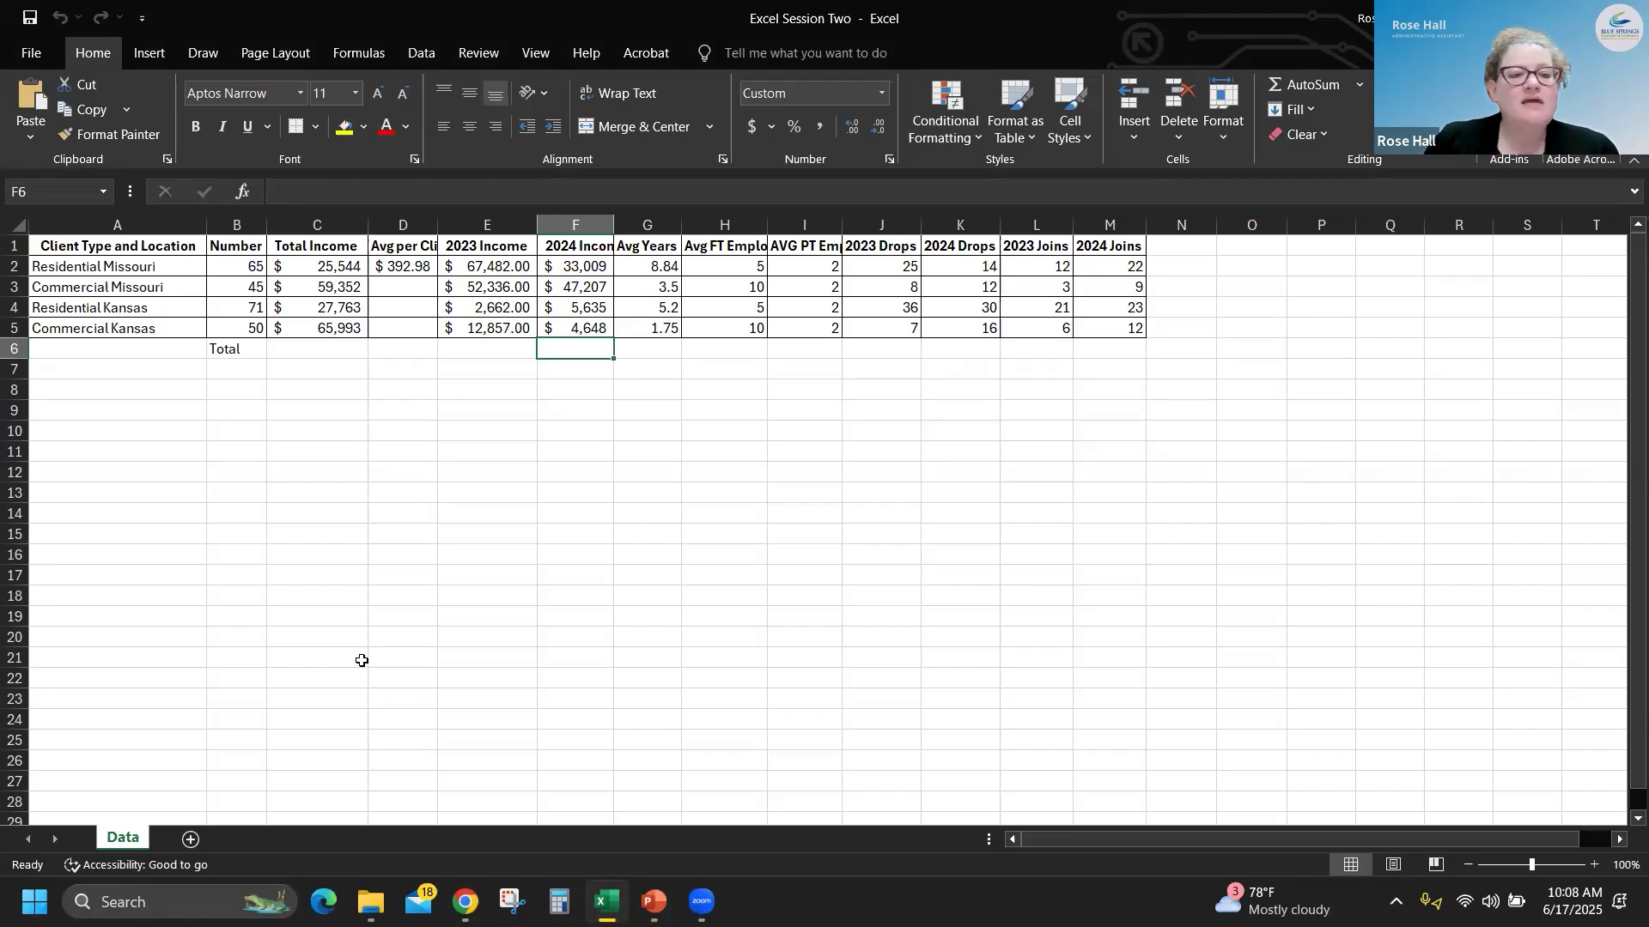
- AutoFit the widths of all columns in the sheet so that the headers and values fit
{"action": "left_click", "coordinate": [16, 223]}
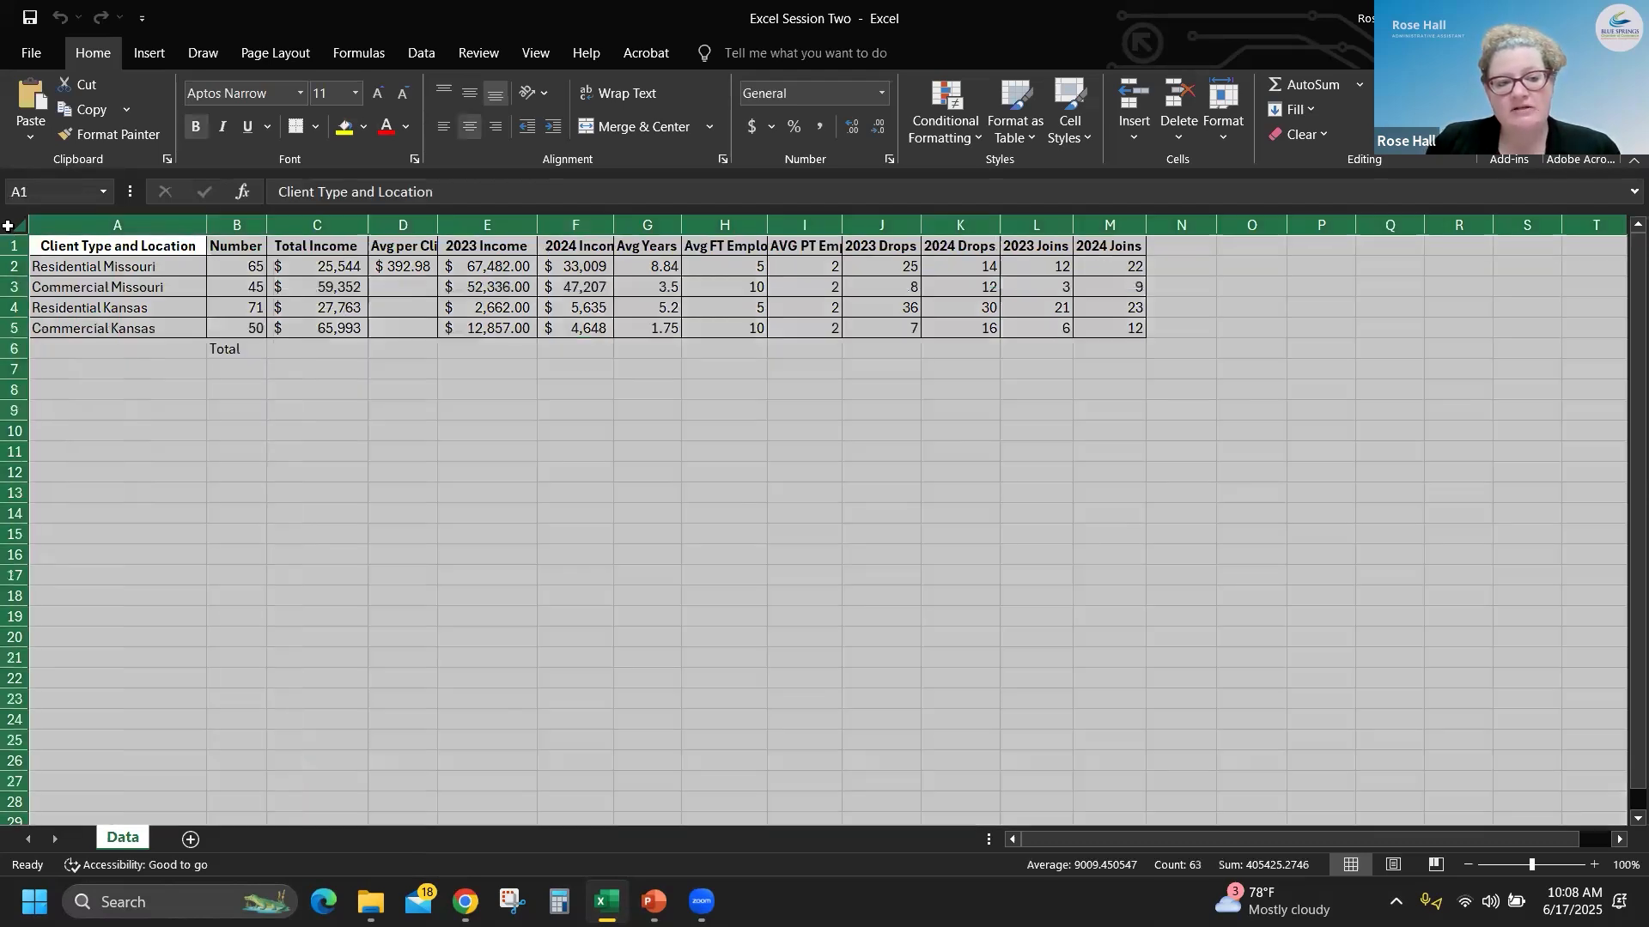
{"action": "double_click", "coordinate": [206, 226]}
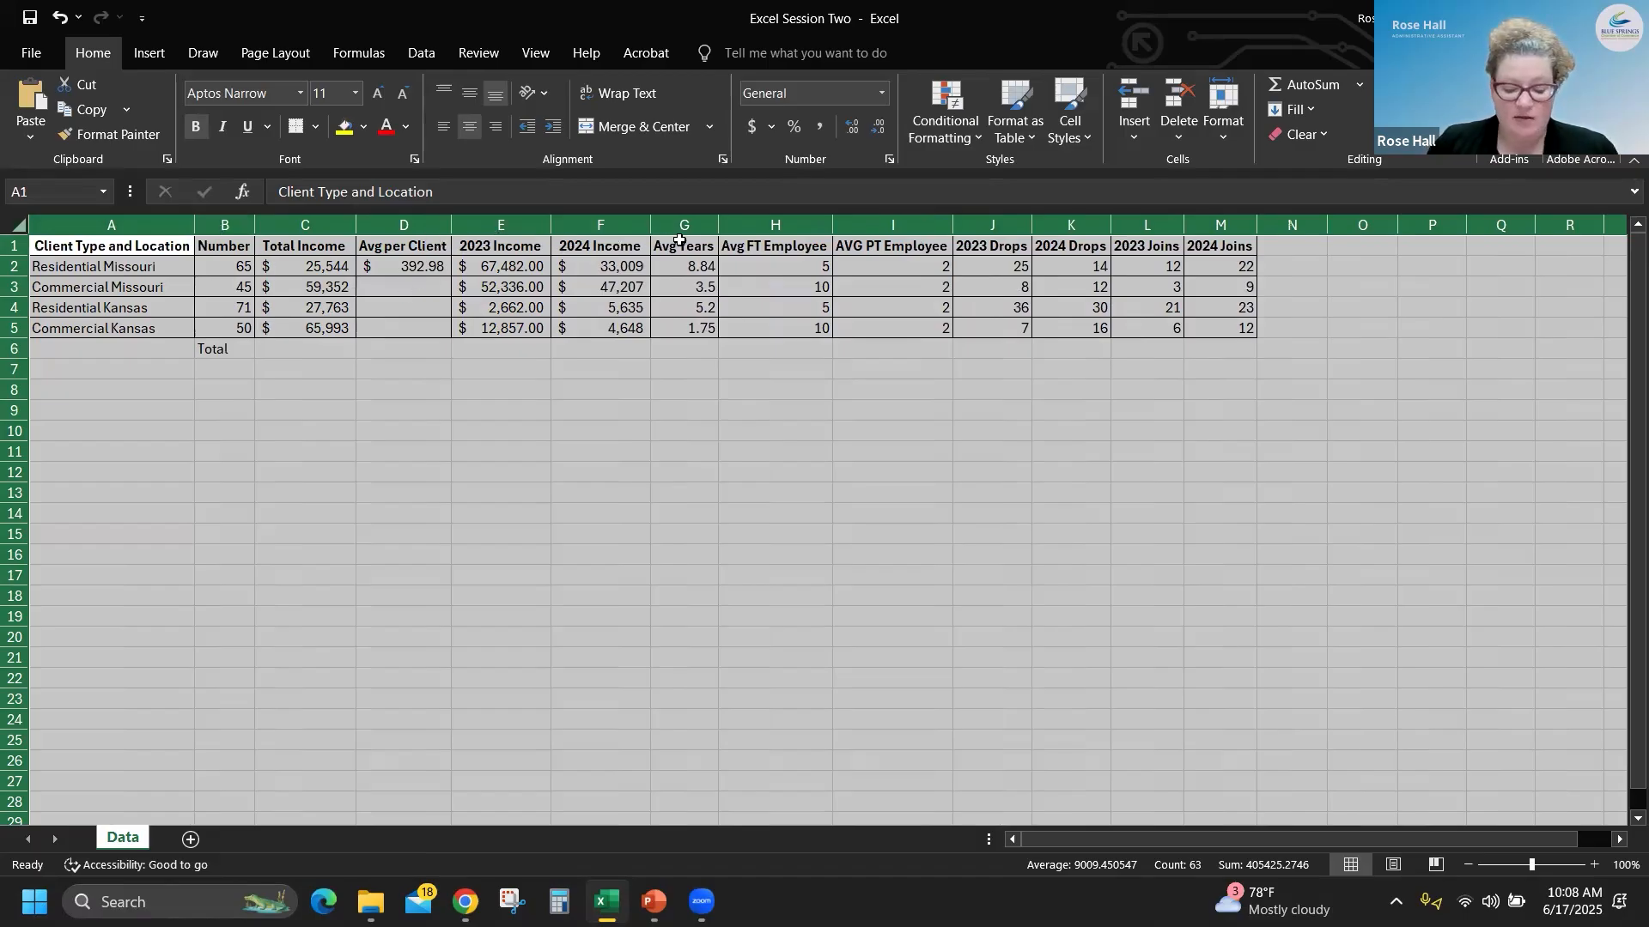
{"action": "left_click", "coordinate": [576, 426]}
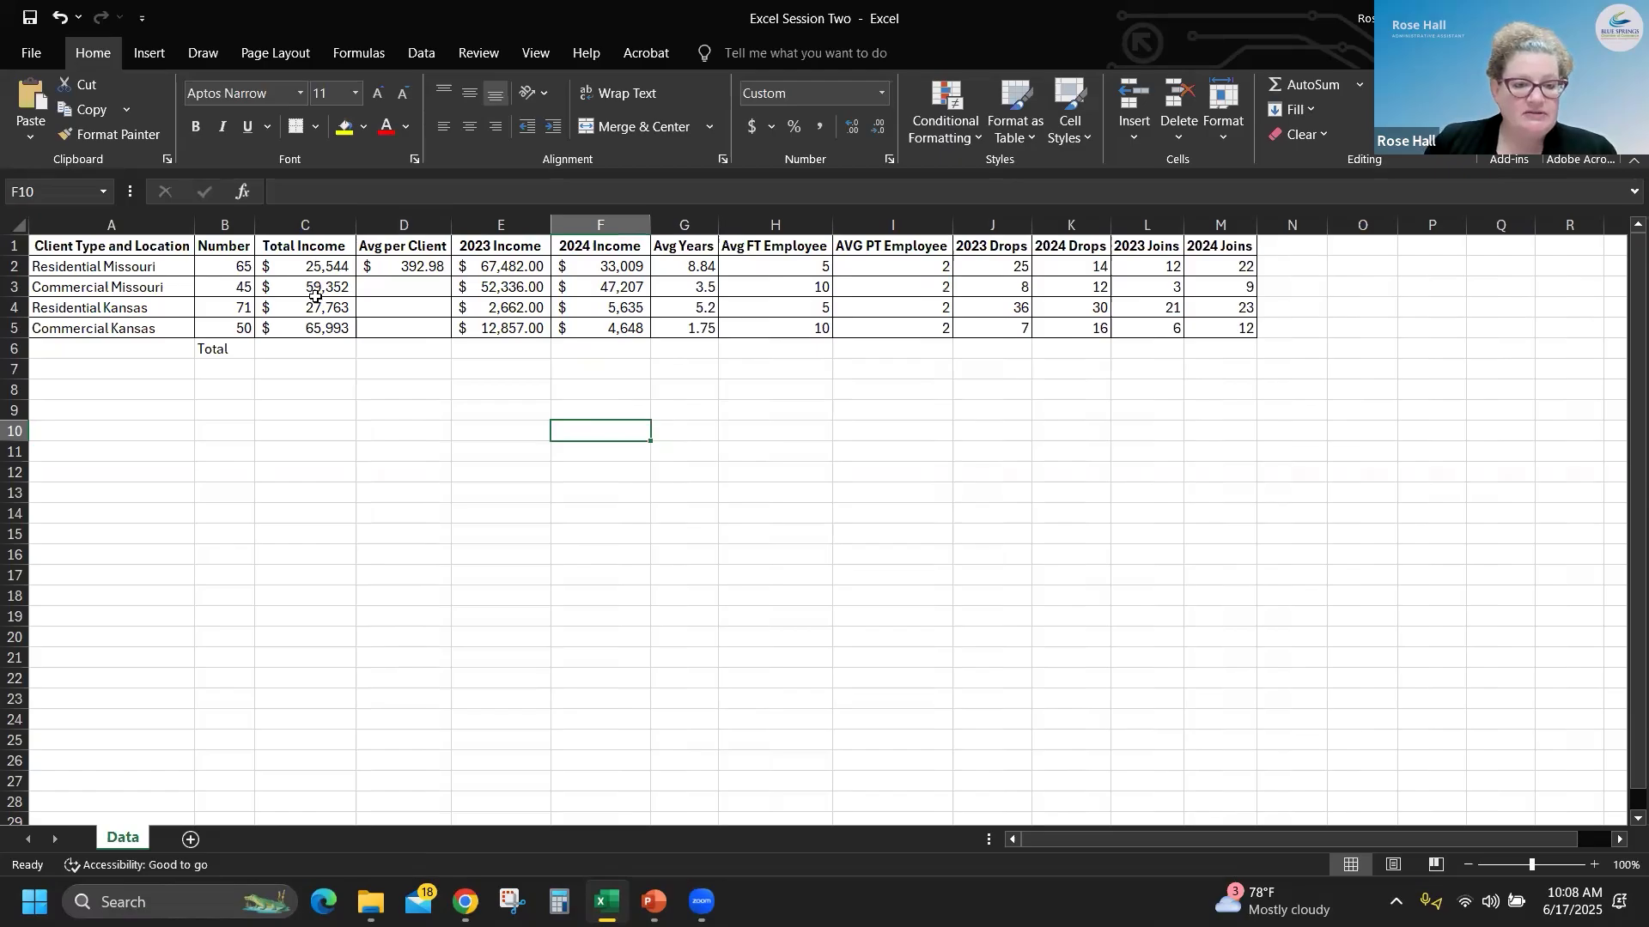
- Add two decimal places to the Total Income values in C2:C5 and remove them again
{"action": "left_click_drag", "start_coordinate": [315, 267], "coordinate": [315, 327]}
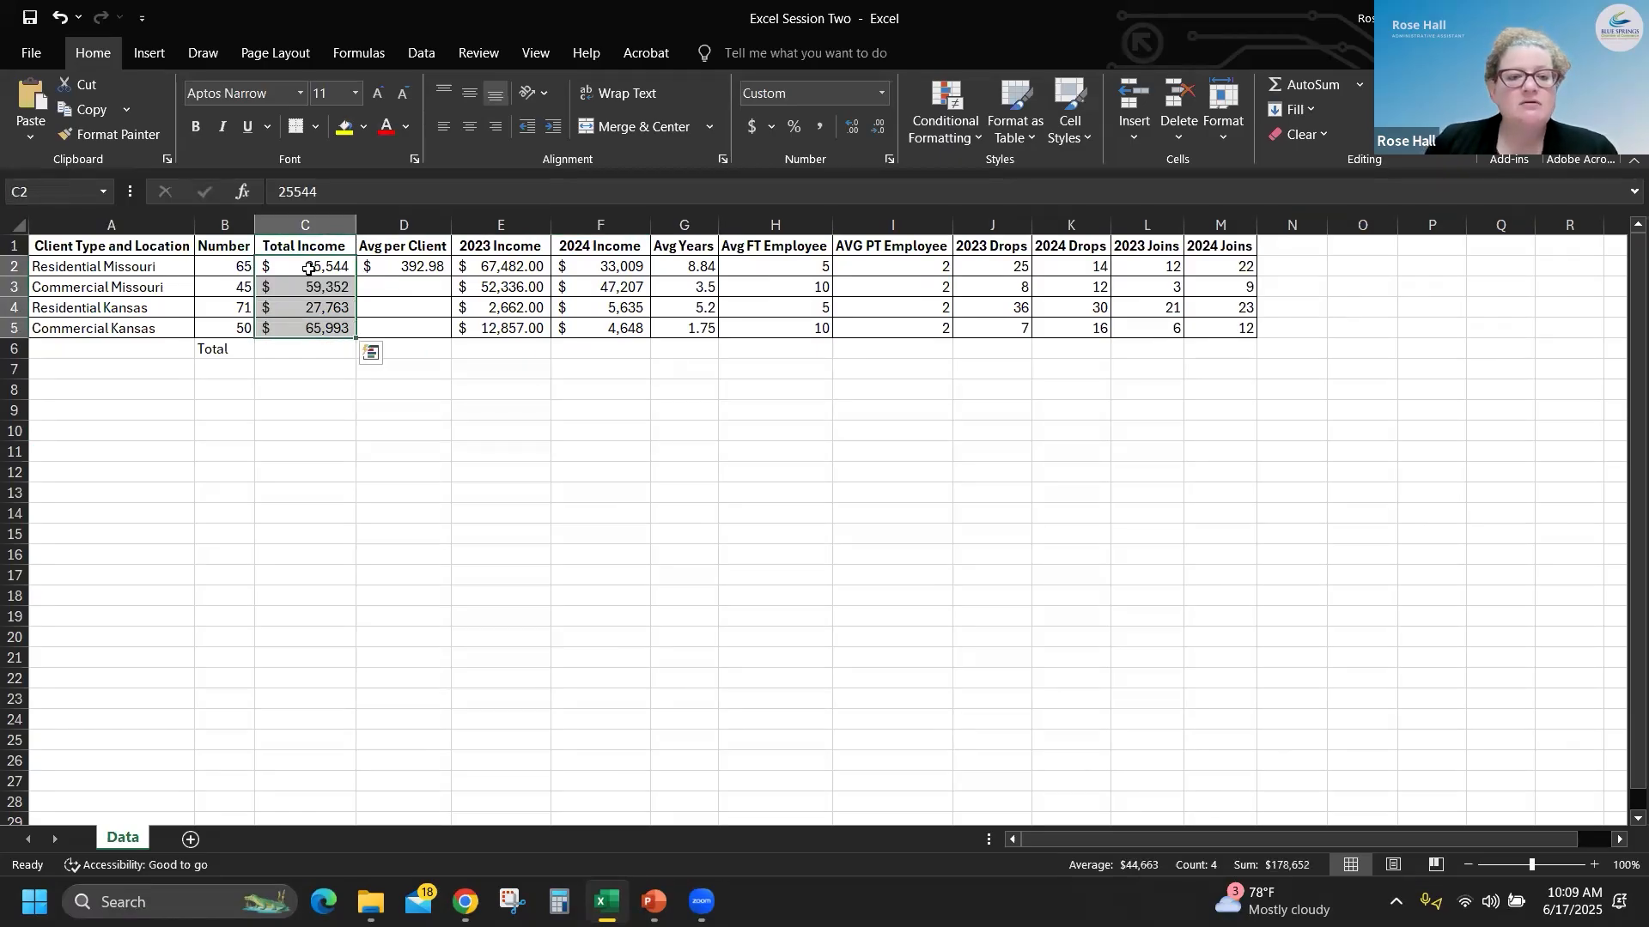
{"action": "left_click_drag", "start_coordinate": [309, 269], "coordinate": [296, 329]}
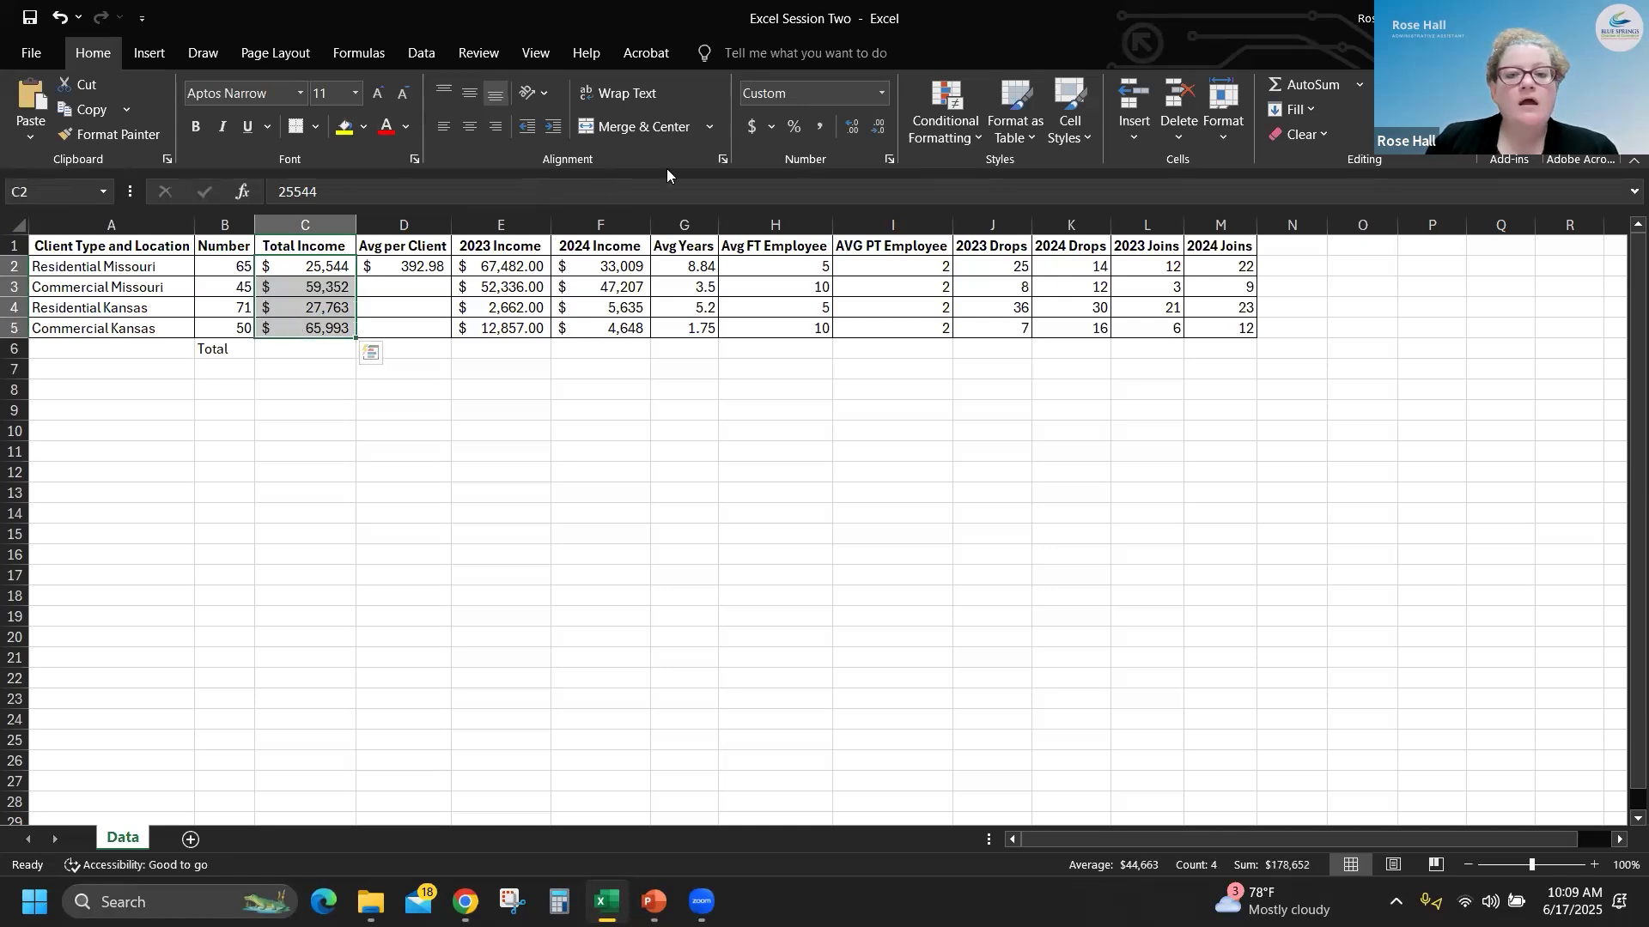
{"action": "left_click", "coordinate": [854, 127]}
{"action": "left_click", "coordinate": [854, 127]}
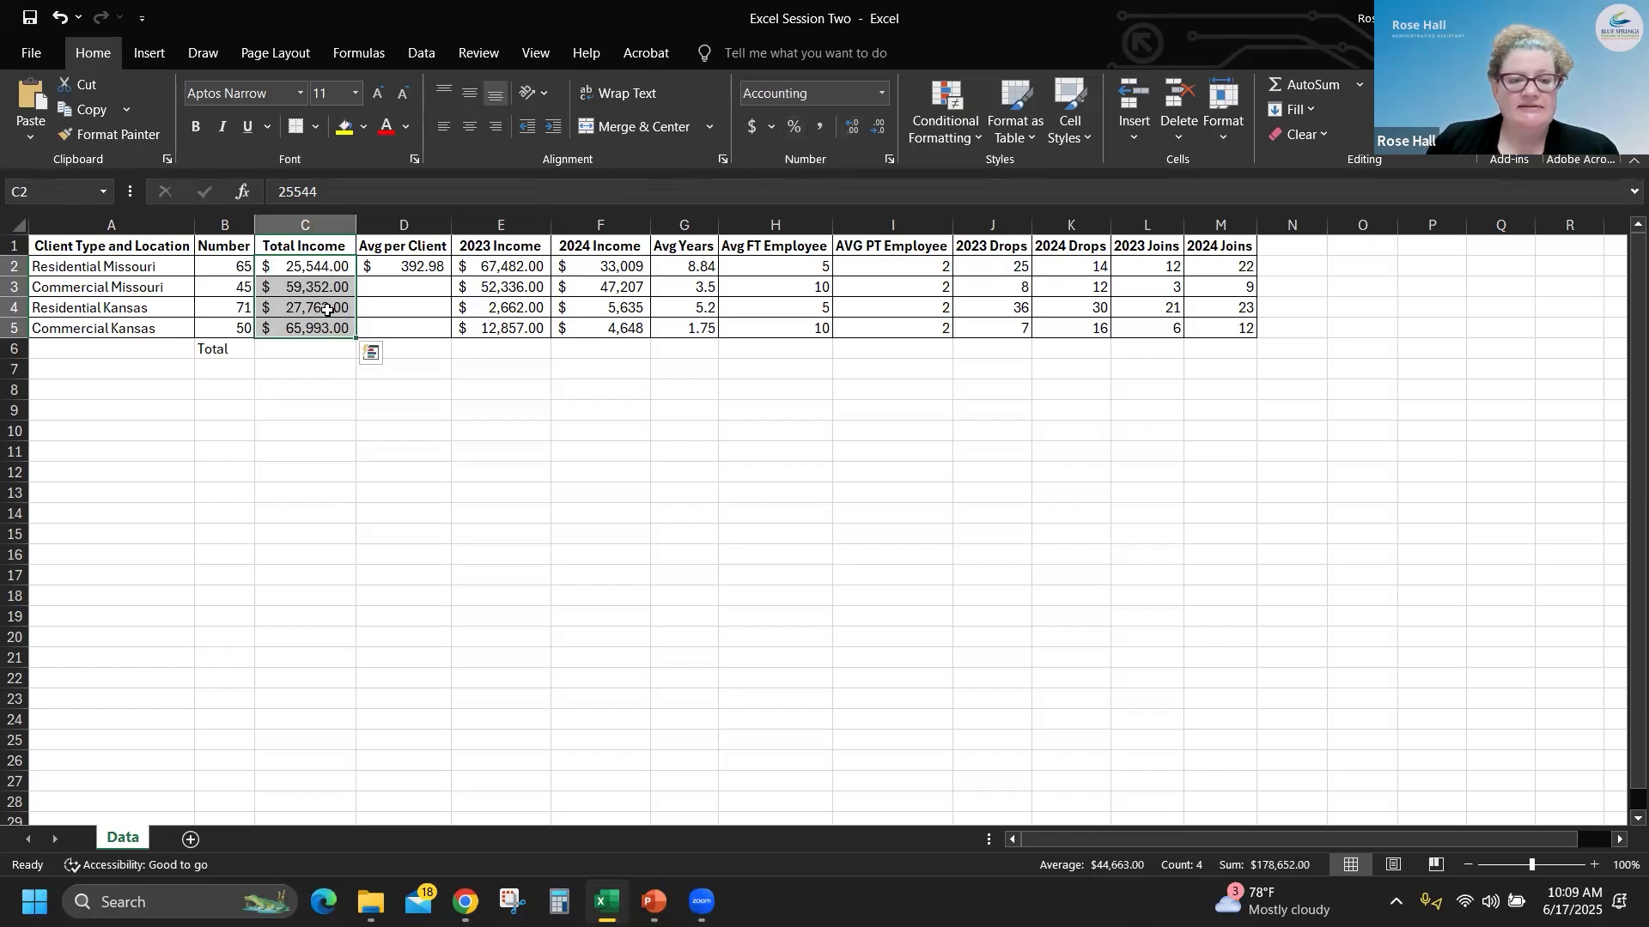
{"action": "left_click", "coordinate": [876, 127]}
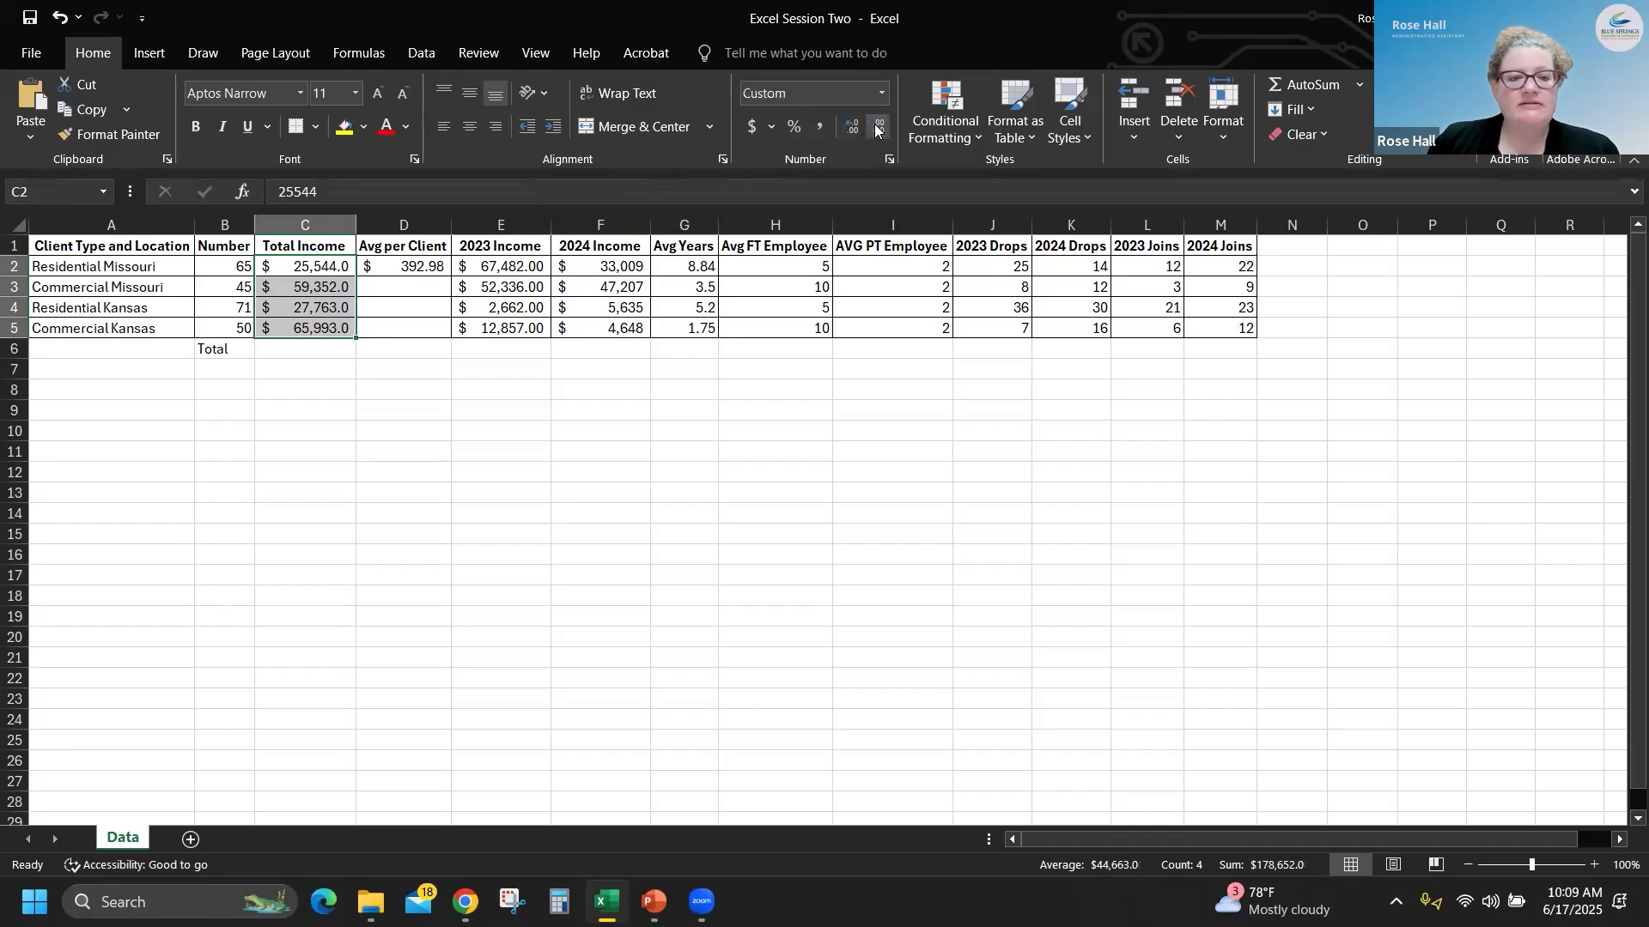
{"action": "left_click", "coordinate": [877, 128]}
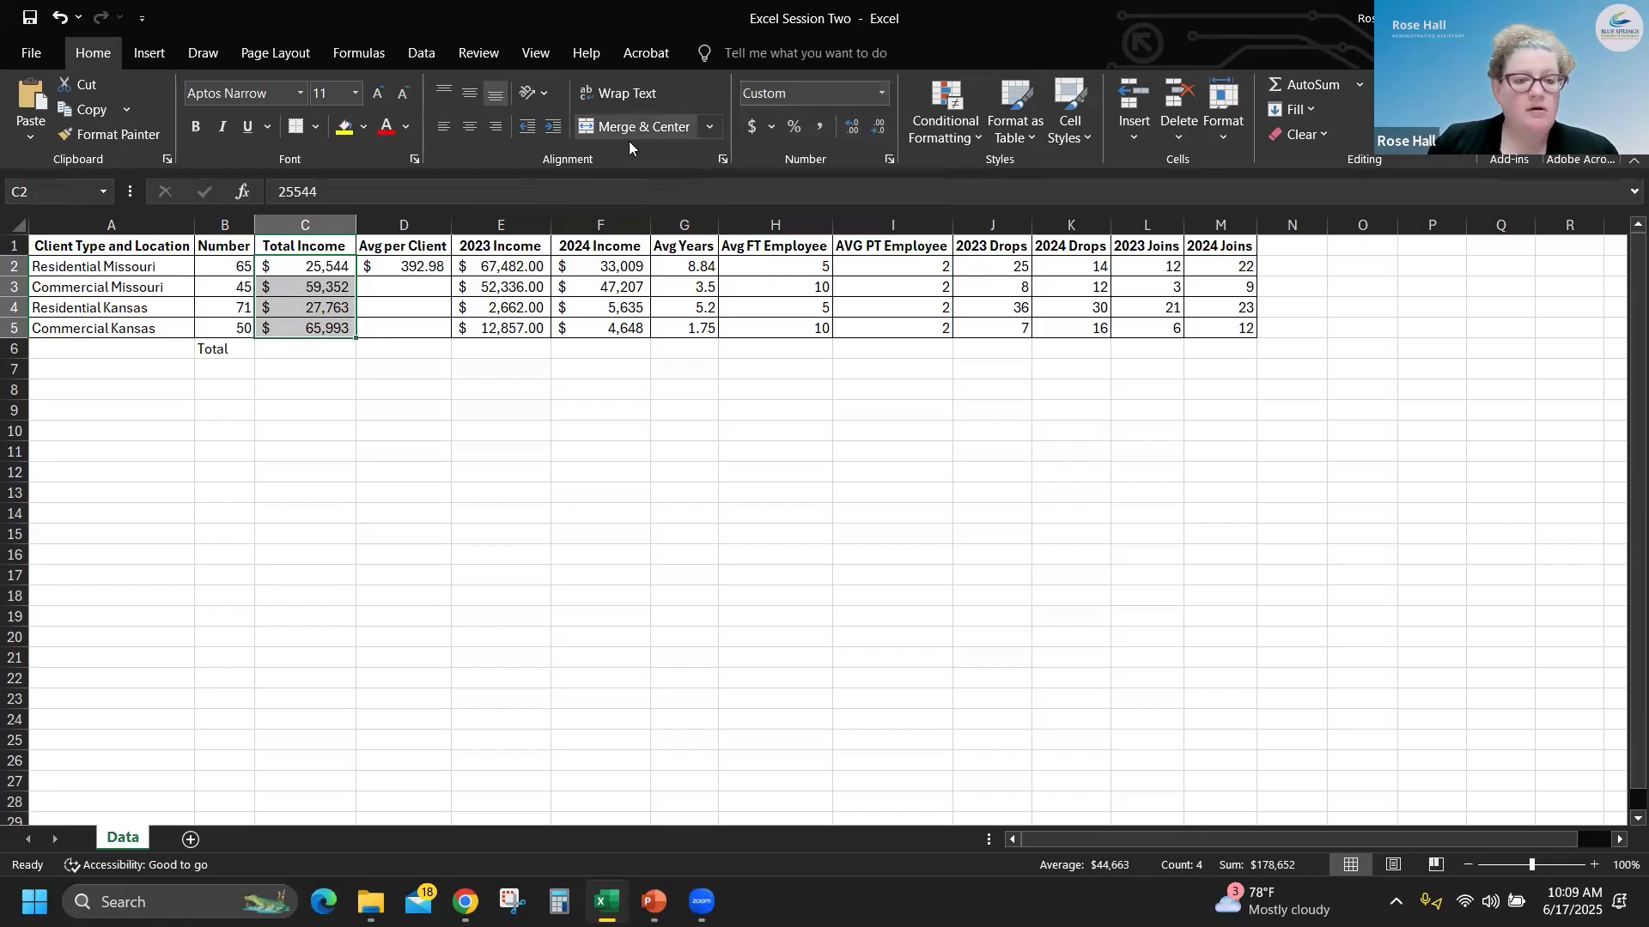
- Total the Total Income column in C6 with AutoSum over C2:C5
{"action": "left_click", "coordinate": [325, 347]}
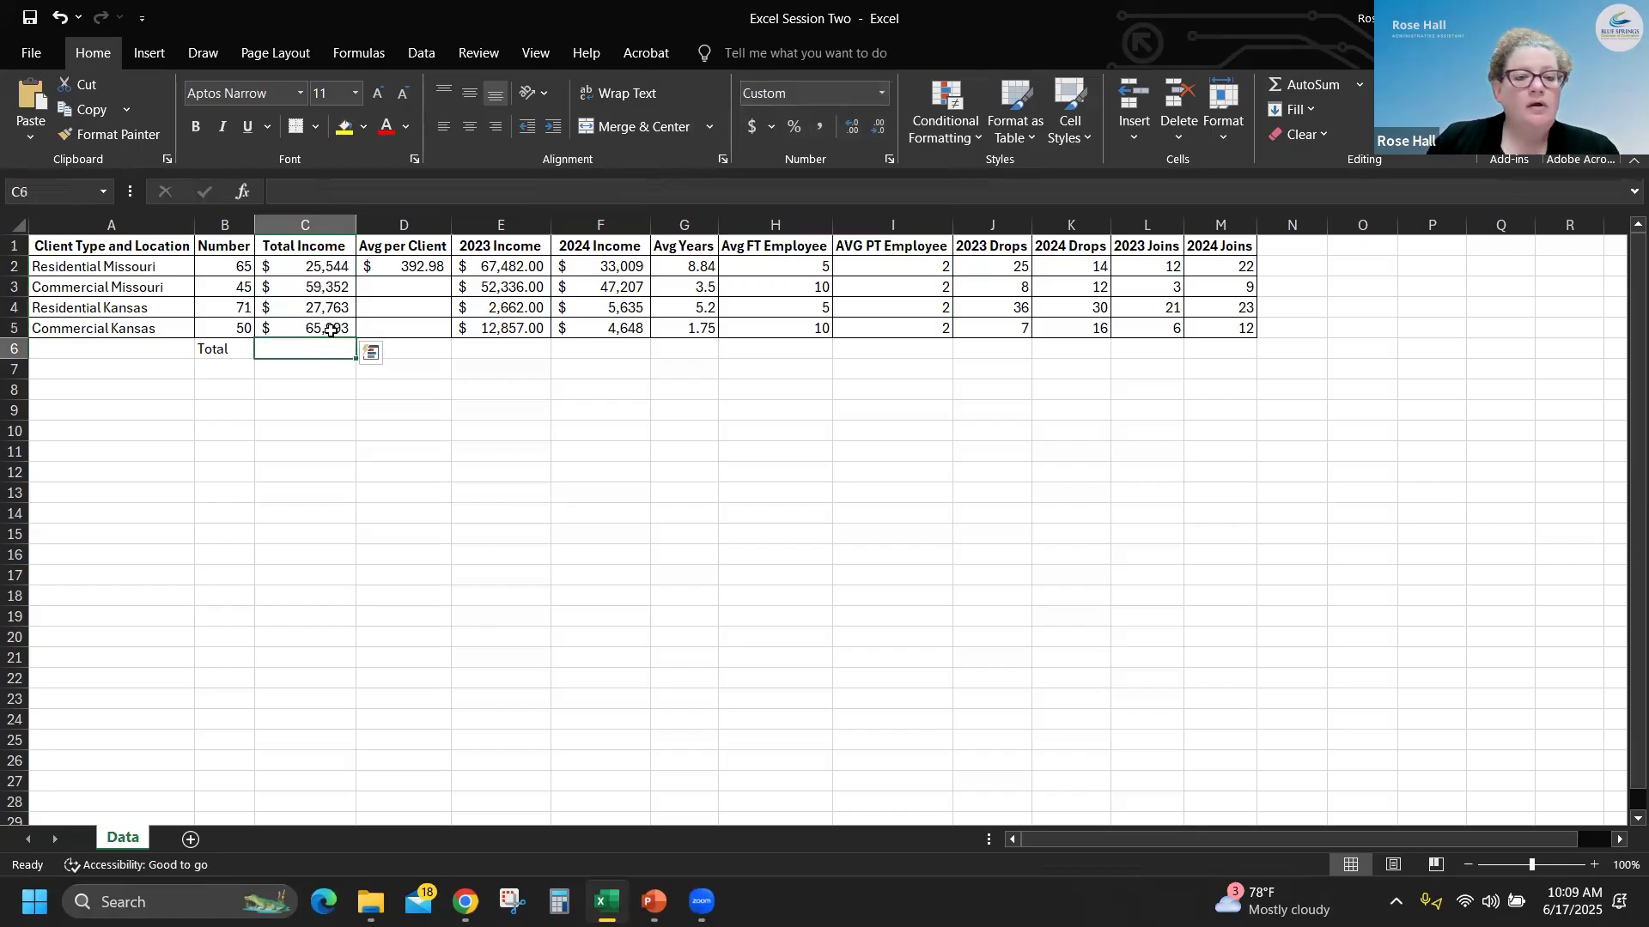
{"action": "left_click", "coordinate": [1302, 87]}
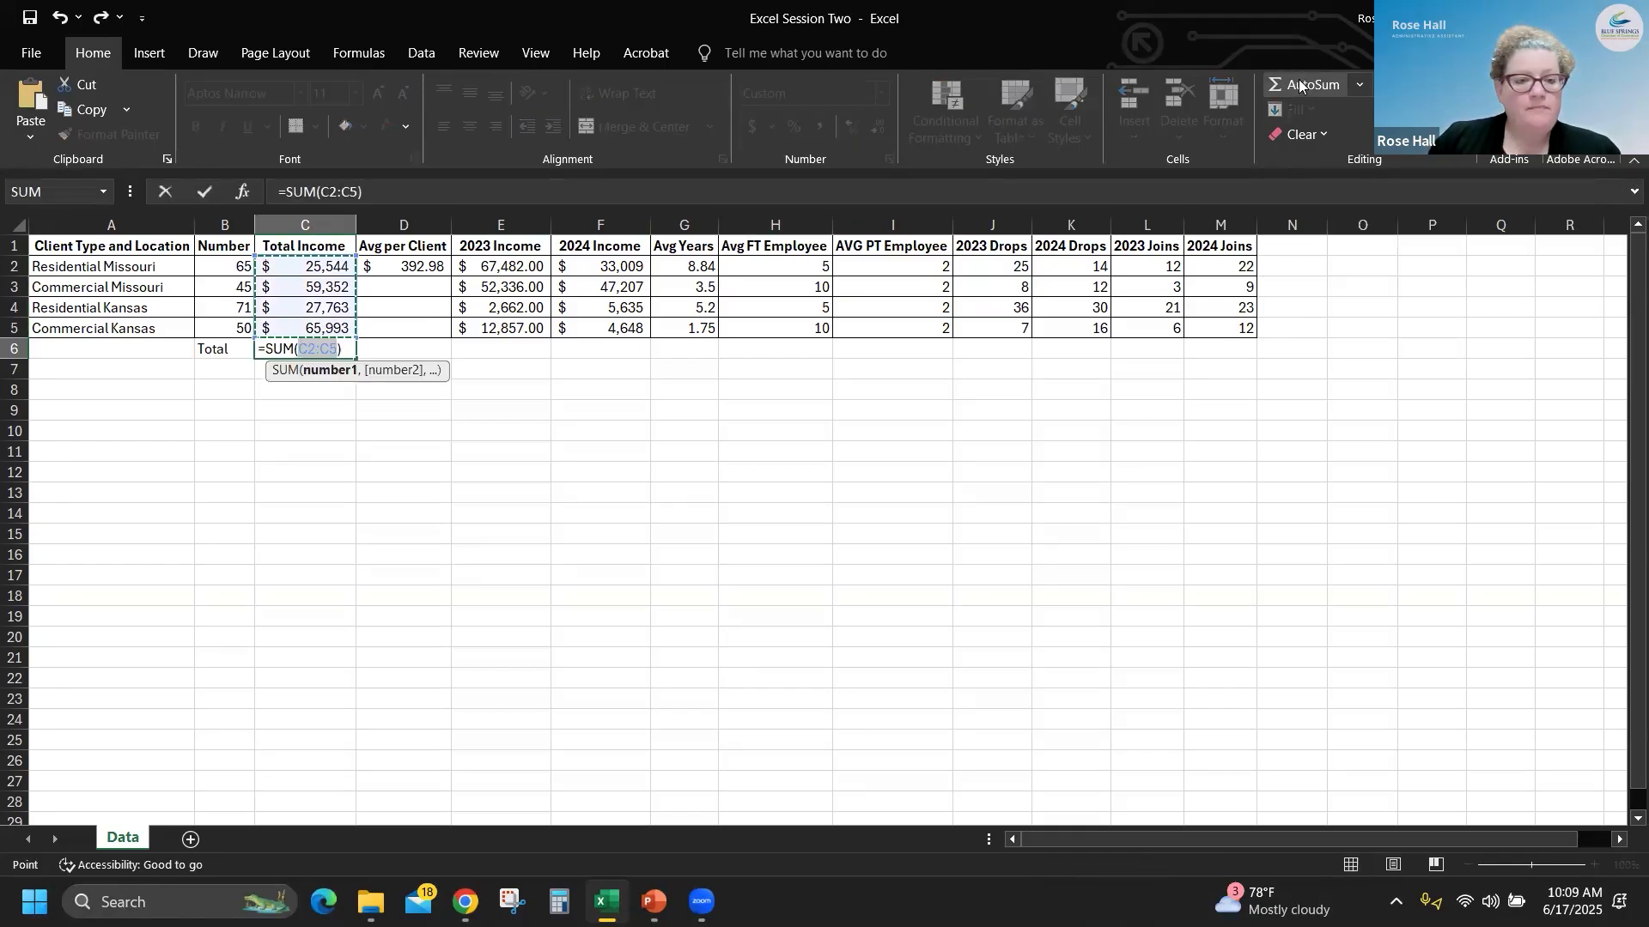
{"action": "key", "text": "Return"}
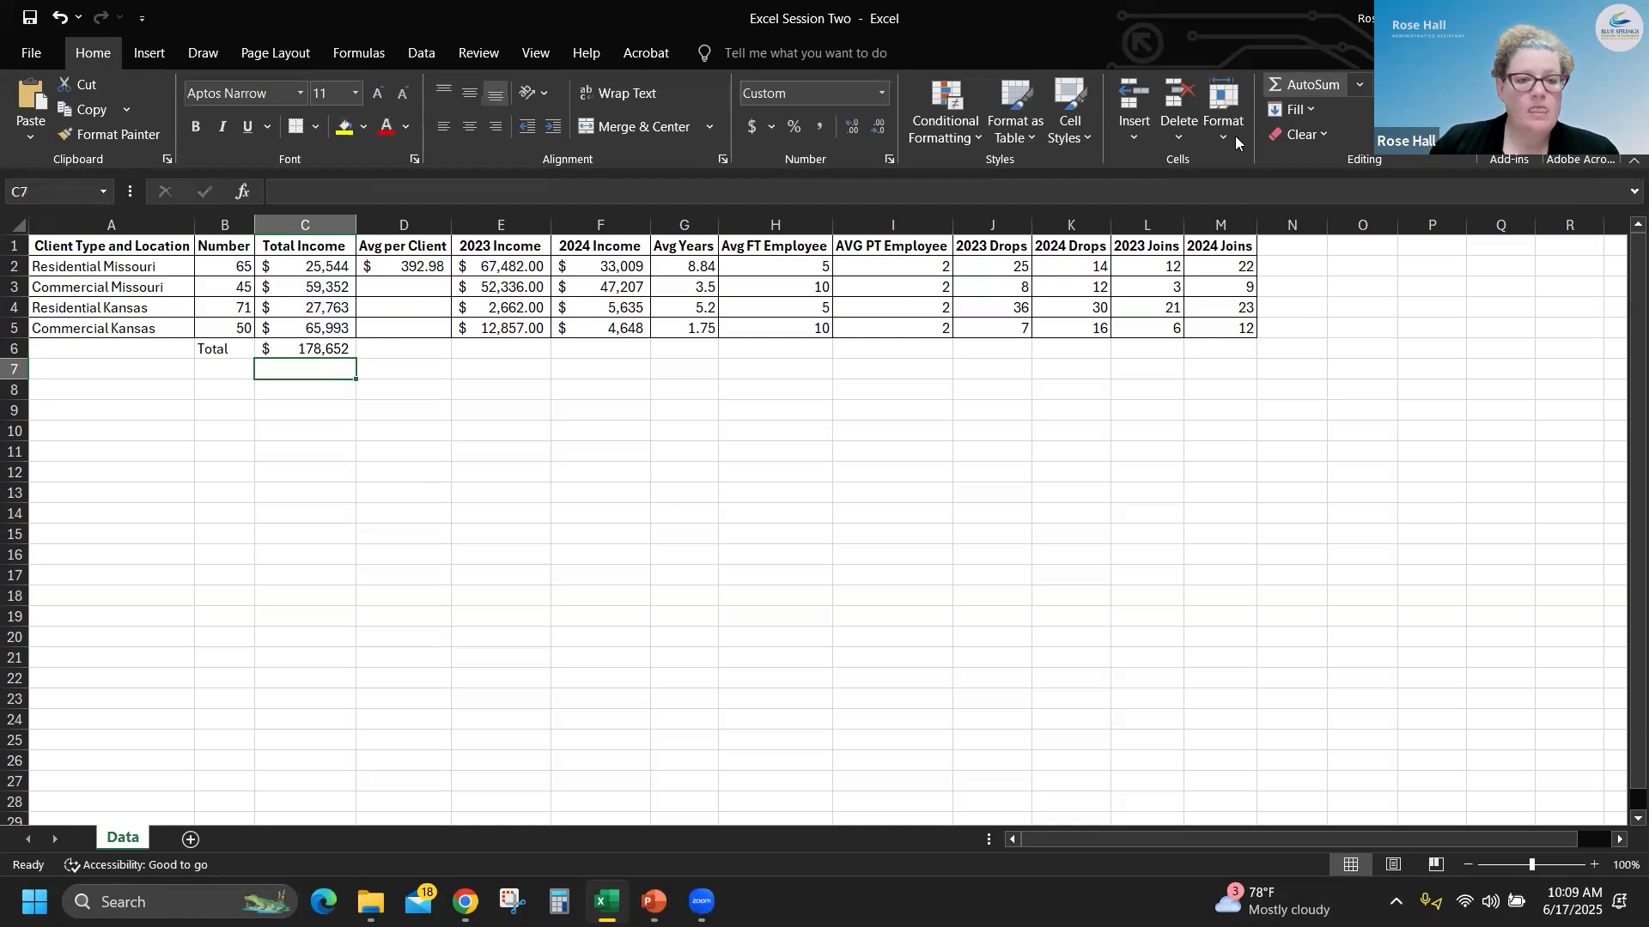
- Examine the summary of the Total Income values in C2:C5 and the formula and cell reference of C6
{"action": "left_click_drag", "start_coordinate": [309, 267], "coordinate": [316, 330]}
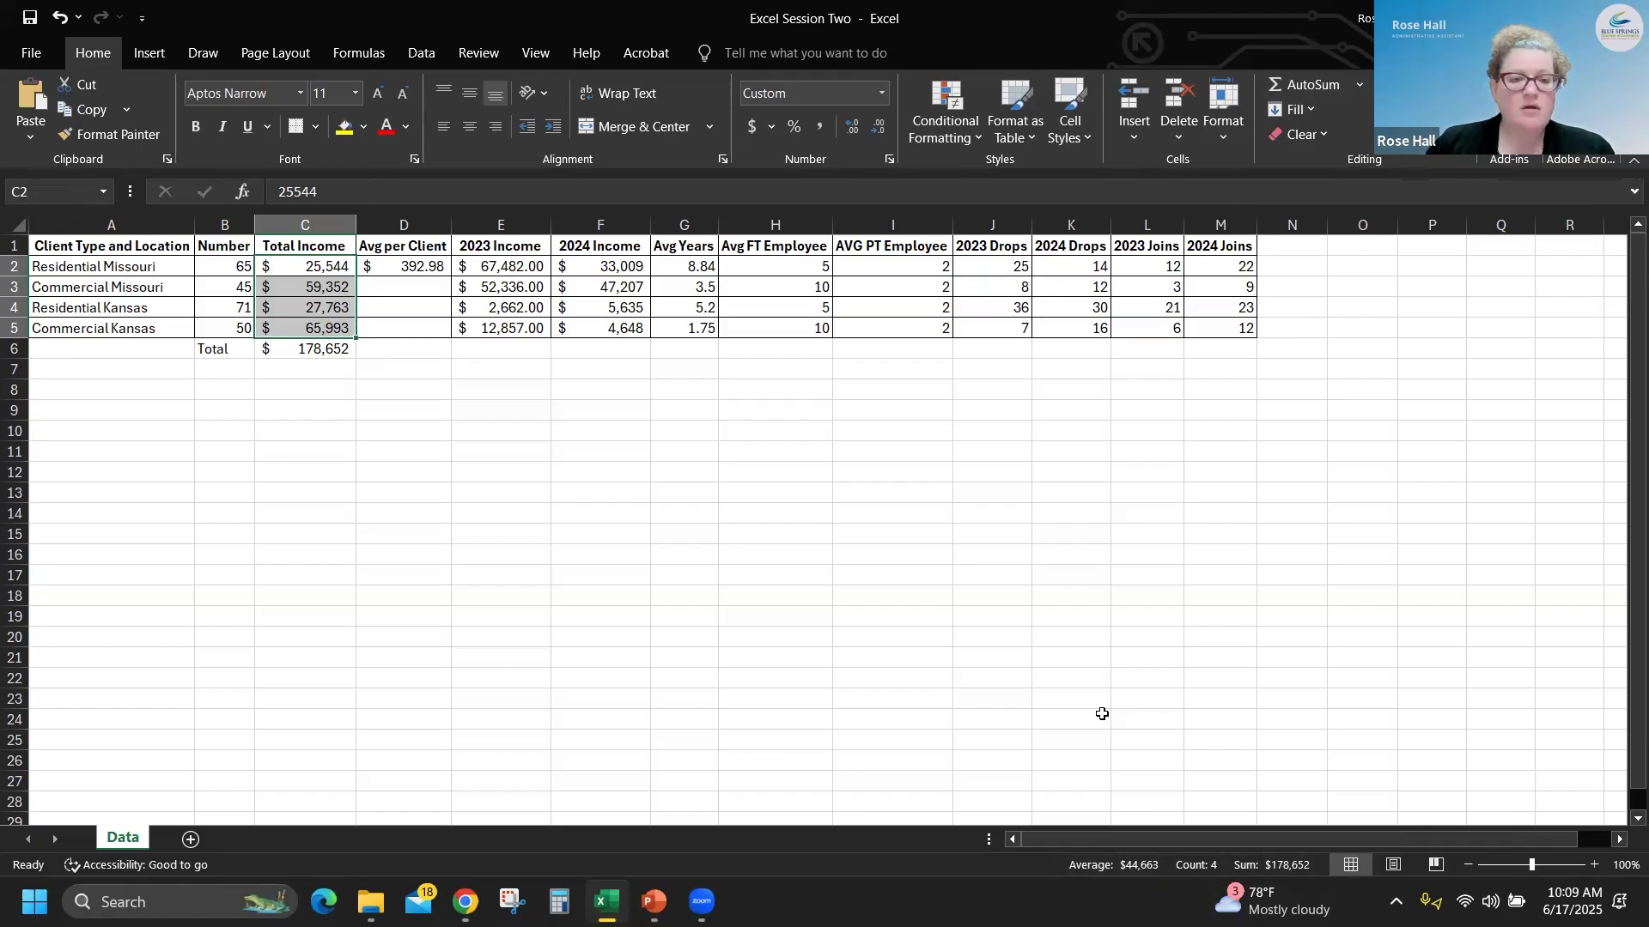
{"action": "left_click", "coordinate": [506, 538]}
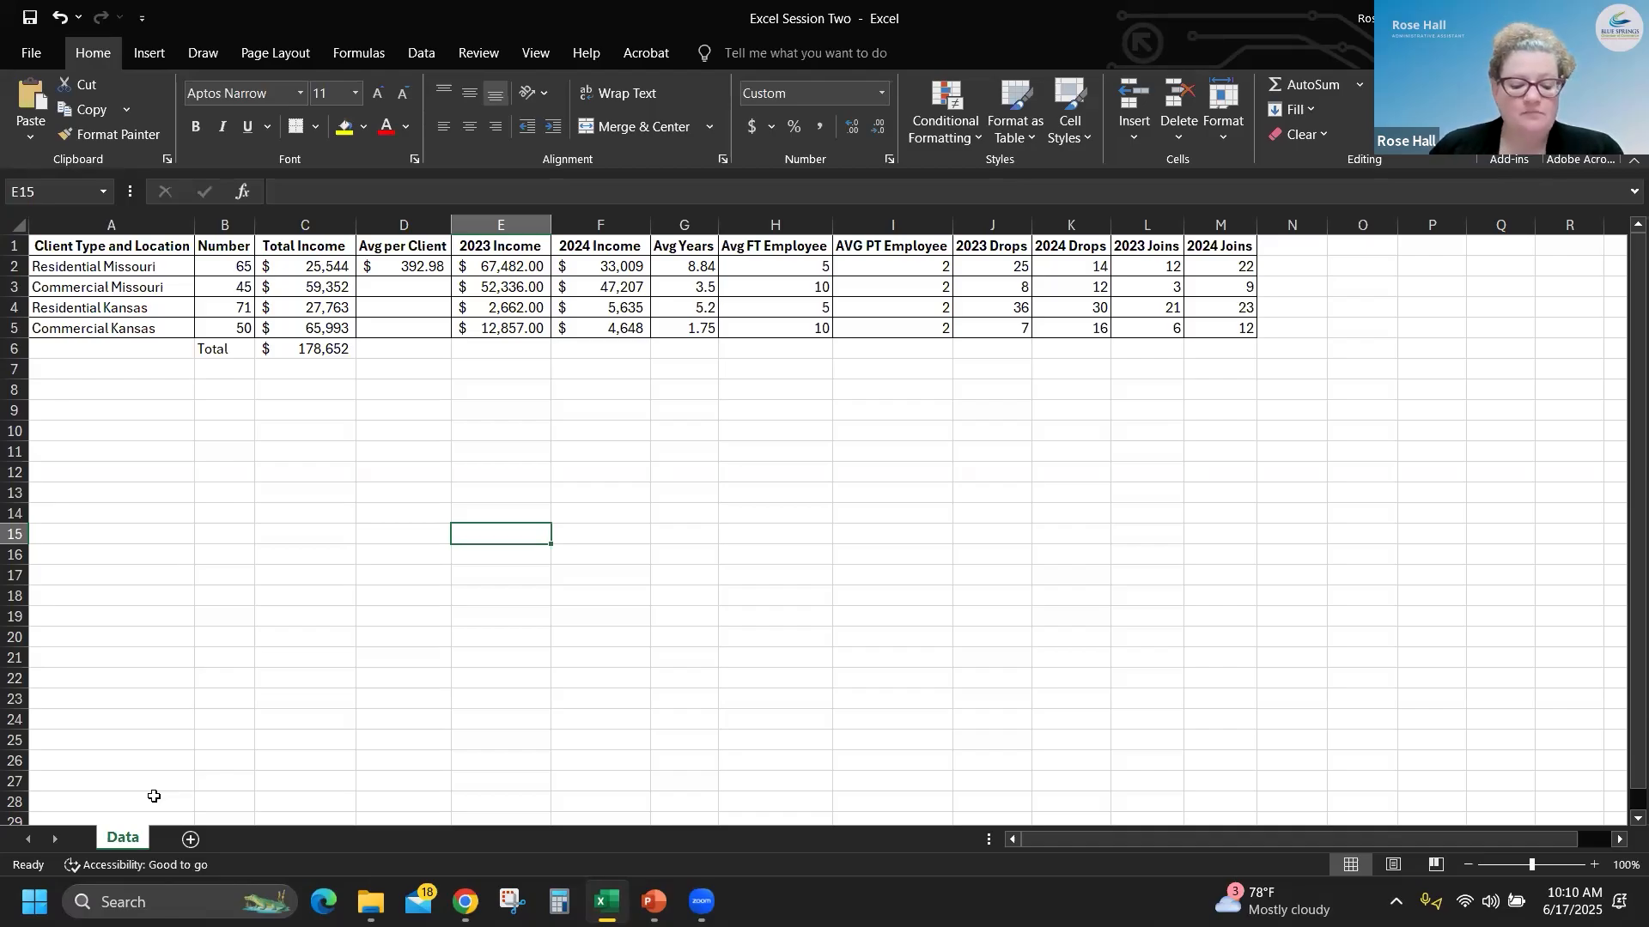
{"action": "left_click", "coordinate": [320, 348]}
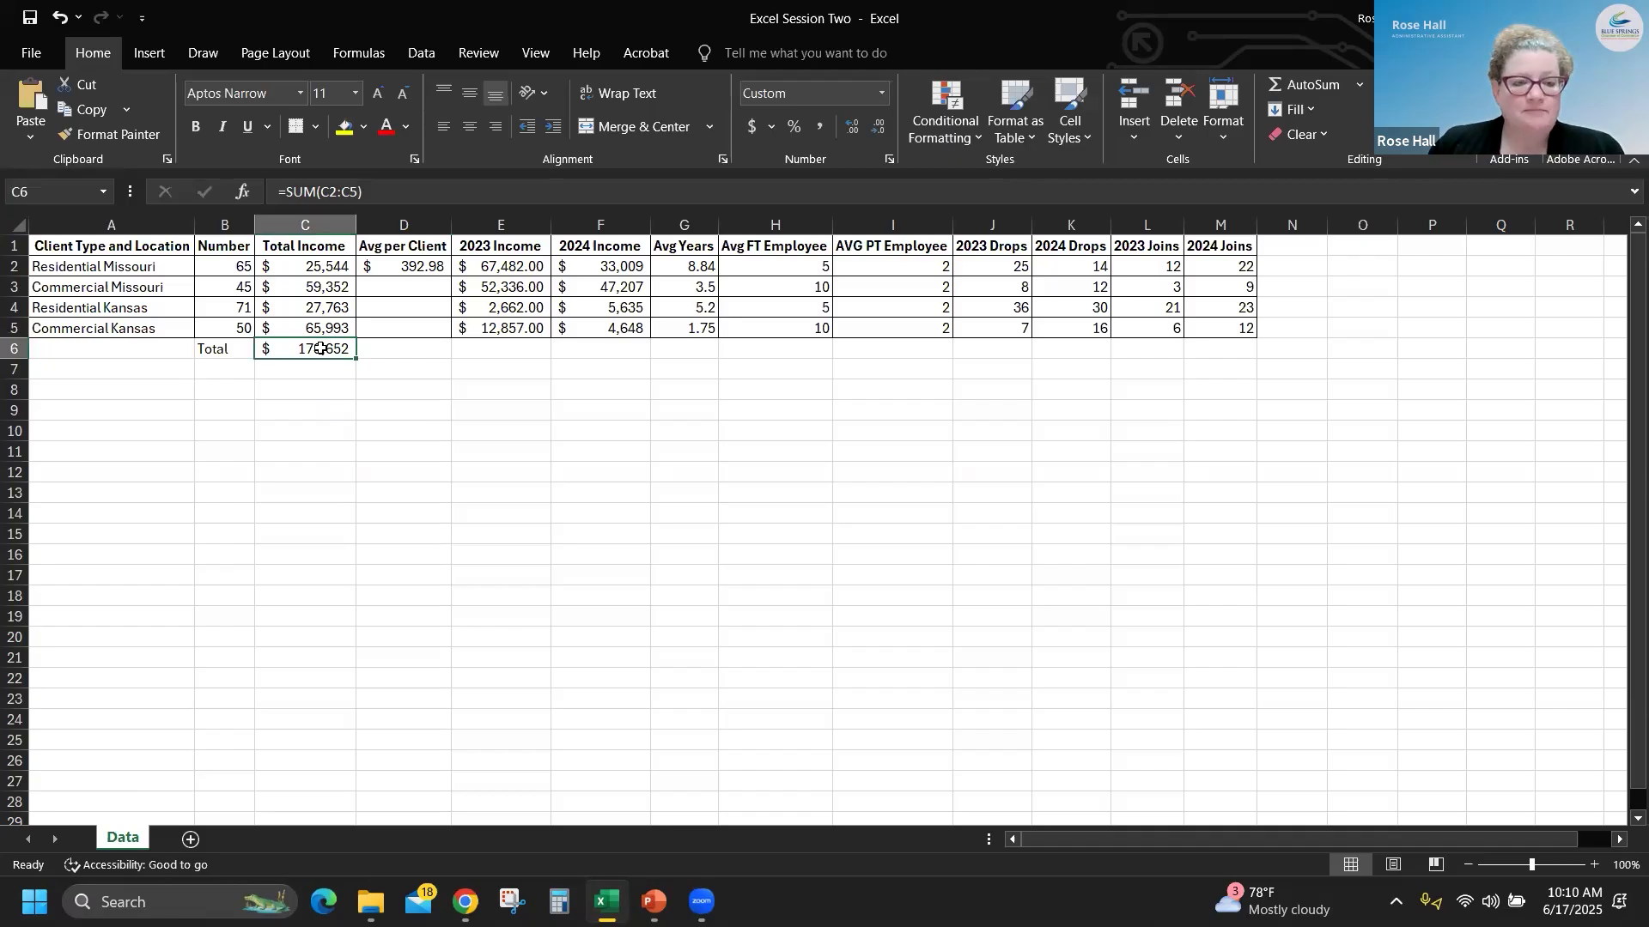
{"action": "left_click", "coordinate": [53, 191]}
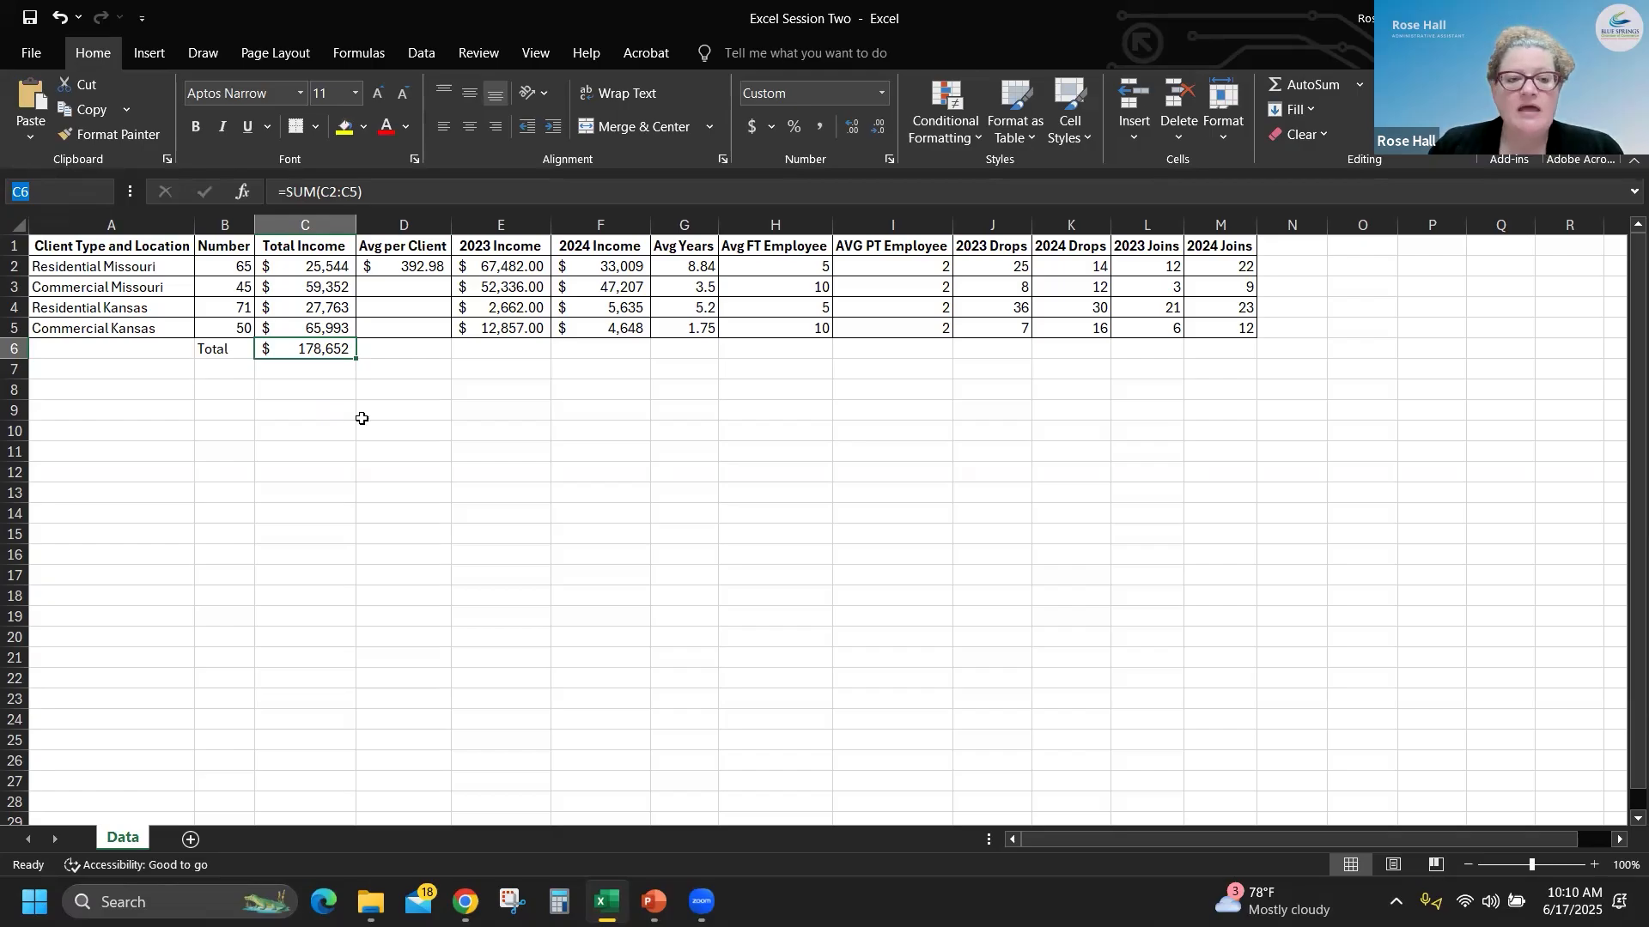
- Insert a comment reading "YTD 2025 Income" on the Total Income sum in C6
{"action": "left_click", "coordinate": [321, 344]}
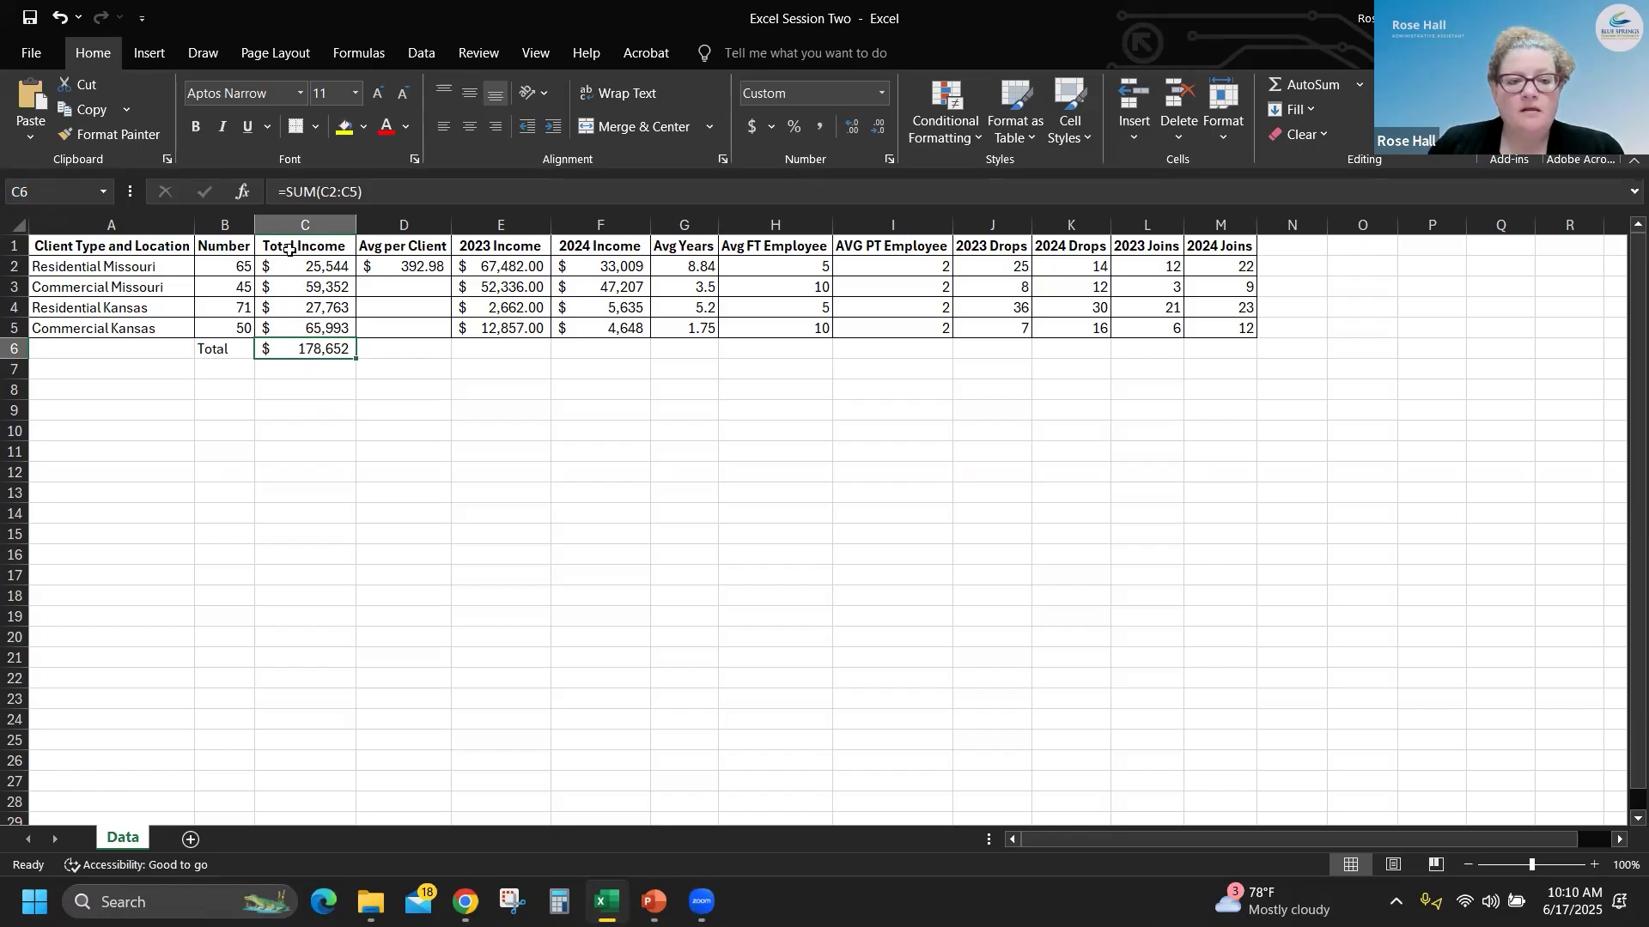
{"action": "right_click", "coordinate": [313, 351]}
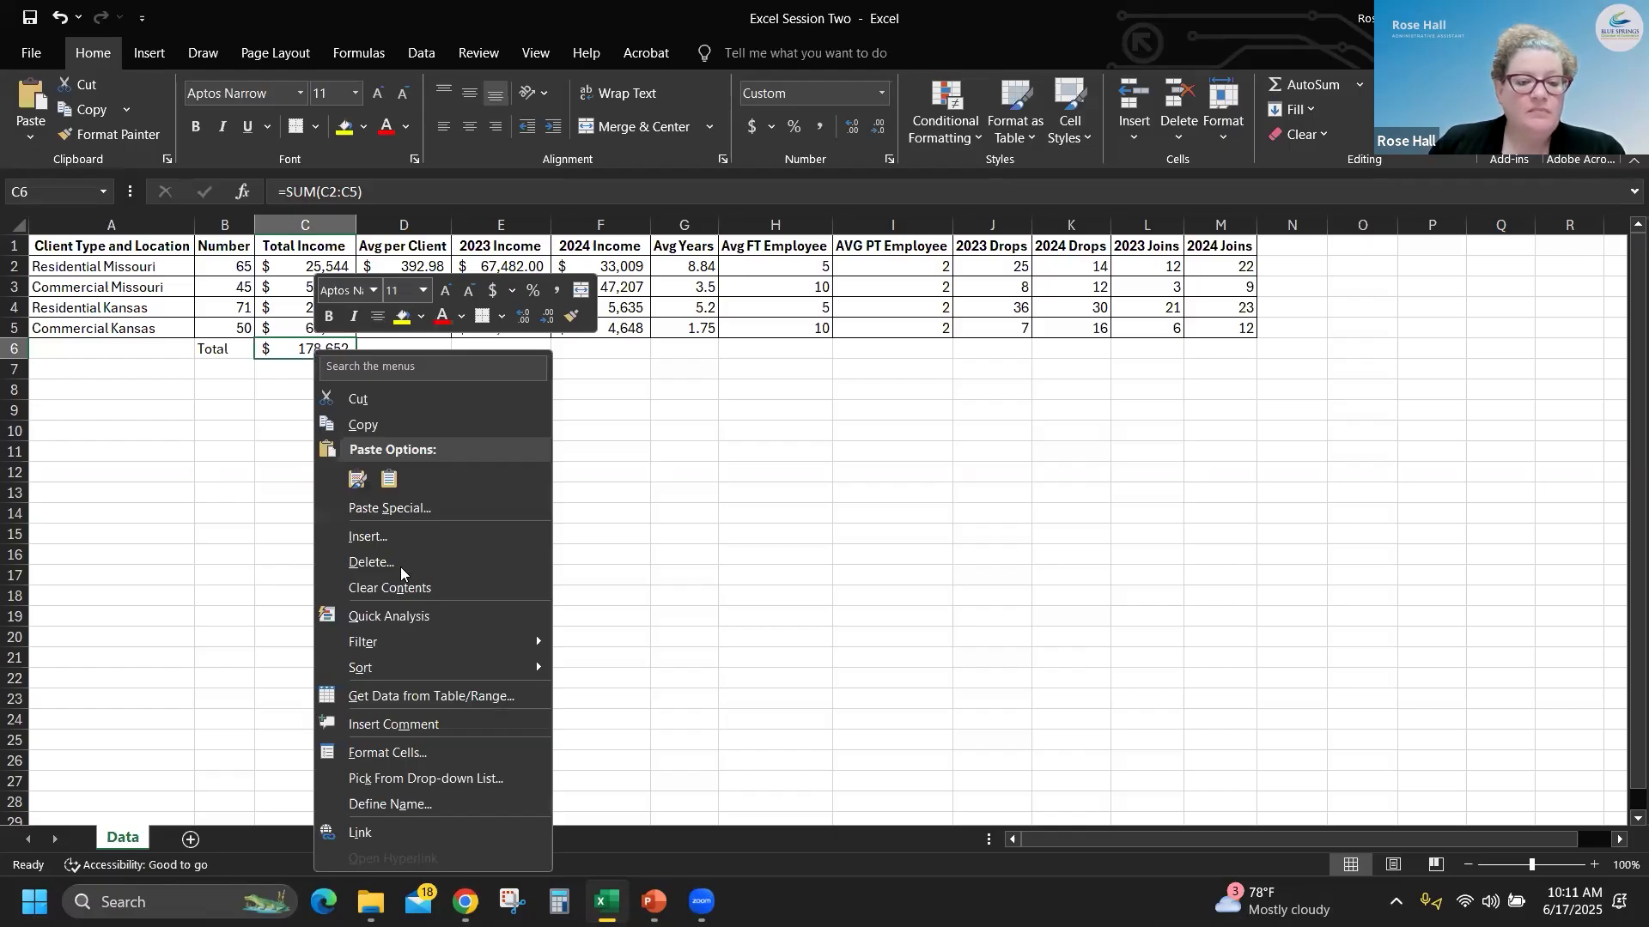
{"action": "left_click", "coordinate": [449, 728]}
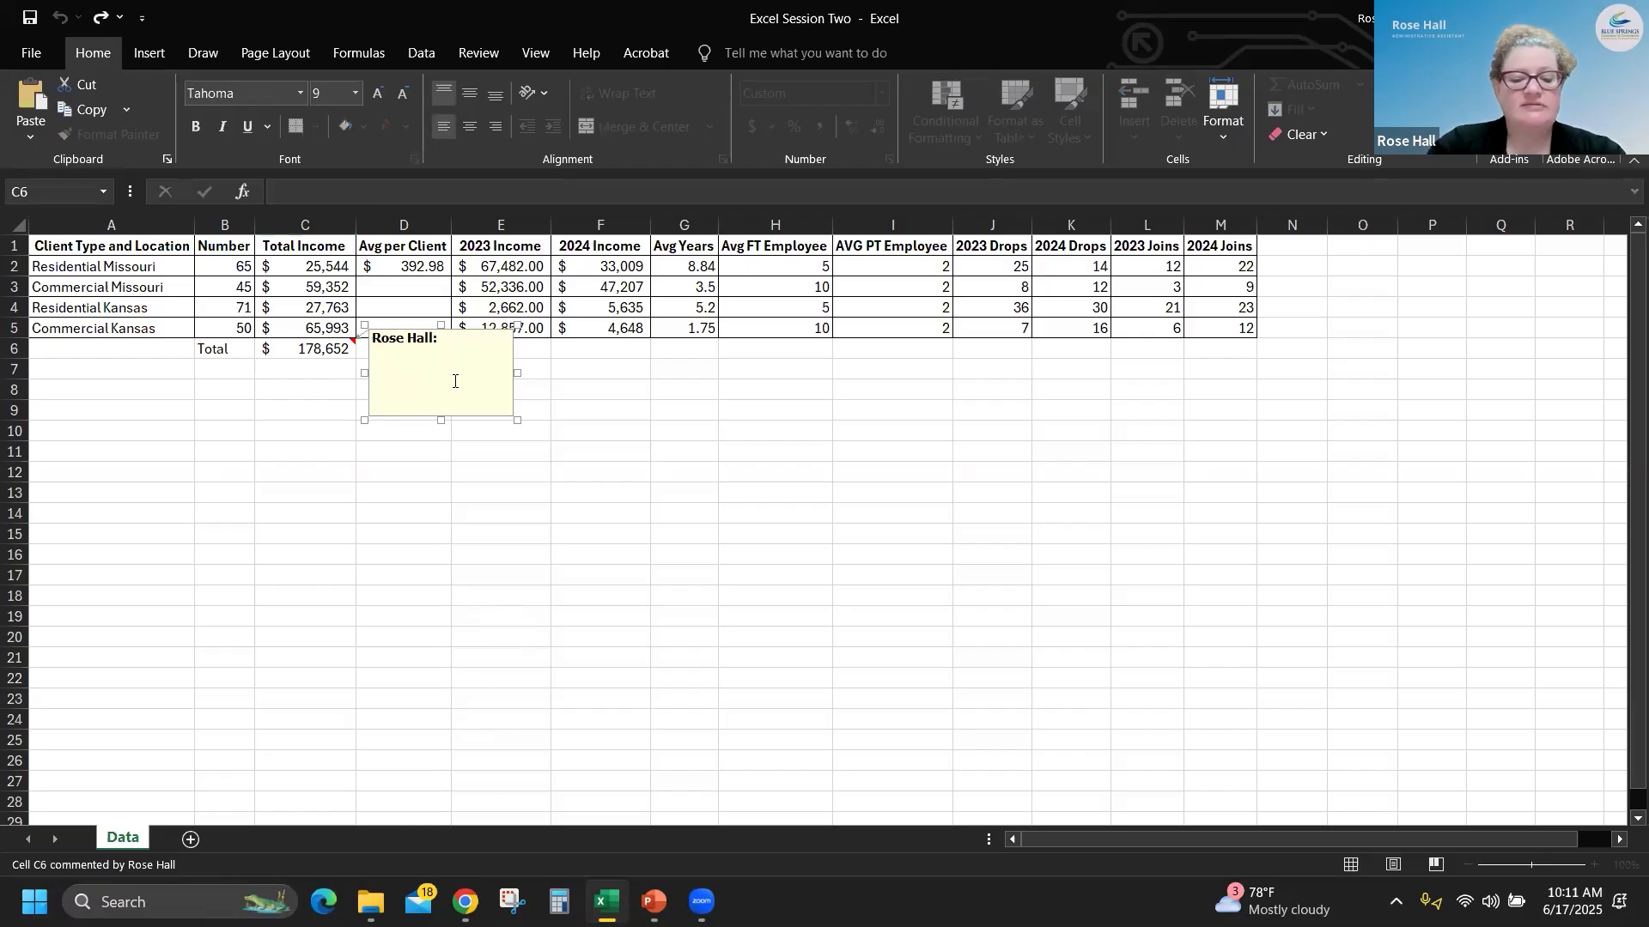
{"action": "type", "text": "Y"}
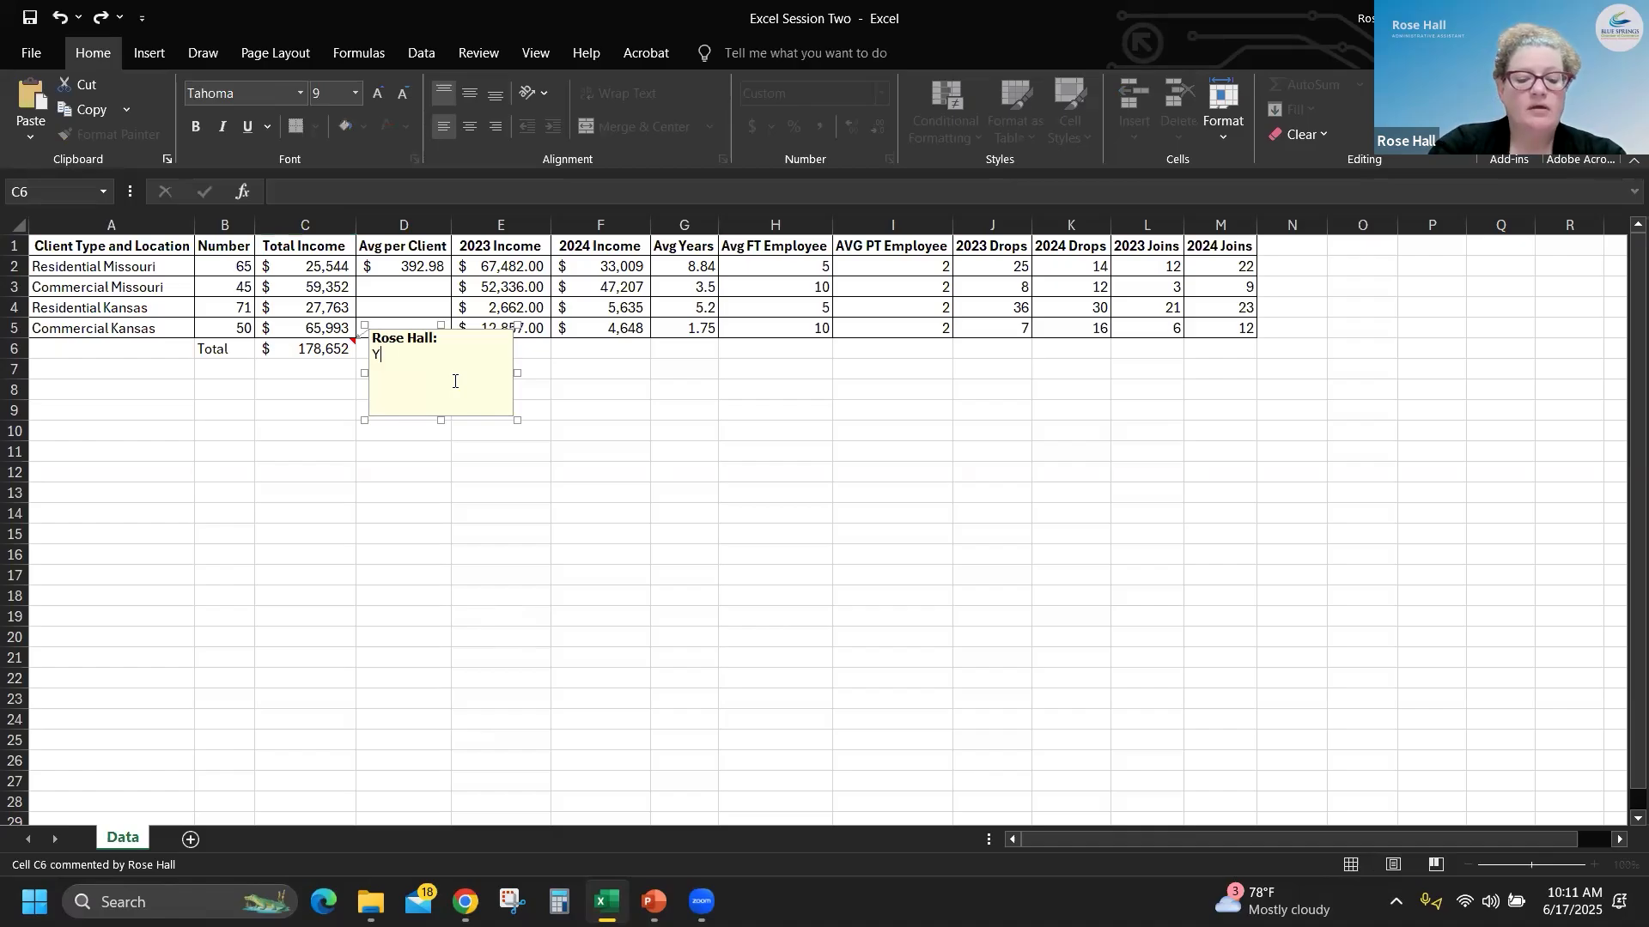
{"action": "type", "text": "TD 202"}
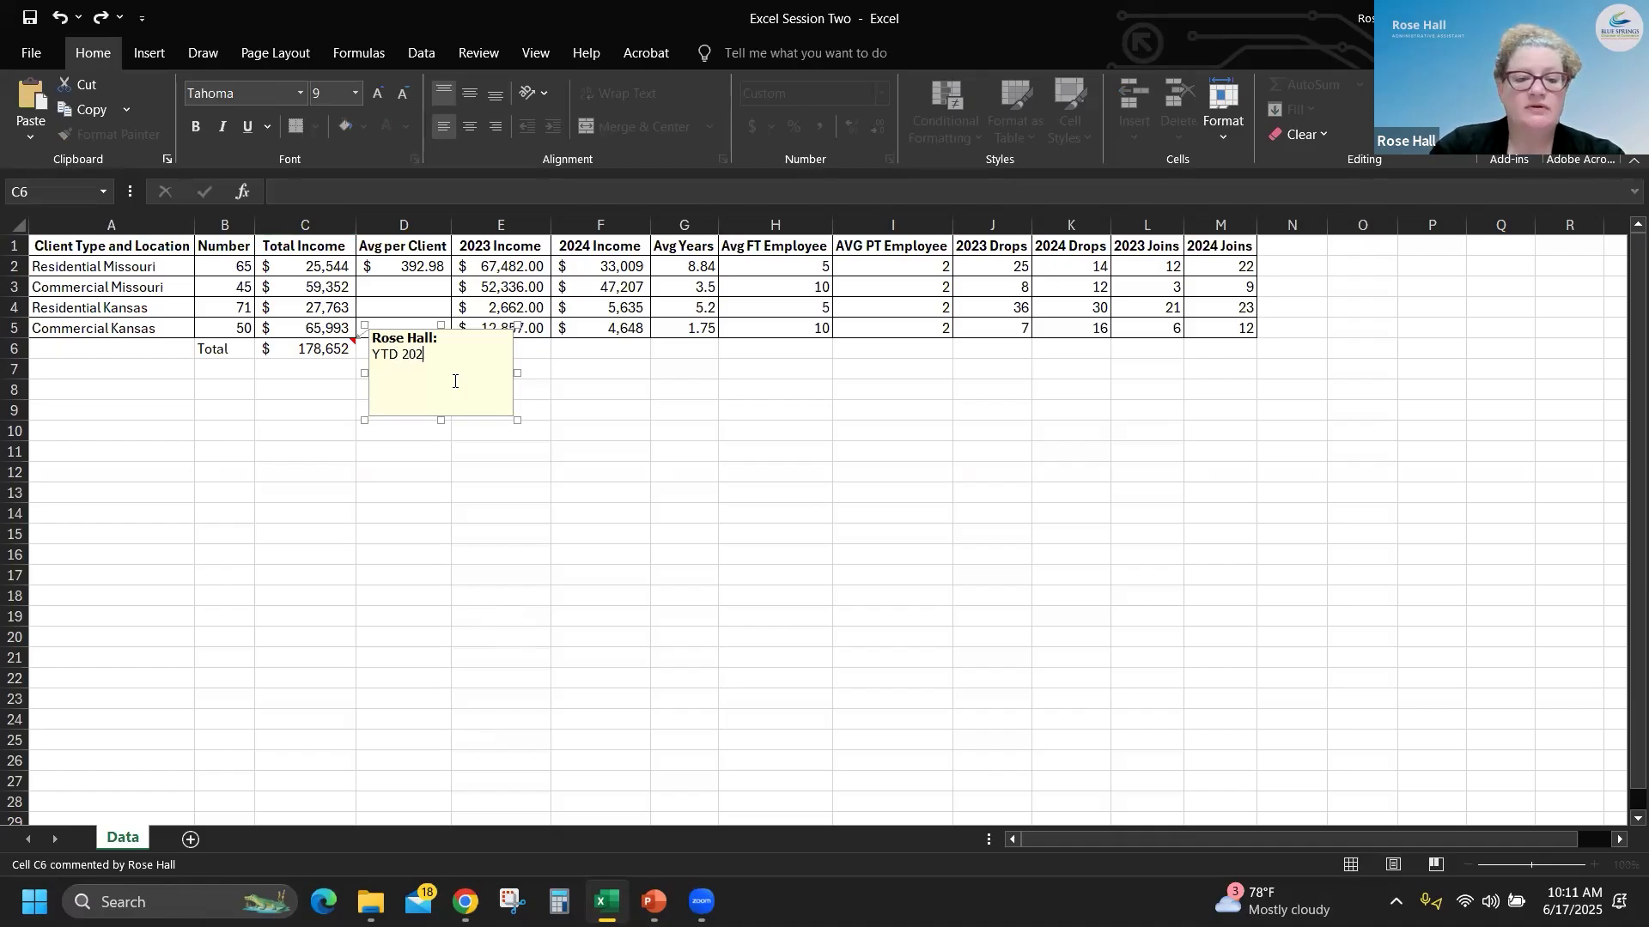
{"action": "type", "text": "5 Income"}
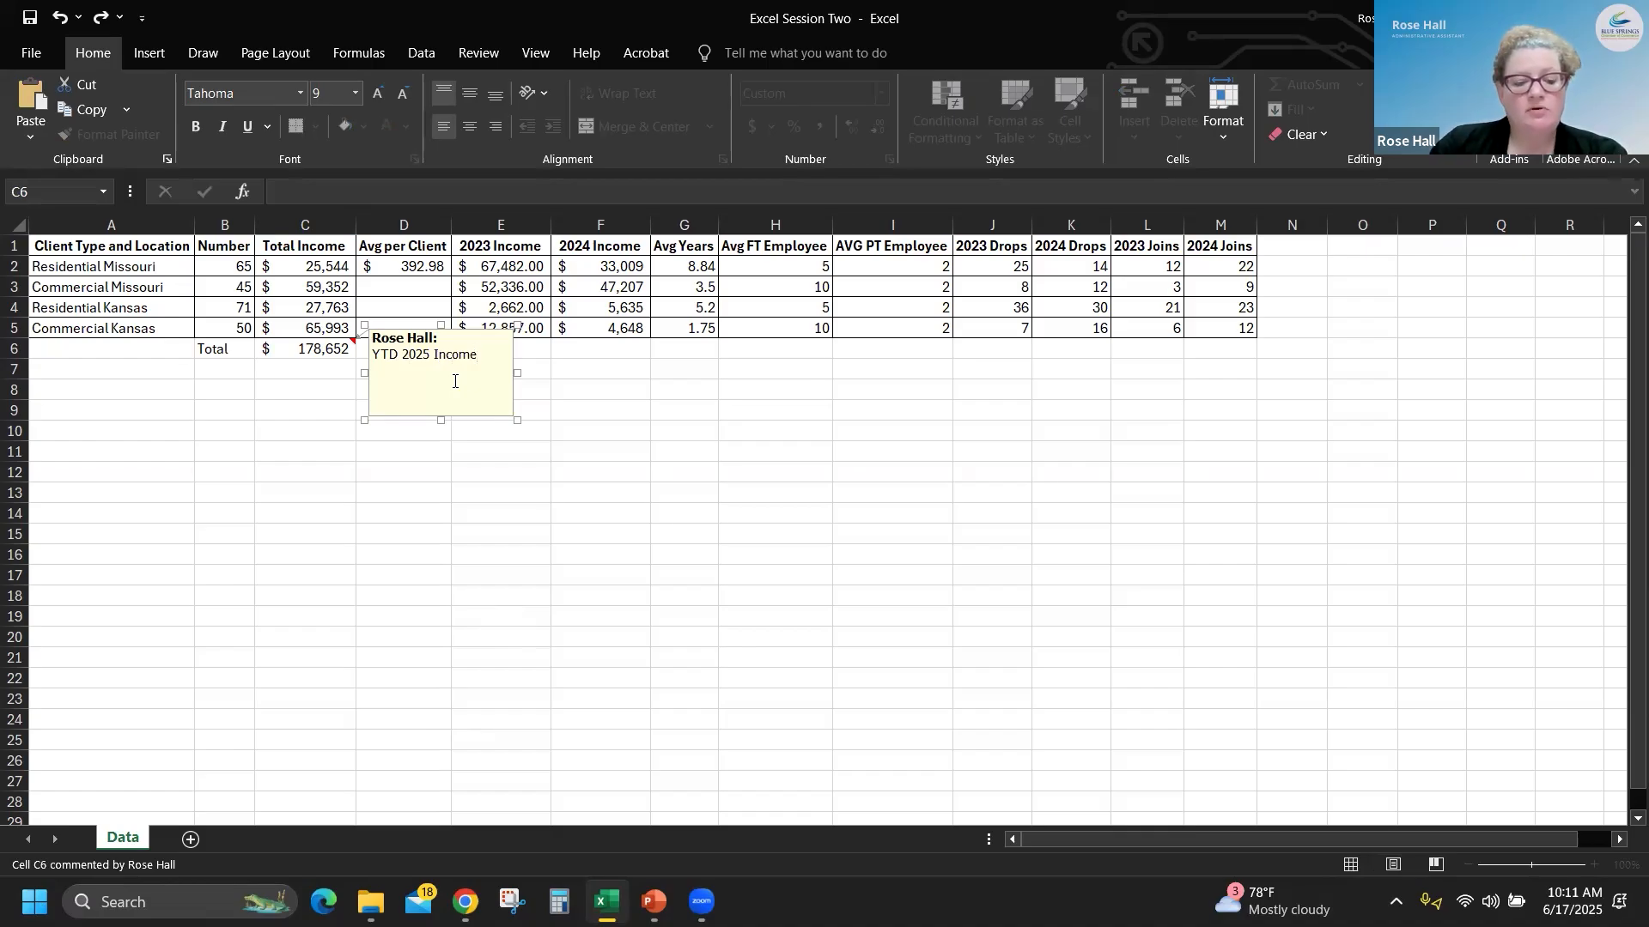
{"action": "key", "text": "Escape"}
{"action": "left_click", "coordinate": [631, 405]}
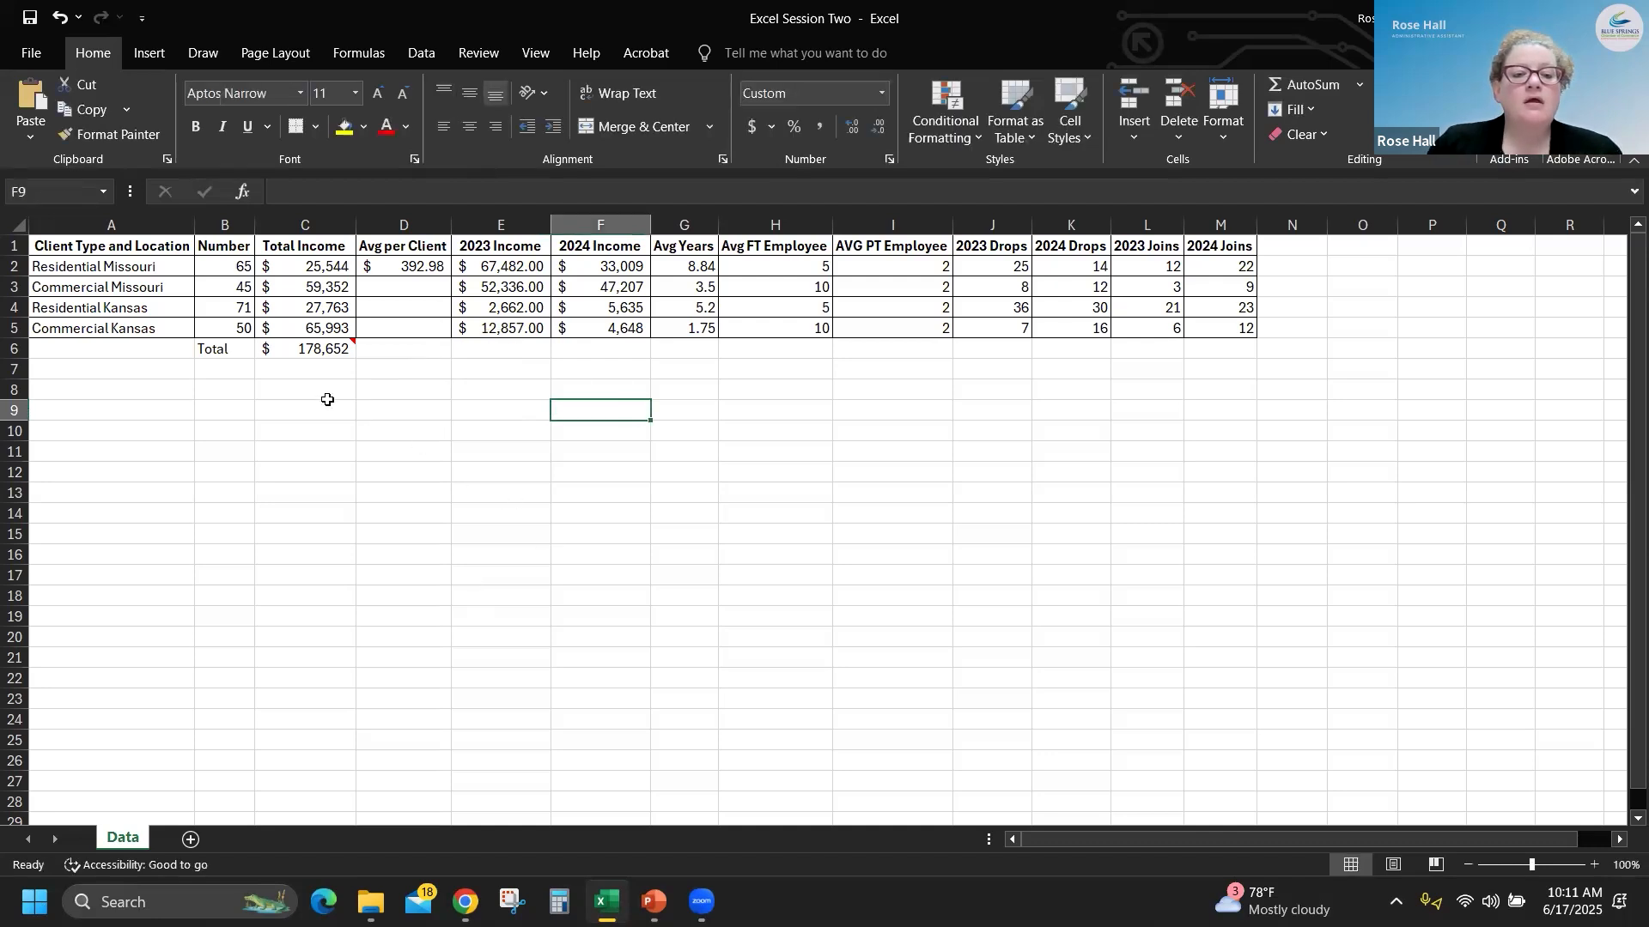
- View the comment on the Total Income sum in C6 and delete it
{"action": "mouse_move", "coordinate": [348, 345]}
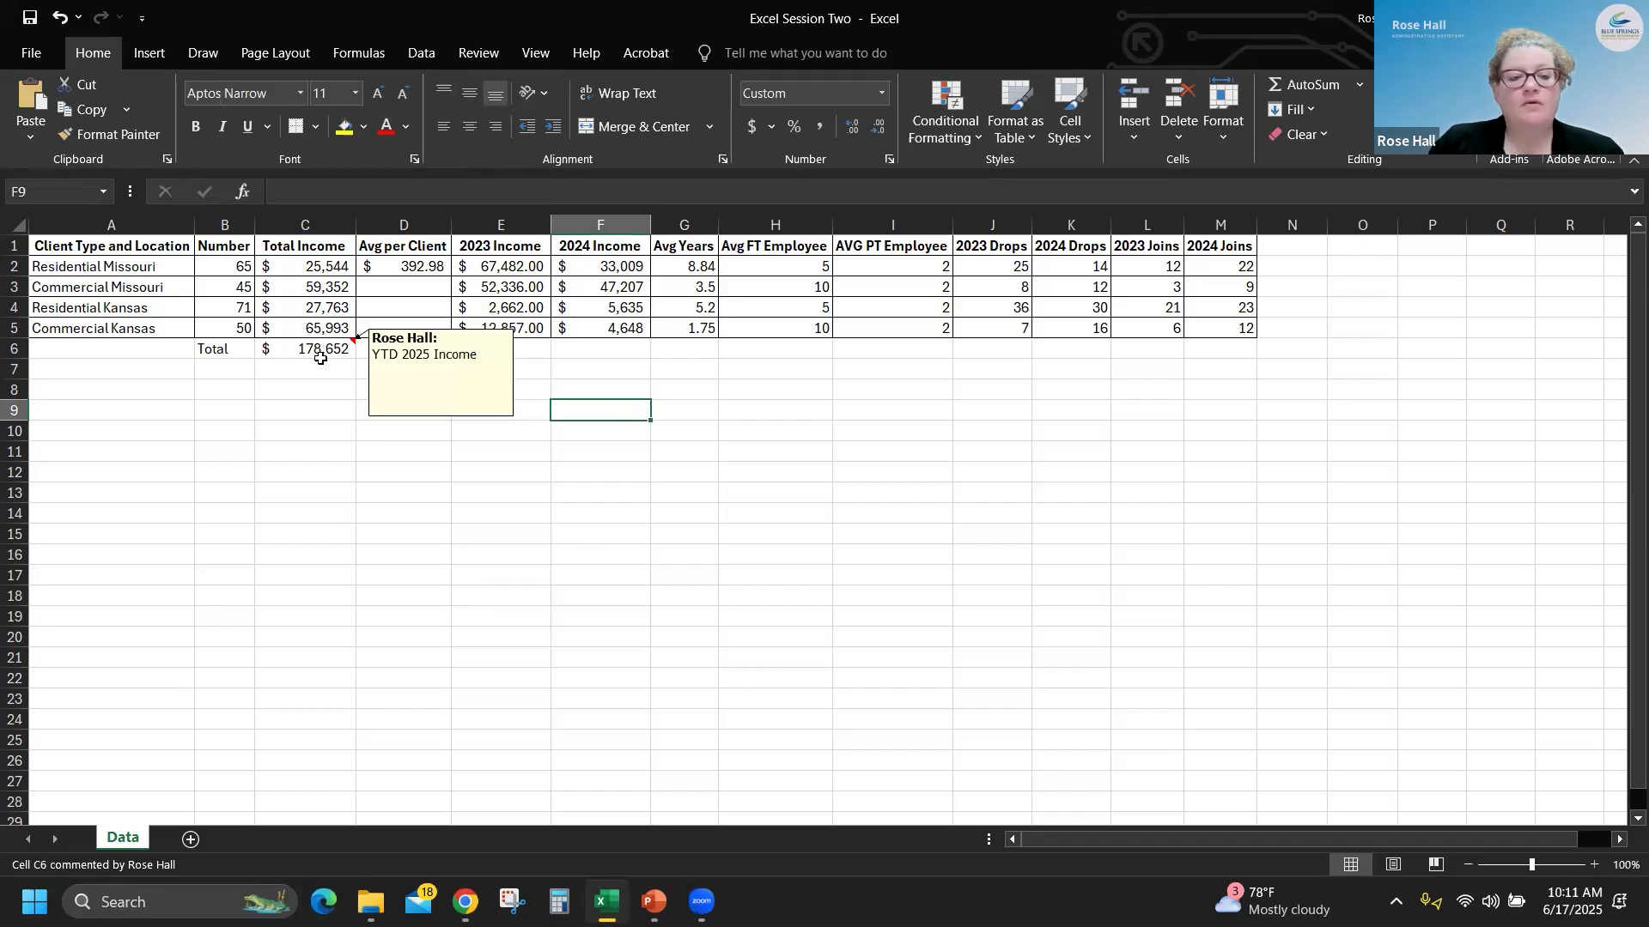
{"action": "right_click", "coordinate": [326, 347]}
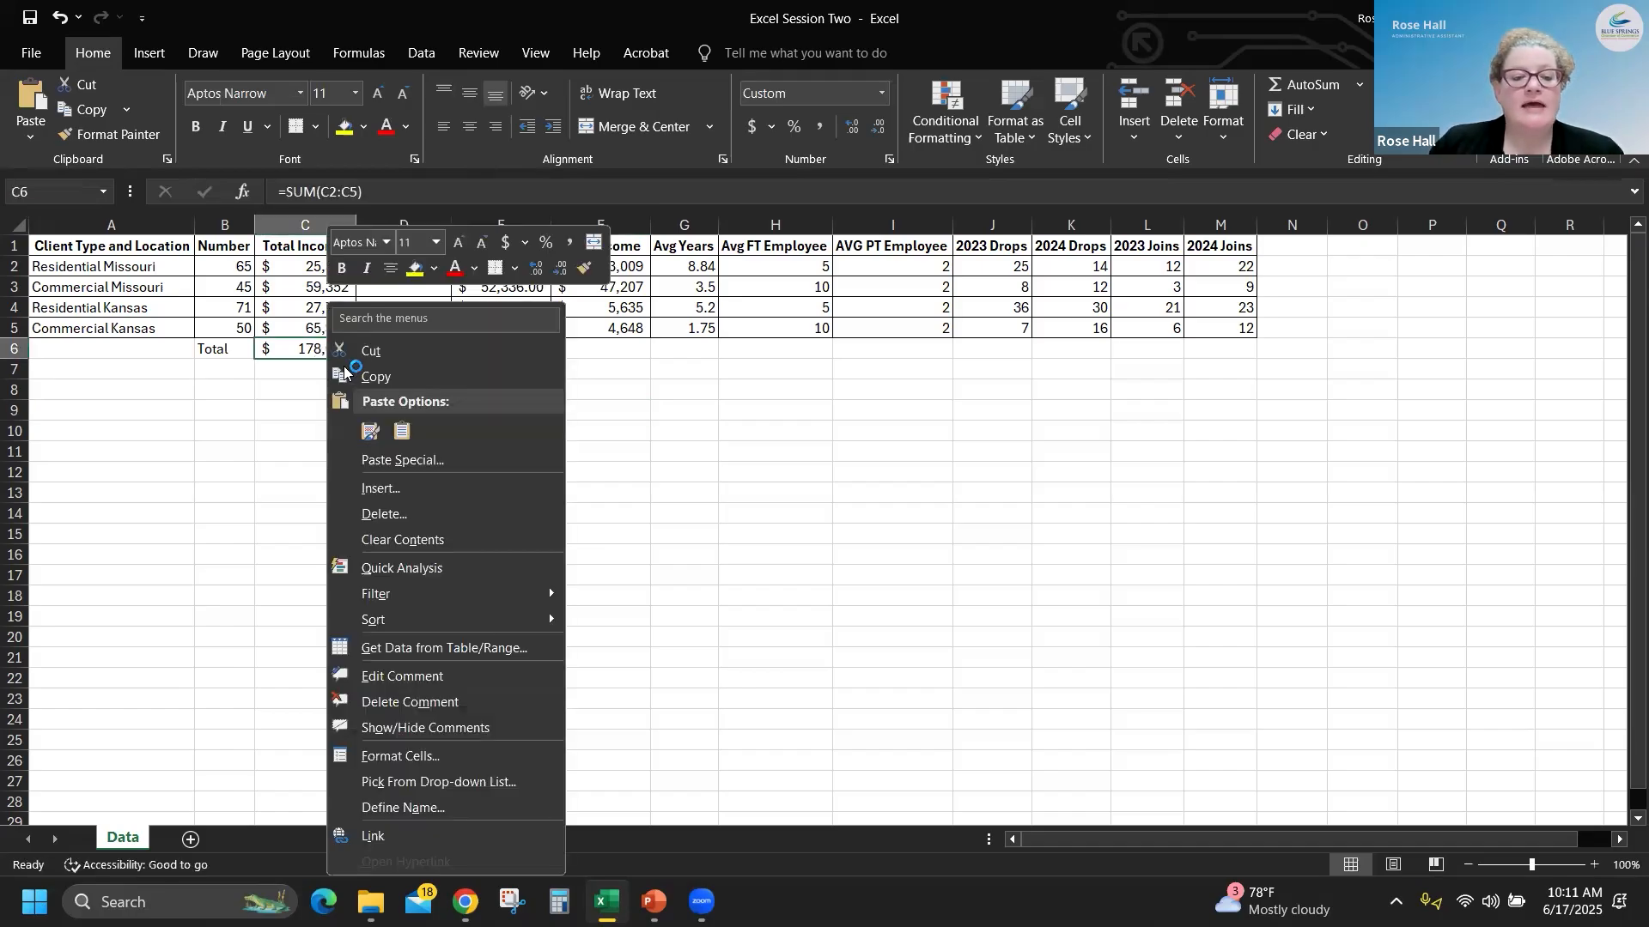
{"action": "left_click", "coordinate": [428, 702]}
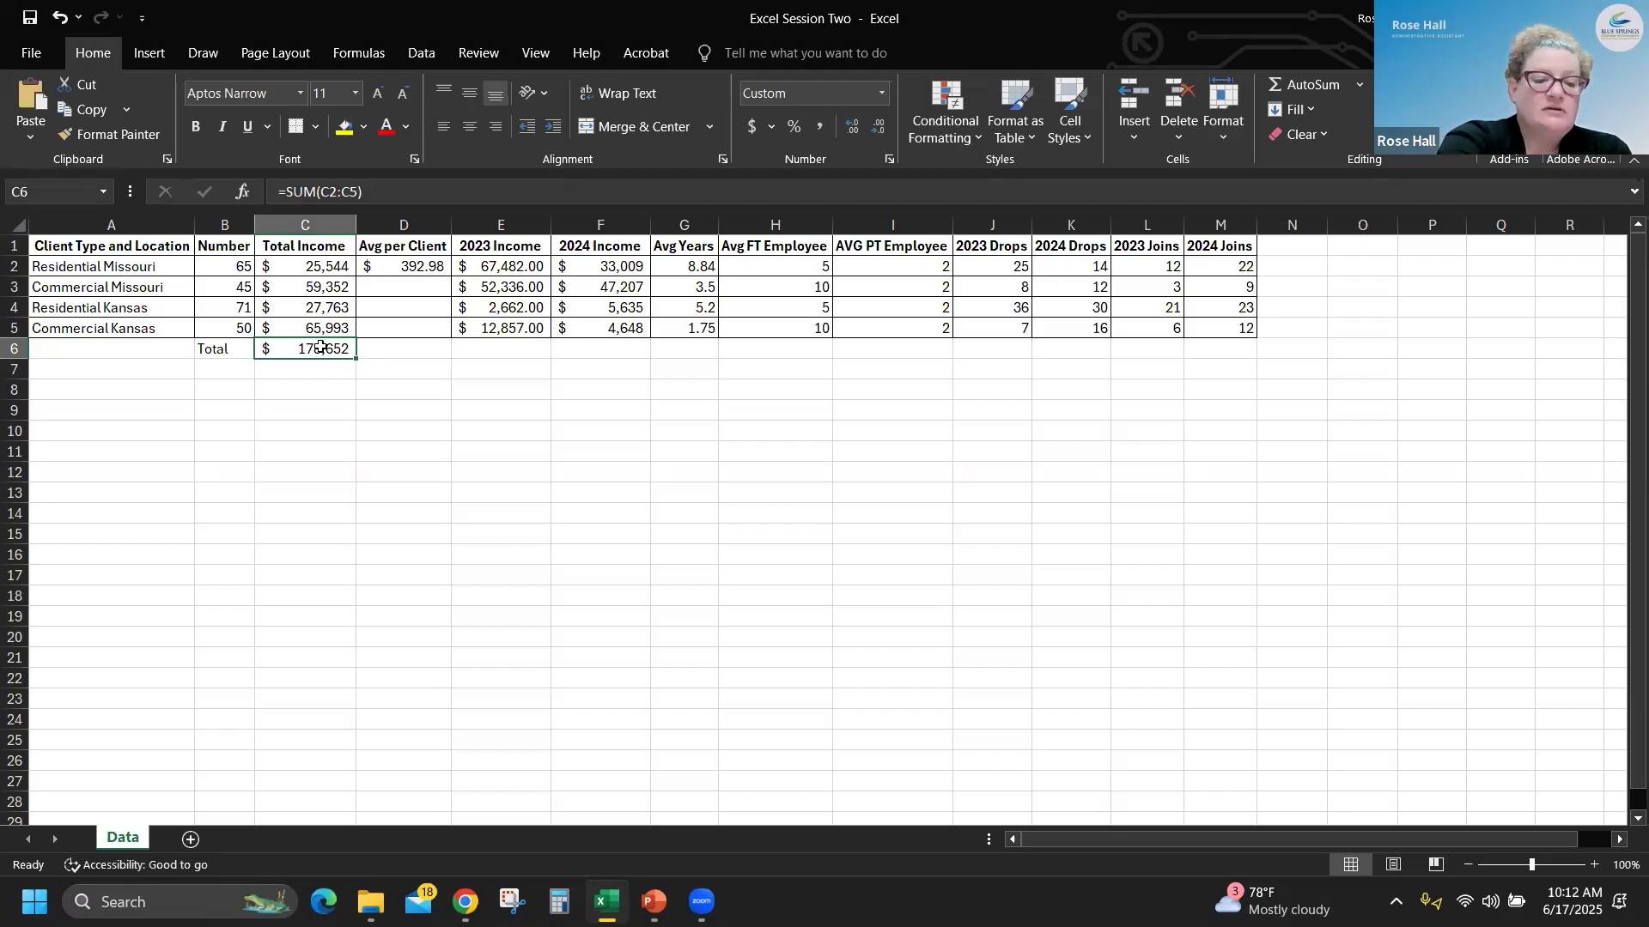
- Add a comment reading "Total is YTD for 2025" to the Total Income sum in C6
{"action": "key", "text": "shift+F2"}
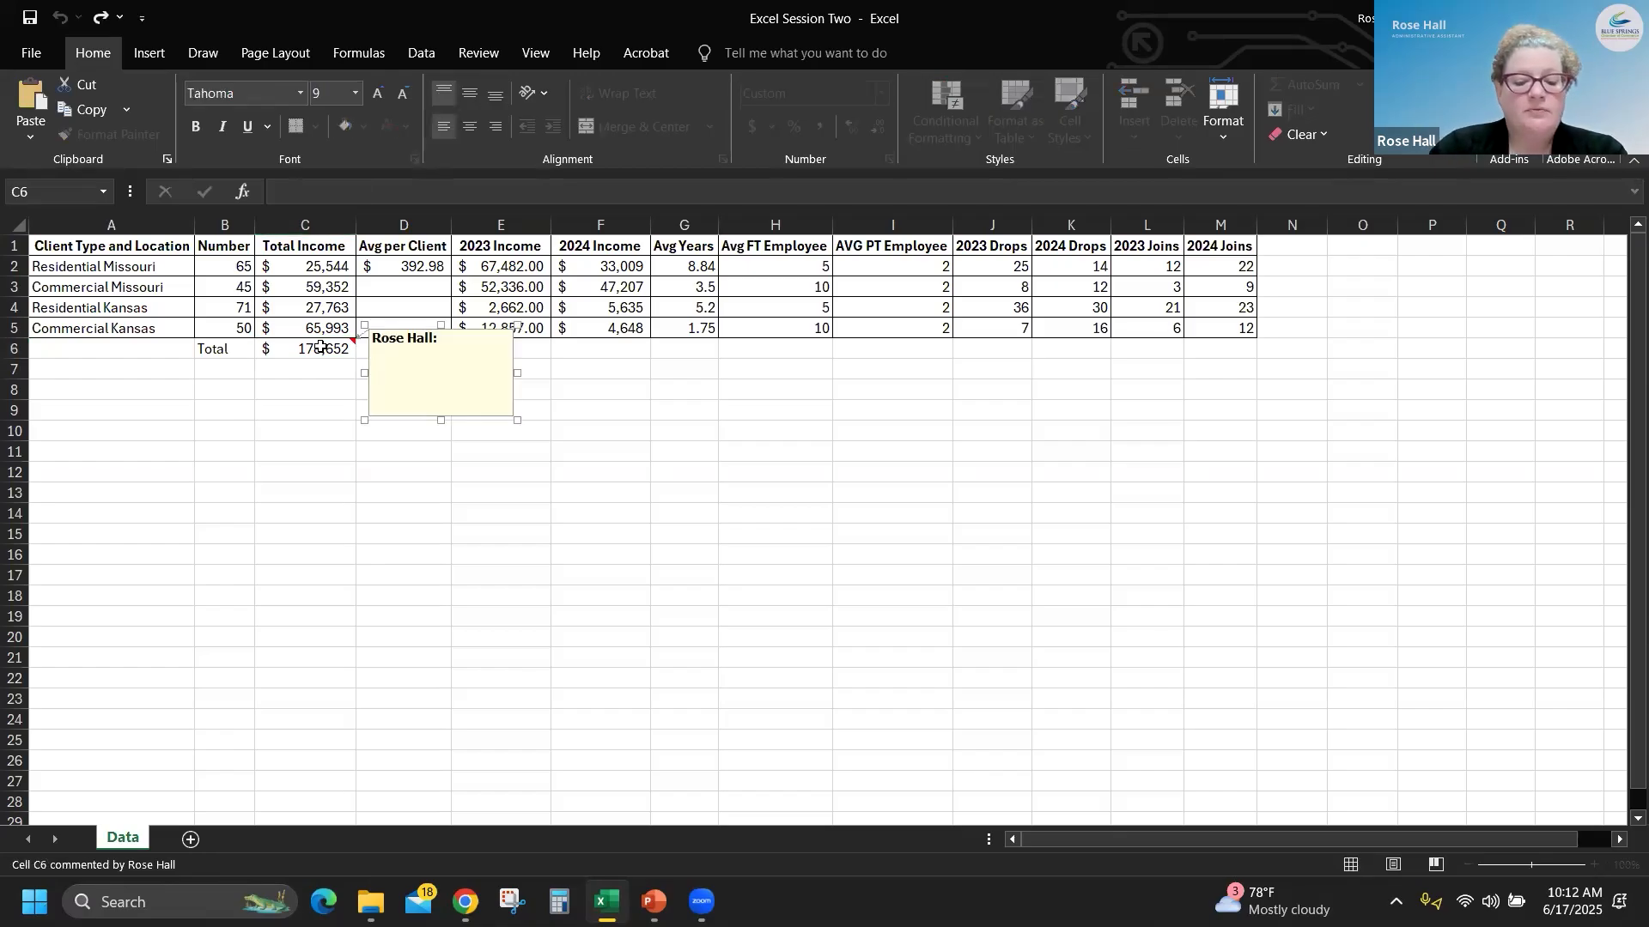
{"action": "type", "text": "Tota"}
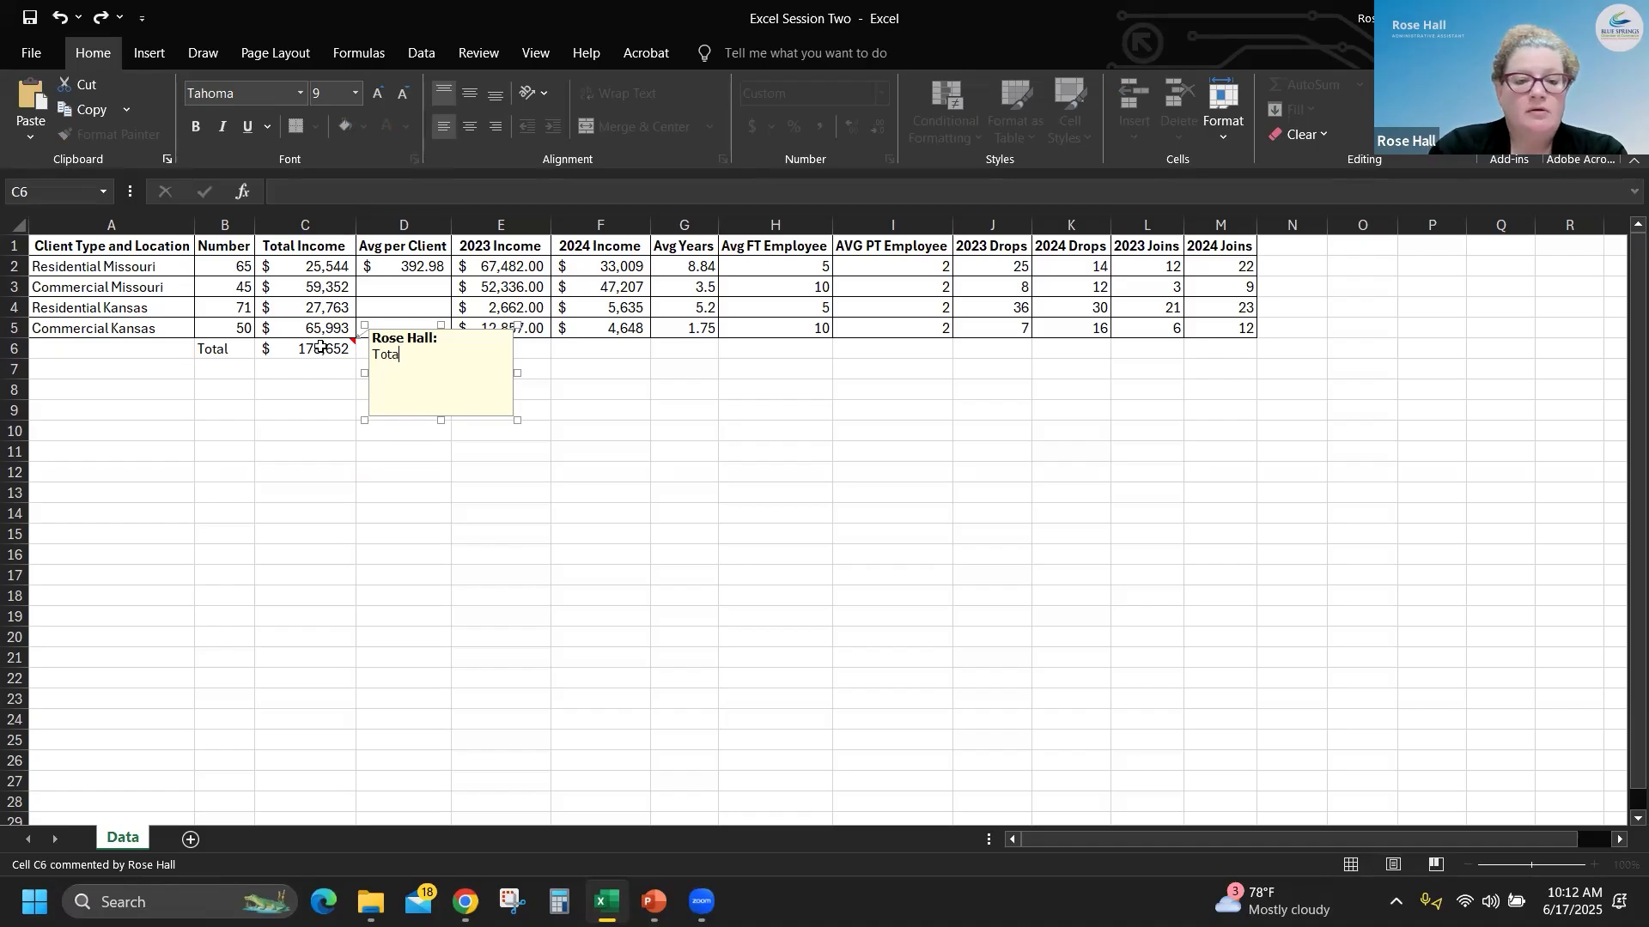
{"action": "type", "text": "l is T"}
{"action": "key", "text": "BackSpace"}
{"action": "type", "text": "YTD"}
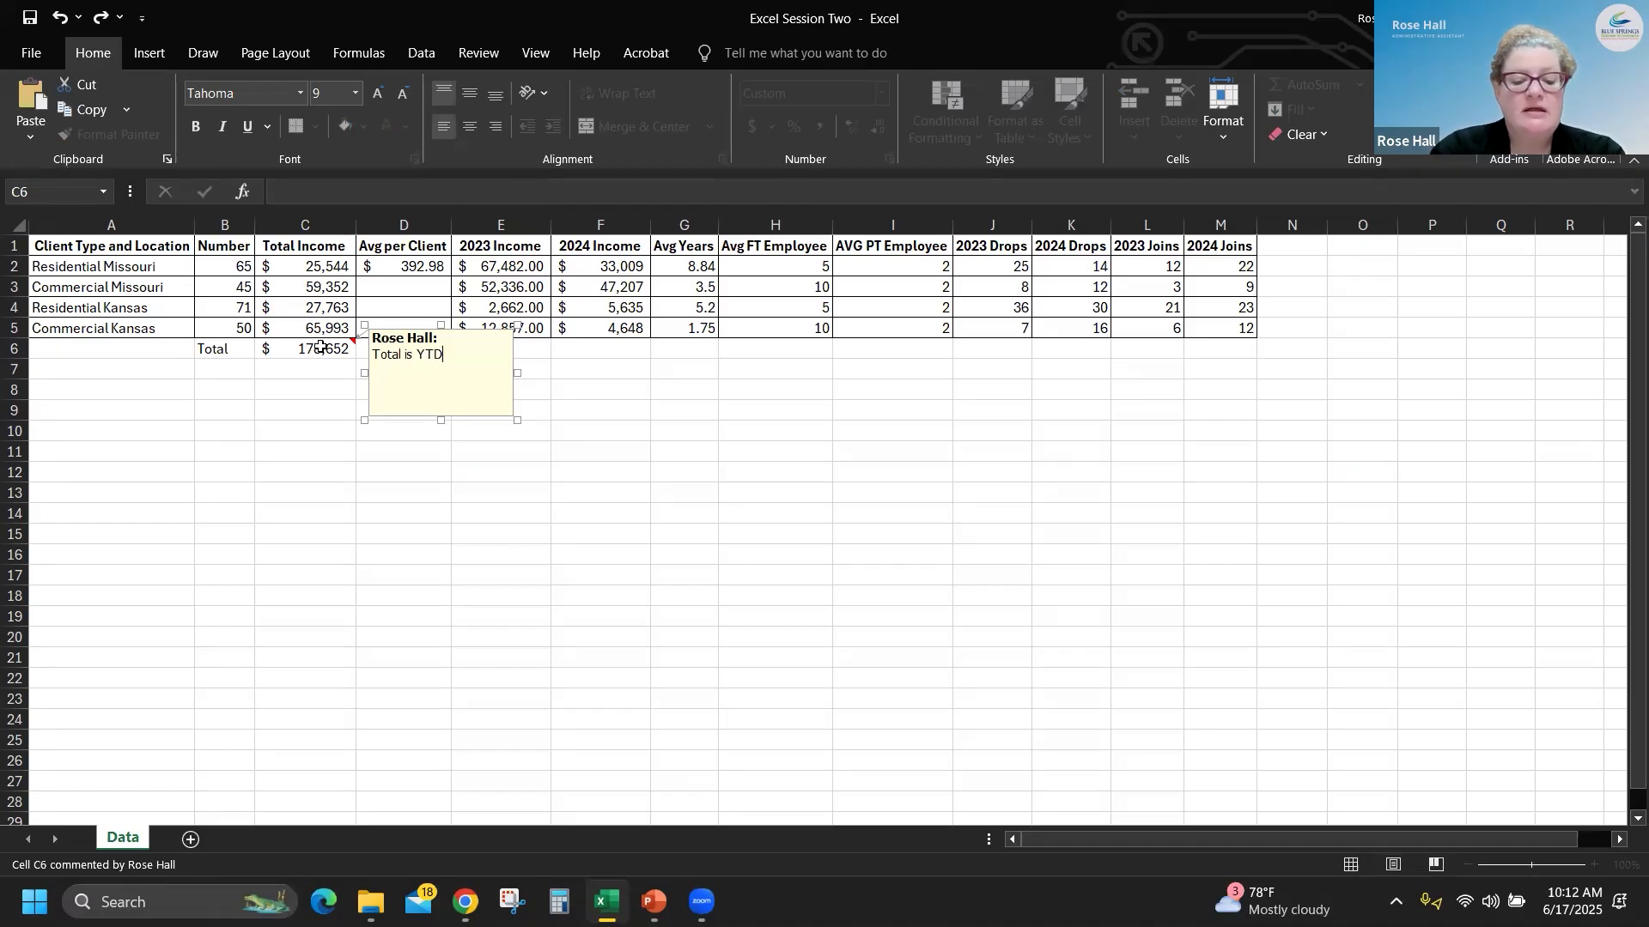
{"action": "type", "text": " for 2025"}
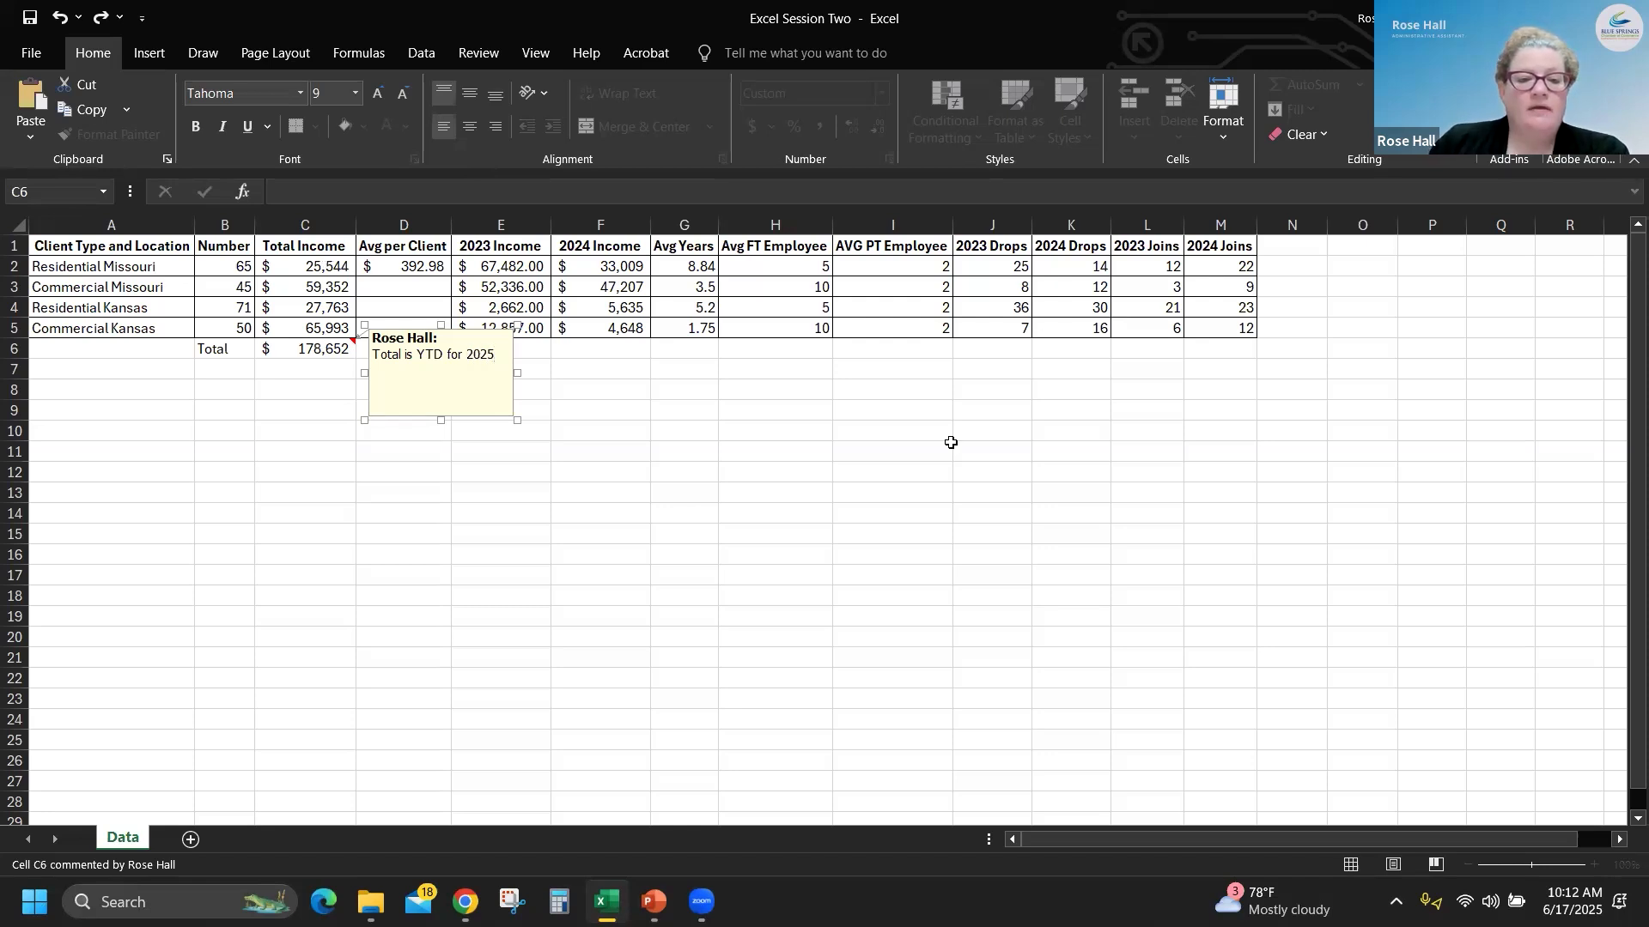
{"action": "left_click", "coordinate": [627, 473]}
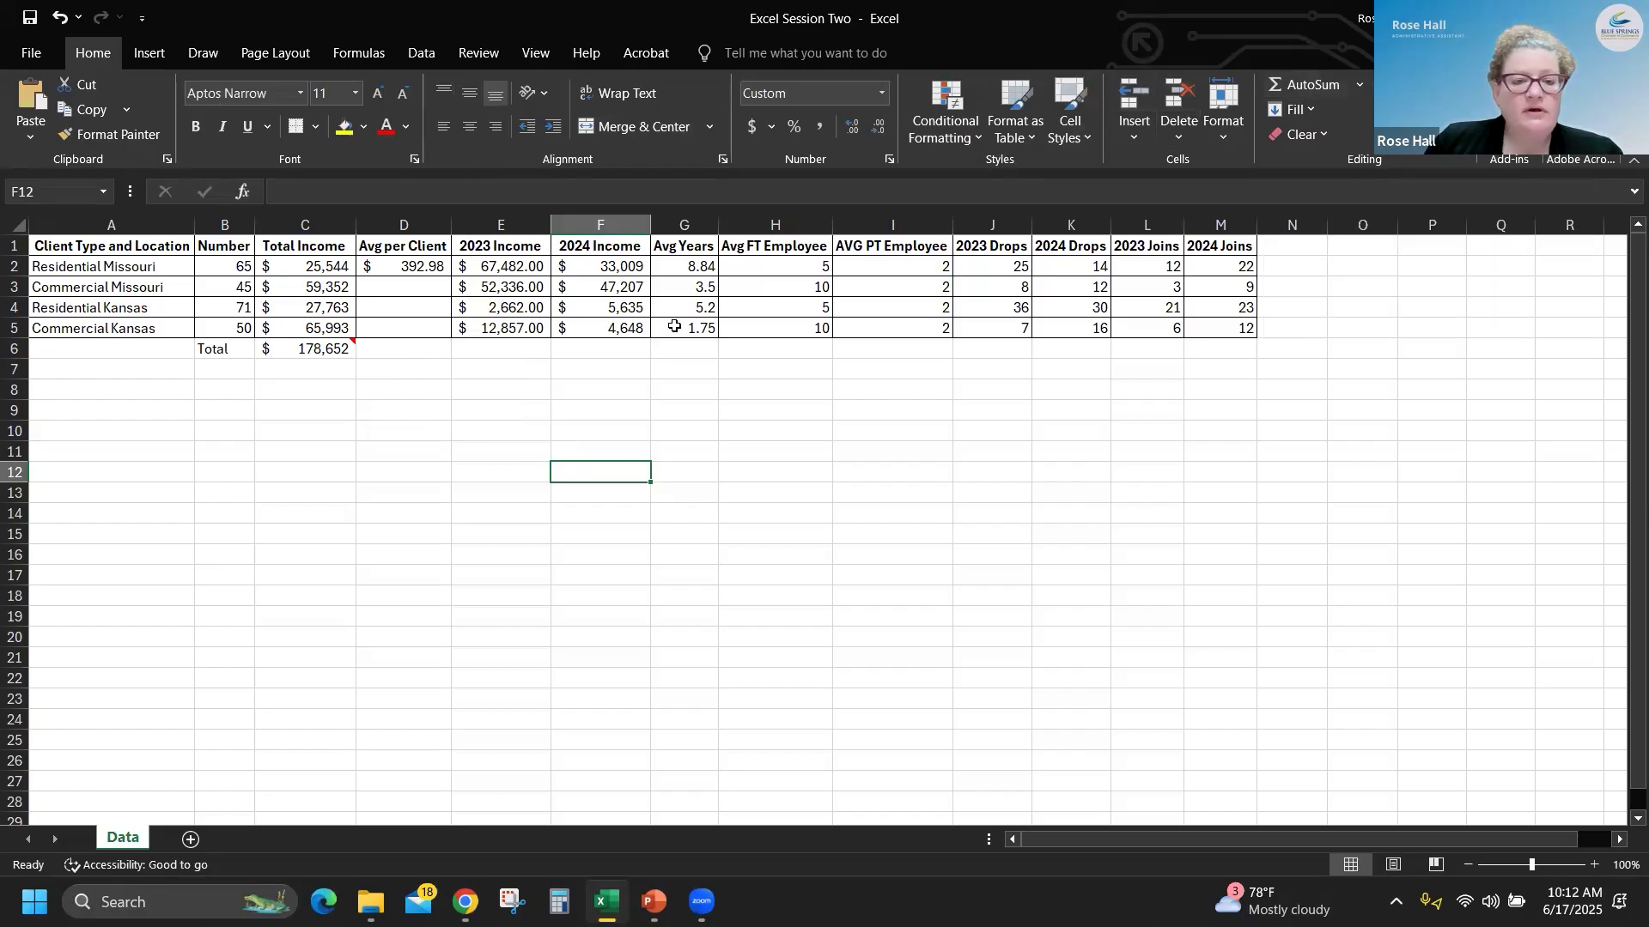
- Total the 2023 Income column in E6 with a SUM over E2:E5
{"action": "left_click", "coordinate": [526, 351]}
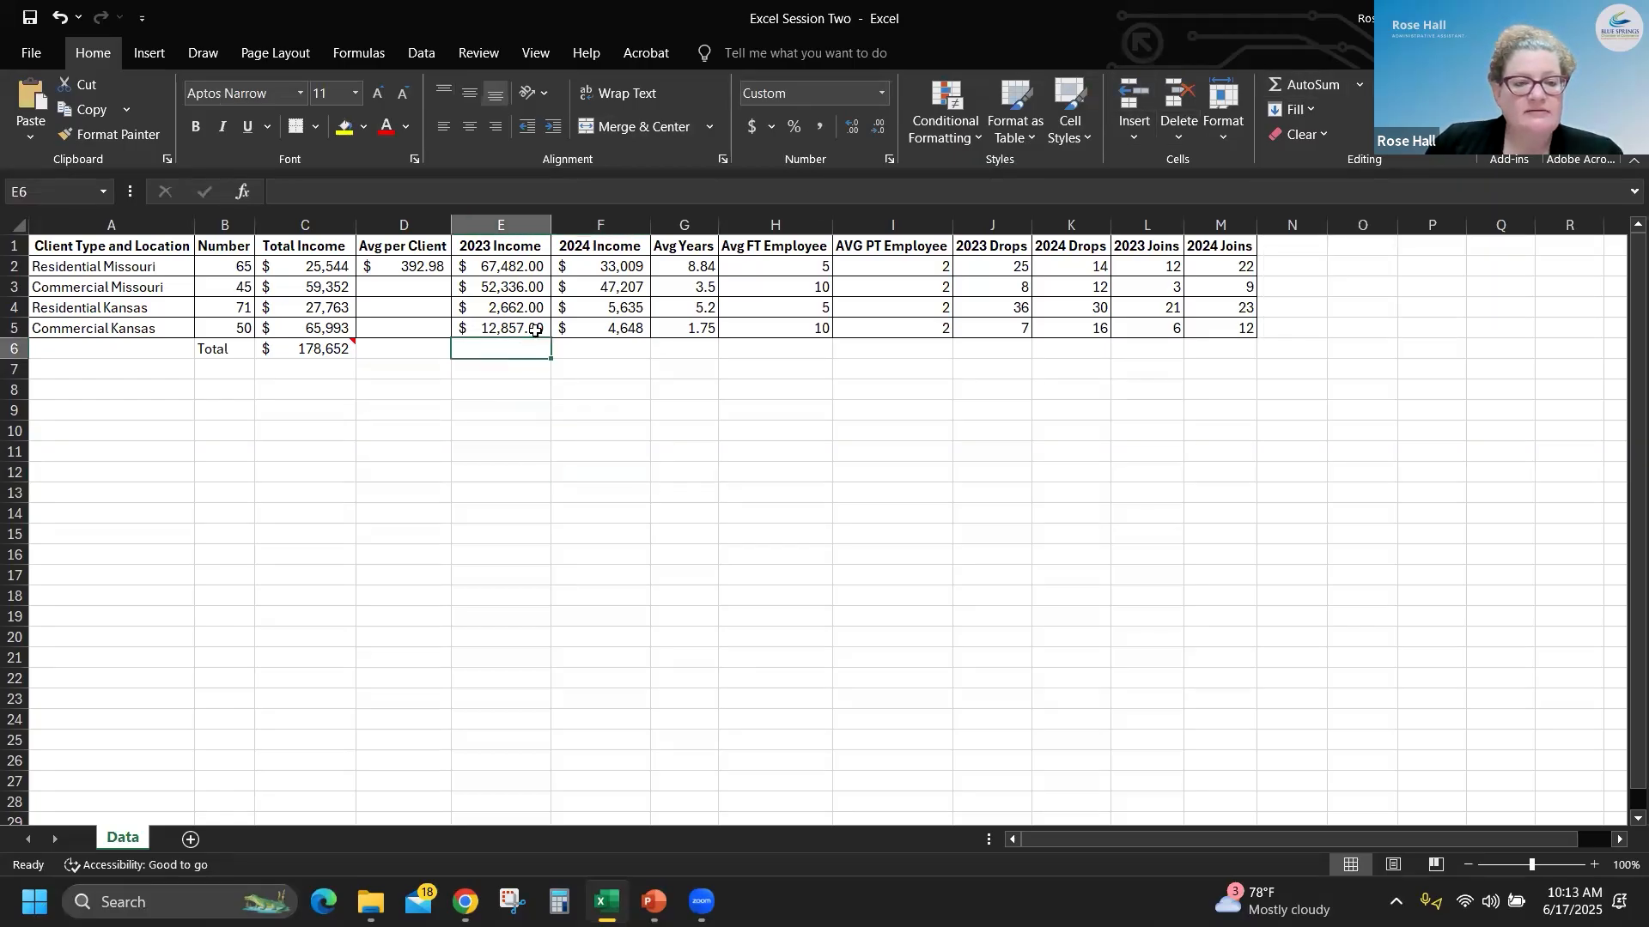
{"action": "left_click", "coordinate": [22, 193]}
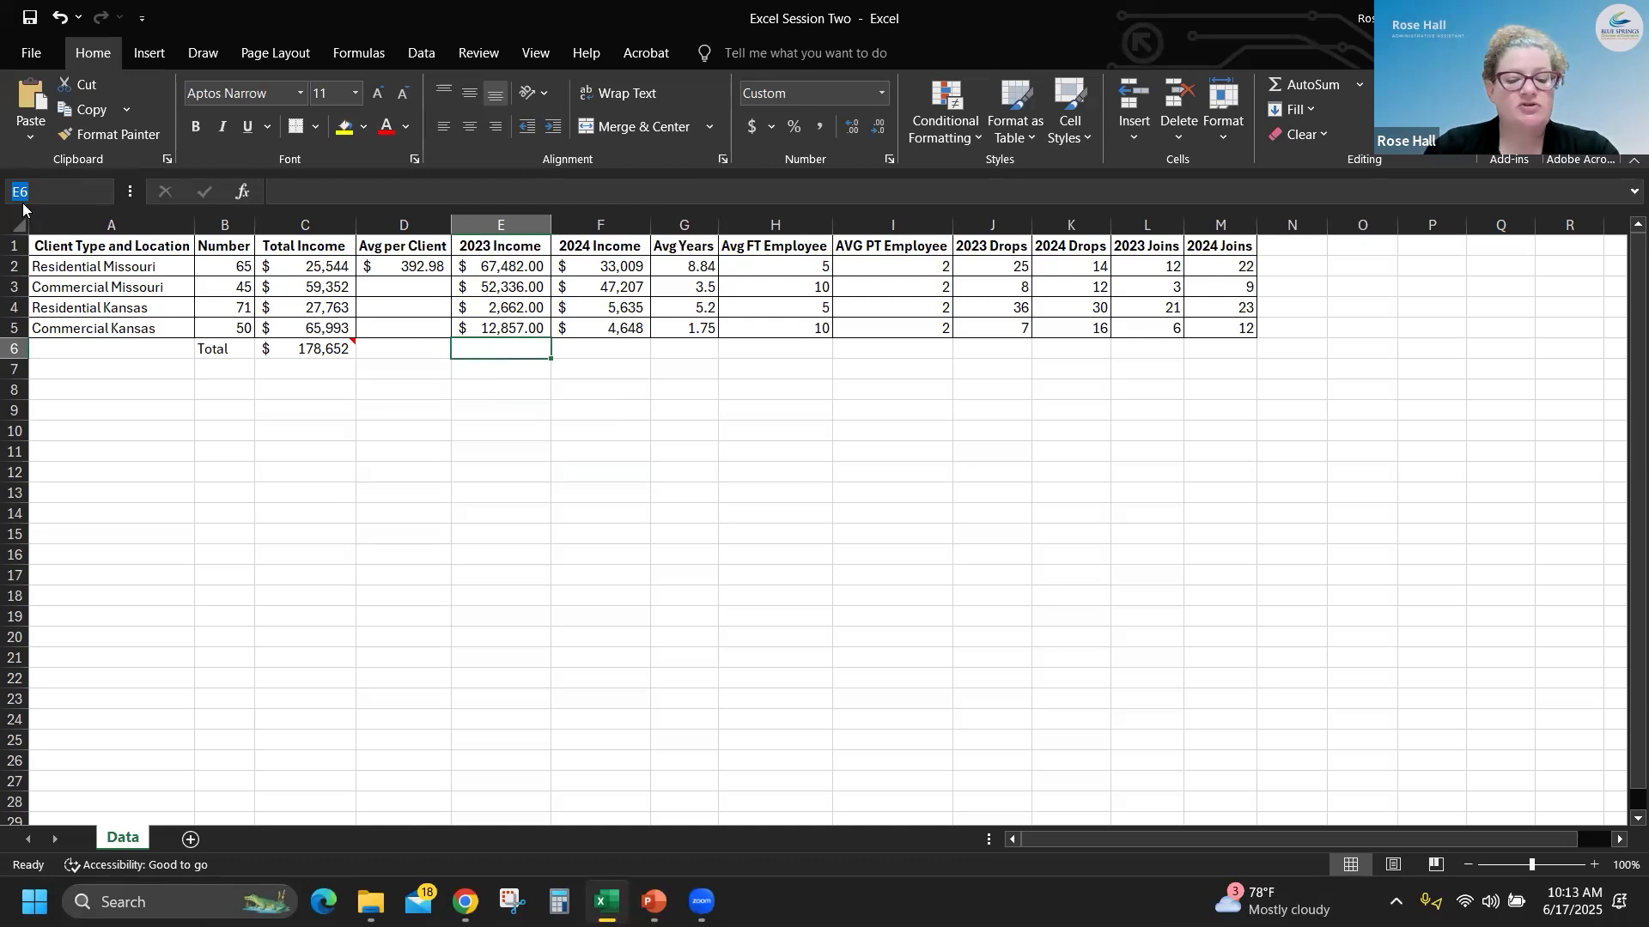
{"action": "type", "text": "E6"}
{"action": "key", "text": "Return"}
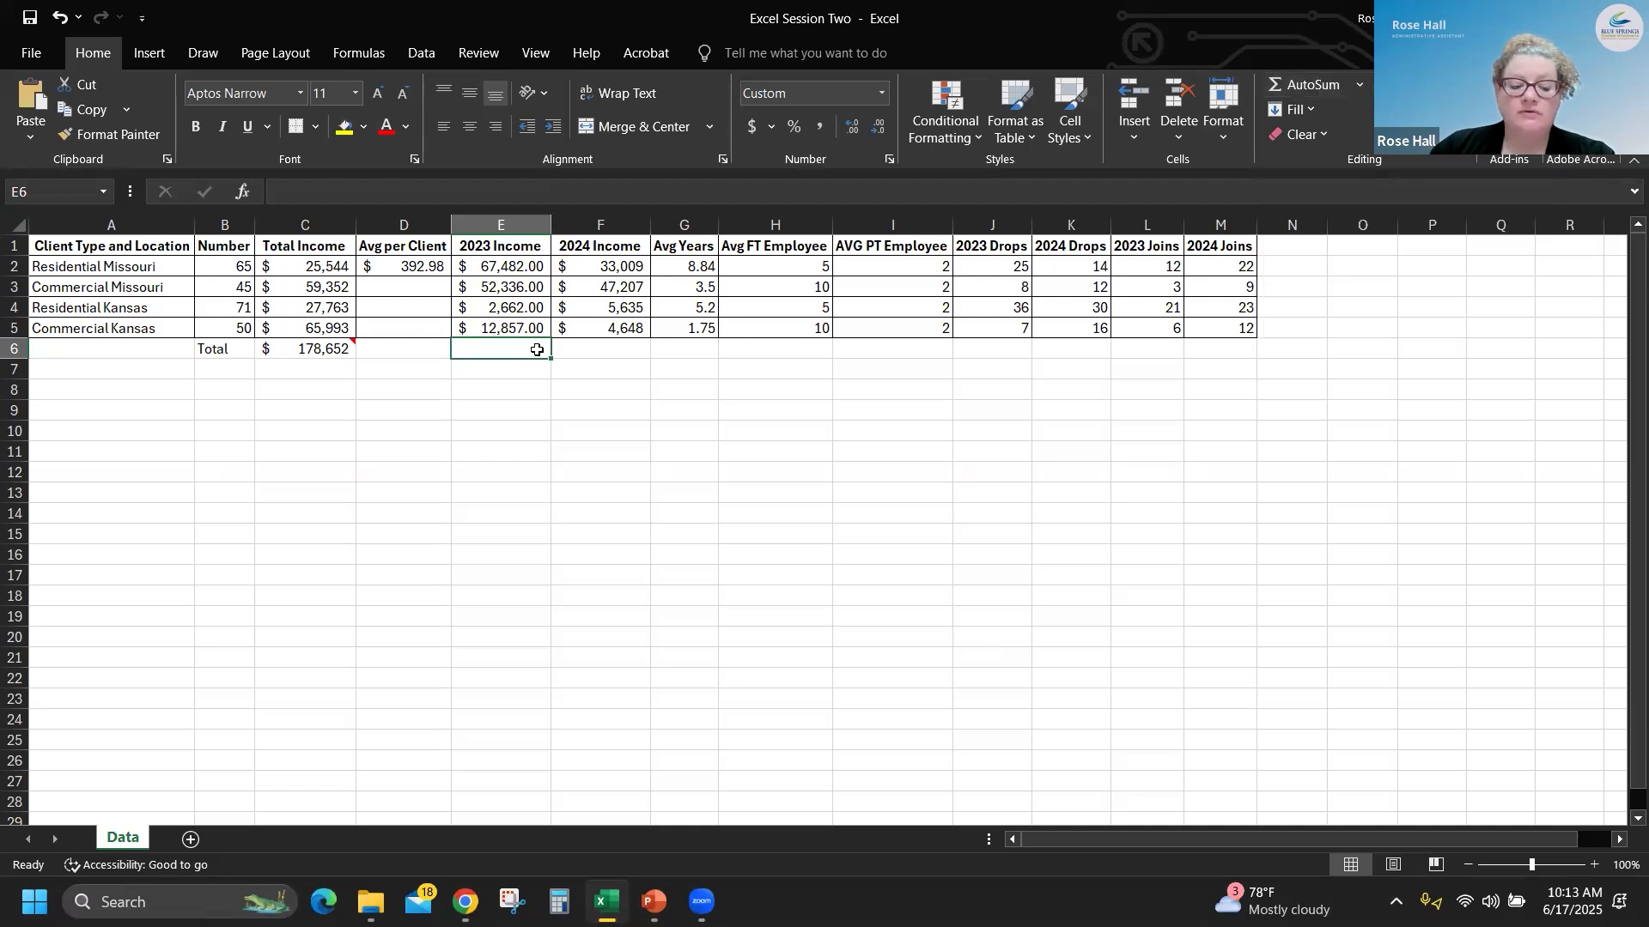
{"action": "key", "text": "alt+equal"}
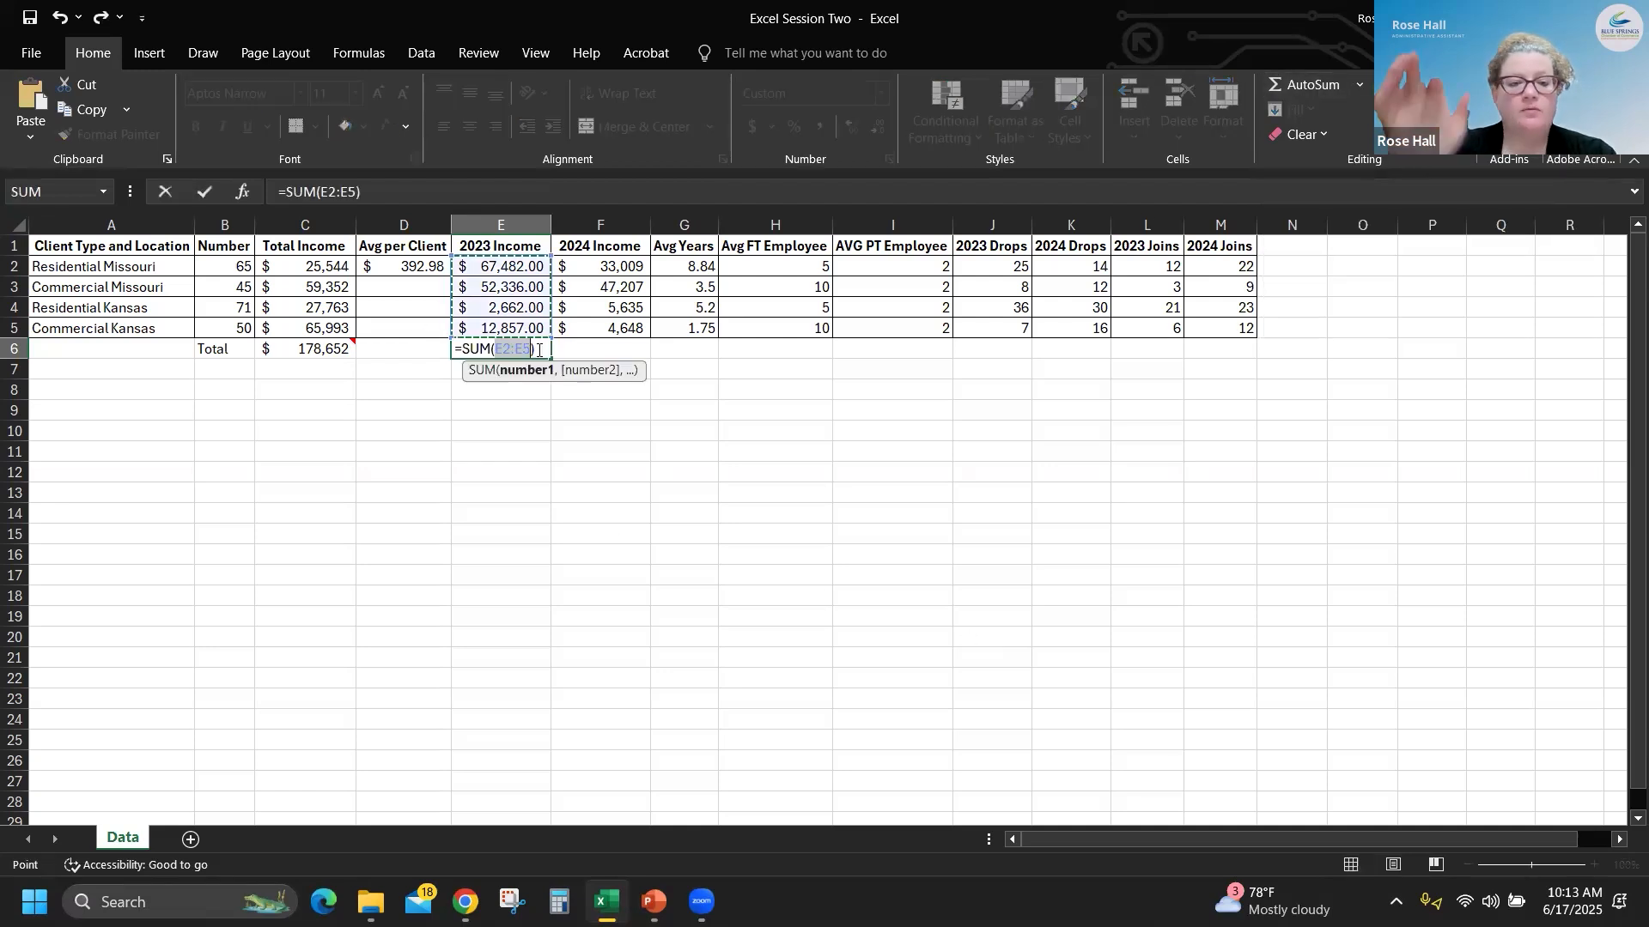
{"action": "key", "text": "Return"}
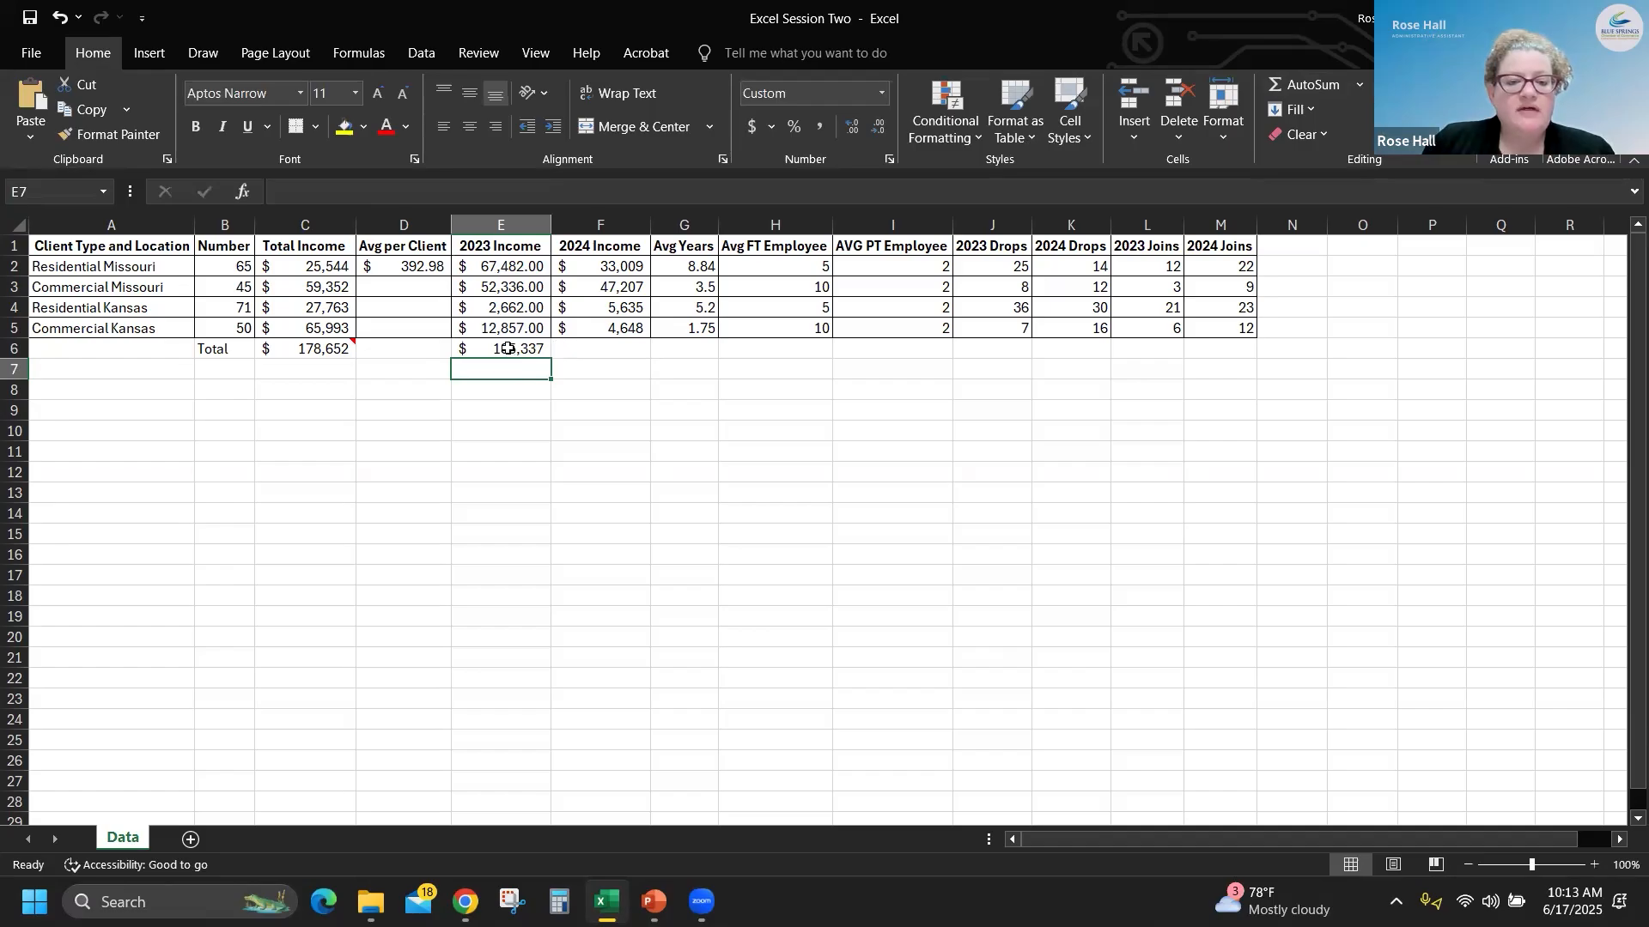
- Clear the 2023 Income total in E6 and re-create it with AutoSum over E2:E5
{"action": "left_click", "coordinate": [511, 347]}
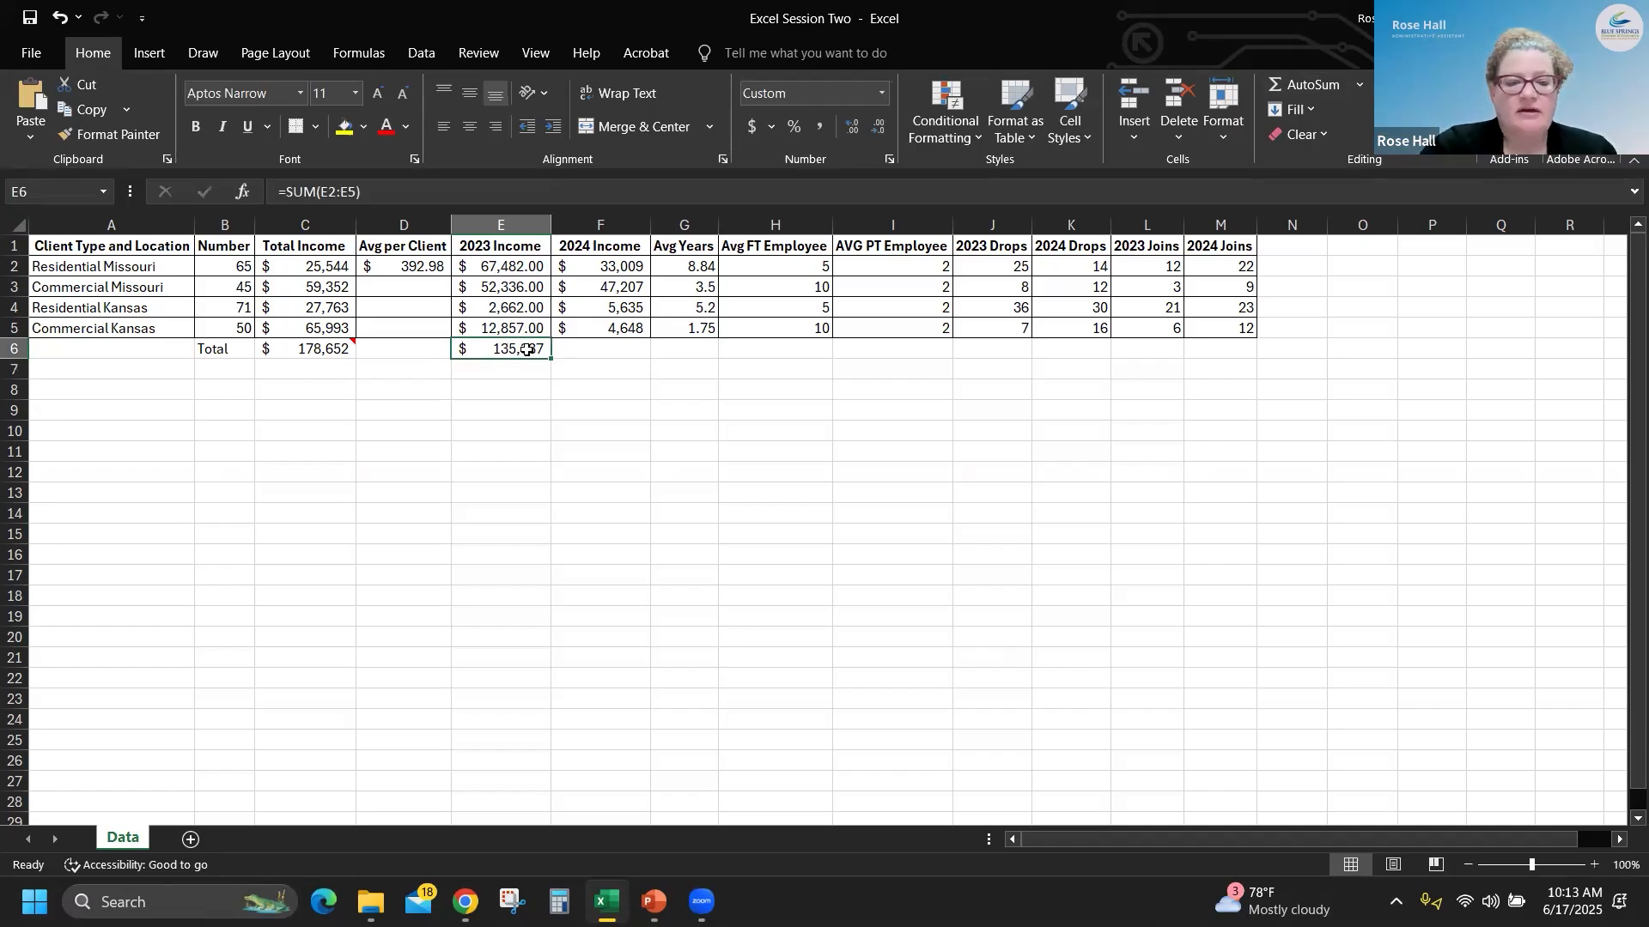
{"action": "key", "text": "Delete"}
{"action": "key", "text": "alt+equal"}
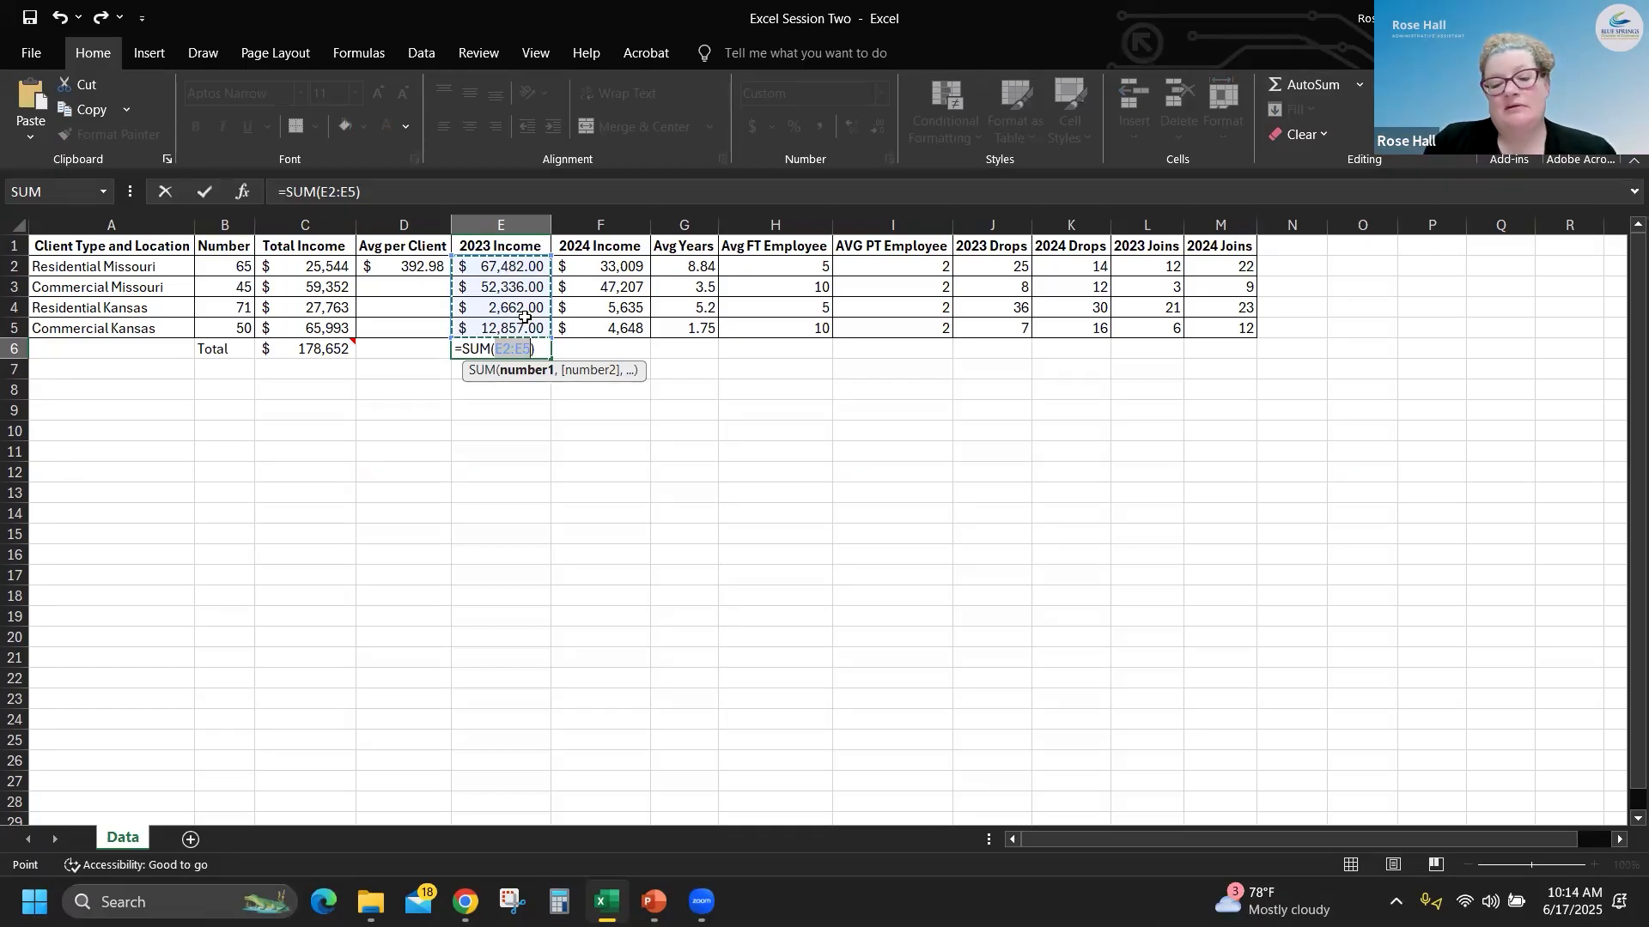
{"action": "key", "text": "Return"}
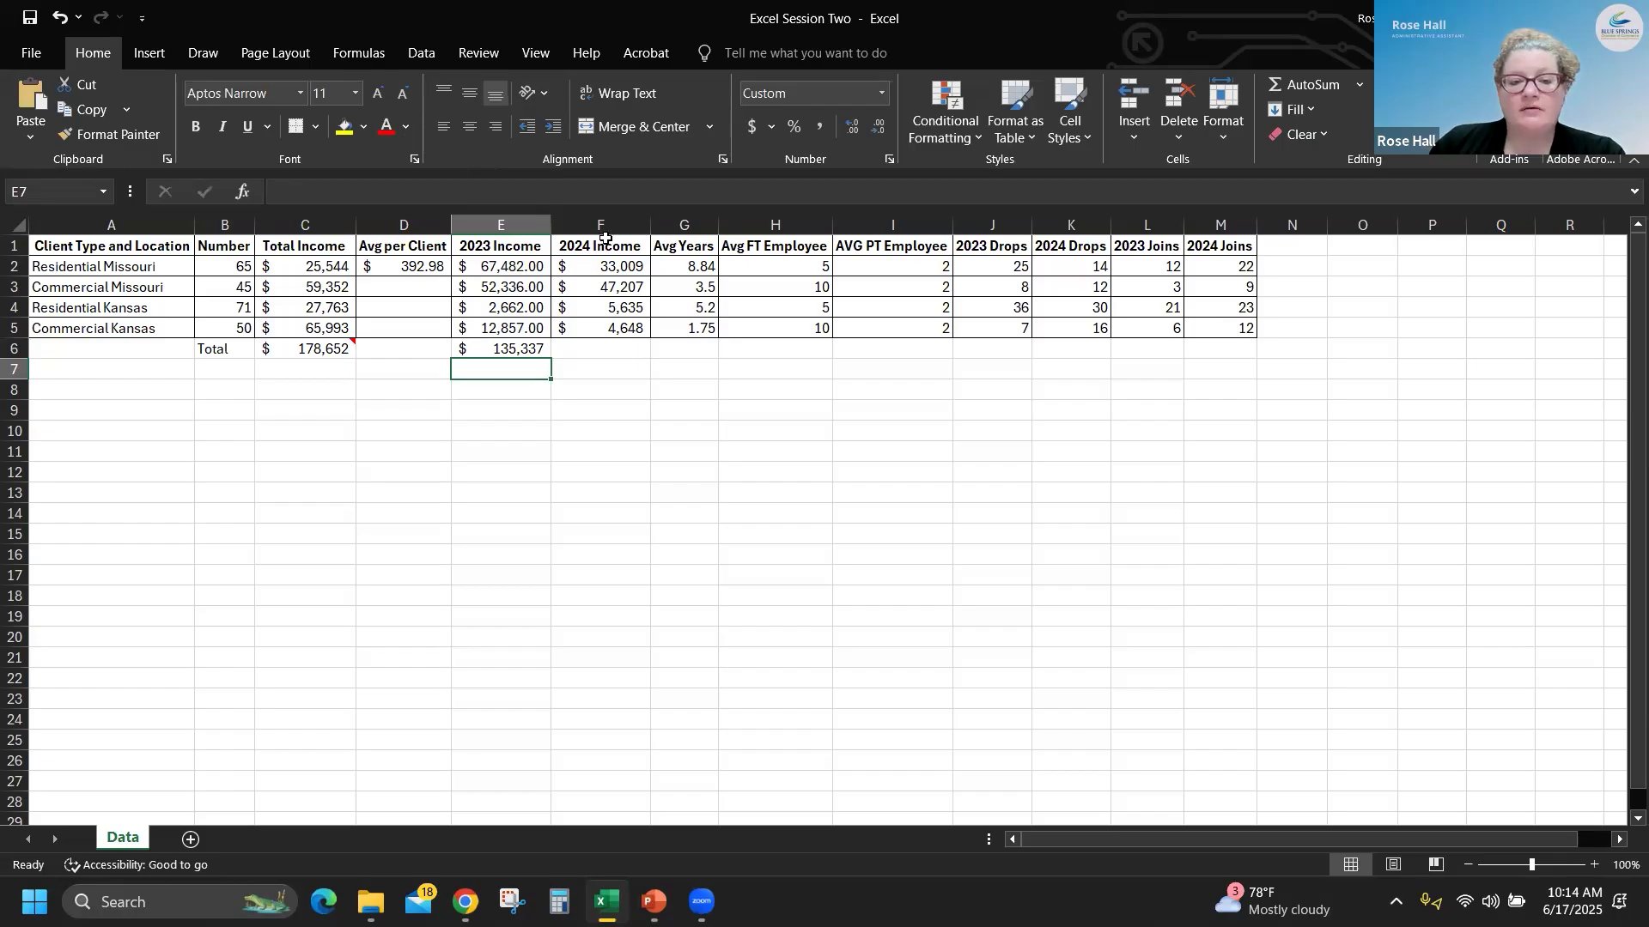
- Total the 2024 Income column in F6 with AutoSum over F2:F5
{"action": "key", "text": "Right"}
{"action": "key", "text": "Up"}
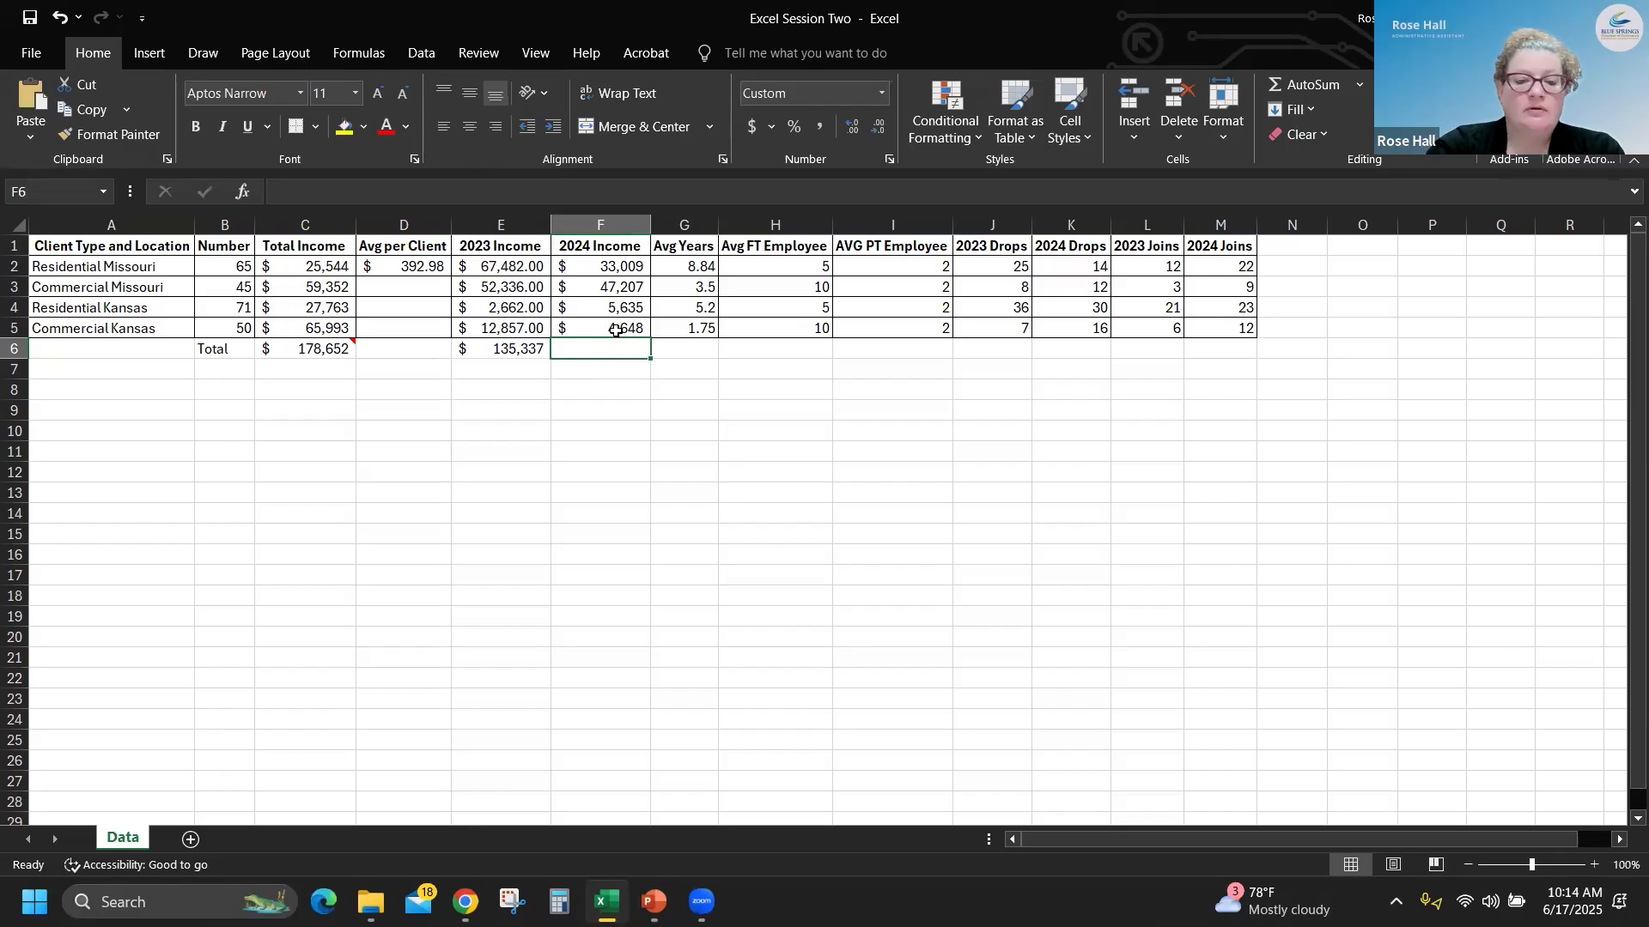
{"action": "key", "text": "alt+equal"}
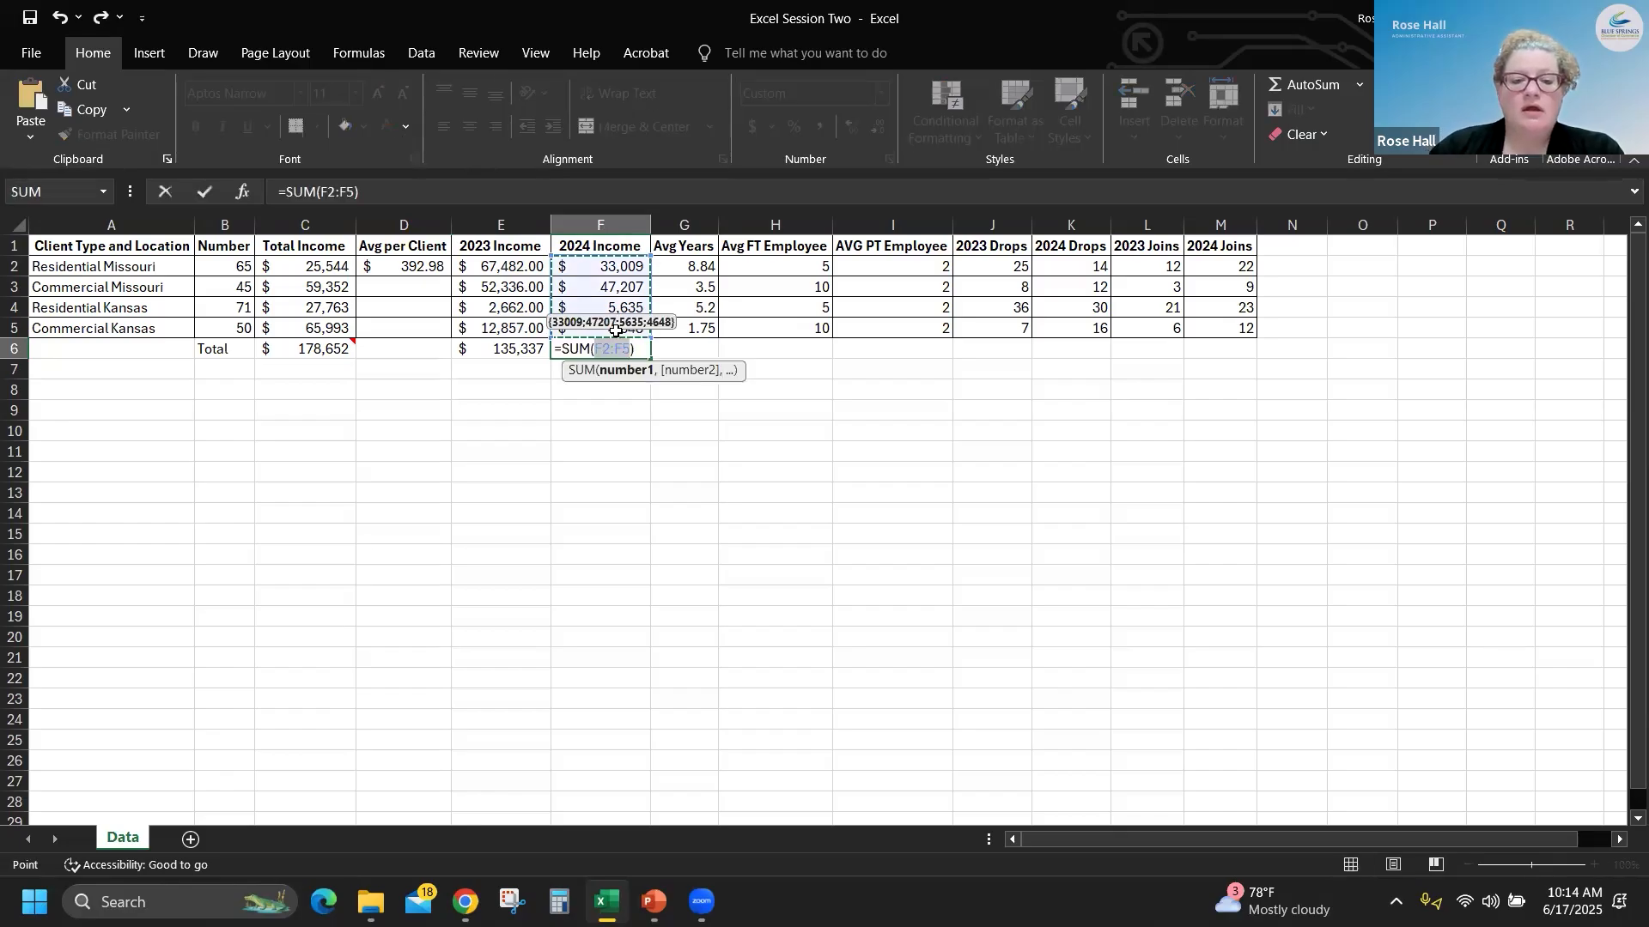
{"action": "key", "text": "Return"}
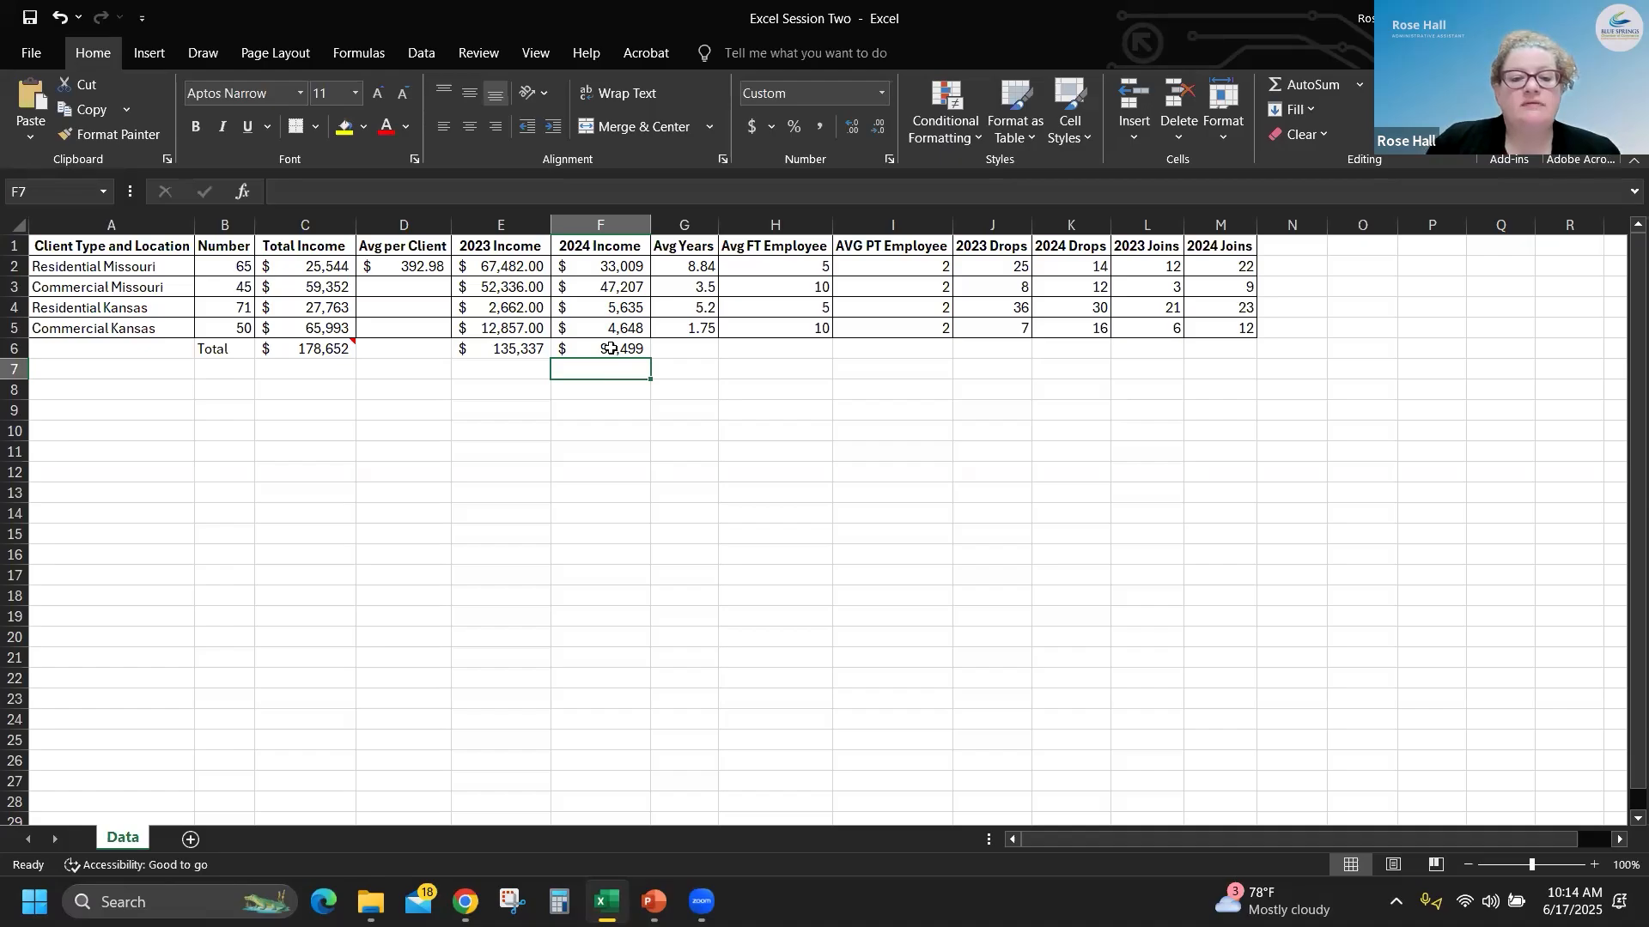
- Clear the 2024 Income total from F6
{"action": "left_click", "coordinate": [613, 349]}
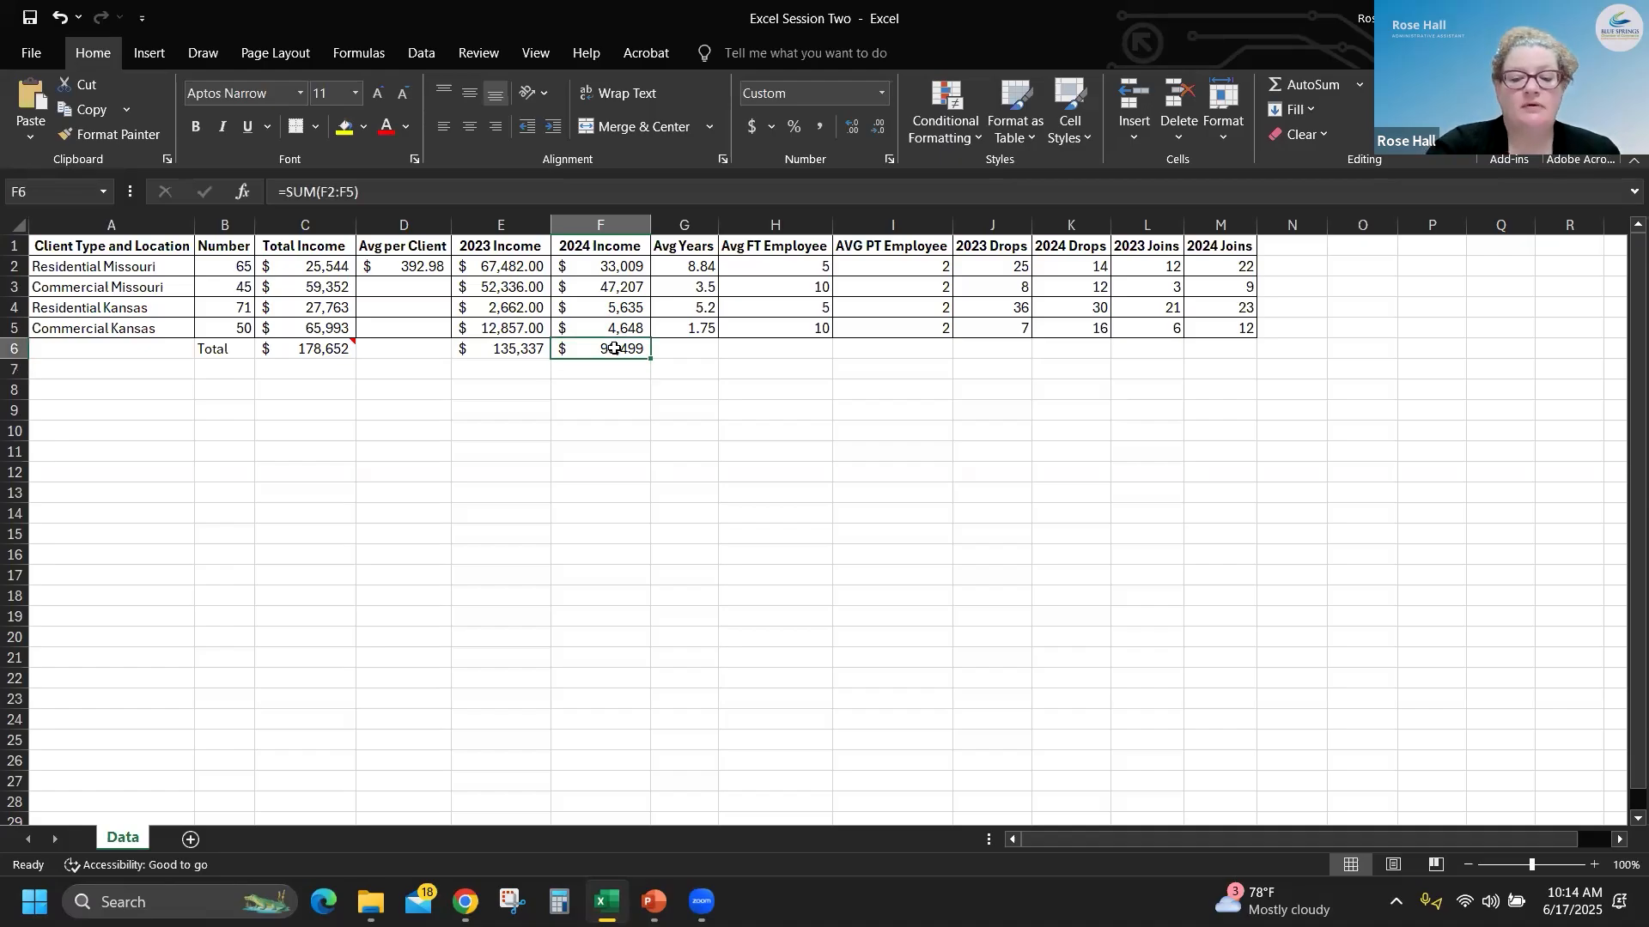
{"action": "key", "text": "Delete"}
{"action": "left_click", "coordinate": [639, 399]}
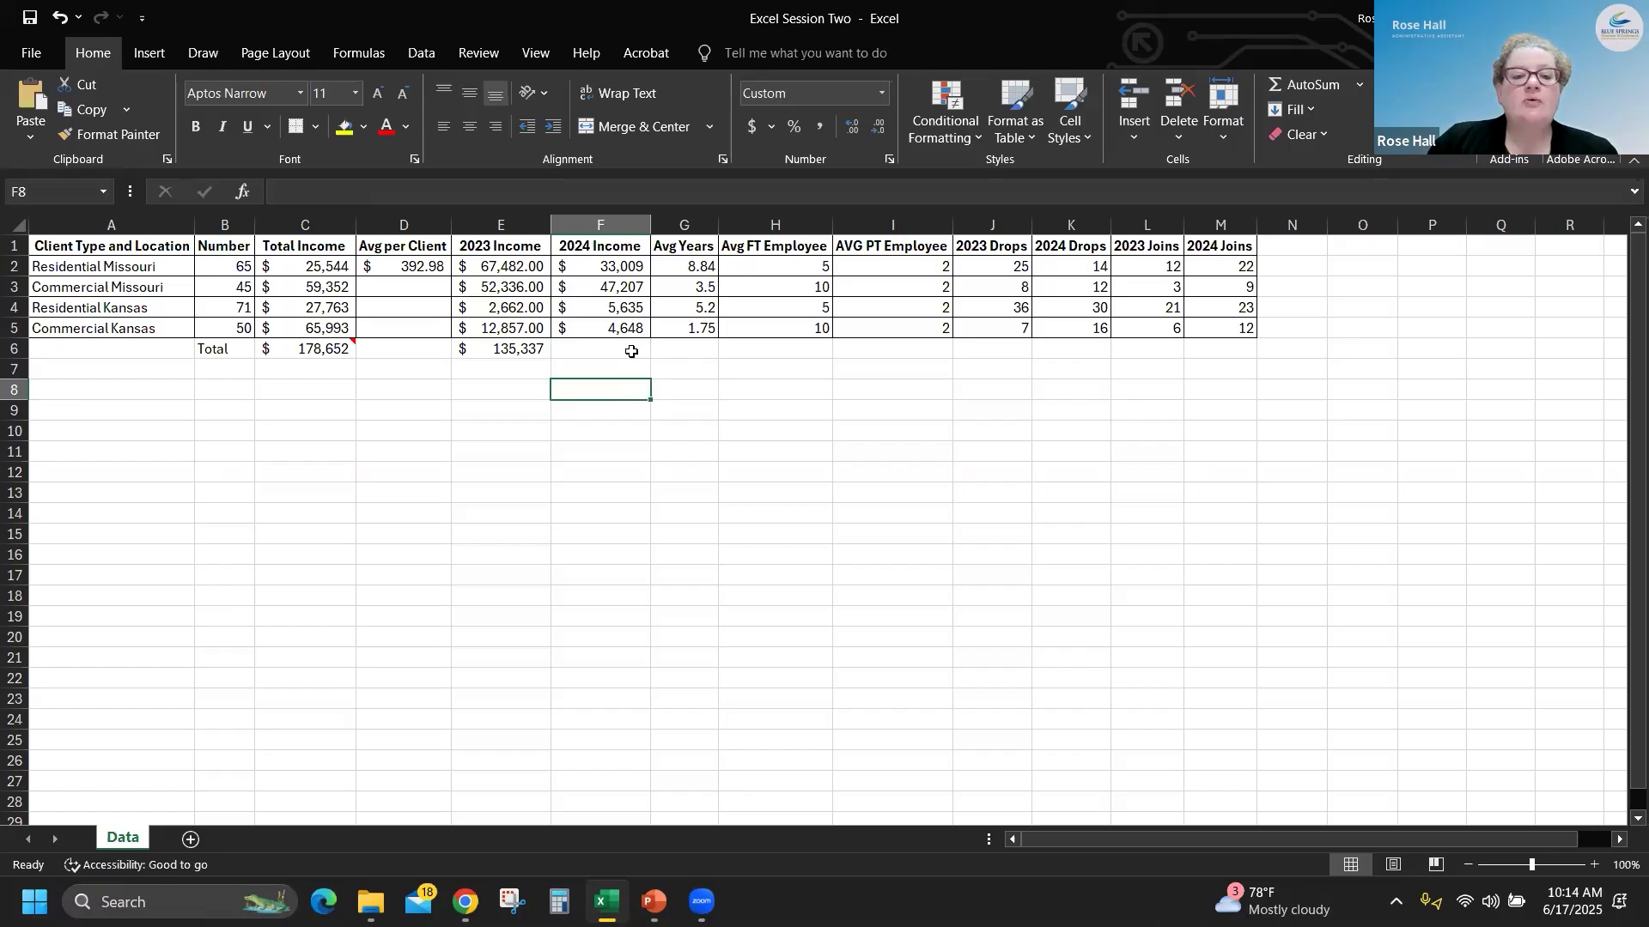
- Use Insert Function to place a SUM of F2:F5 in F6 as the 2024 Income total
{"action": "left_click", "coordinate": [631, 351]}
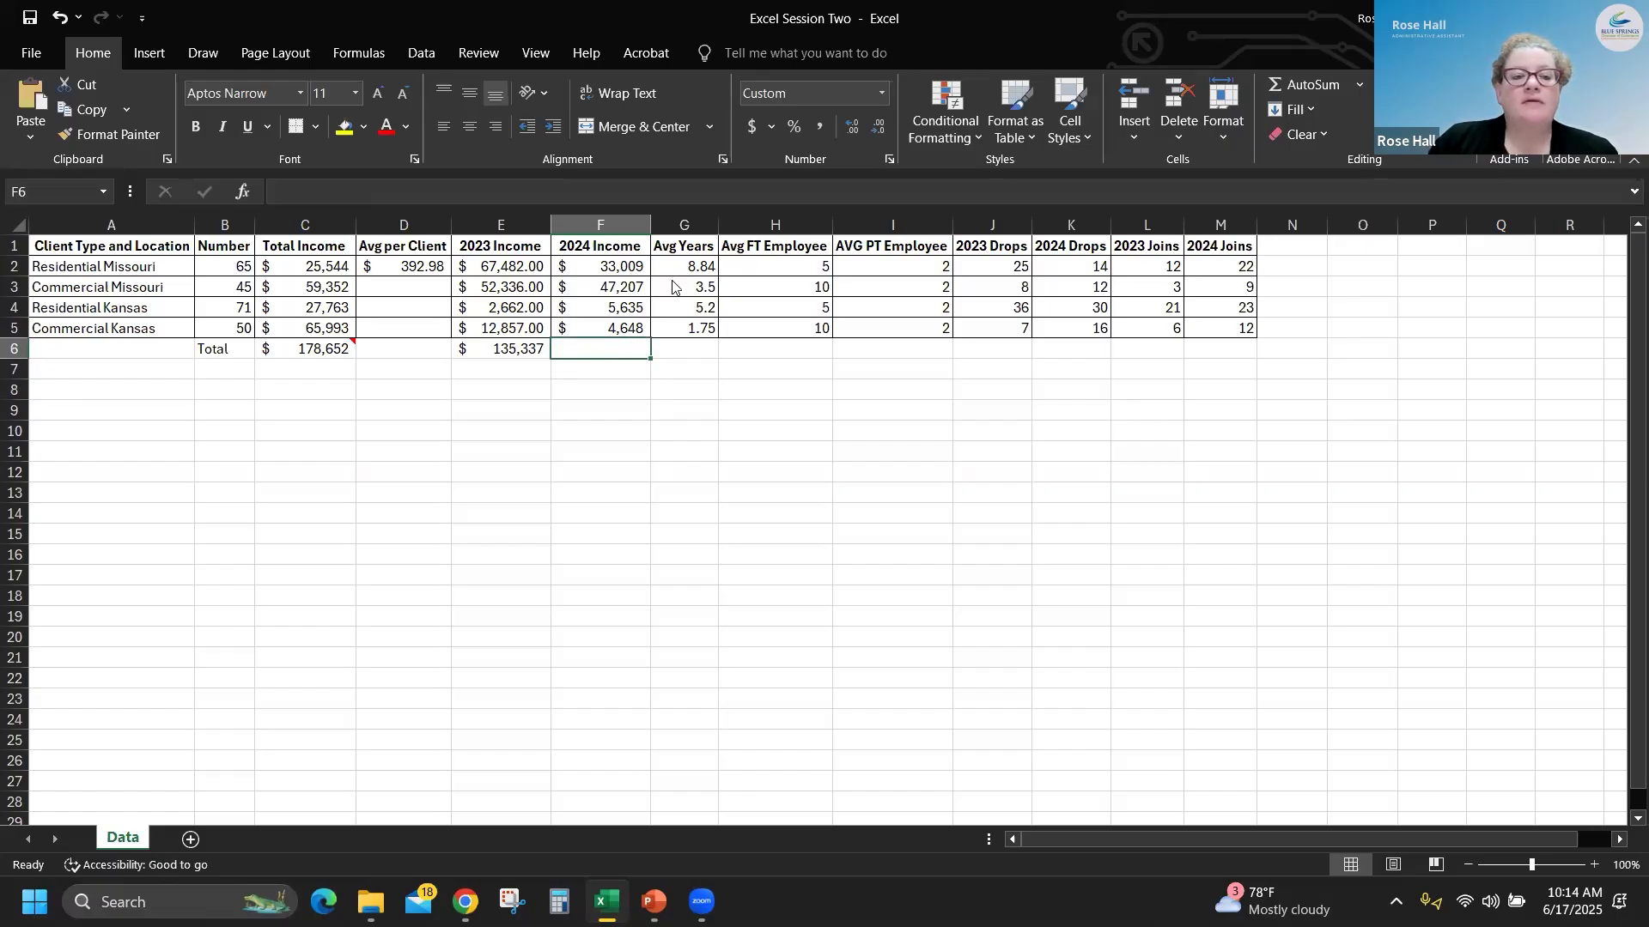
{"action": "left_click", "coordinate": [246, 194]}
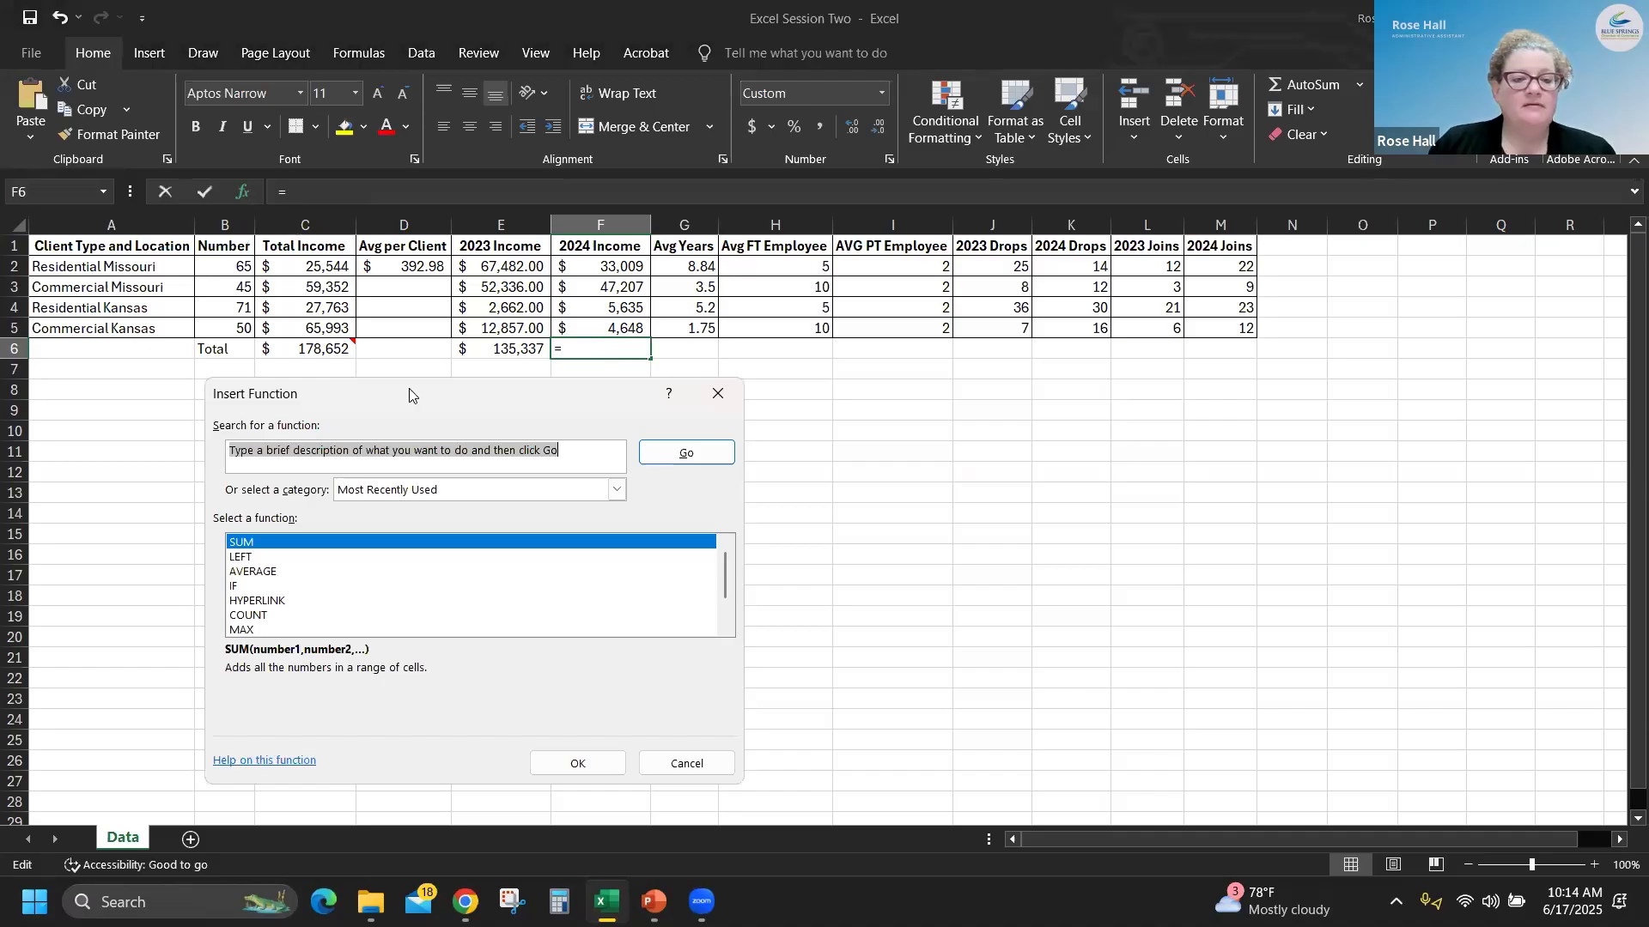
{"action": "left_click_drag", "start_coordinate": [412, 395], "coordinate": [439, 292]}
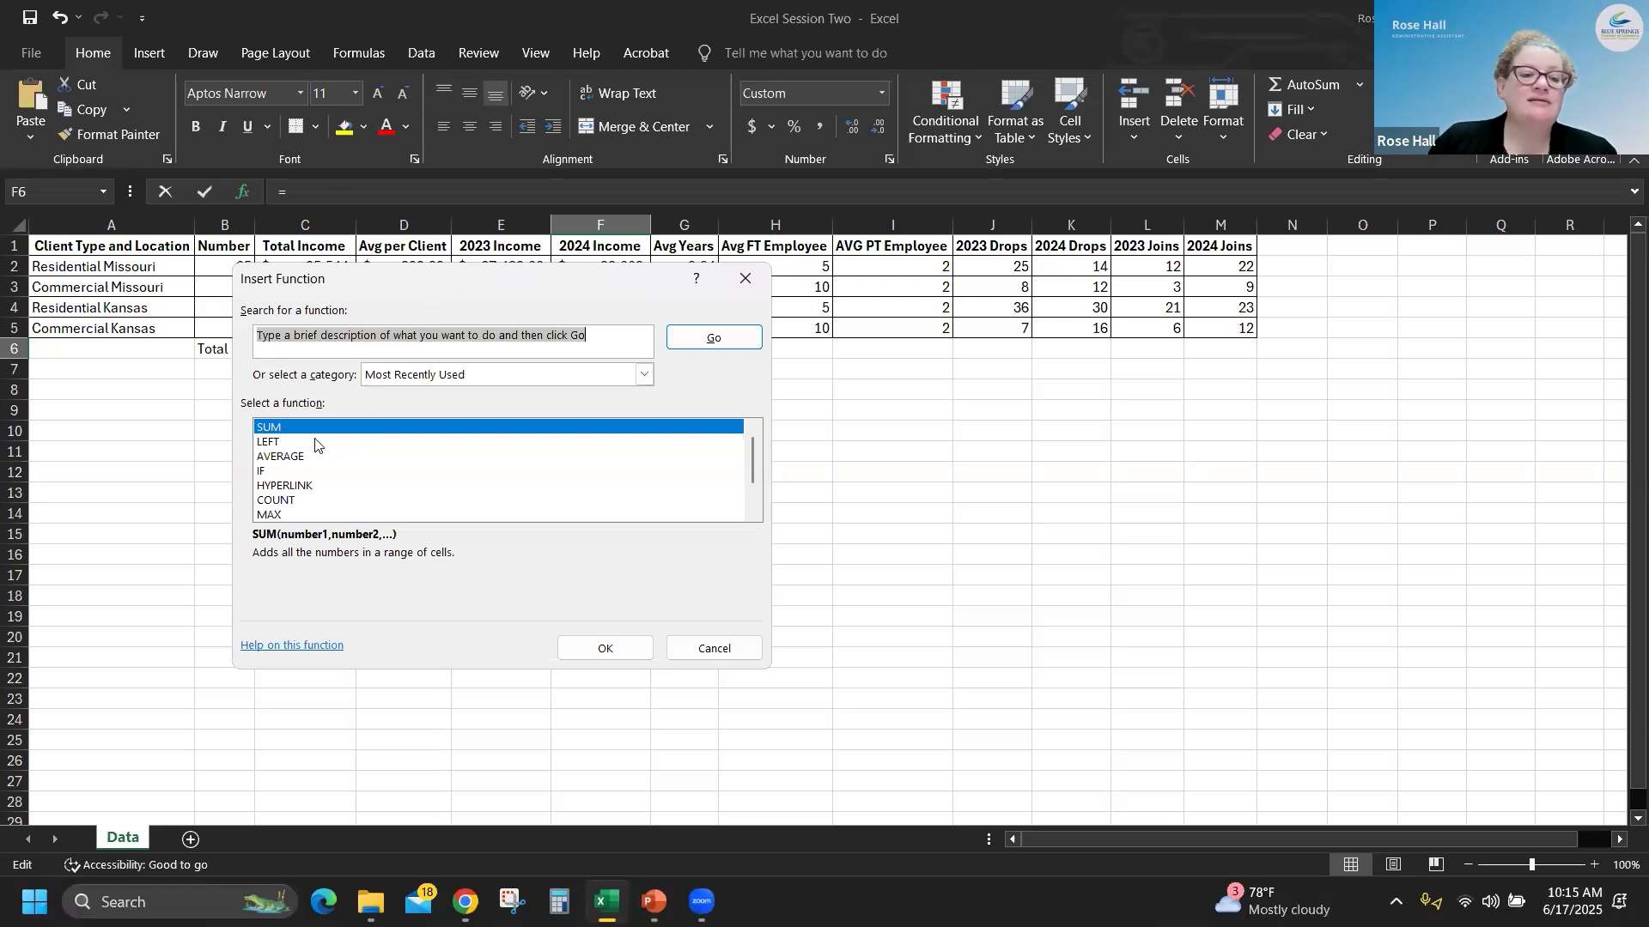
{"action": "left_click", "coordinate": [270, 429]}
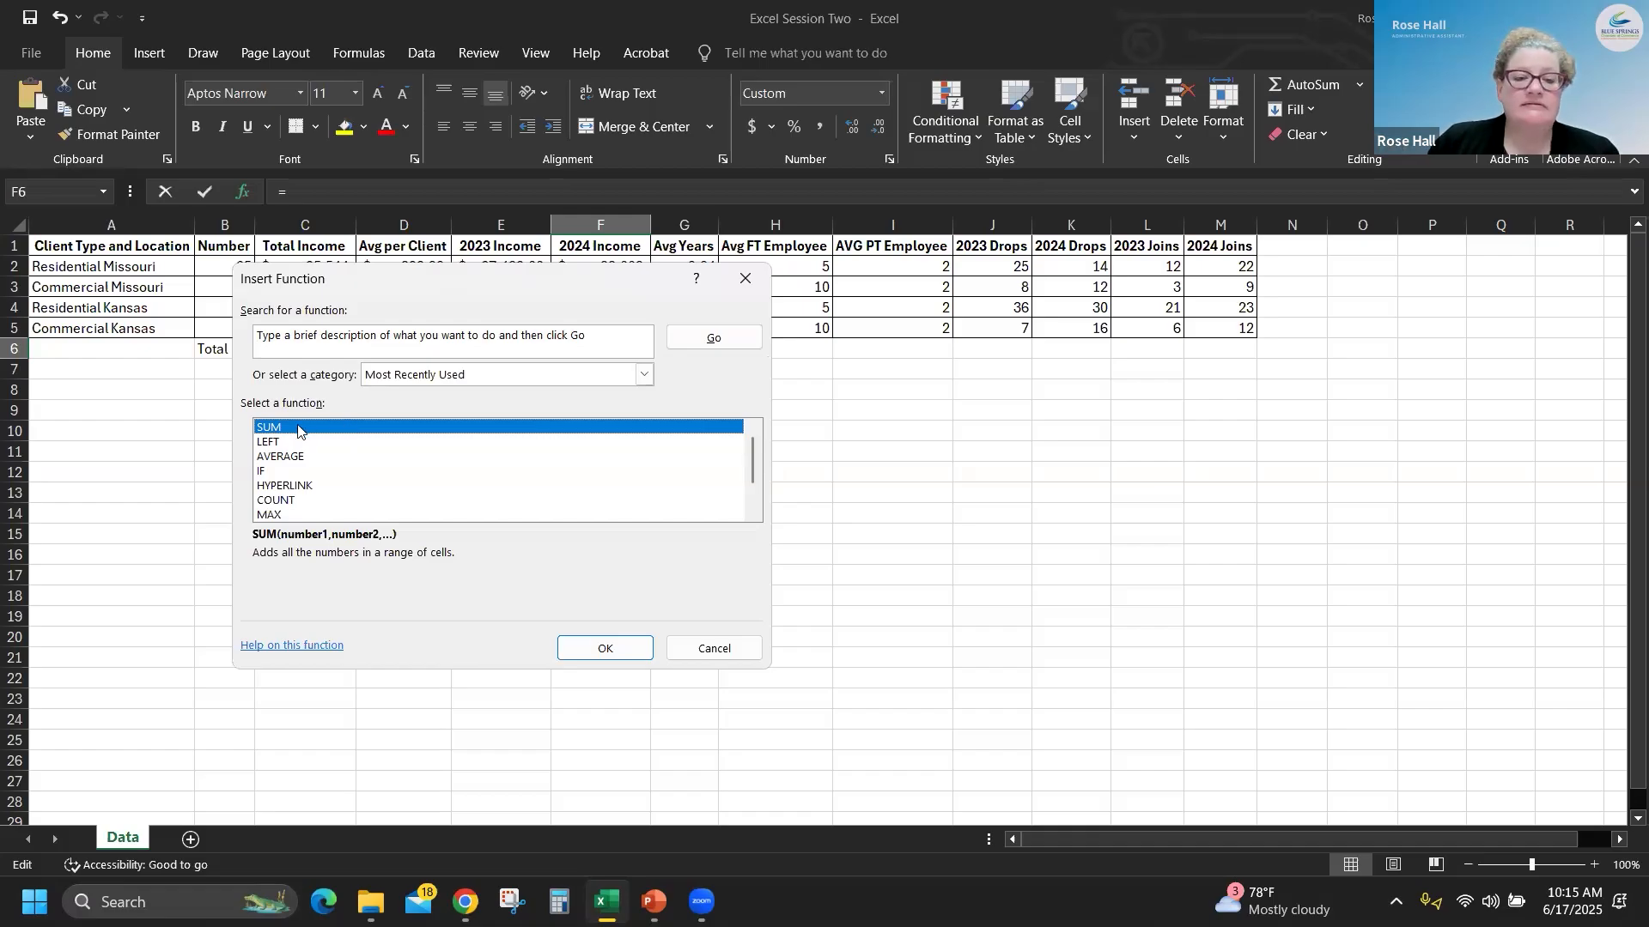
{"action": "left_click", "coordinate": [617, 650]}
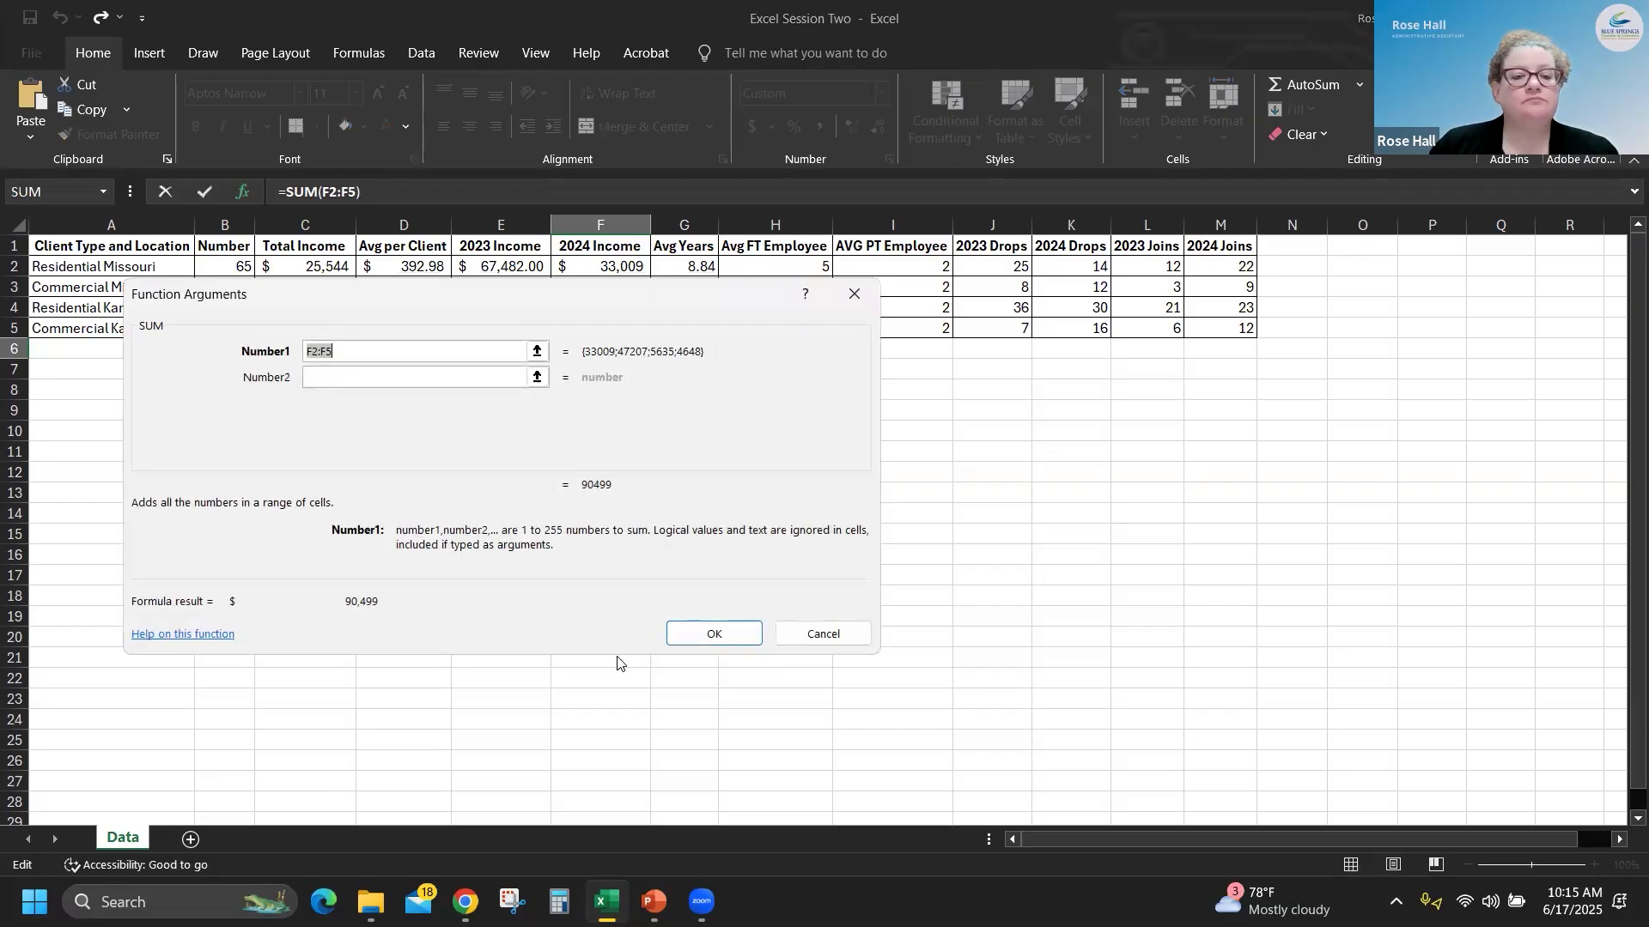
{"action": "left_click_drag", "start_coordinate": [337, 354], "coordinate": [303, 355]}
{"action": "left_click", "coordinate": [303, 356]}
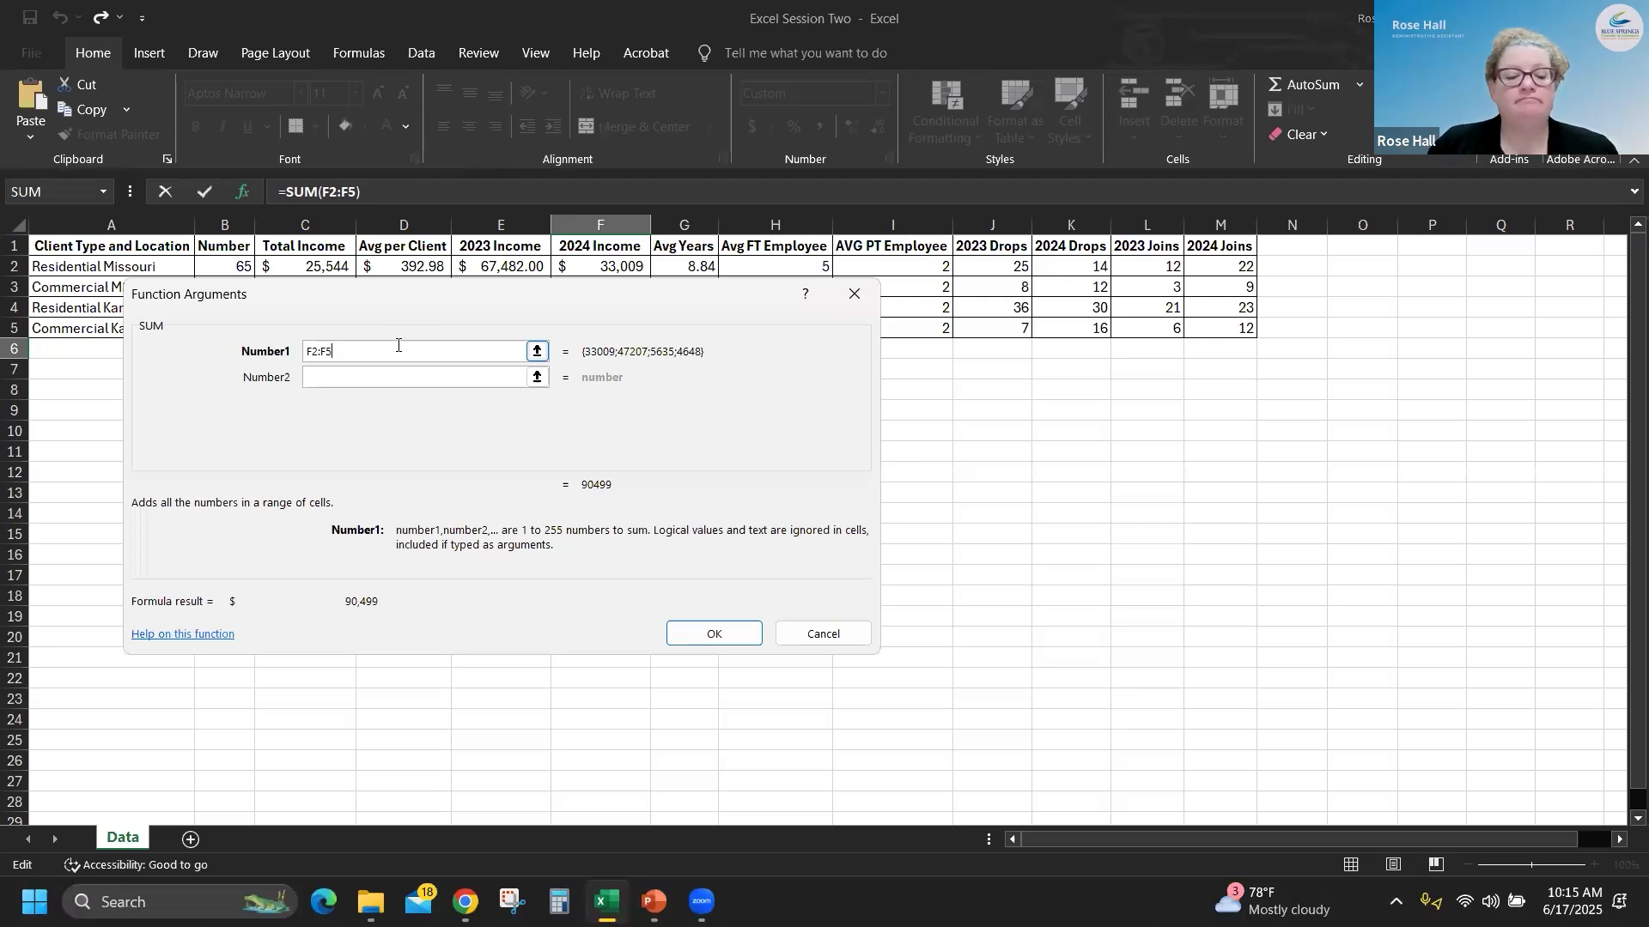
{"action": "left_click", "coordinate": [739, 635]}
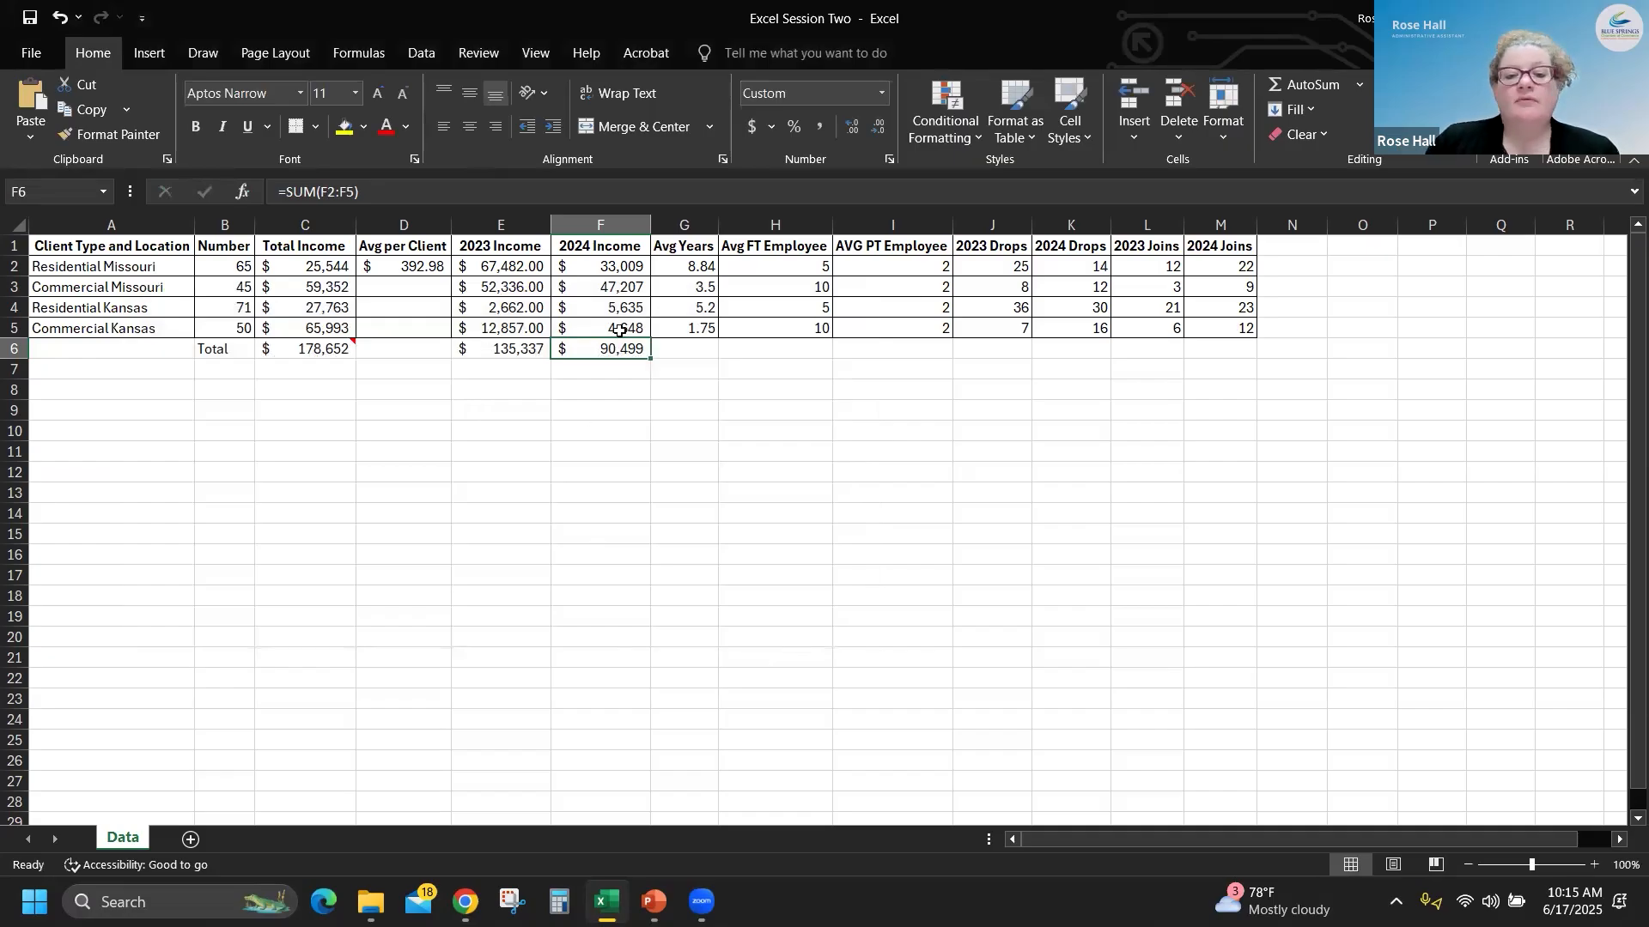
- Select the 2024 Income values in F2:F5 and check them against the formula in F6
{"action": "left_click", "coordinate": [630, 272]}
{"action": "left_click_drag", "start_coordinate": [629, 273], "coordinate": [632, 323]}
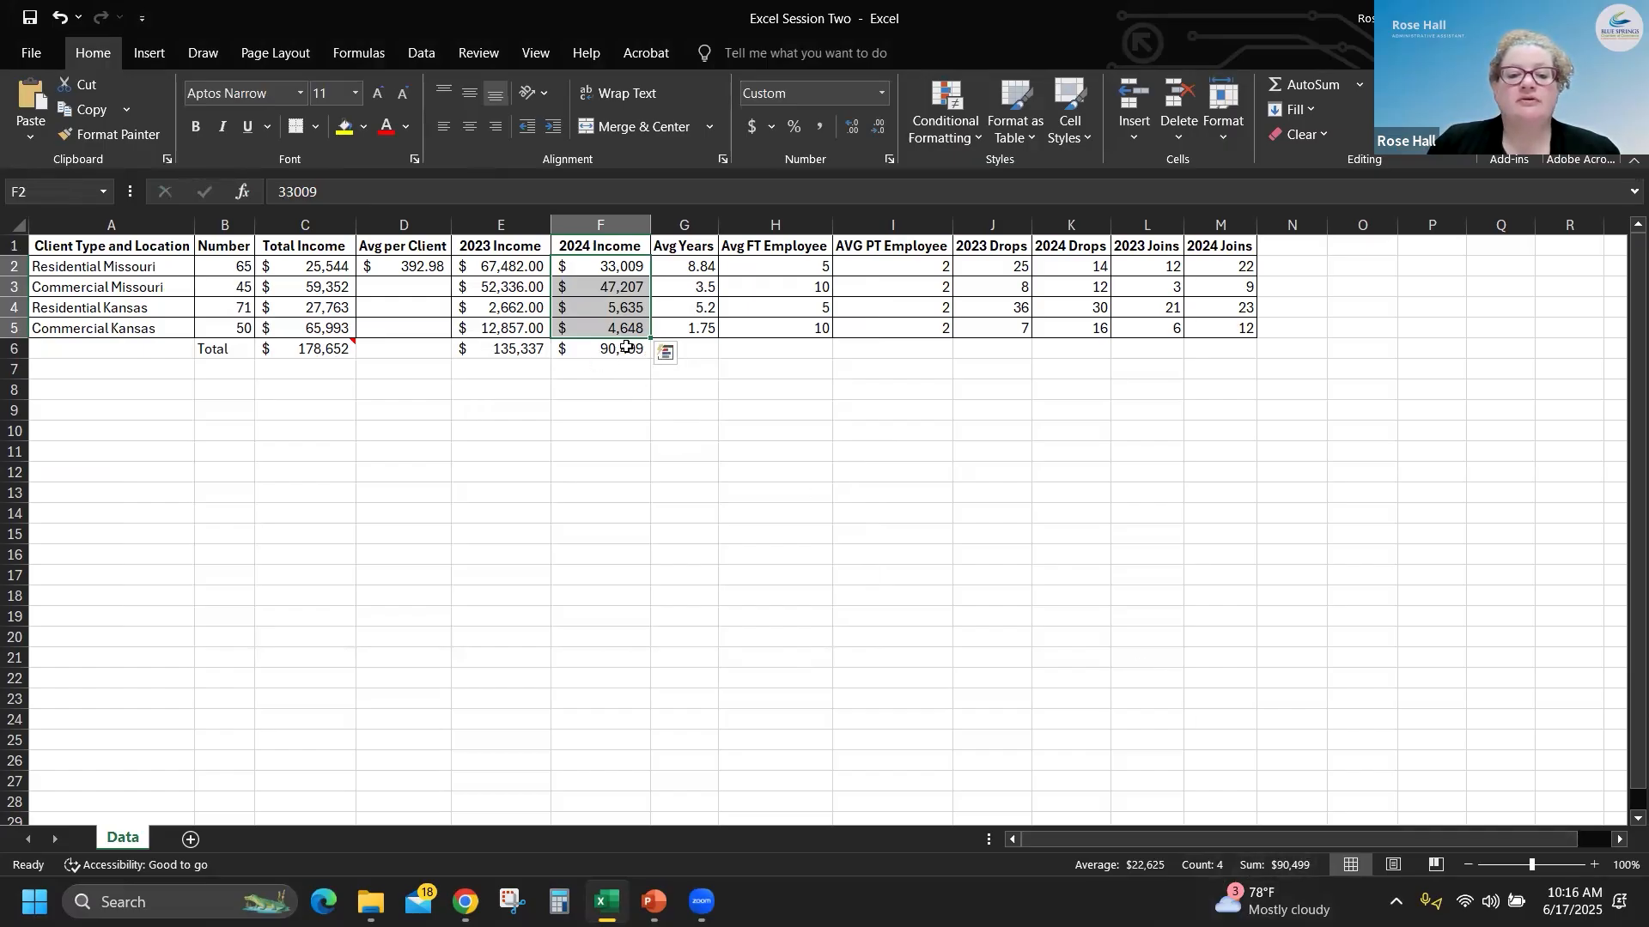
{"action": "left_click", "coordinate": [614, 350]}
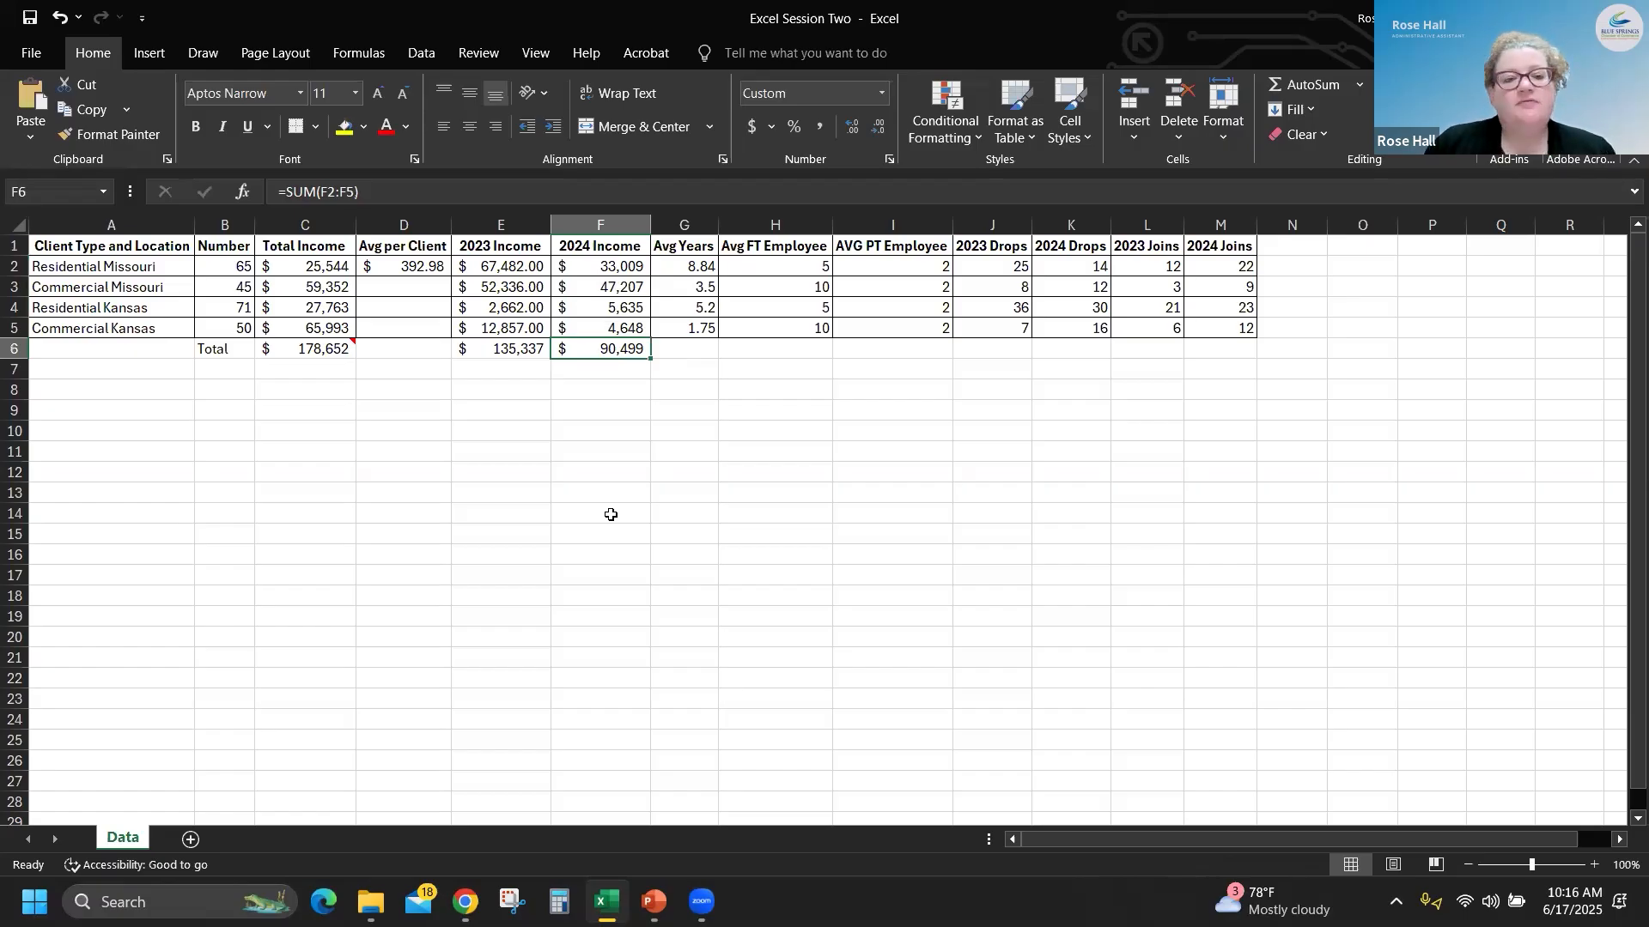
- Jump from G6 to the beginning of row 6 and on to the worksheet's last used cell
{"action": "left_click", "coordinate": [687, 346]}
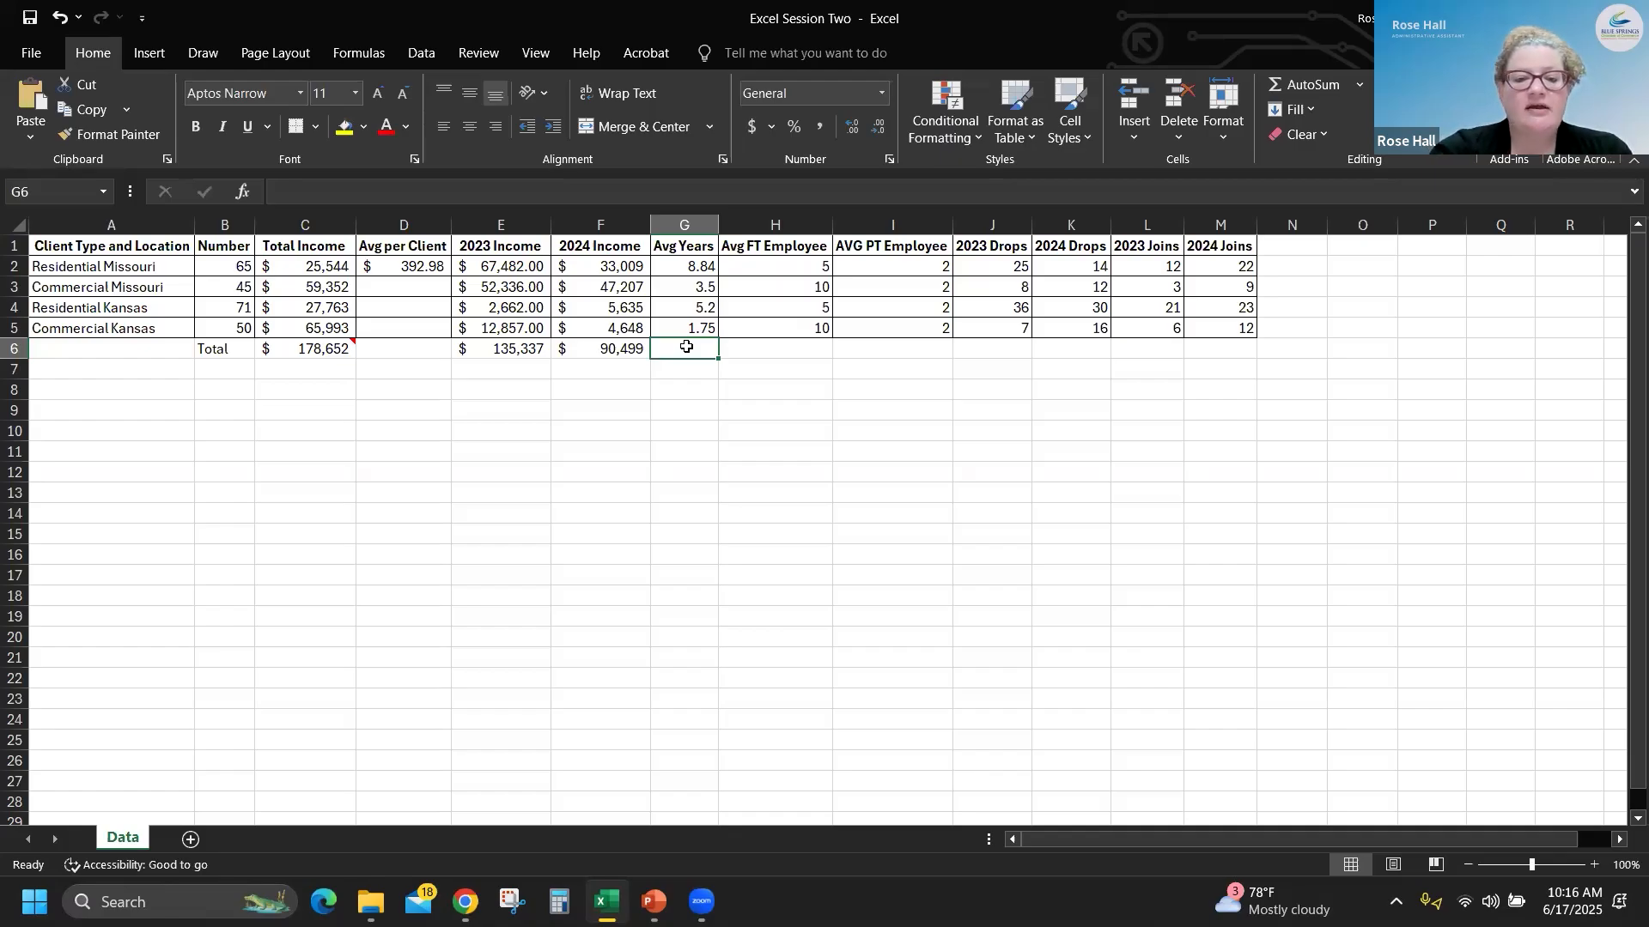
{"action": "key", "text": "Home"}
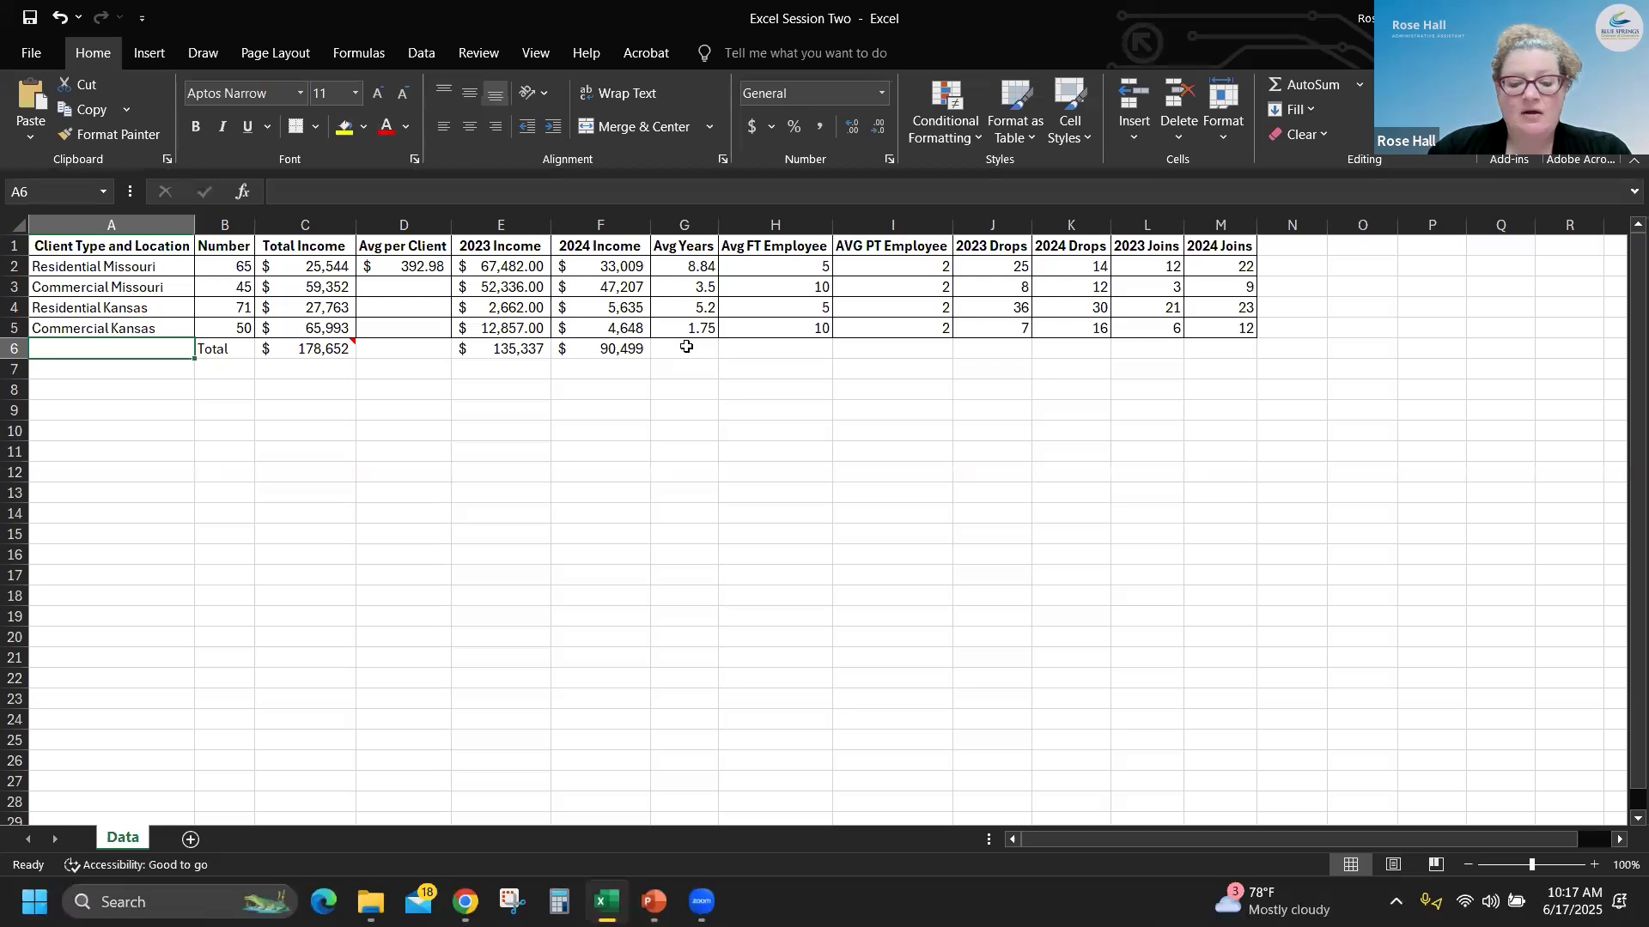
{"action": "key", "text": "End"}
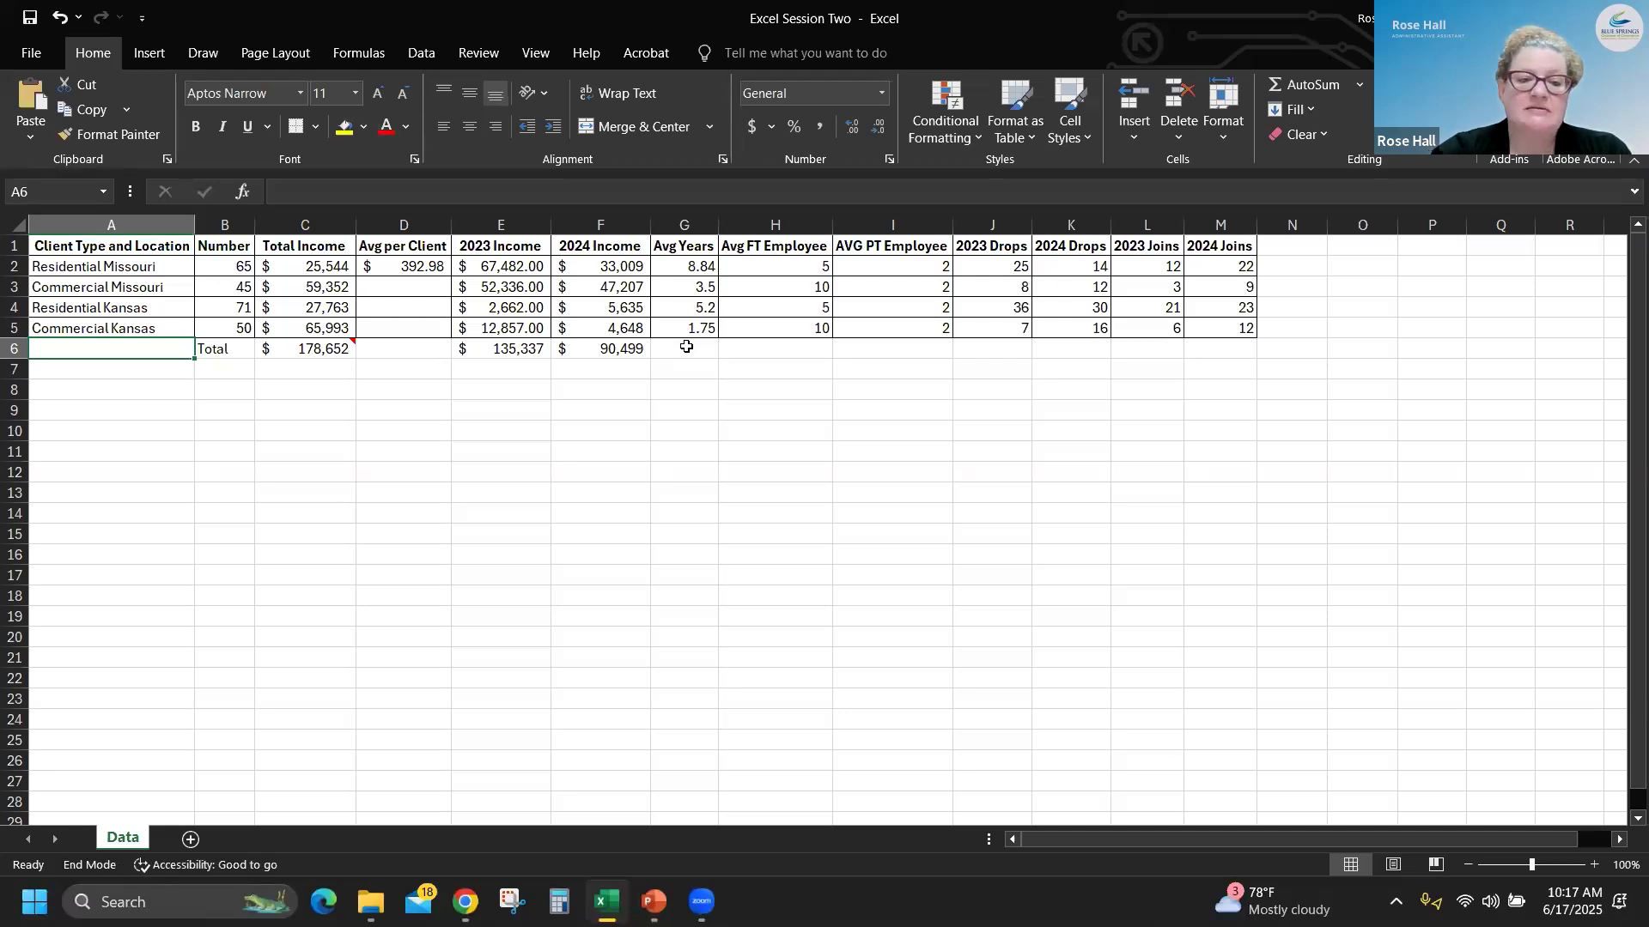
{"action": "key", "text": "Home"}
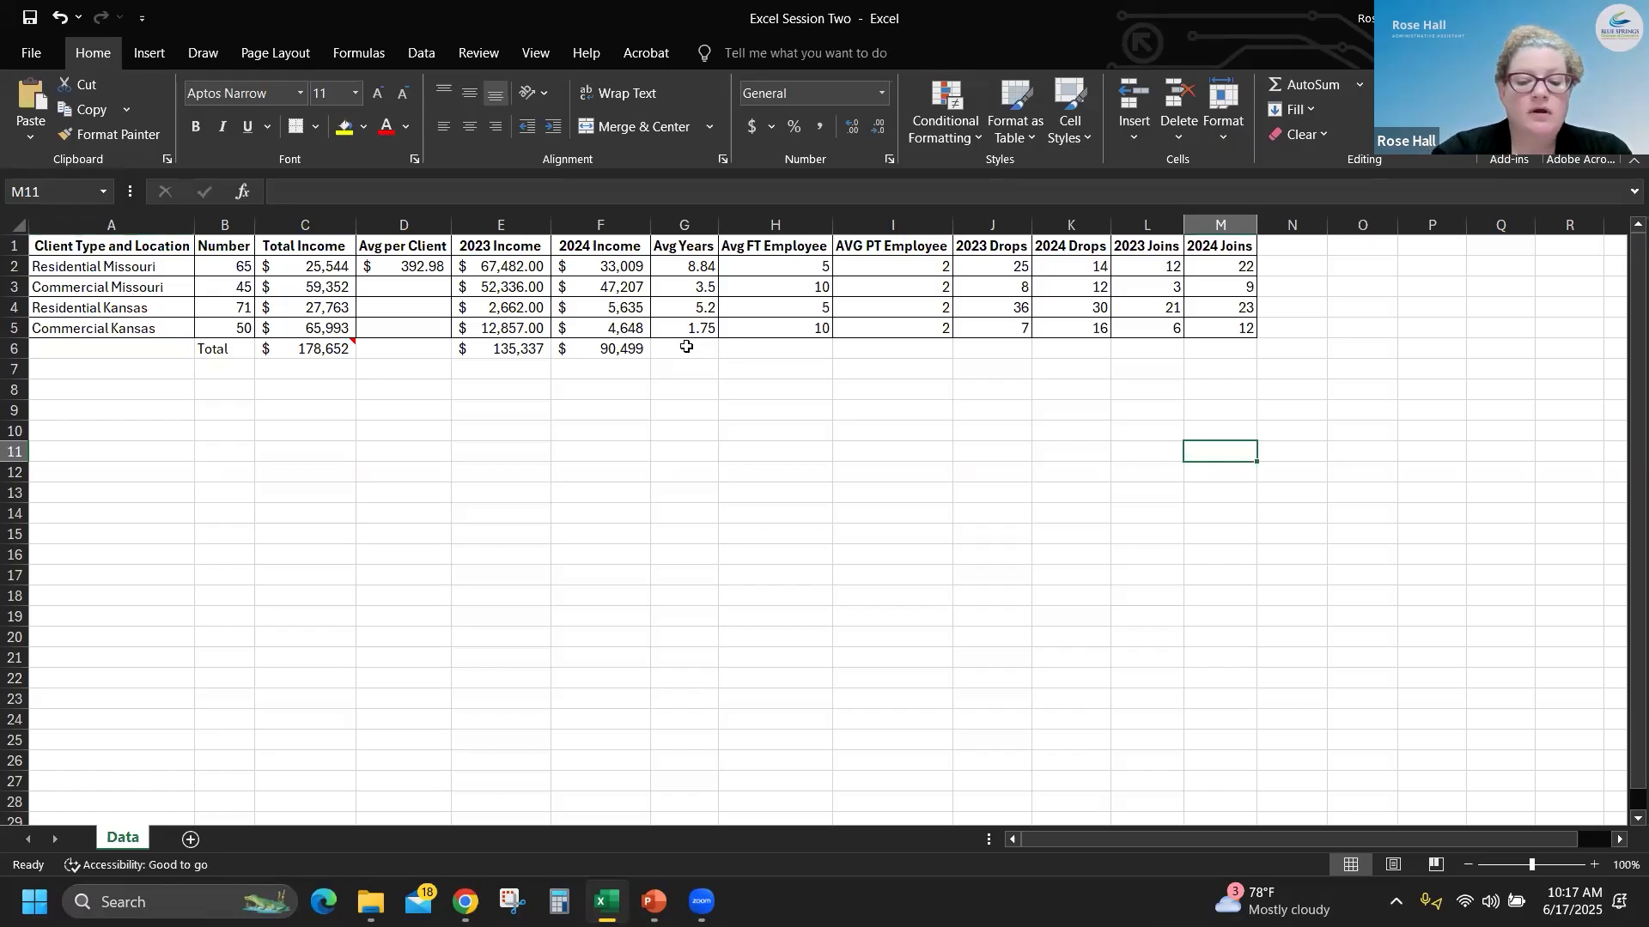
- Return to A6, select the entire Total row, and deselect it again
{"action": "key", "text": "Home"}
{"action": "key", "text": "Up"}
{"action": "key", "text": "Up"}
{"action": "key", "text": "Up"}
{"action": "key", "text": "Up"}
{"action": "key", "text": "Up"}
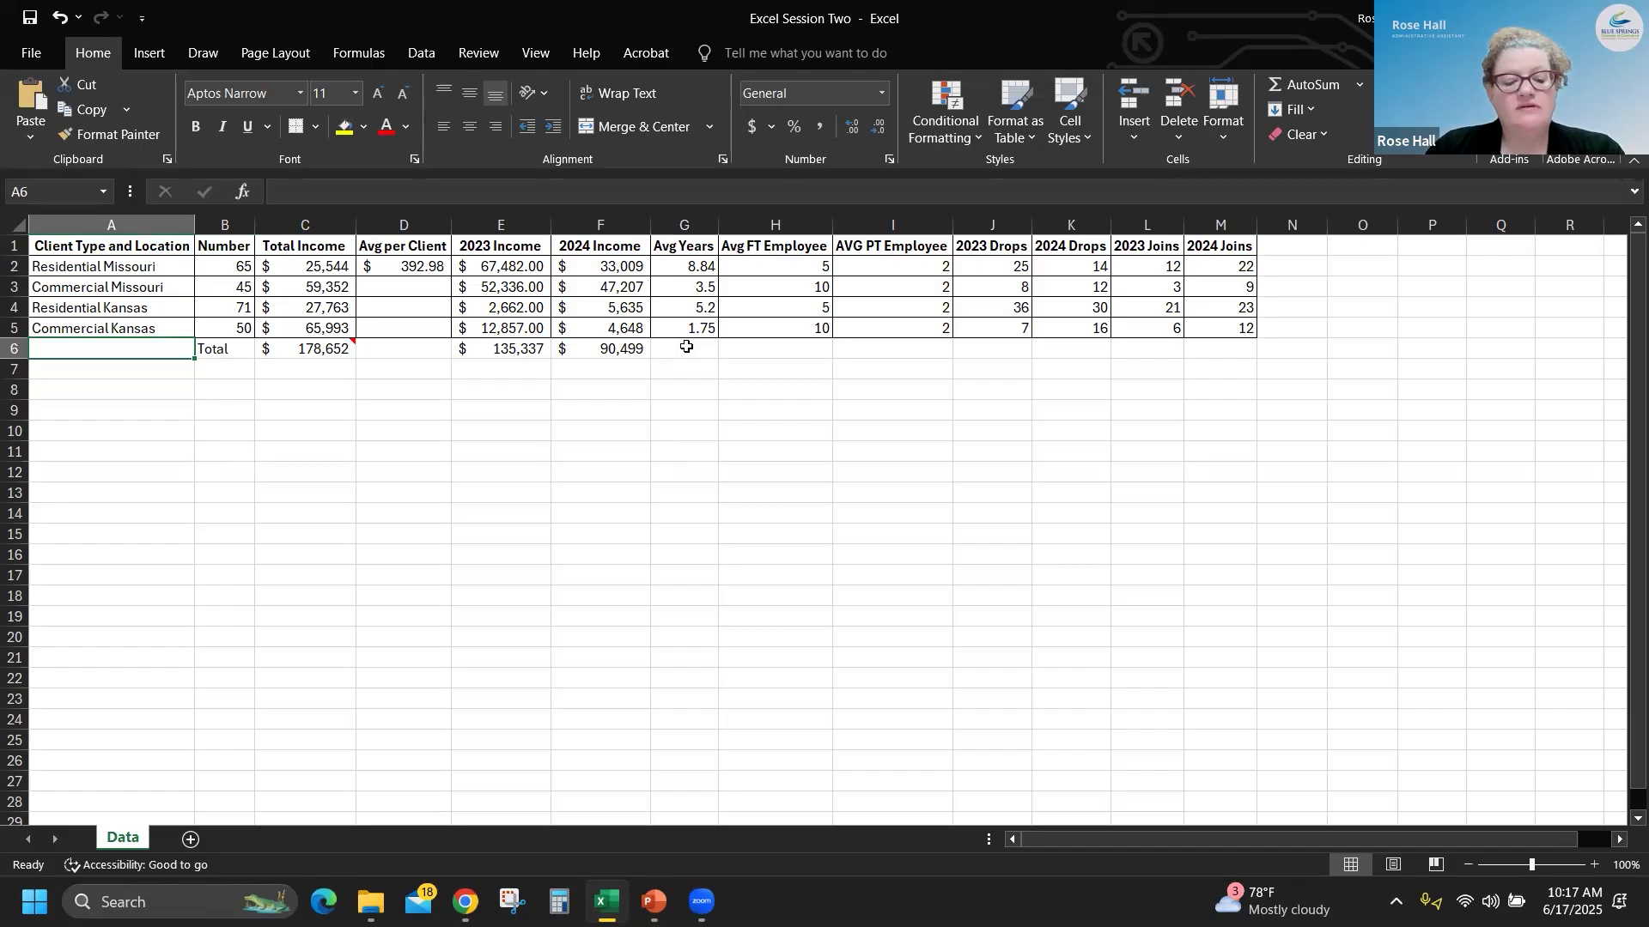
{"action": "key", "text": "shift+space"}
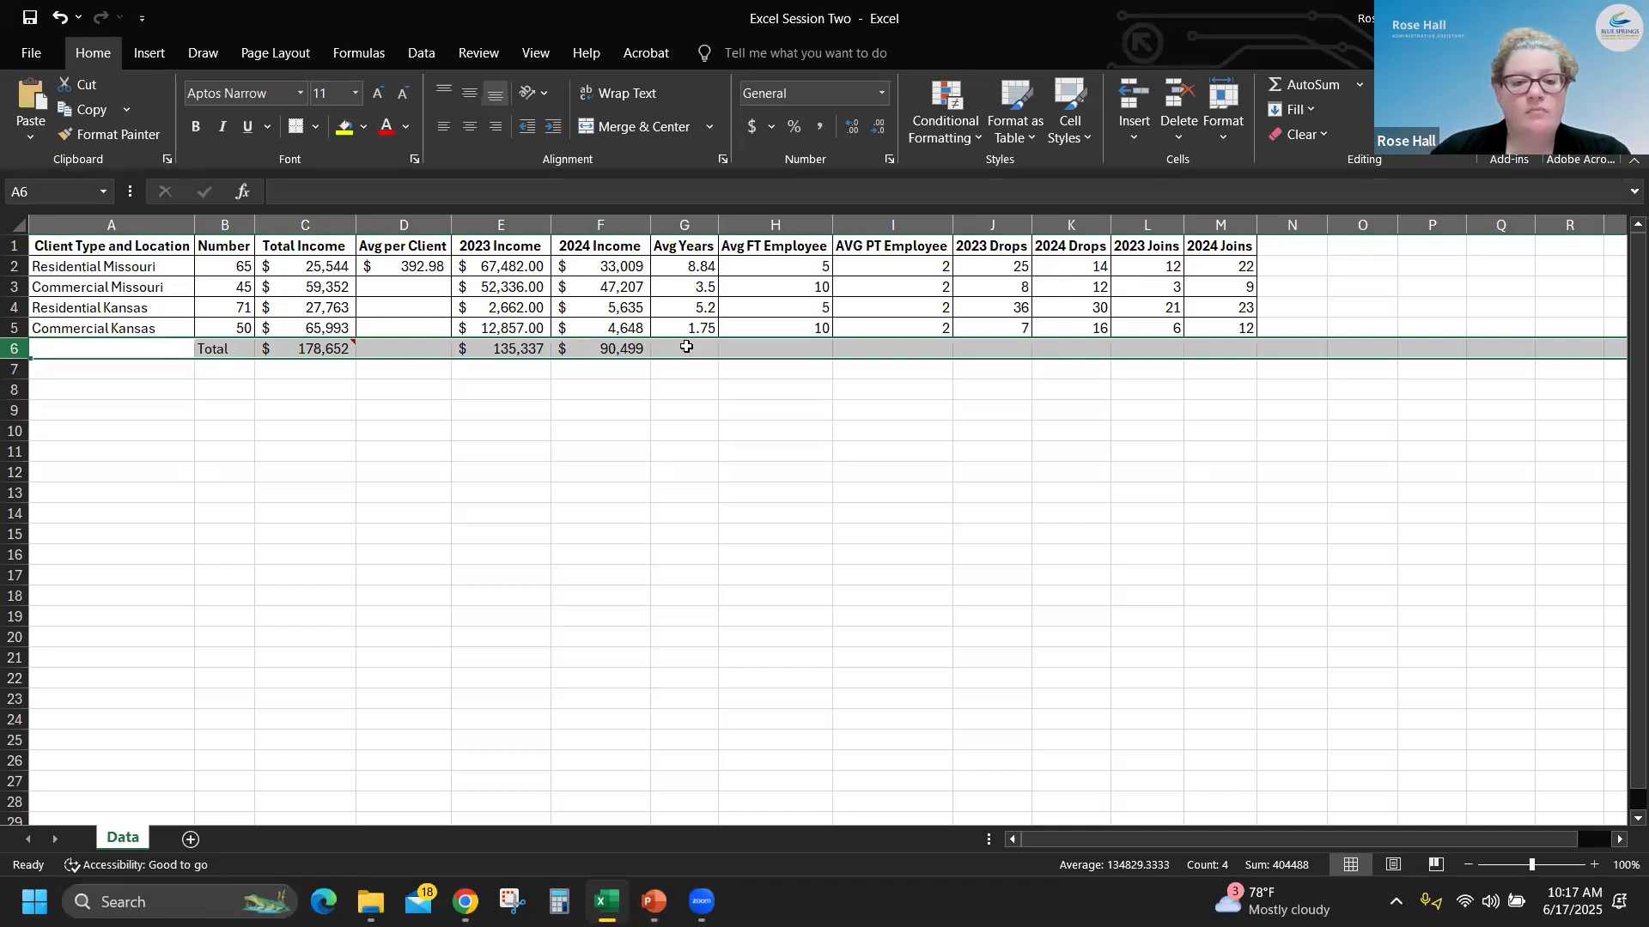
{"action": "left_click", "coordinate": [321, 468]}
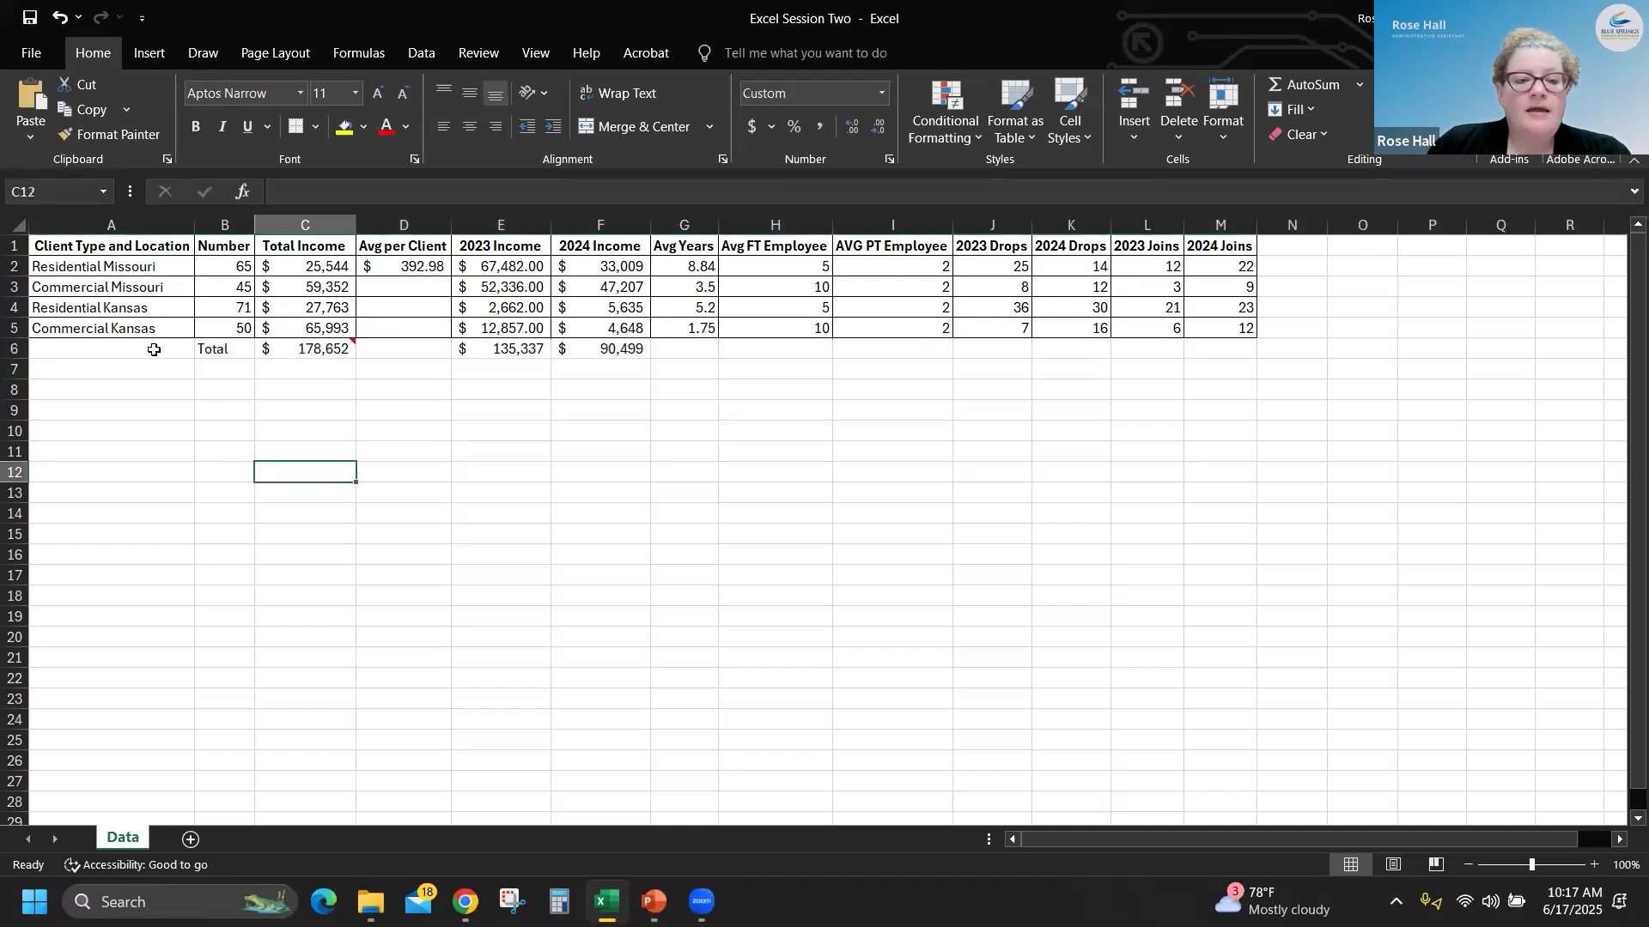
- Select all of row 6, clear its contents, and undo the clearing
{"action": "left_click", "coordinate": [154, 350]}
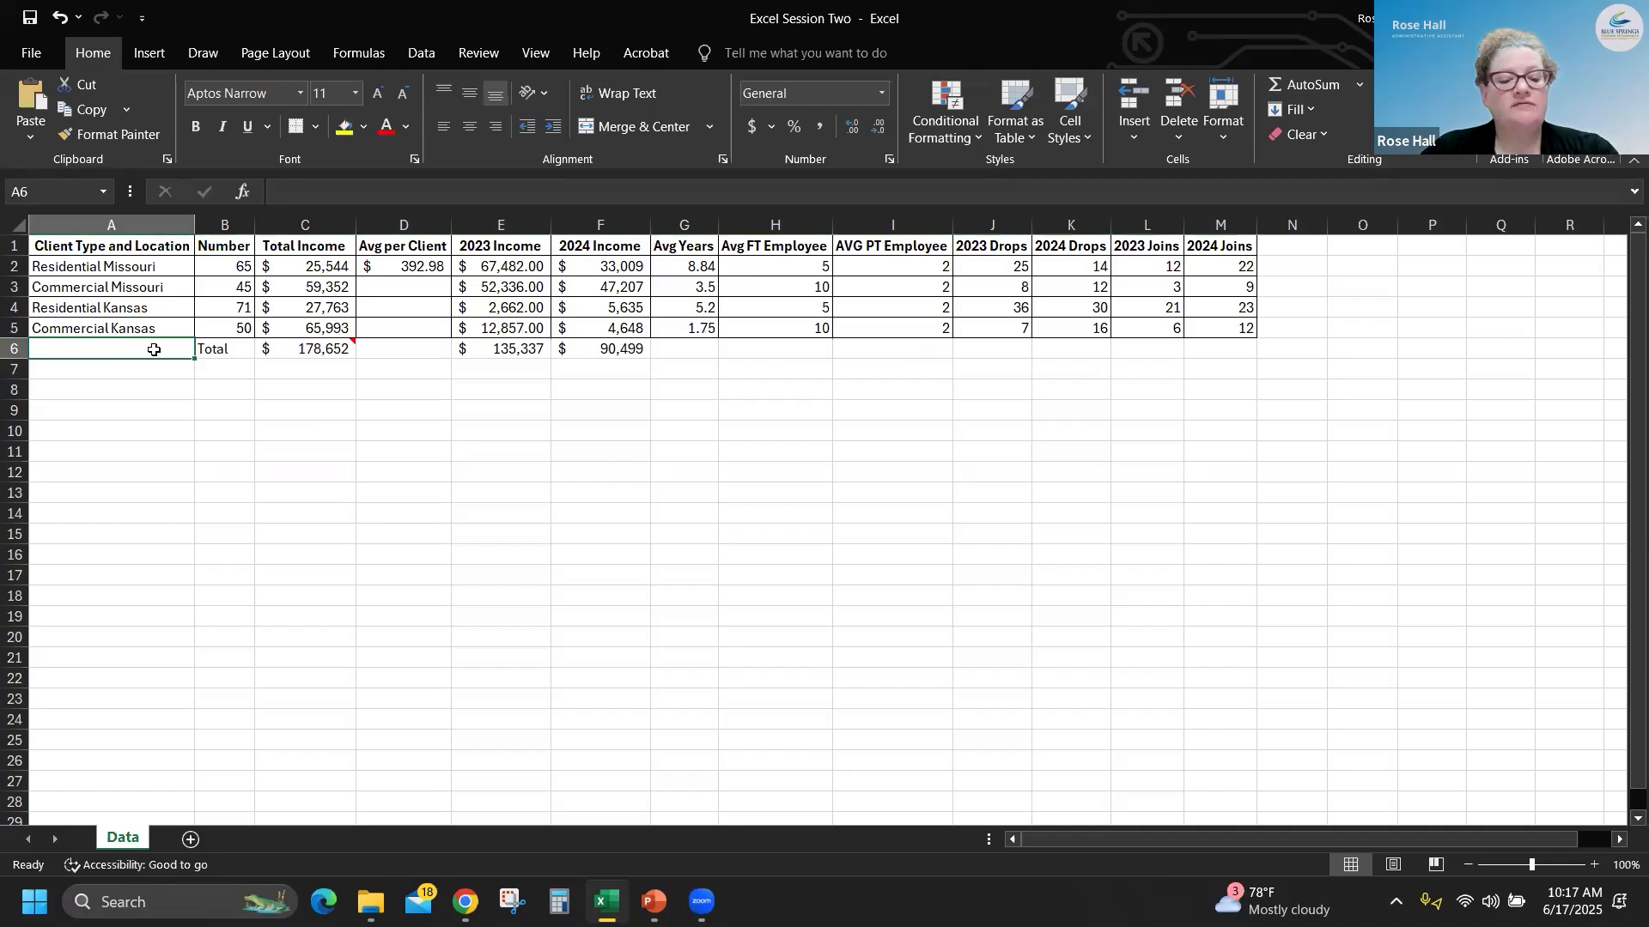
{"action": "key", "text": "shift+space"}
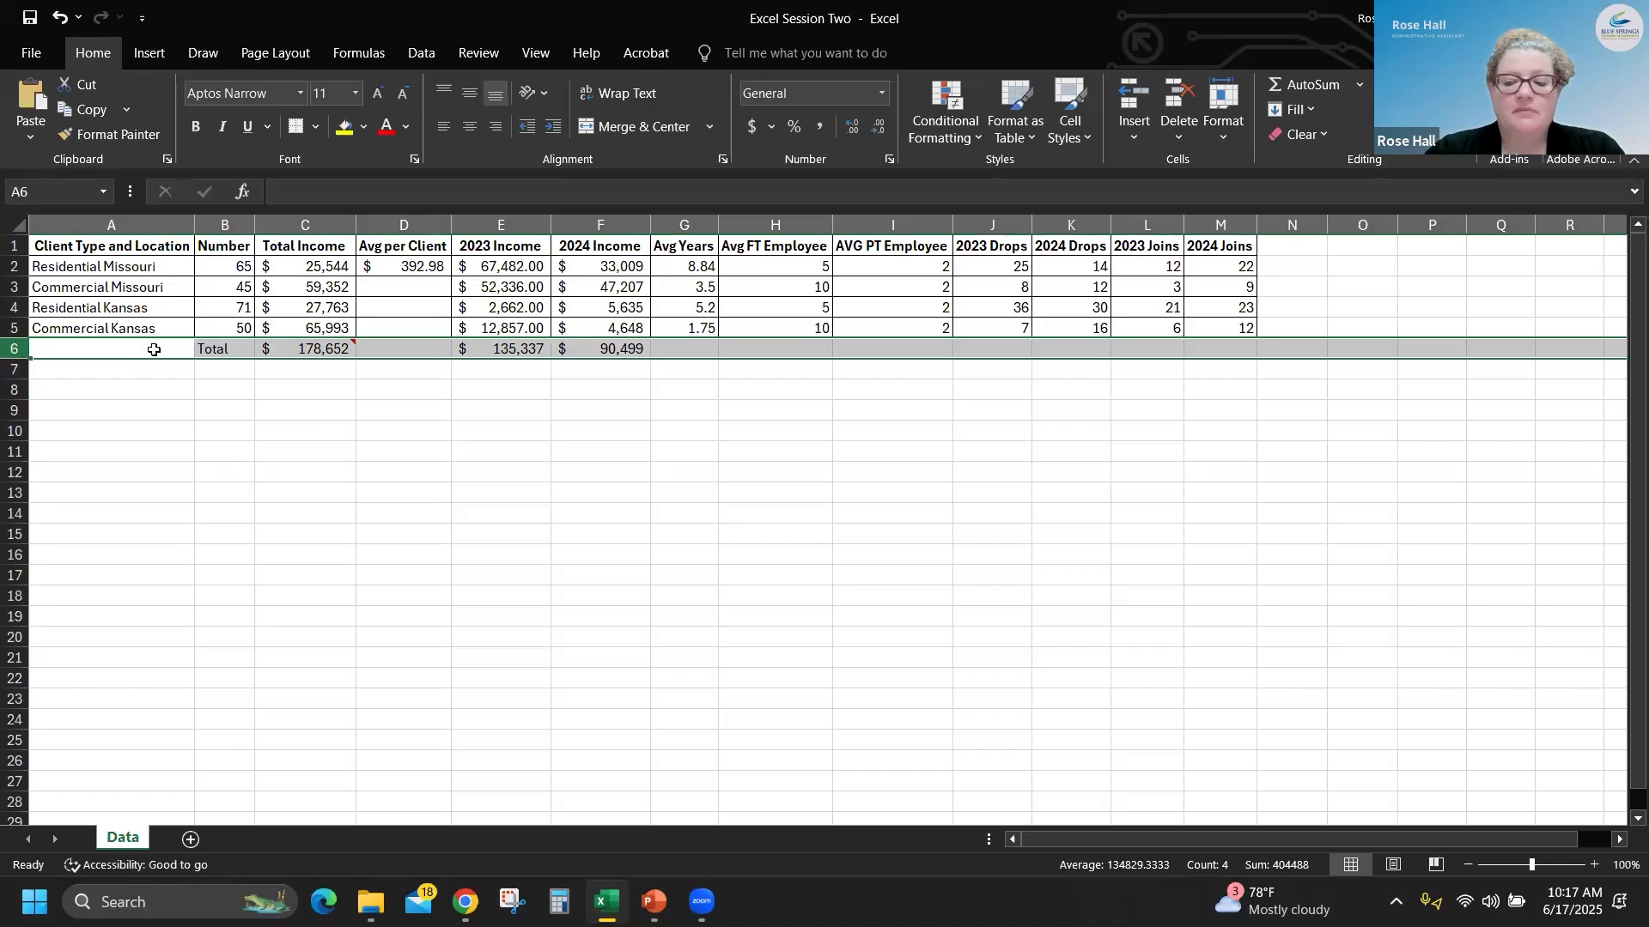
{"action": "key", "text": "Delete"}
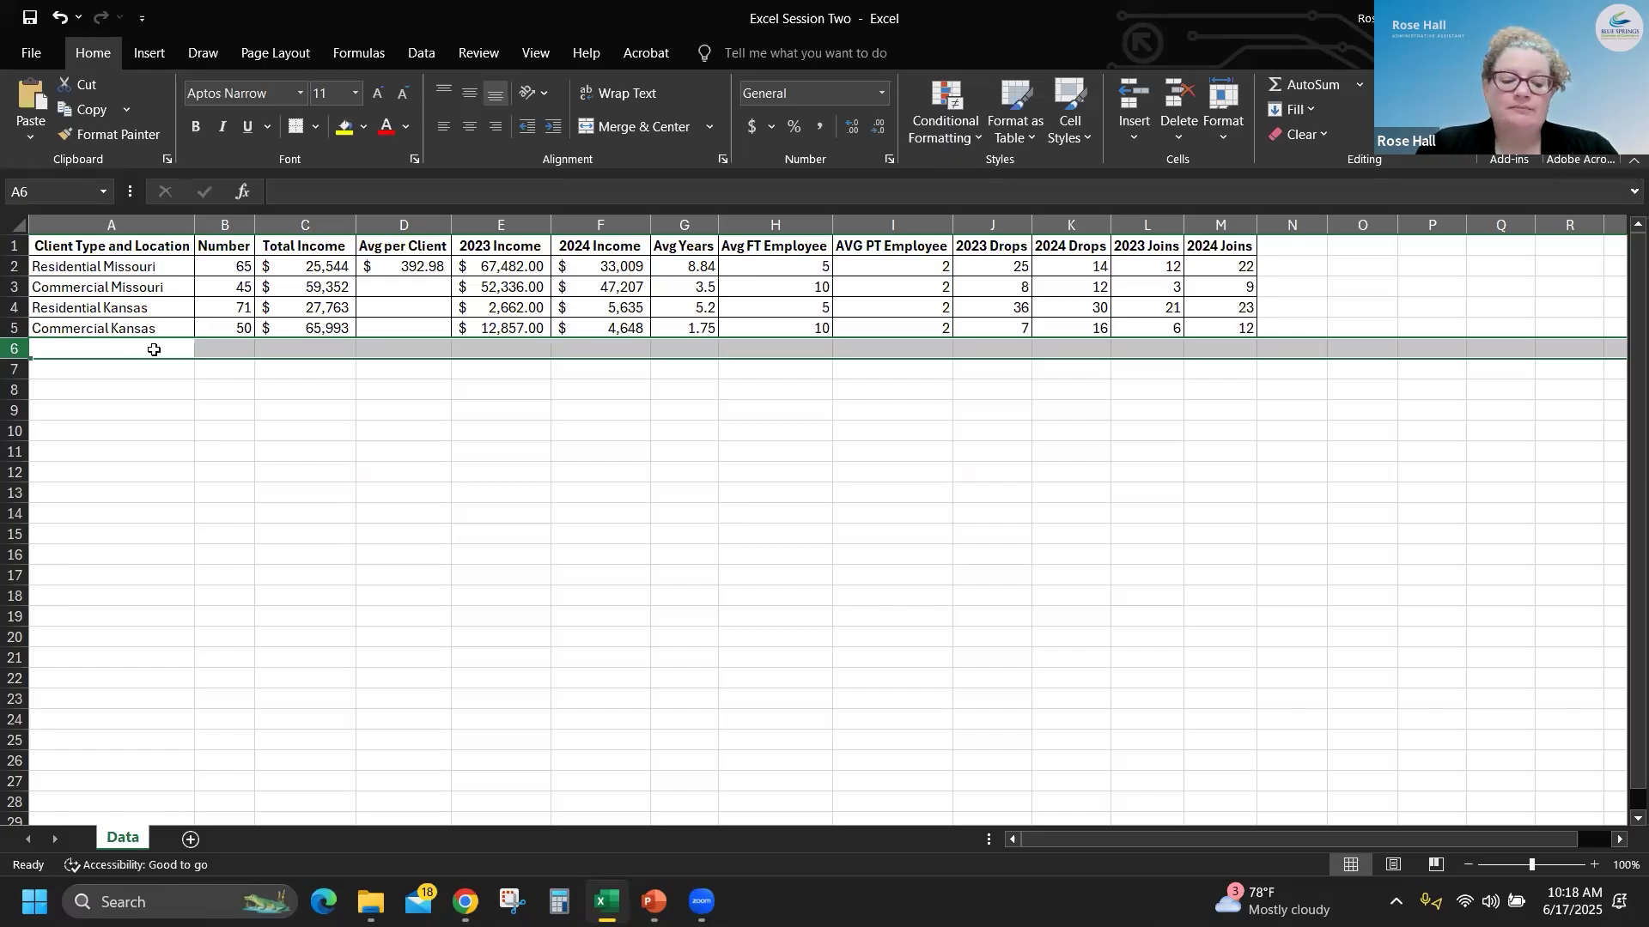
{"action": "key", "text": "ctrl+z"}
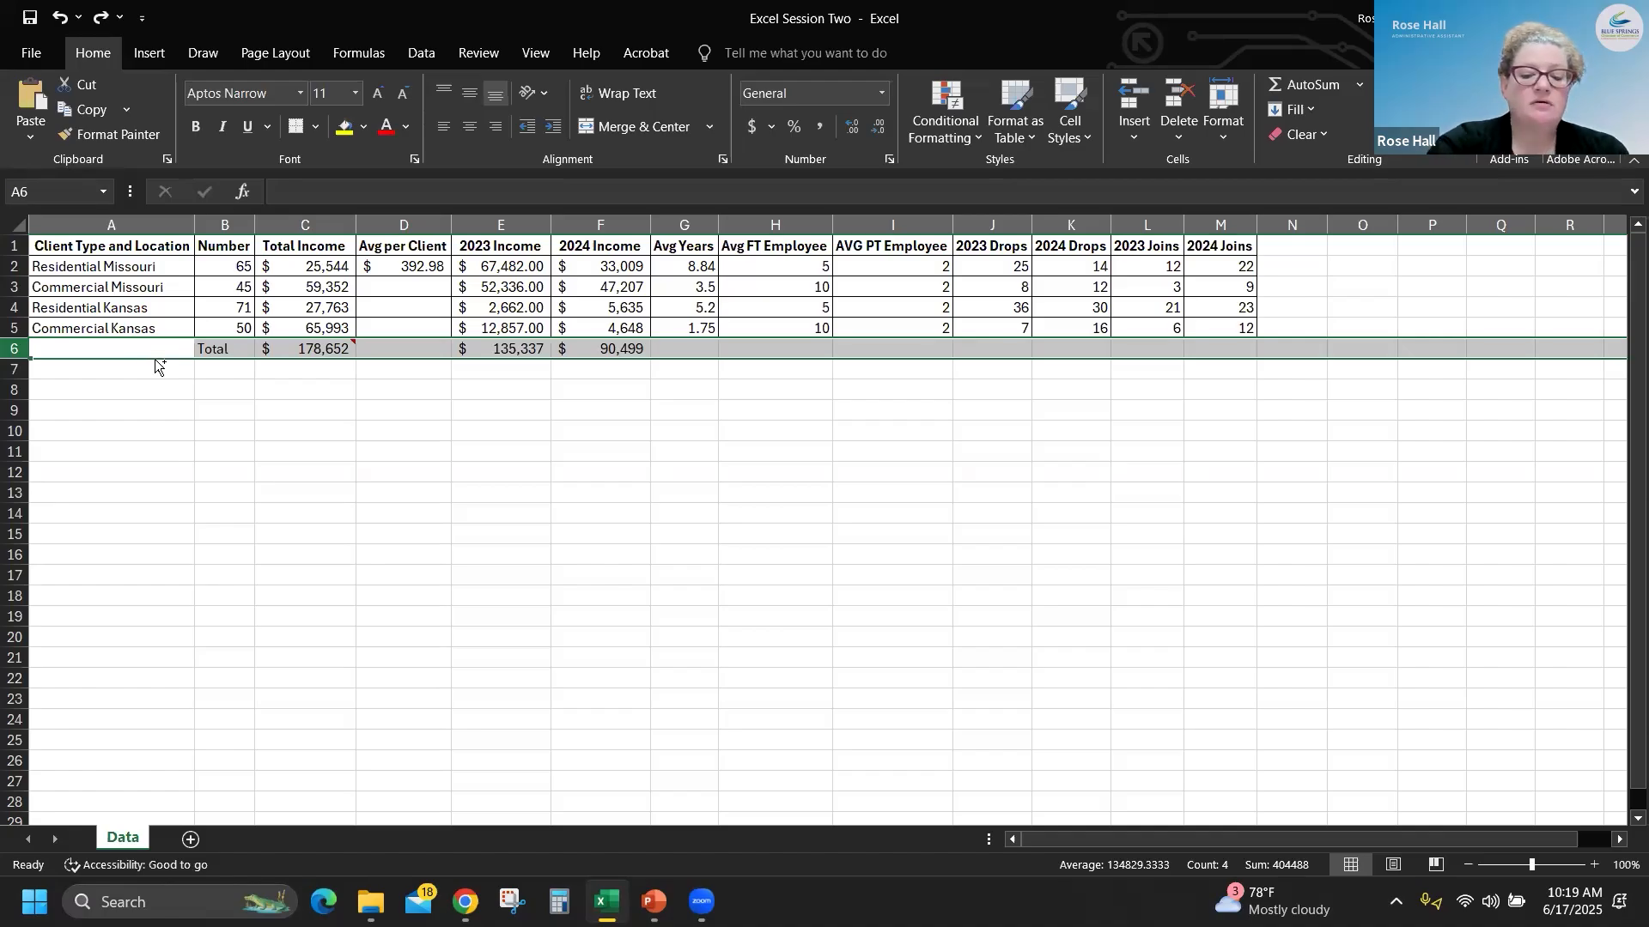
- Insert a blank column before Client Type and Location and enter the heading "Date" in A1
{"action": "key", "text": "ctrl+Home"}
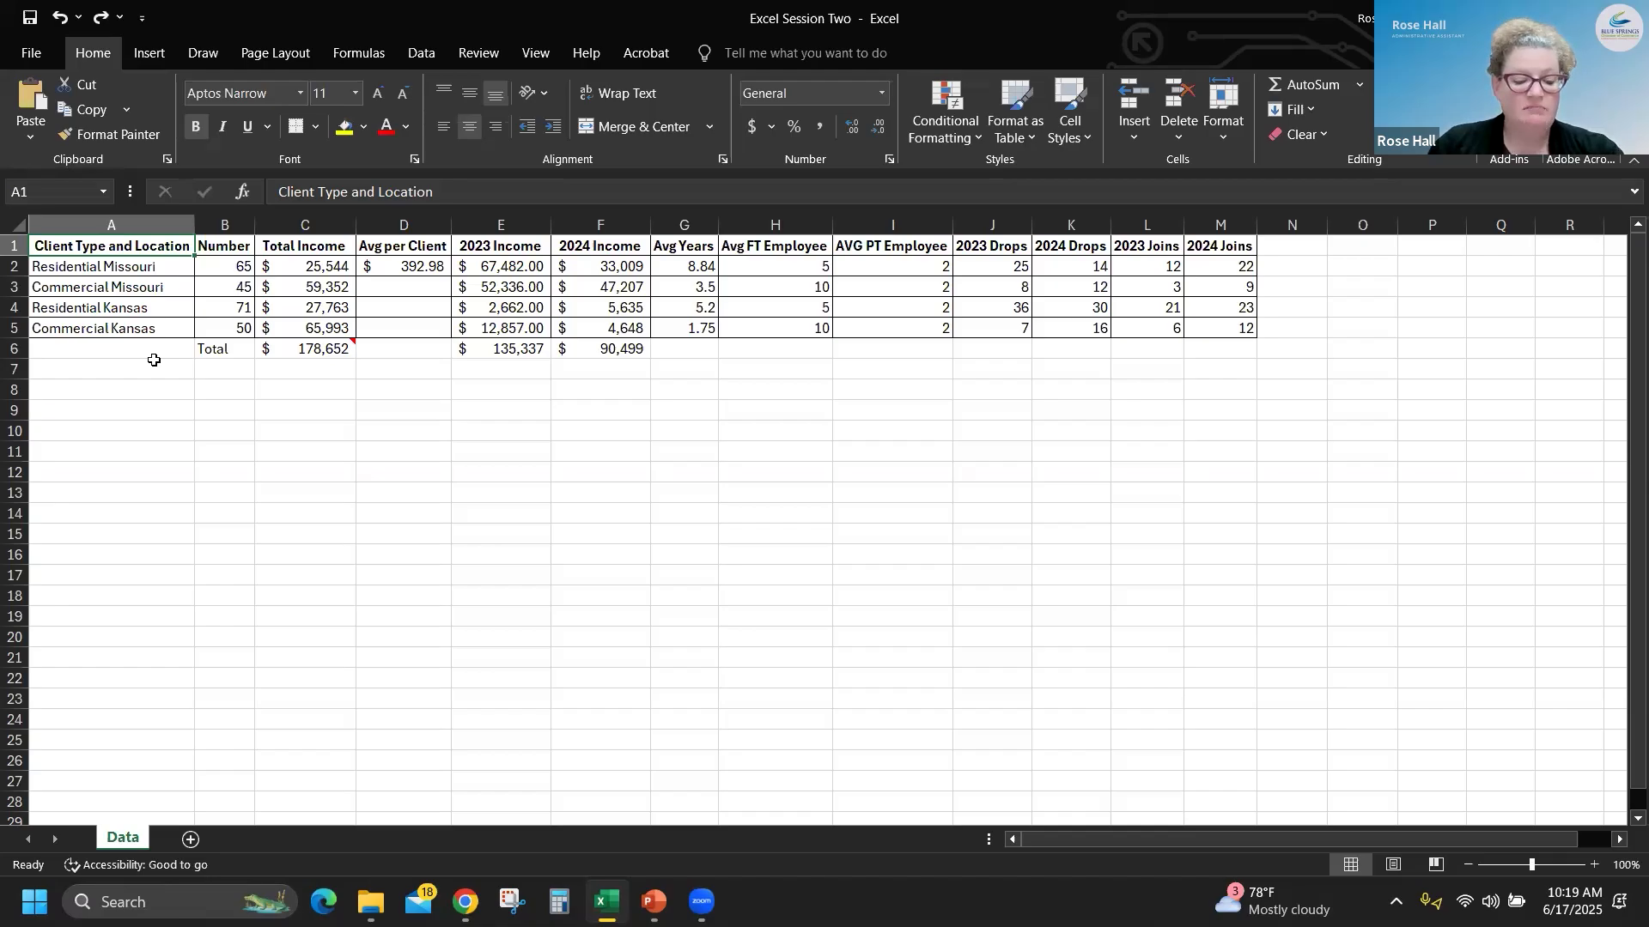
{"action": "key", "text": "ctrl+space"}
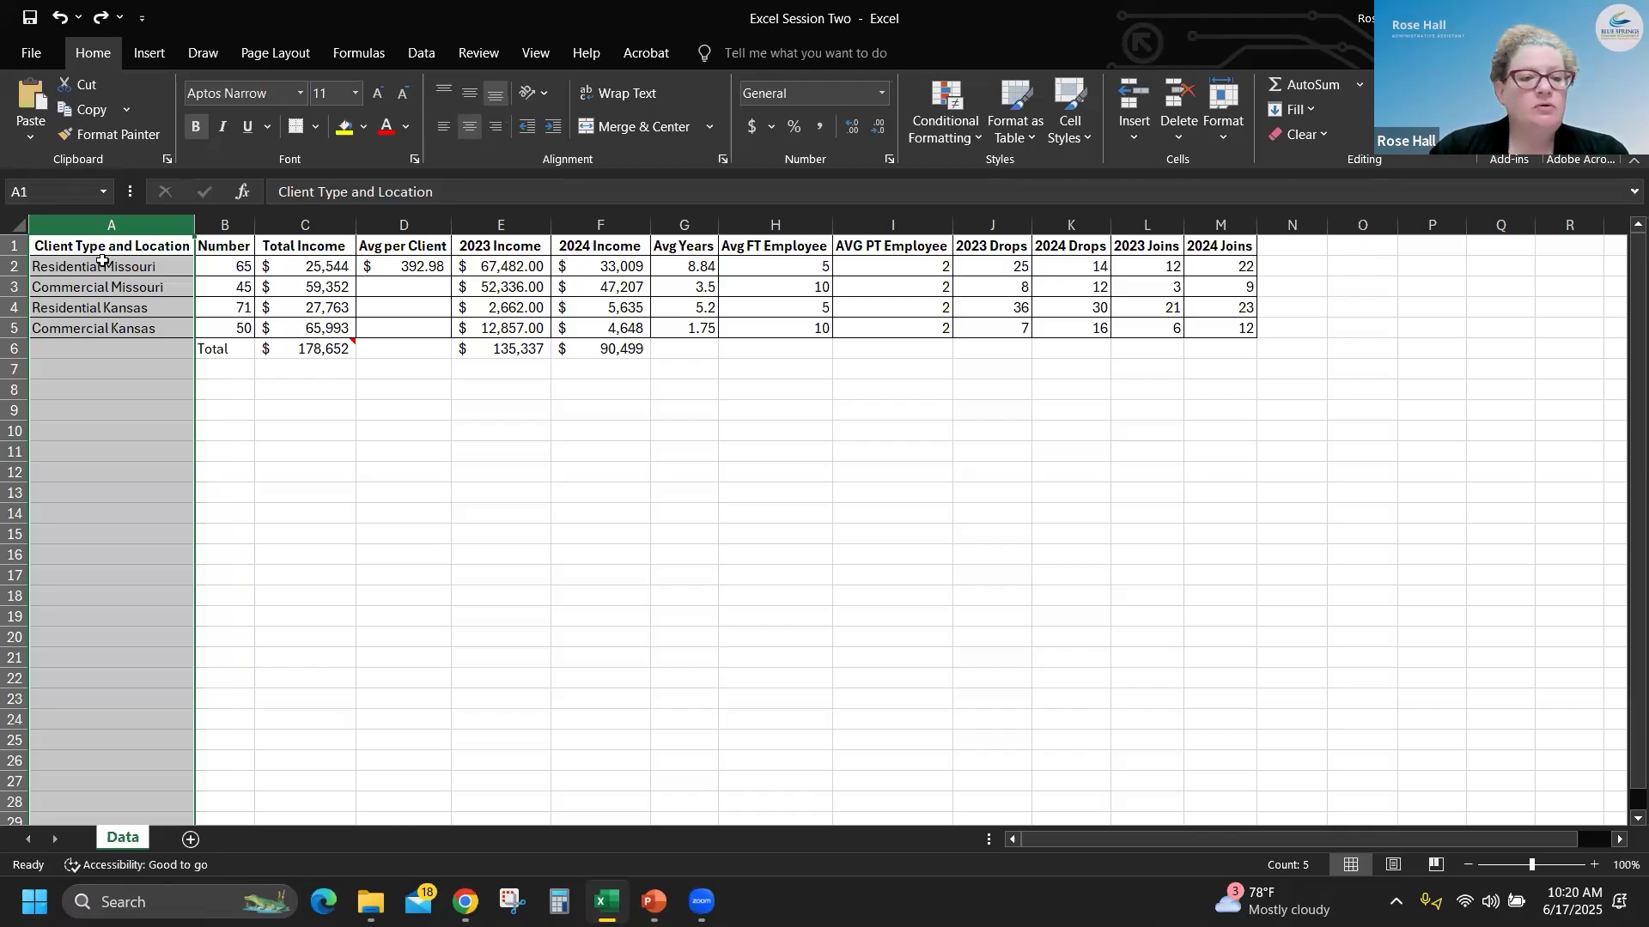
{"action": "key", "text": "ctrl+shift+plus"}
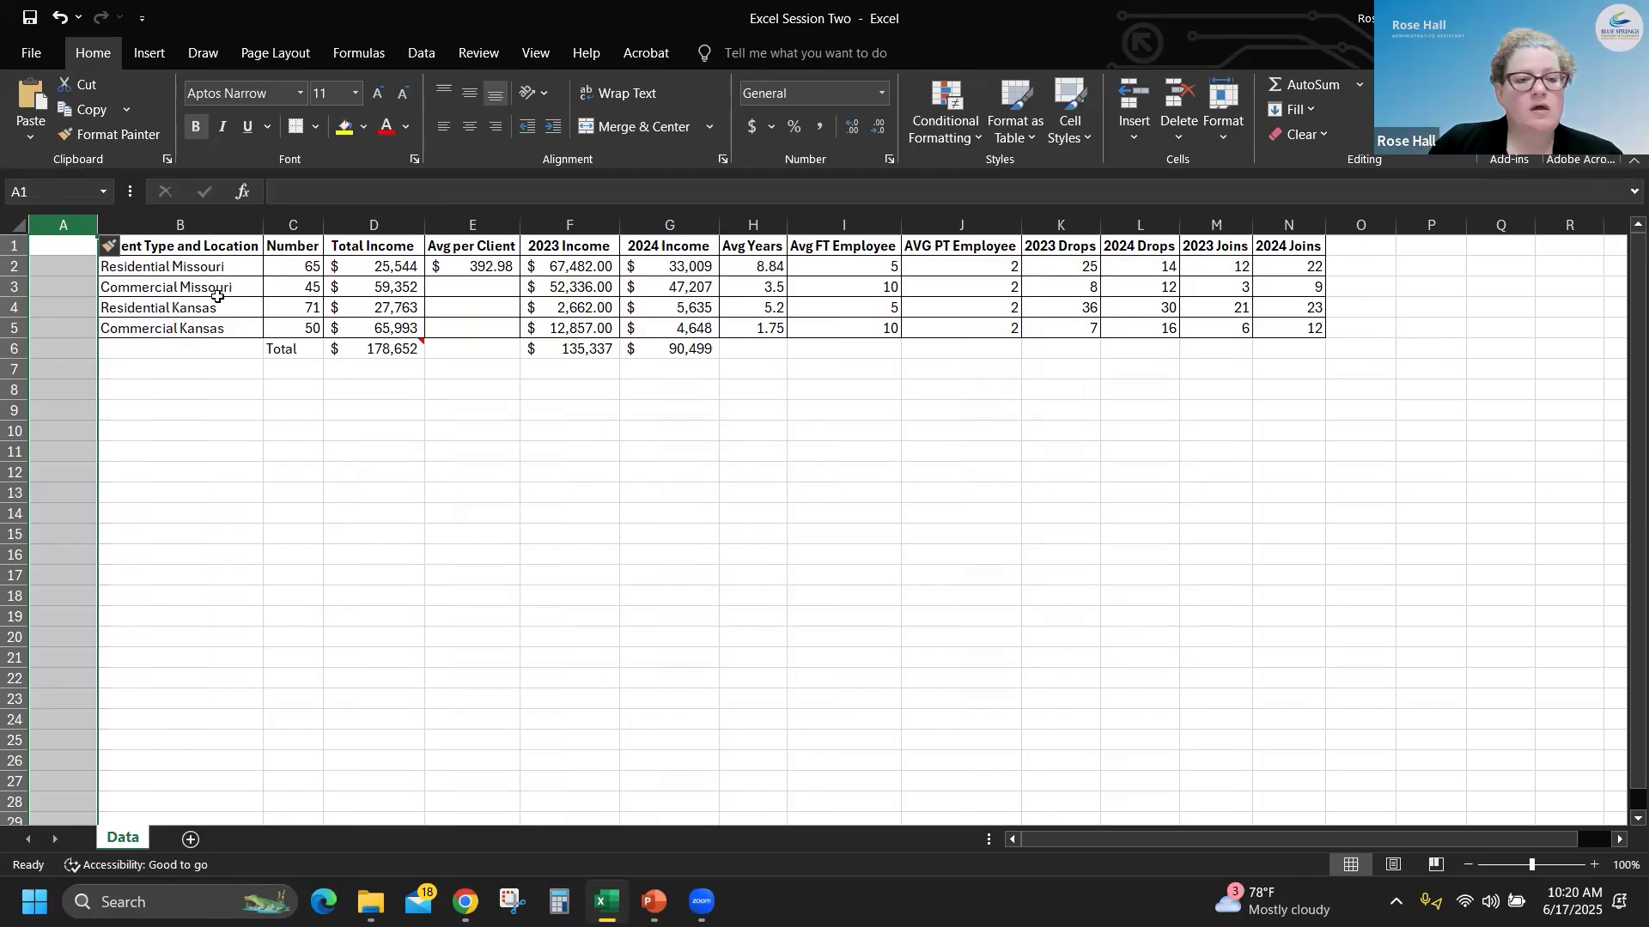
{"action": "left_click", "coordinate": [65, 248]}
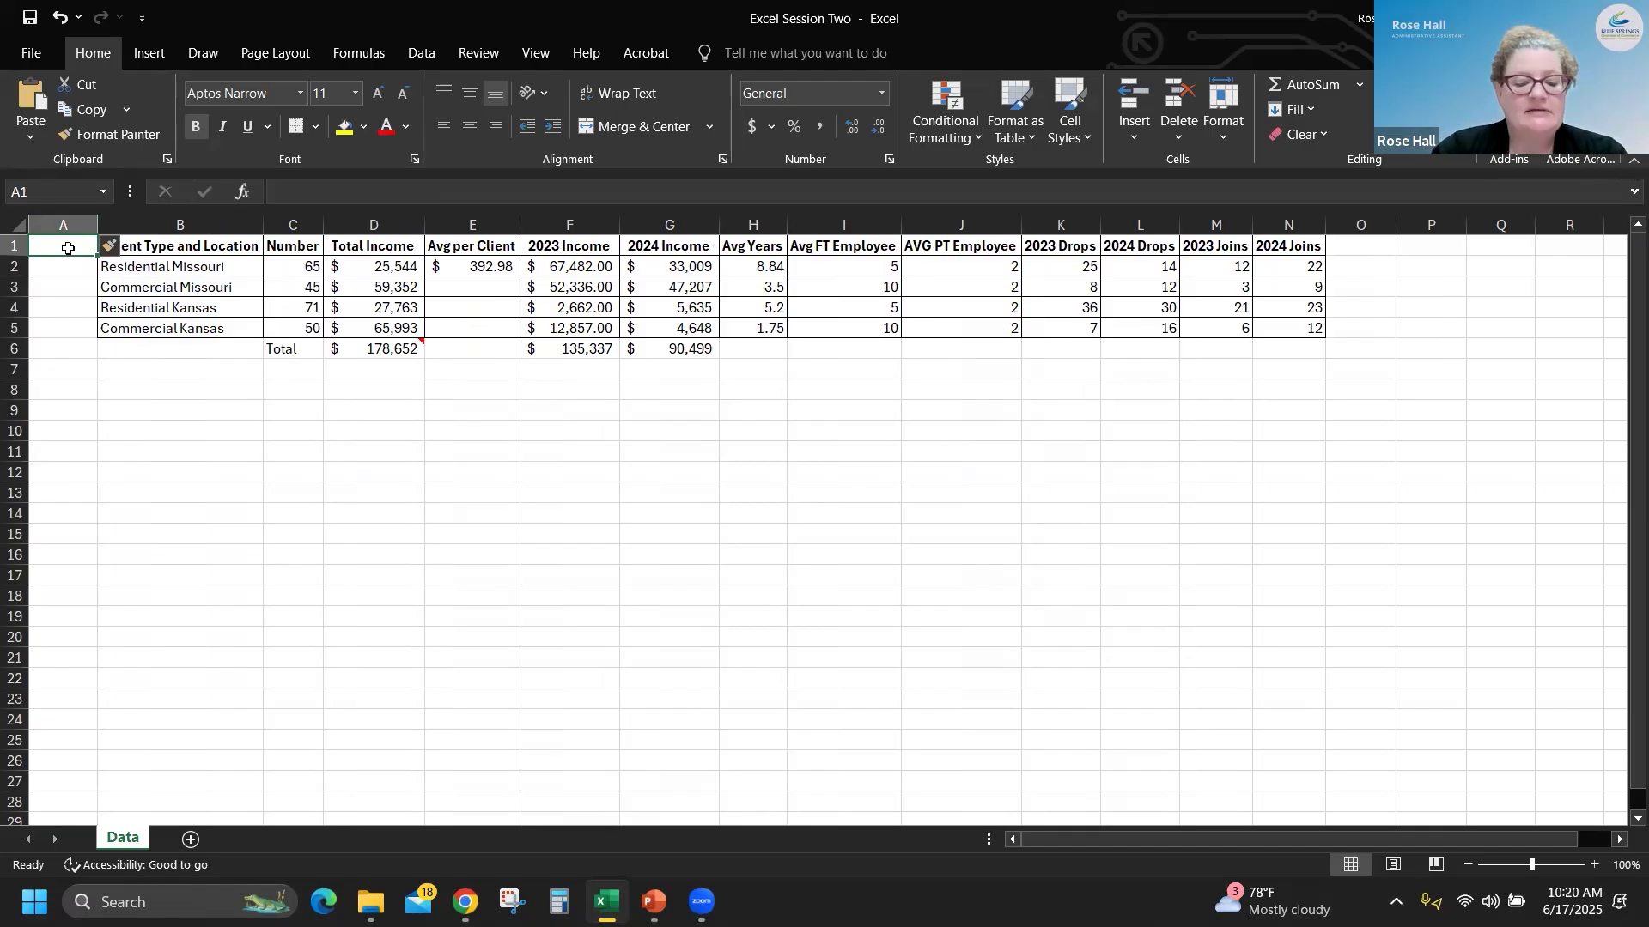
{"action": "type", "text": "Date"}
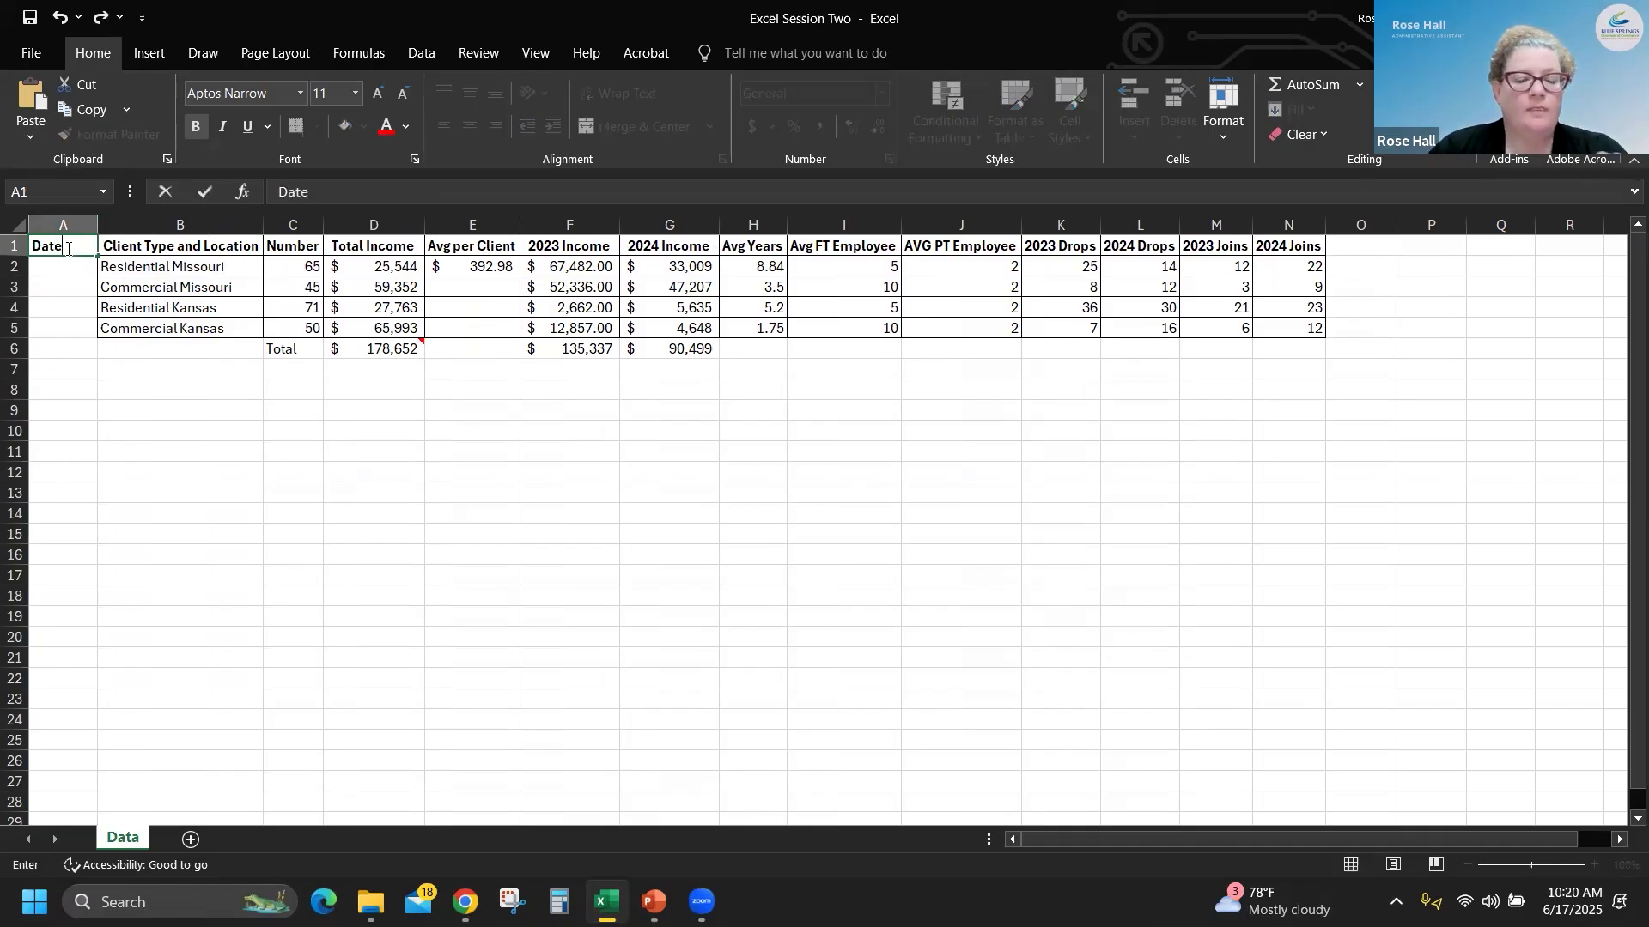
{"action": "key", "text": "Return"}
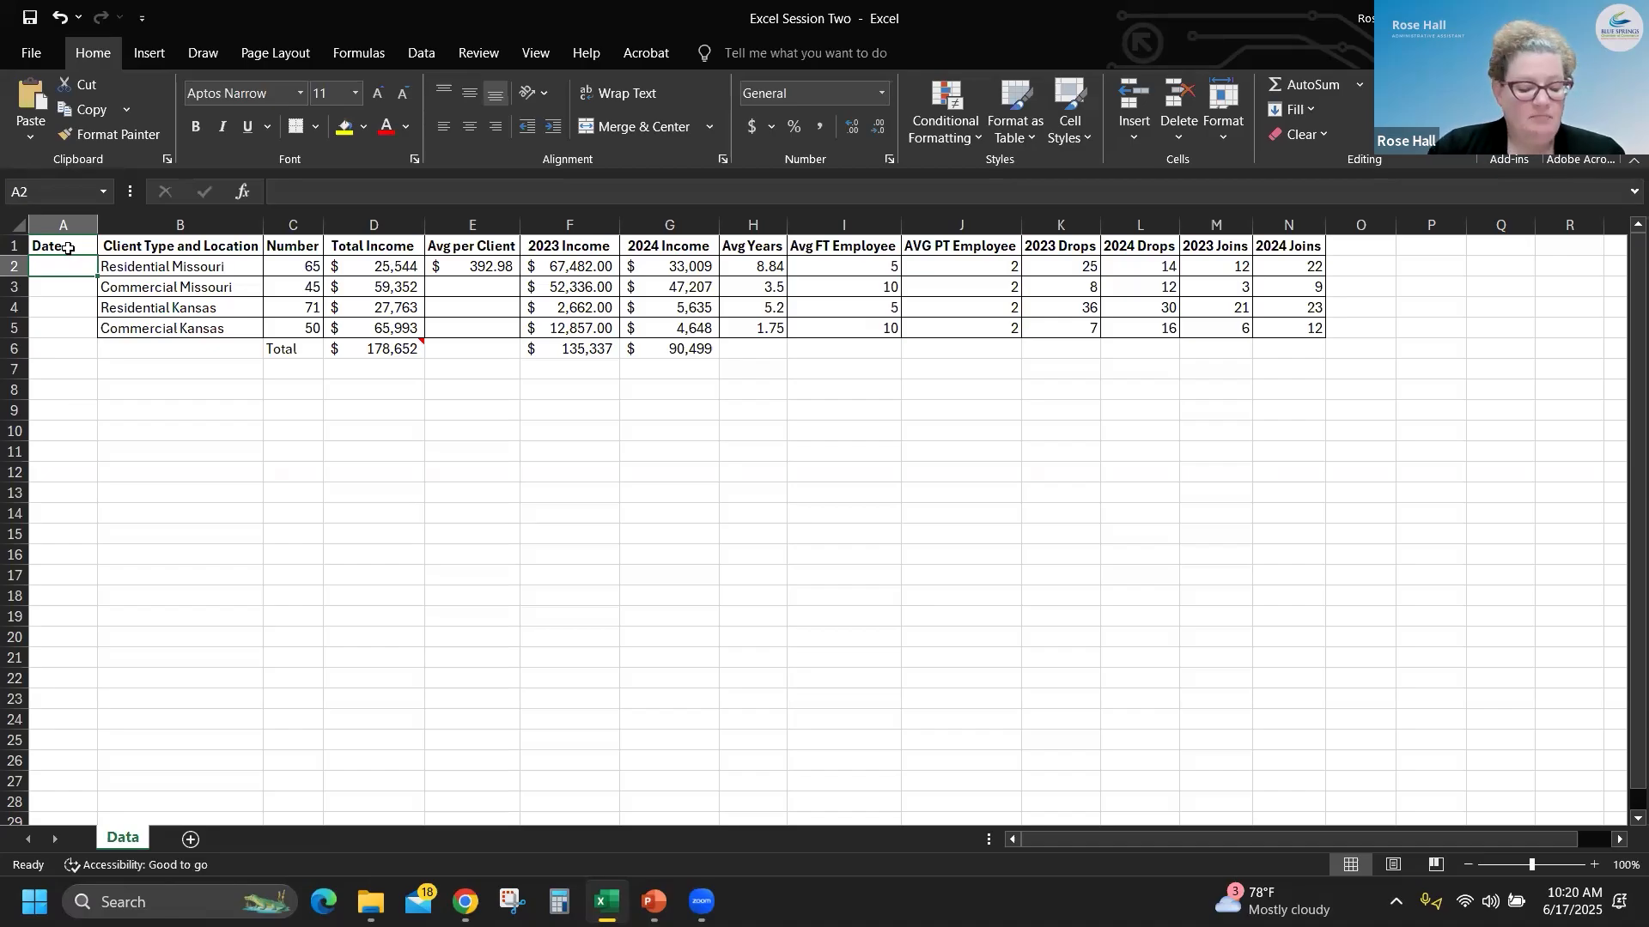
- Enter the date 3/1 in cell A2 under the Date heading
{"action": "type", "text": "3"}
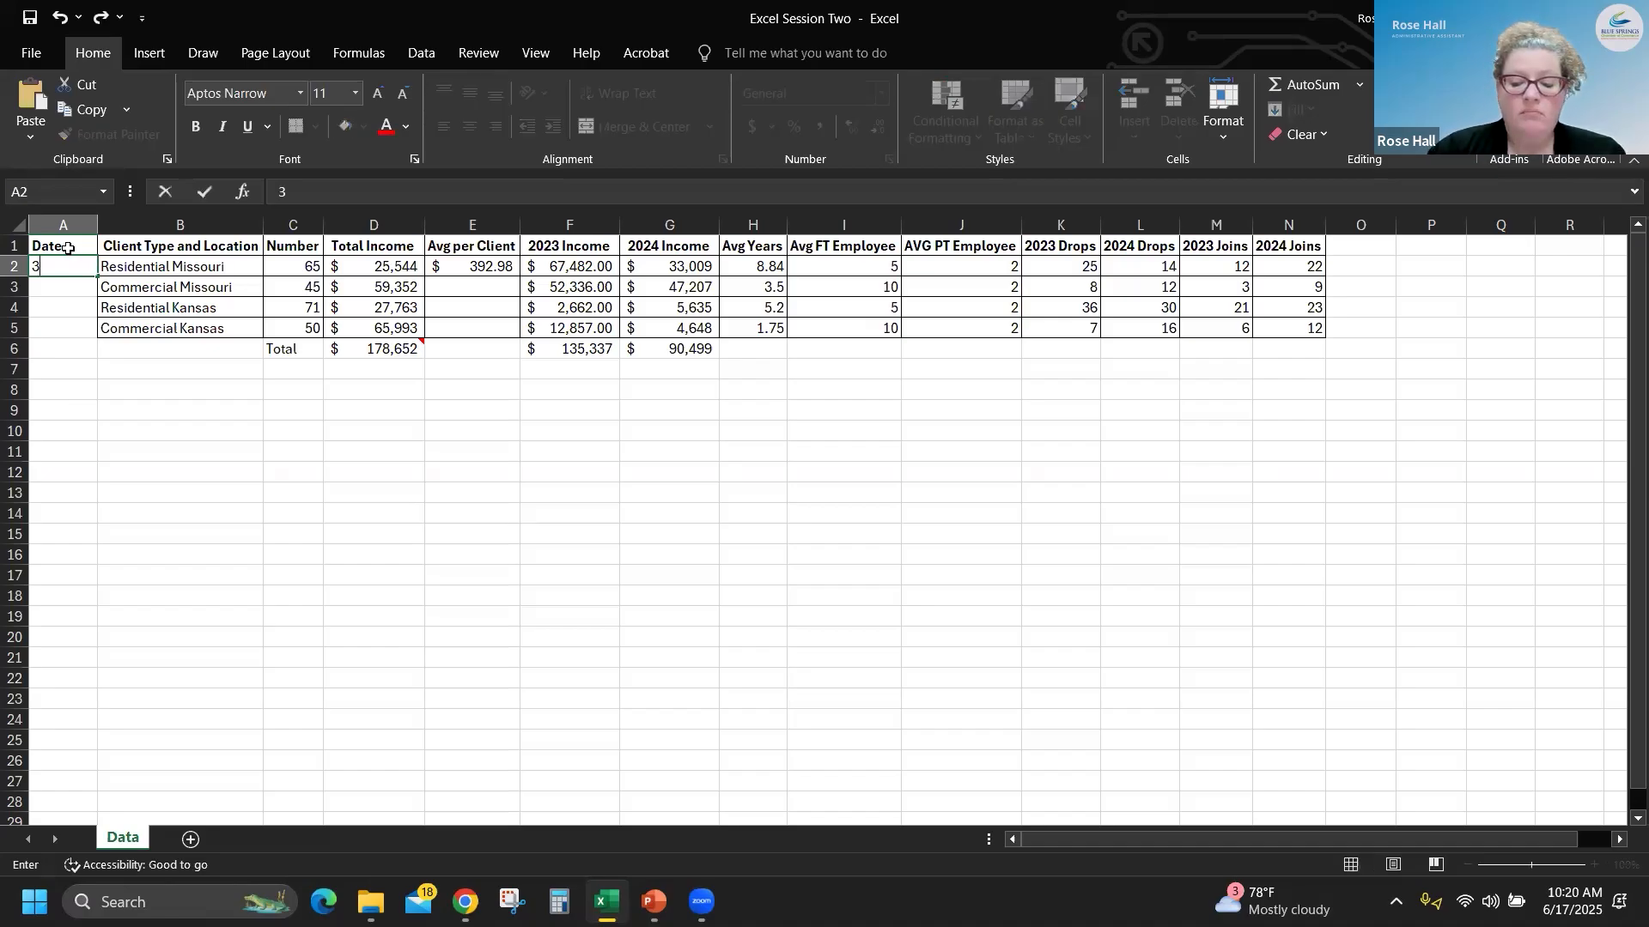
{"action": "type", "text": "-1"}
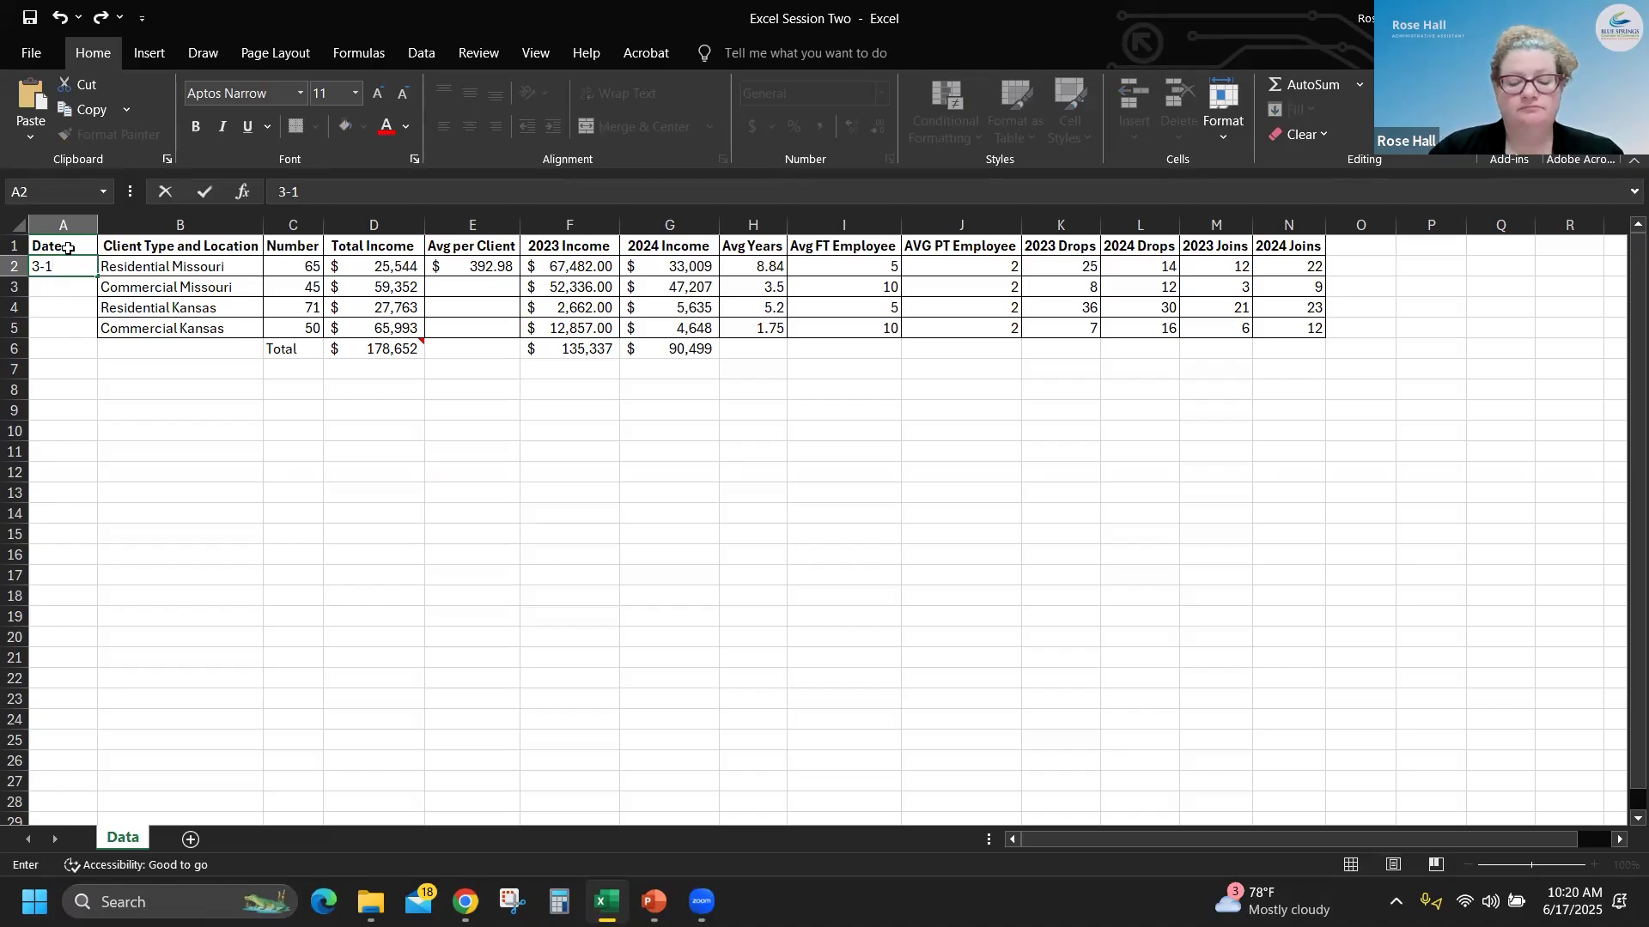
{"action": "key", "text": "BackSpace"}
{"action": "key", "text": "BackSpace"}
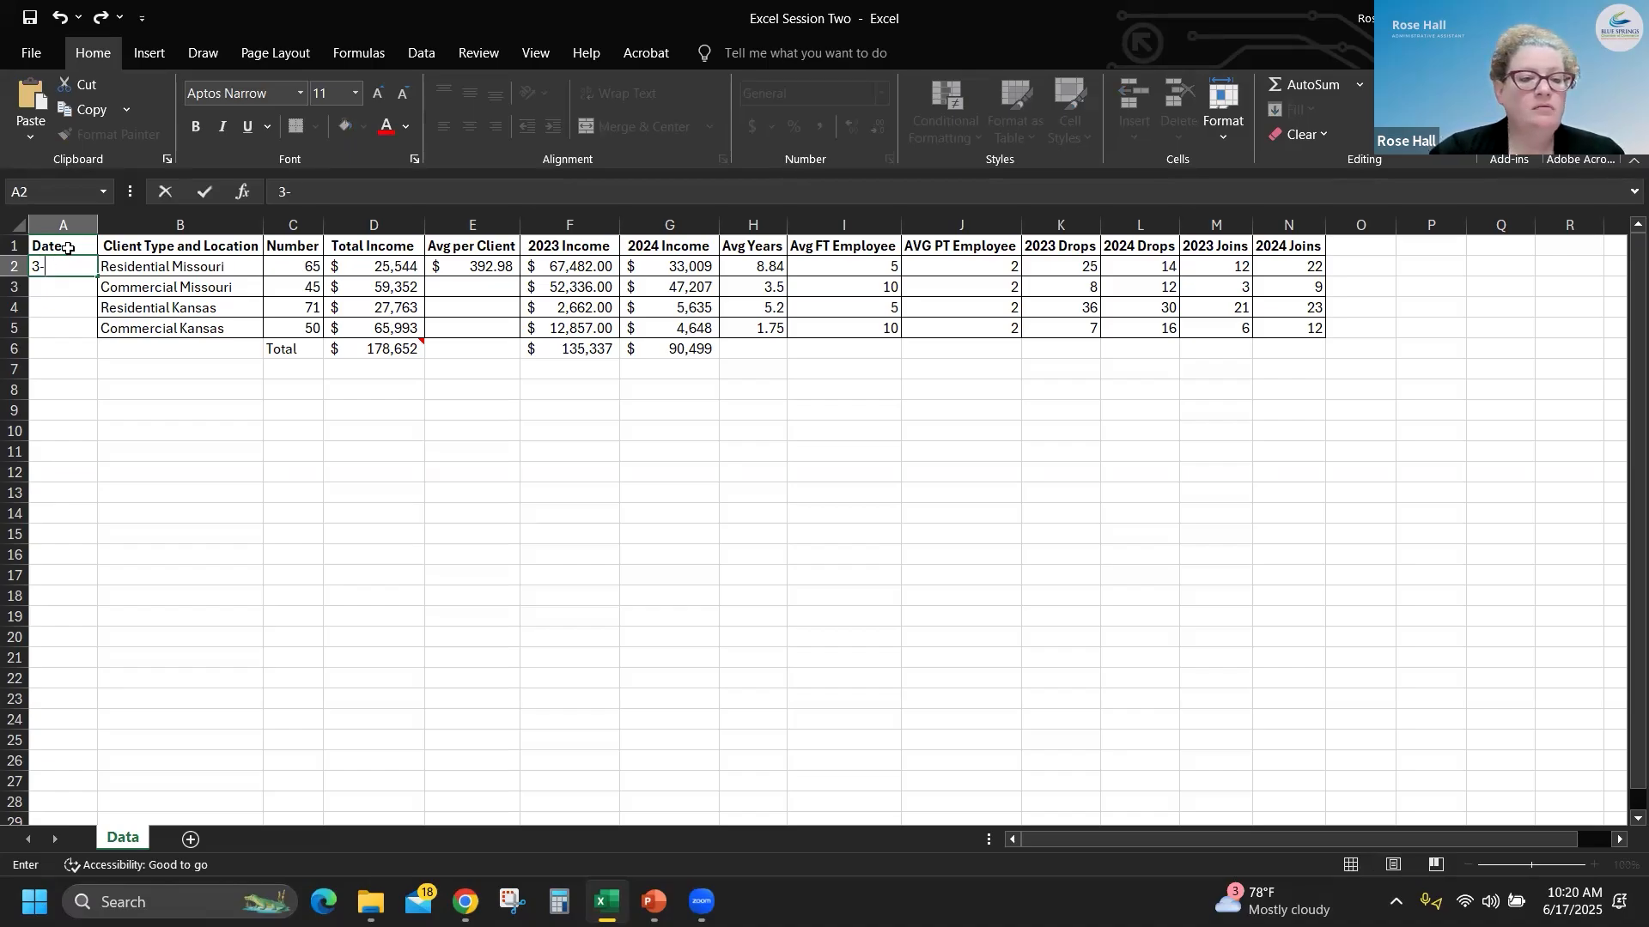
{"action": "type", "text": "/1"}
{"action": "key", "text": "Return"}
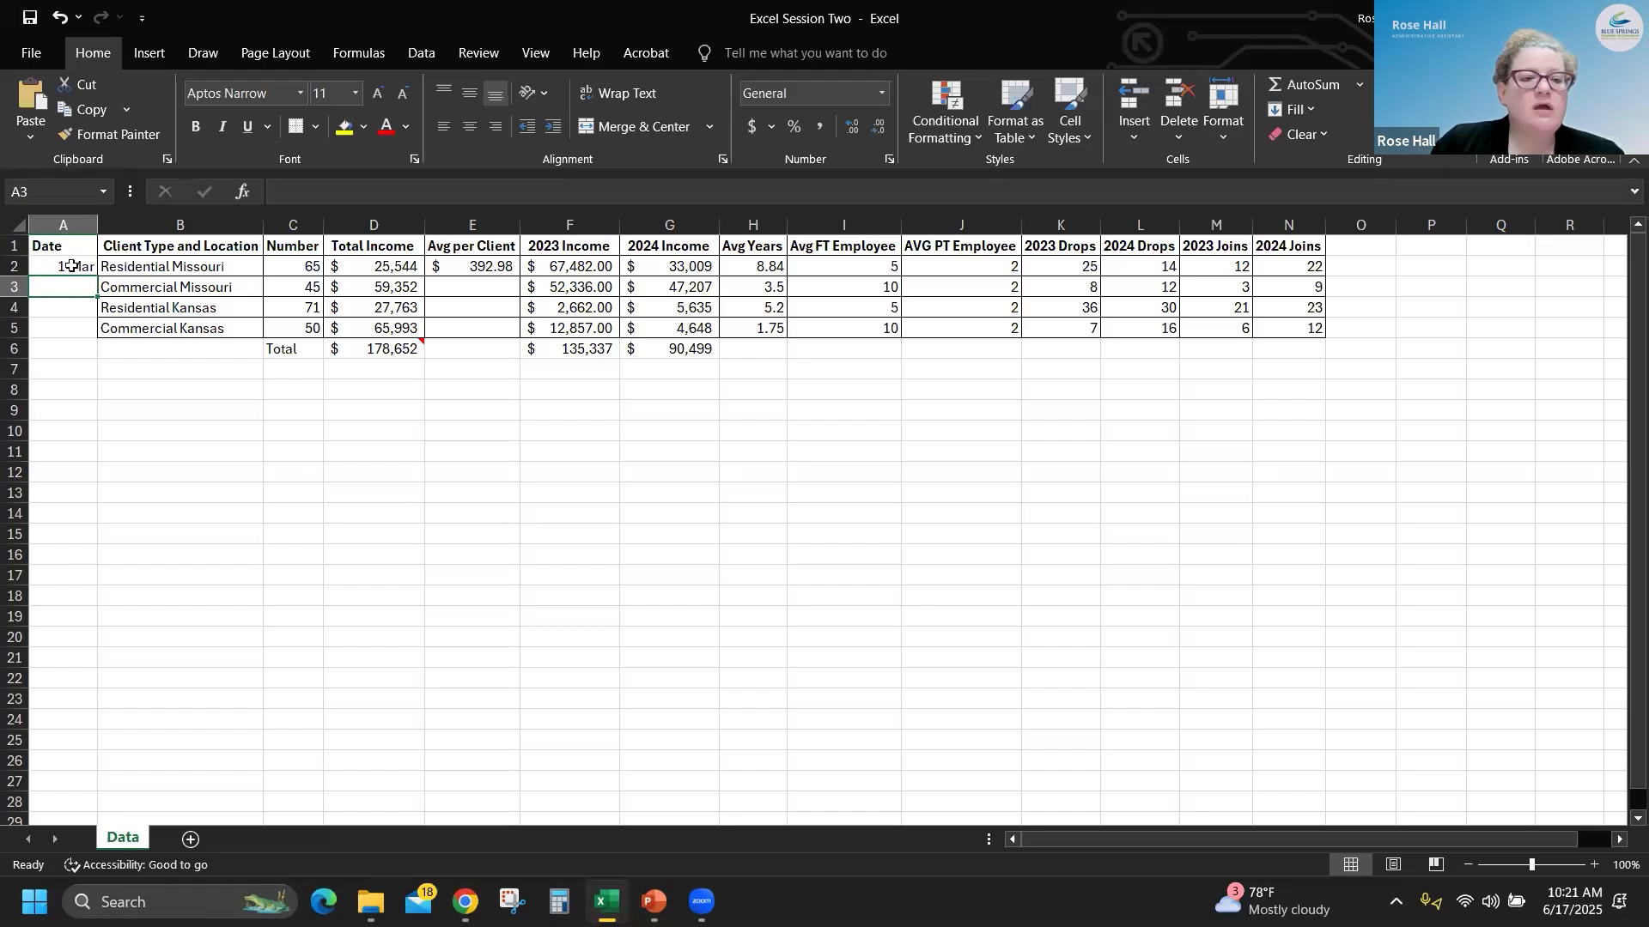
- Format the date in A2 with the Date category's 3/14/12 type
{"action": "left_click", "coordinate": [45, 268]}
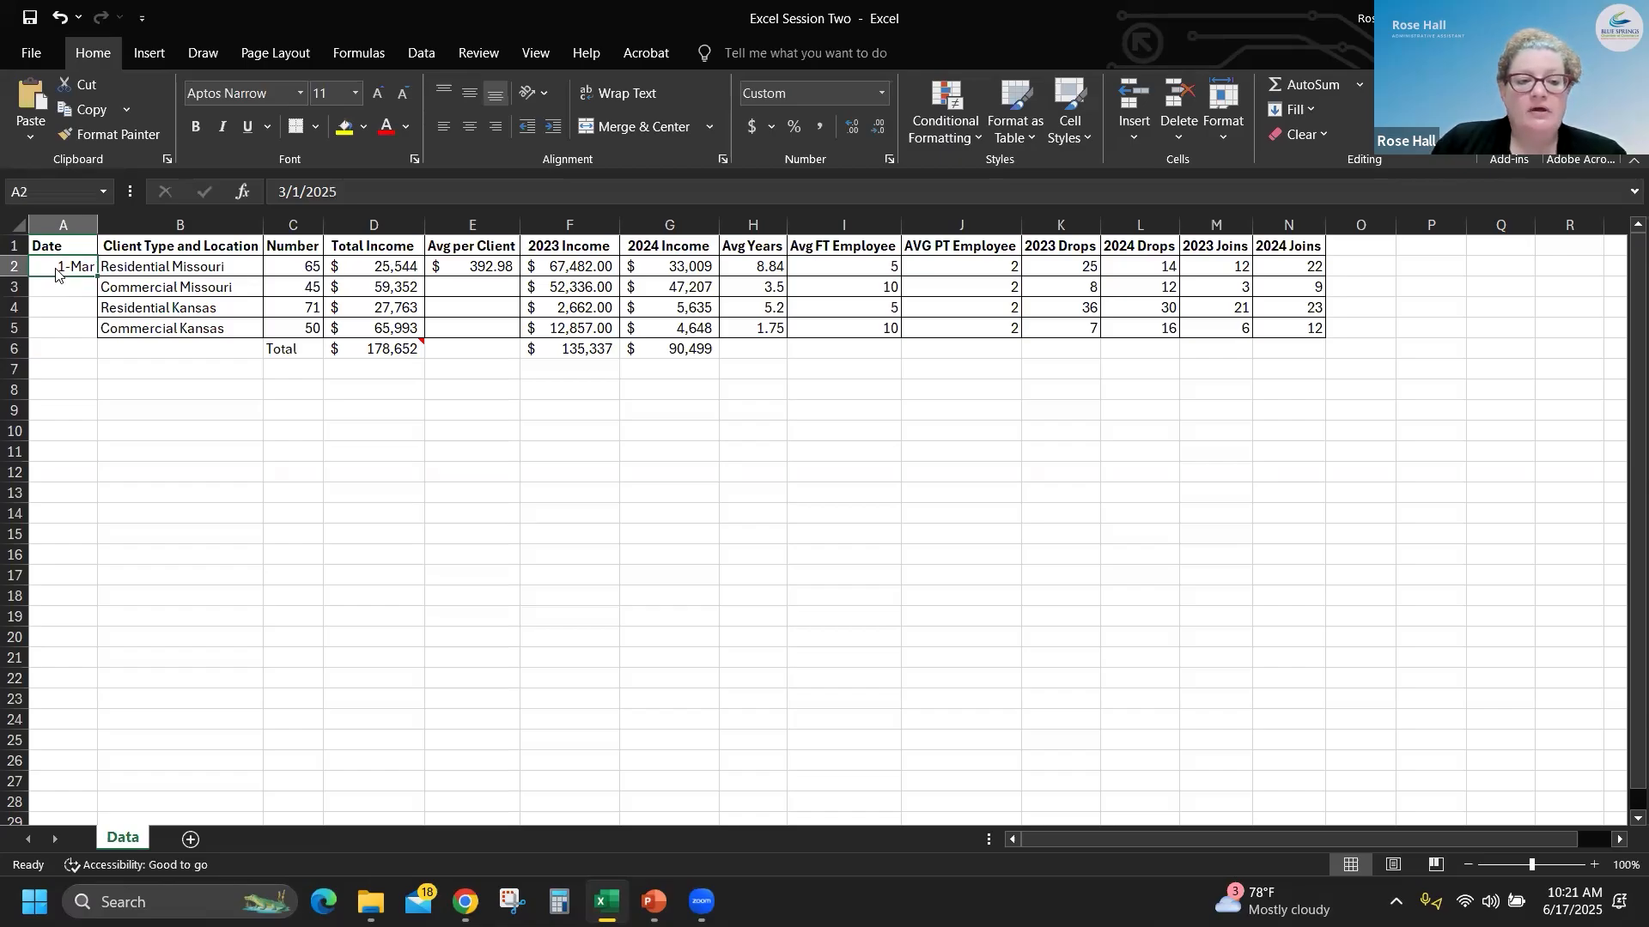
{"action": "right_click", "coordinate": [56, 270]}
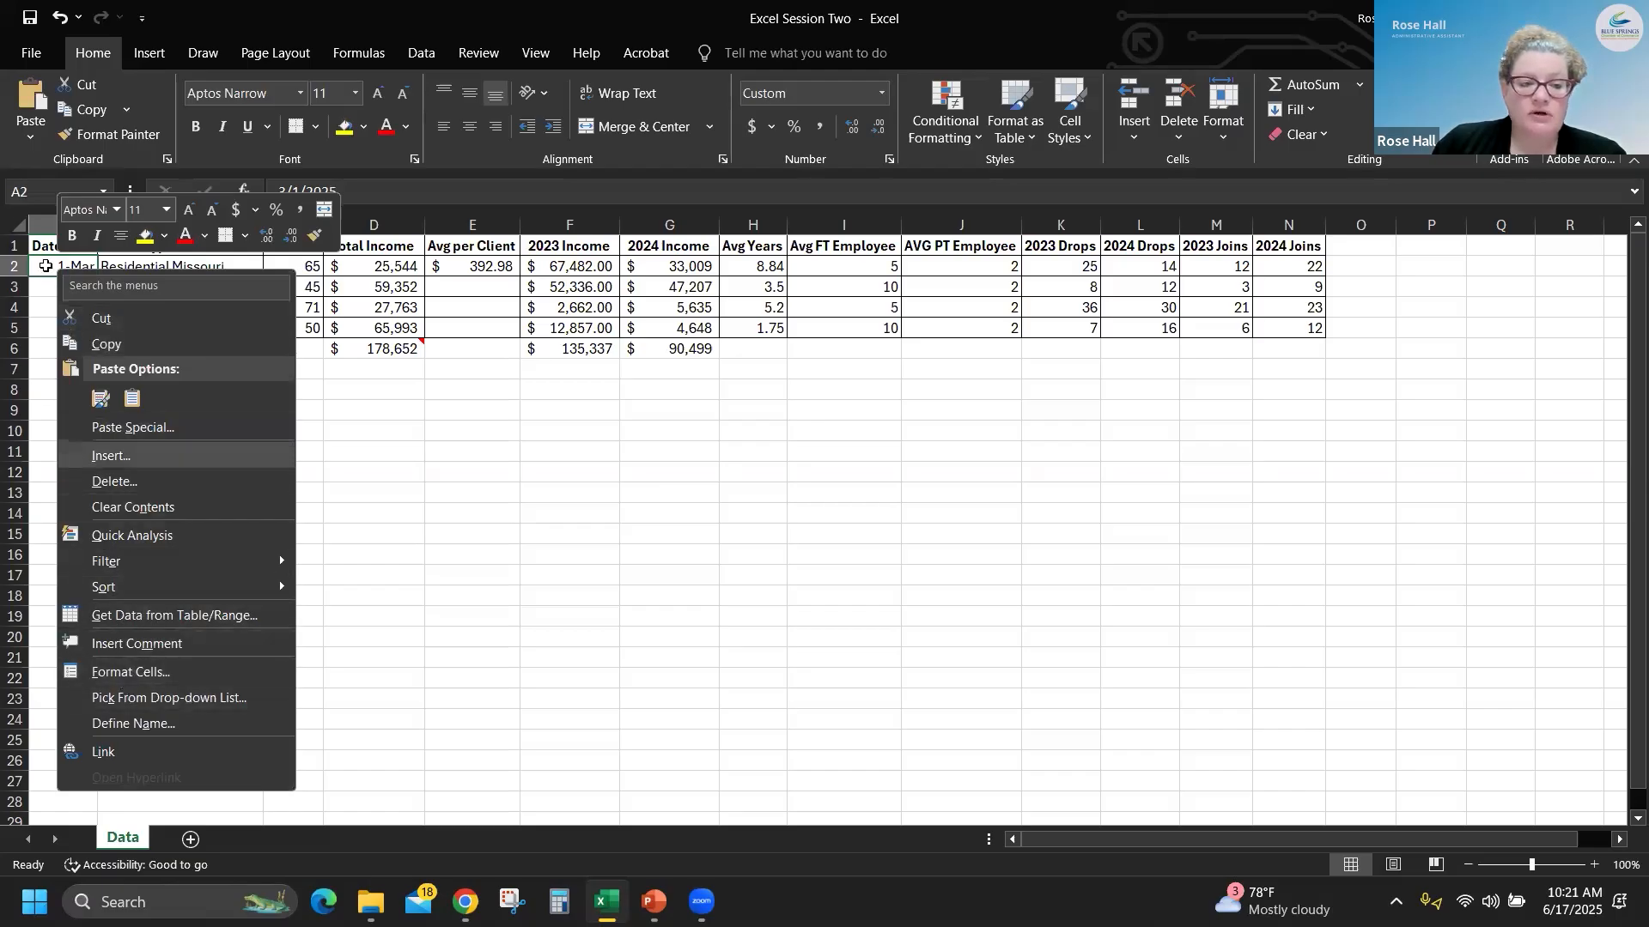
{"action": "left_click", "coordinate": [44, 267]}
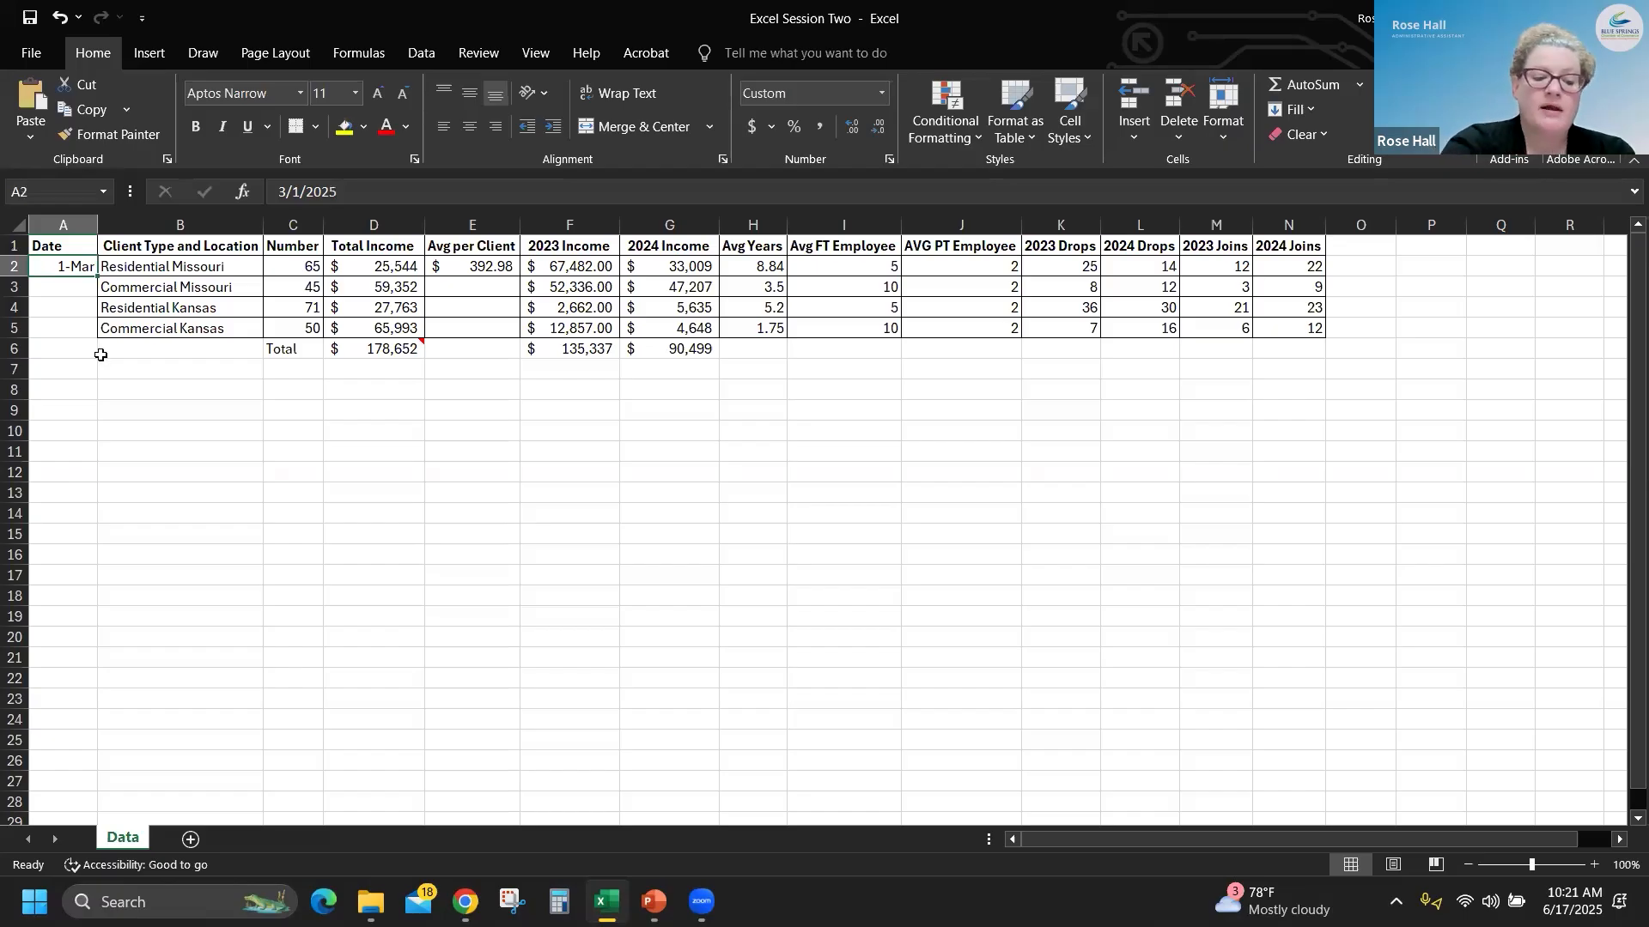
{"action": "key", "text": "ctrl+1"}
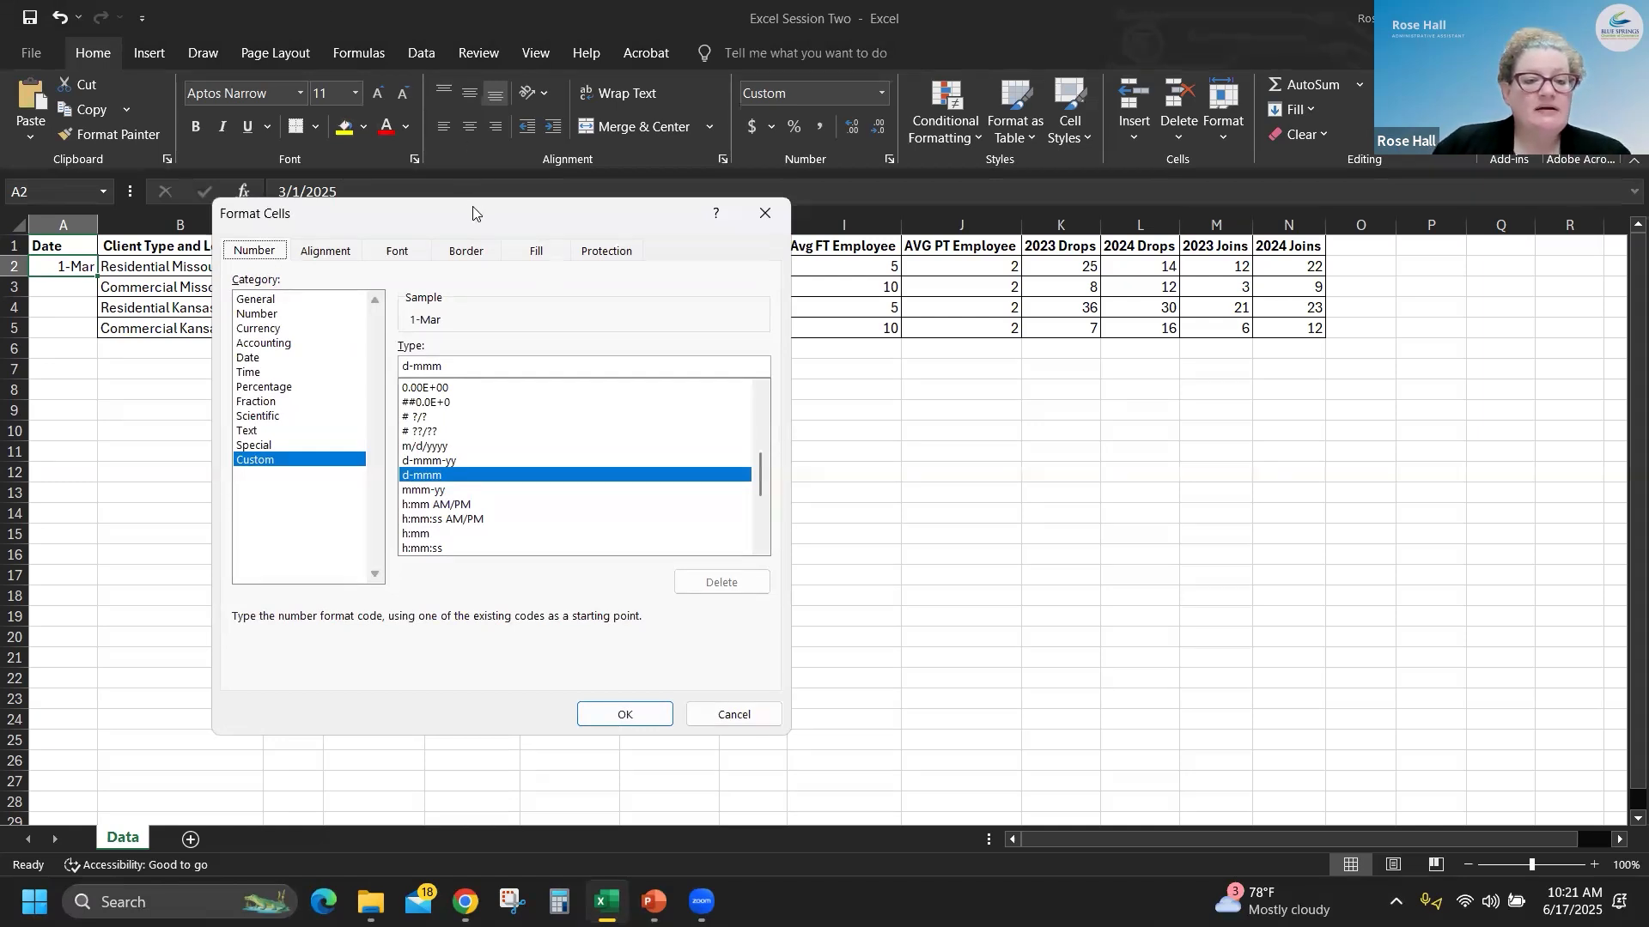
{"action": "left_click_drag", "start_coordinate": [473, 207], "coordinate": [571, 197]}
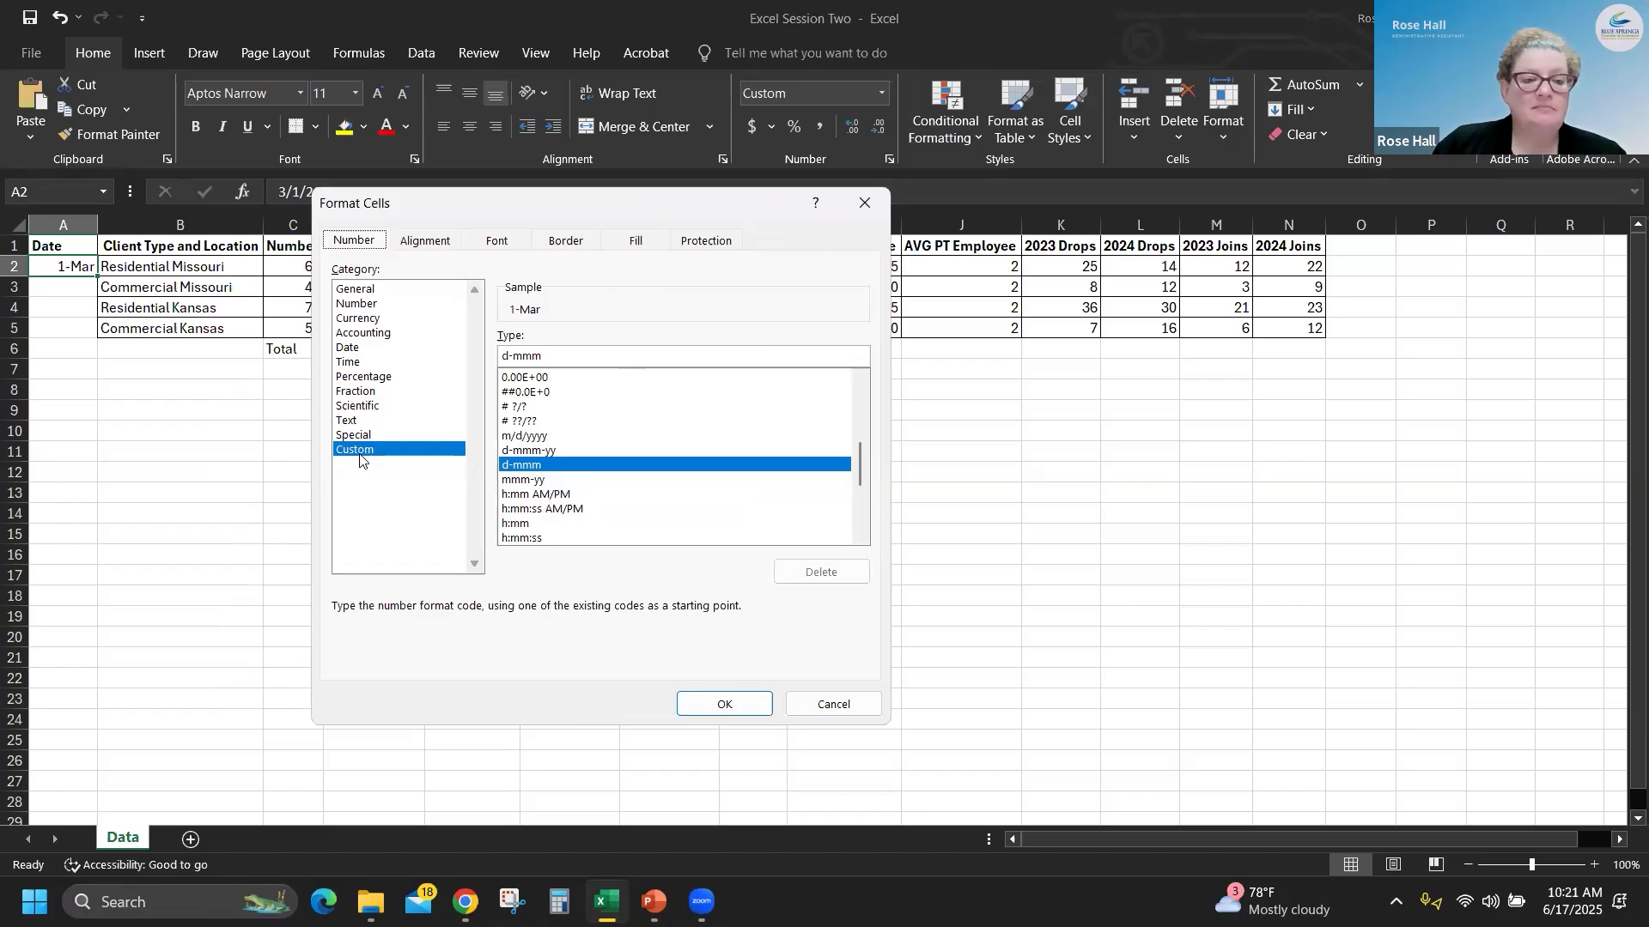
{"action": "left_click", "coordinate": [353, 349]}
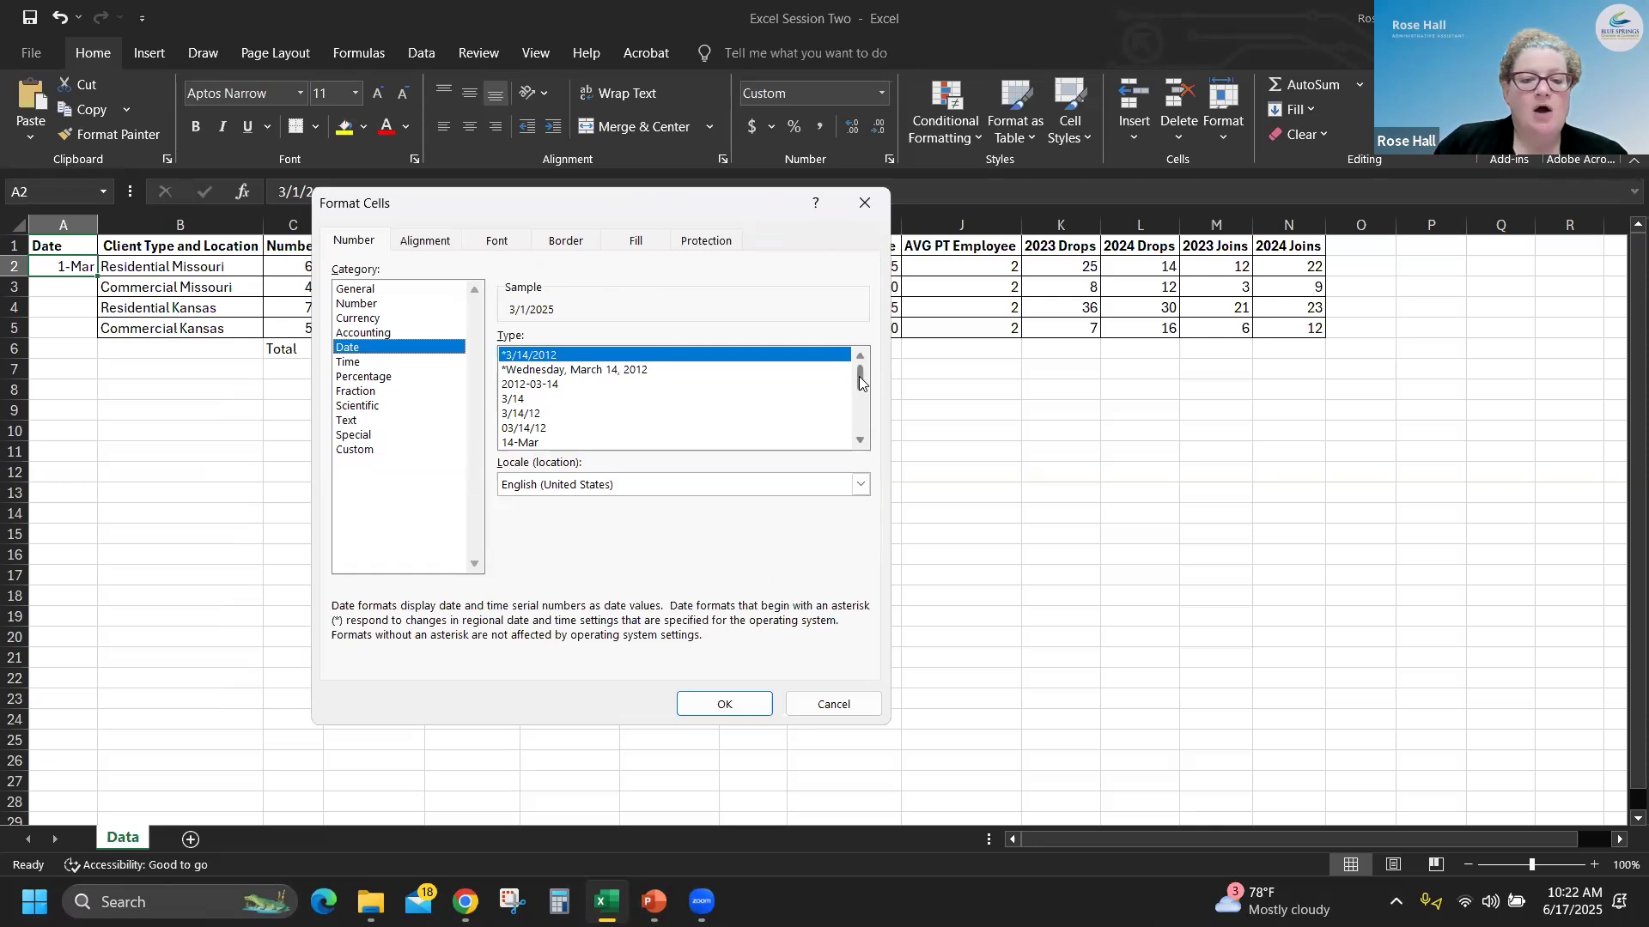
{"action": "mouse_move", "coordinate": [860, 382]}
{"action": "left_mouse_down"}
{"action": "mouse_move", "coordinate": [860, 432]}
{"action": "mouse_move", "coordinate": [860, 358]}
{"action": "left_mouse_up"}
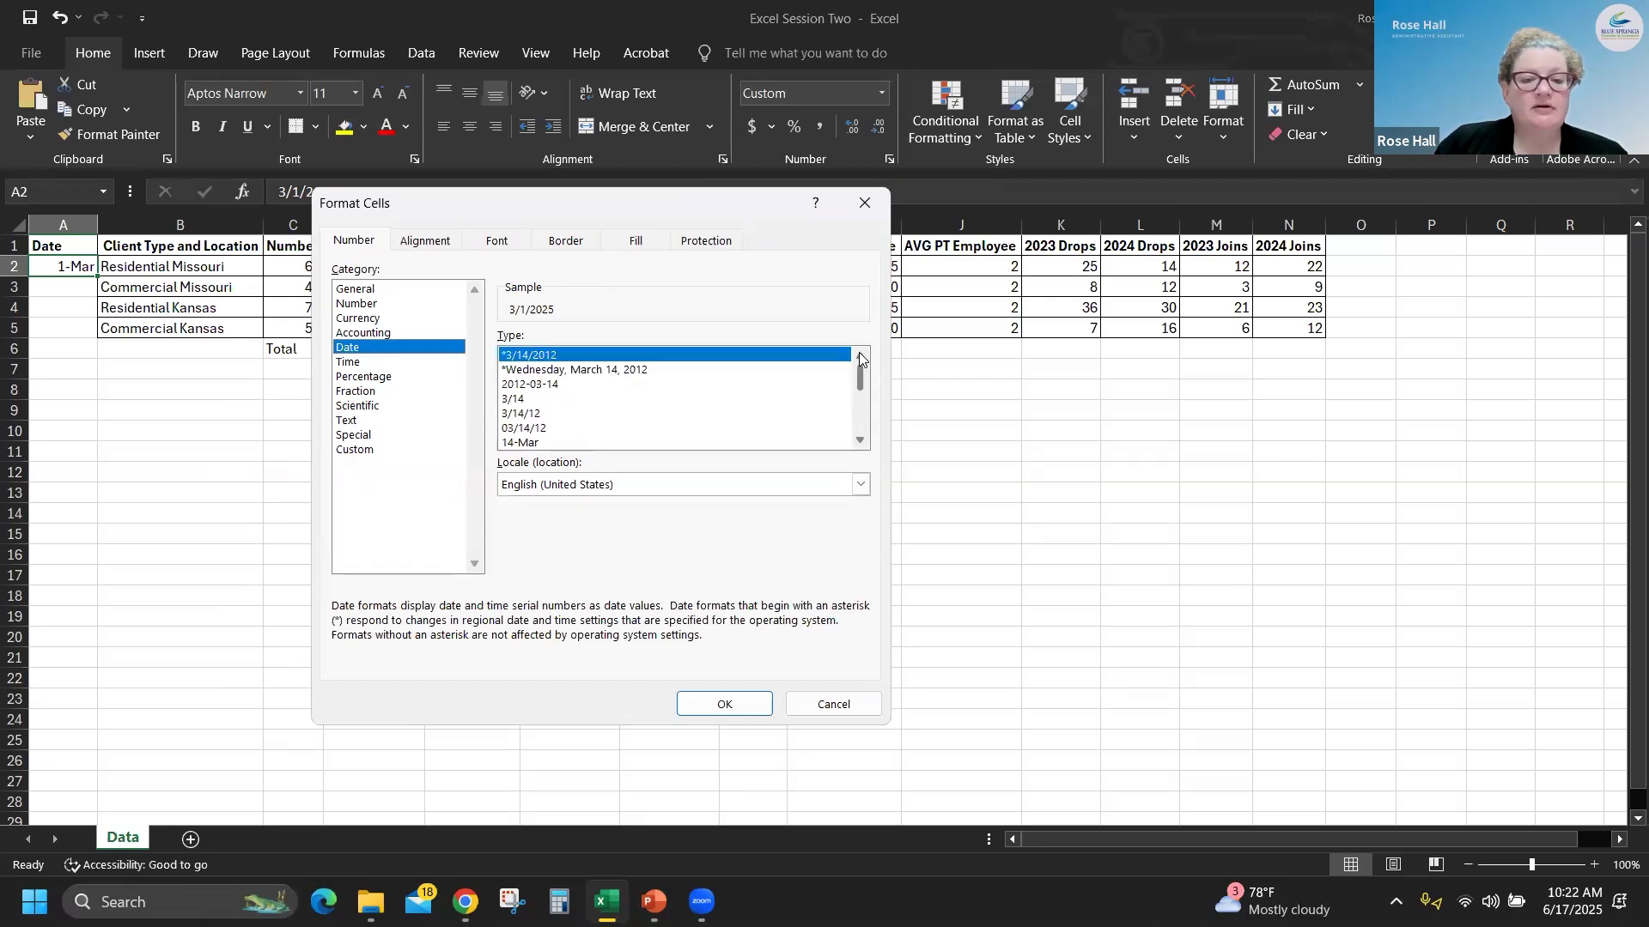
{"action": "left_click", "coordinate": [511, 415]}
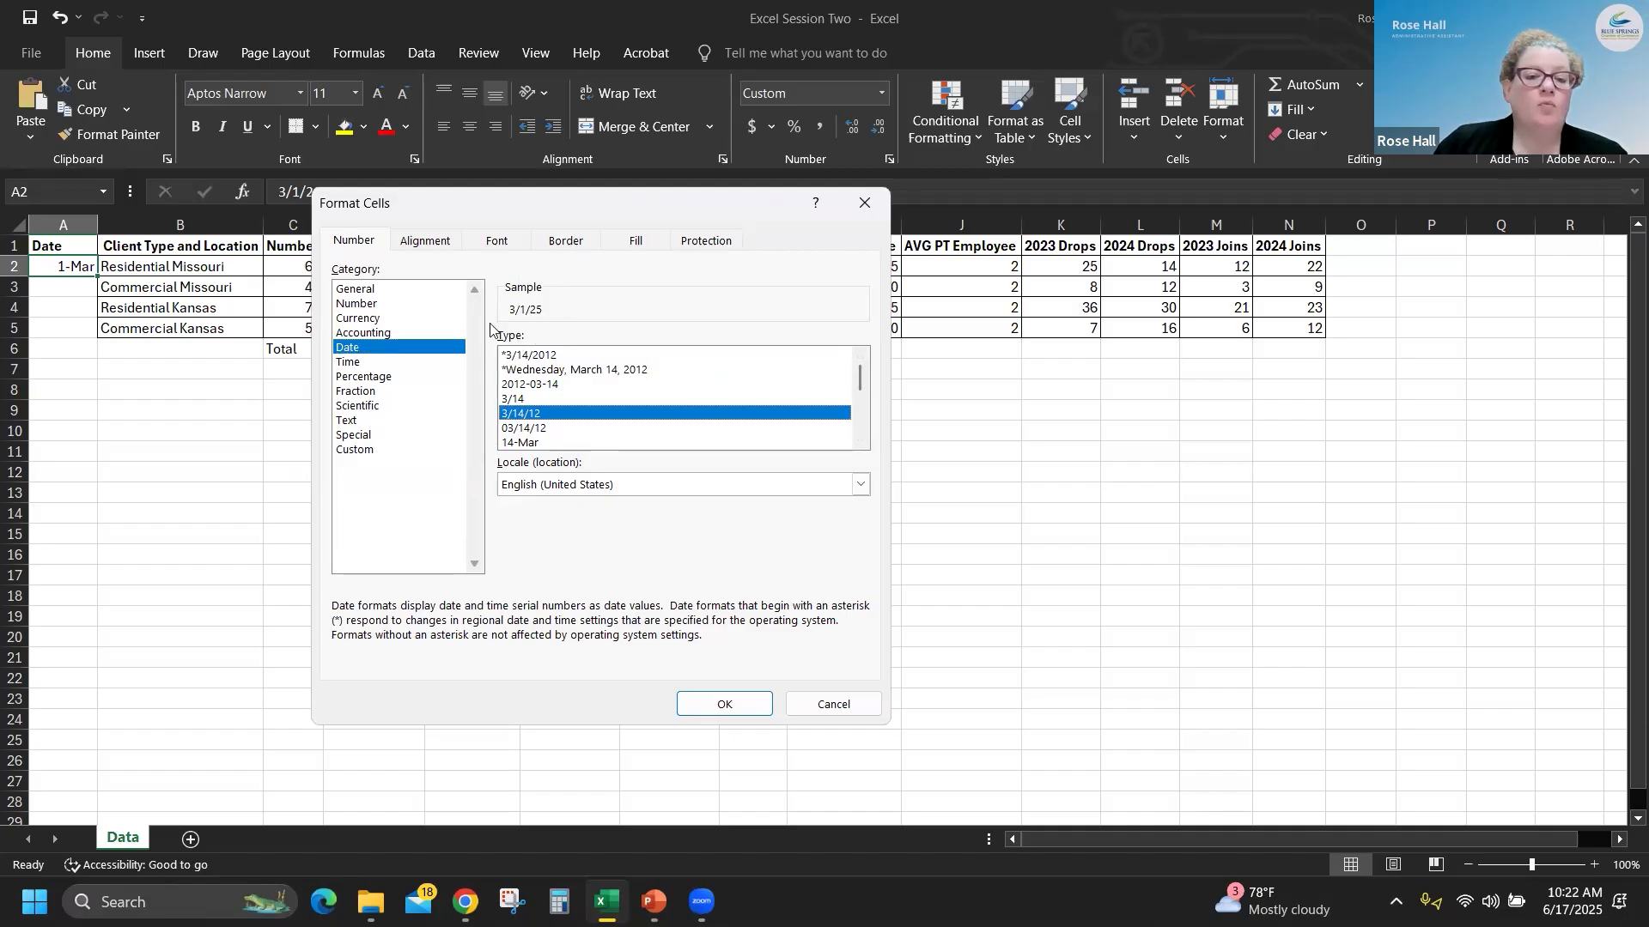
{"action": "left_click", "coordinate": [733, 705]}
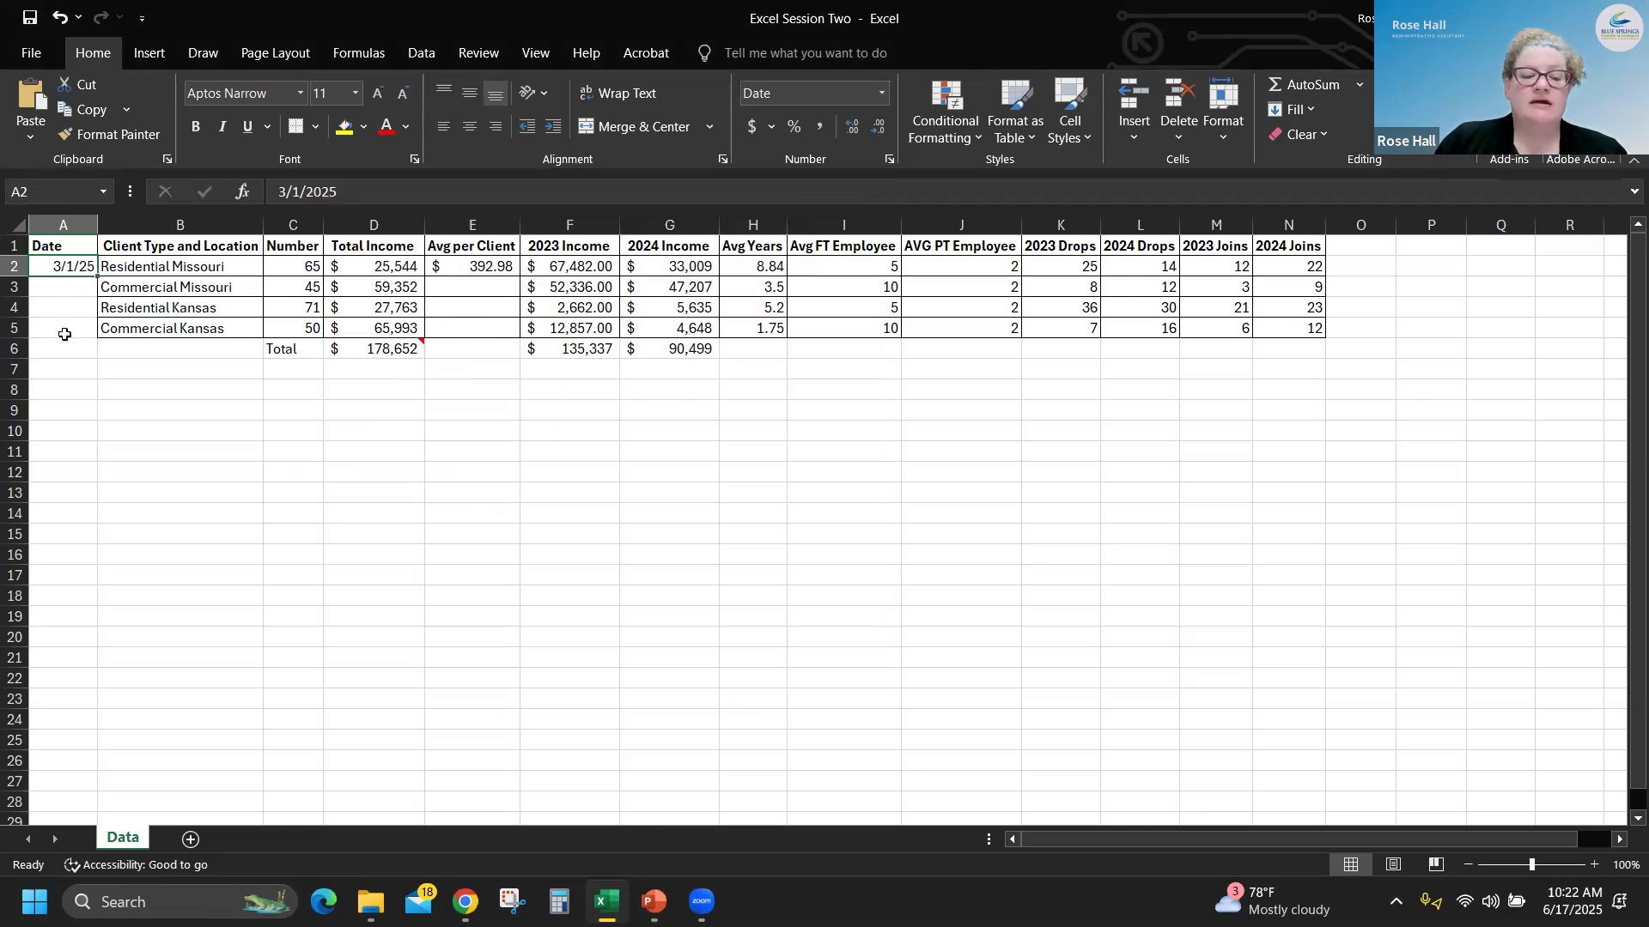
- Fill the date from A2 down through A5 as a series and undo the fill
{"action": "left_click", "coordinate": [71, 292]}
{"action": "left_click", "coordinate": [70, 307]}
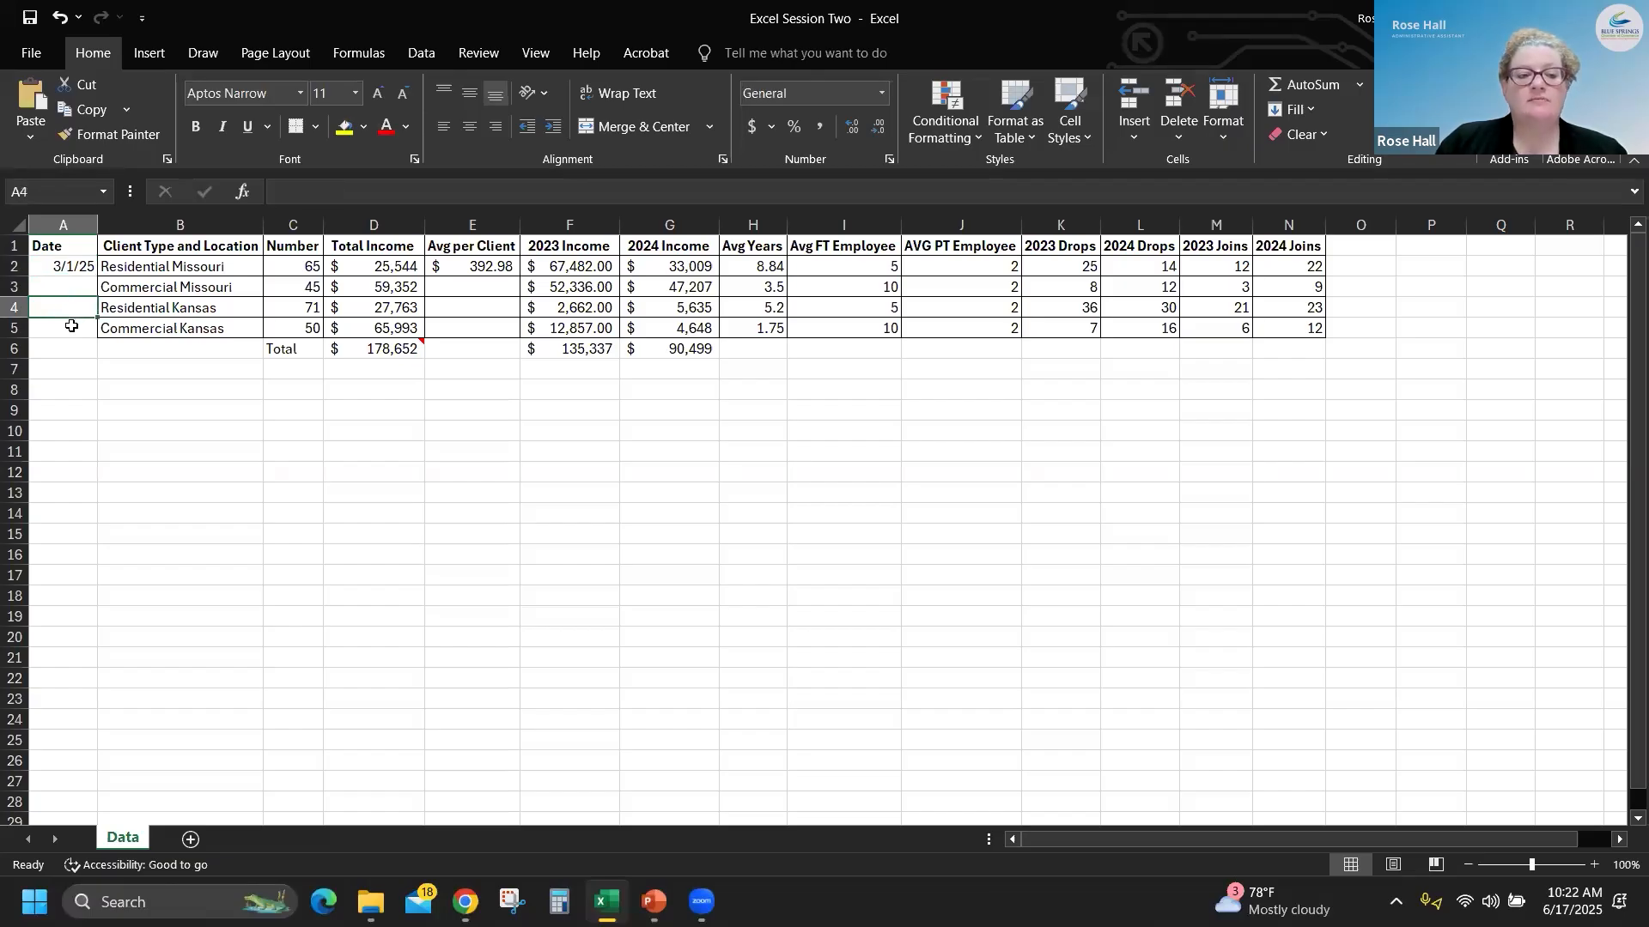
{"action": "left_click", "coordinate": [68, 326]}
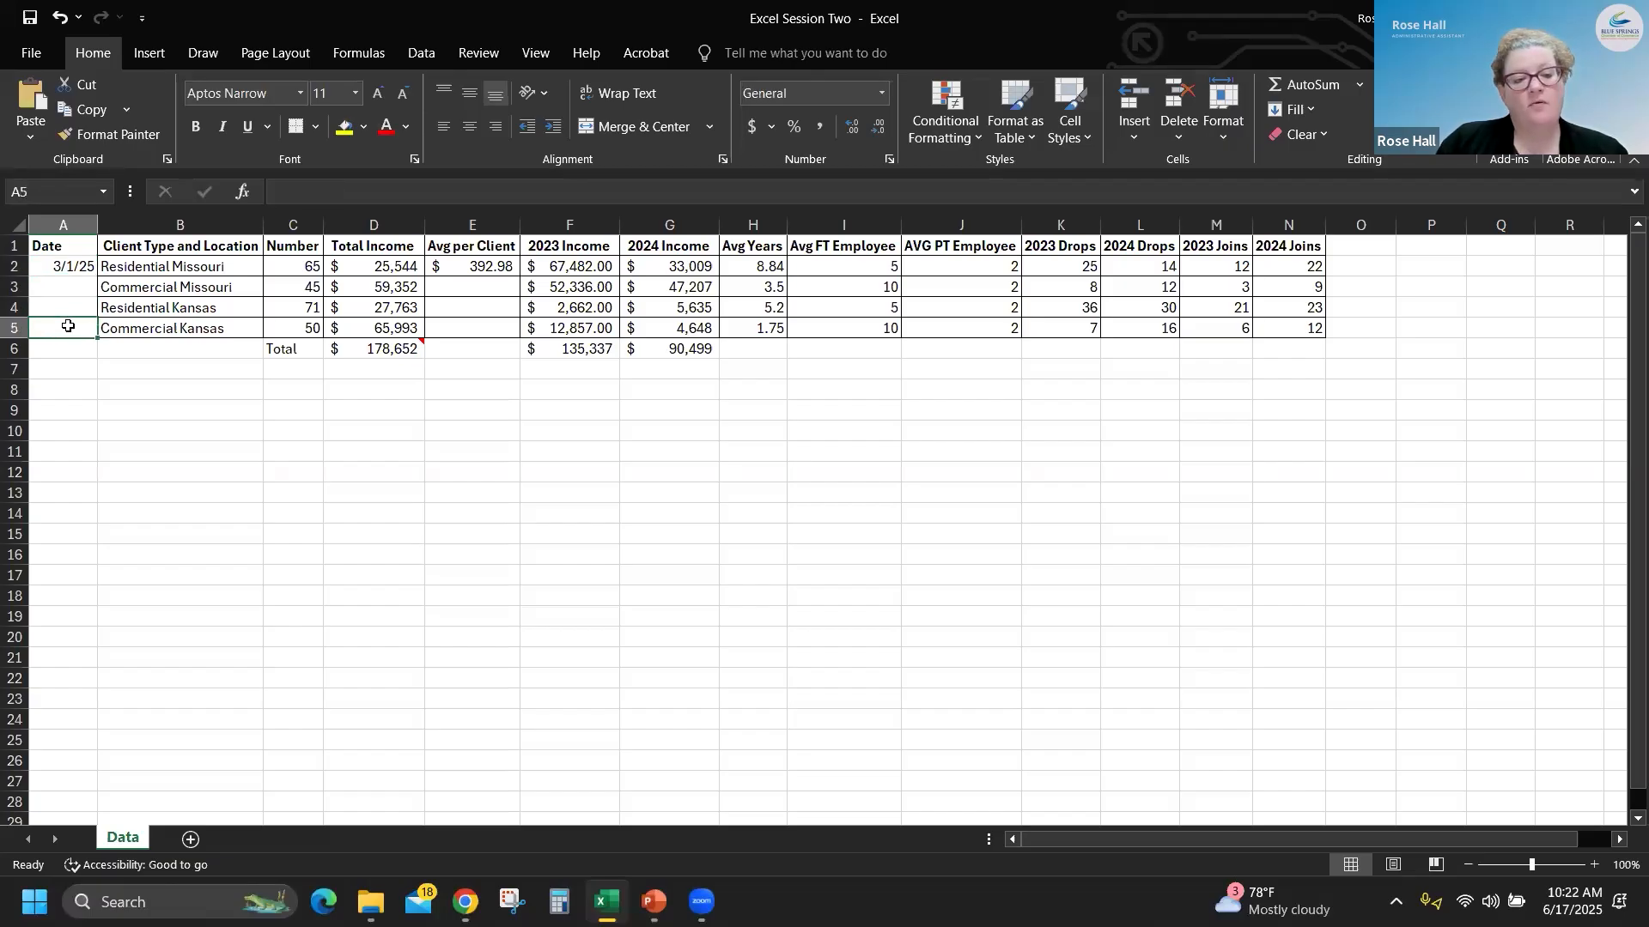
{"action": "left_click", "coordinate": [77, 271]}
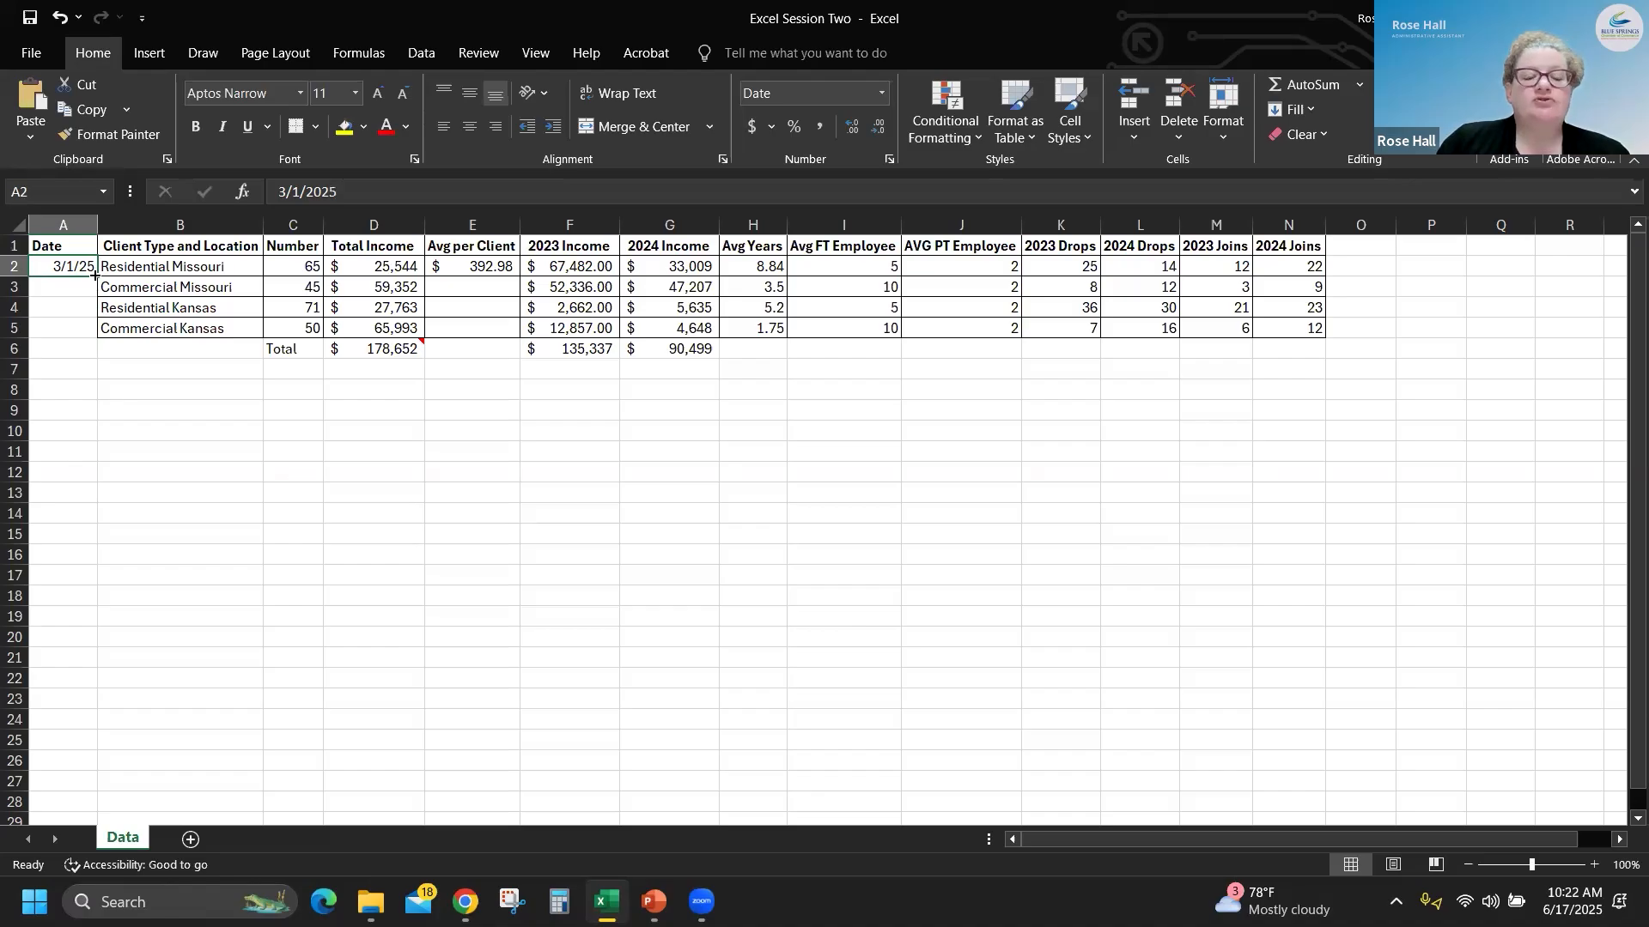
{"action": "left_click_drag", "start_coordinate": [95, 275], "coordinate": [96, 332]}
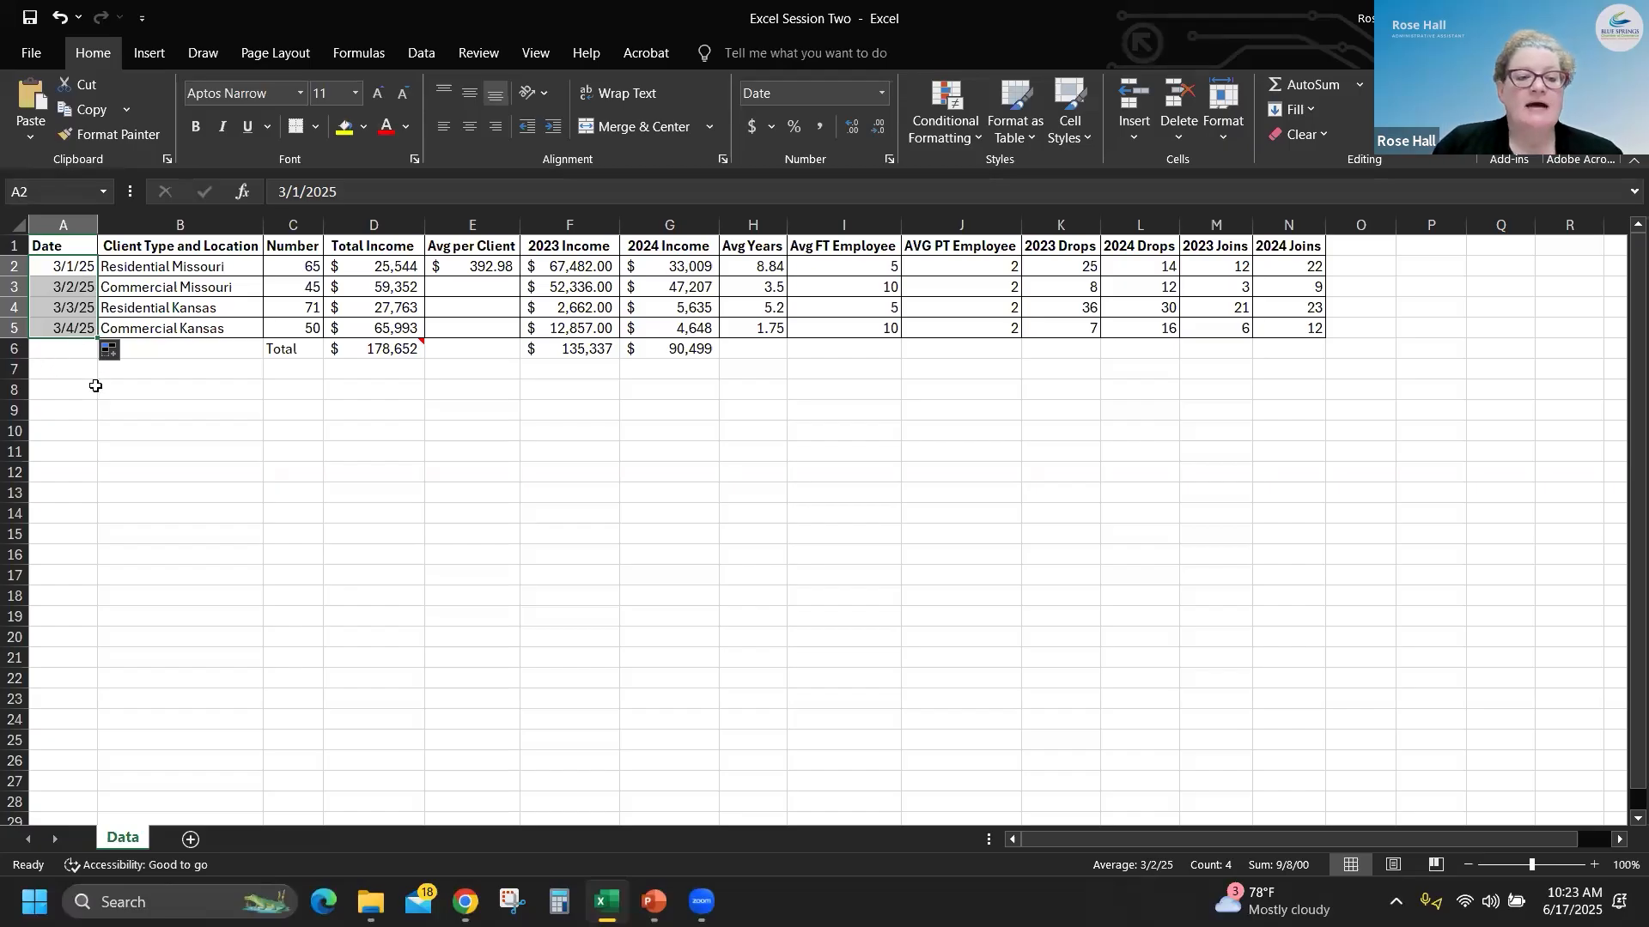
{"action": "left_click", "coordinate": [76, 353]}
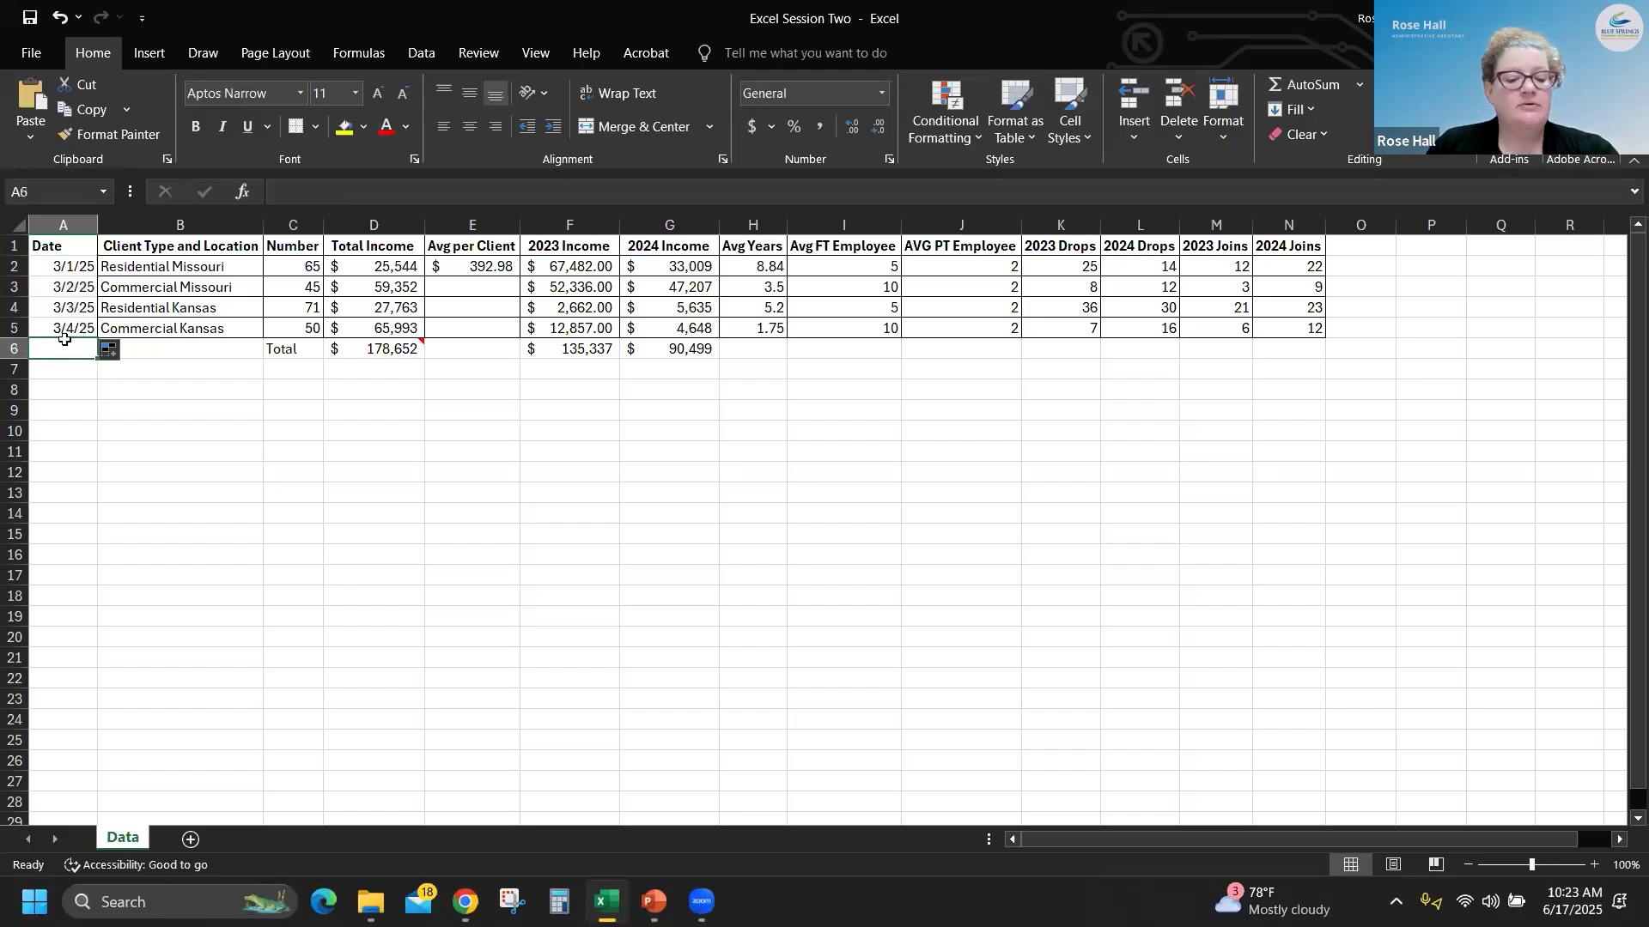
{"action": "key", "text": "ctrl+z"}
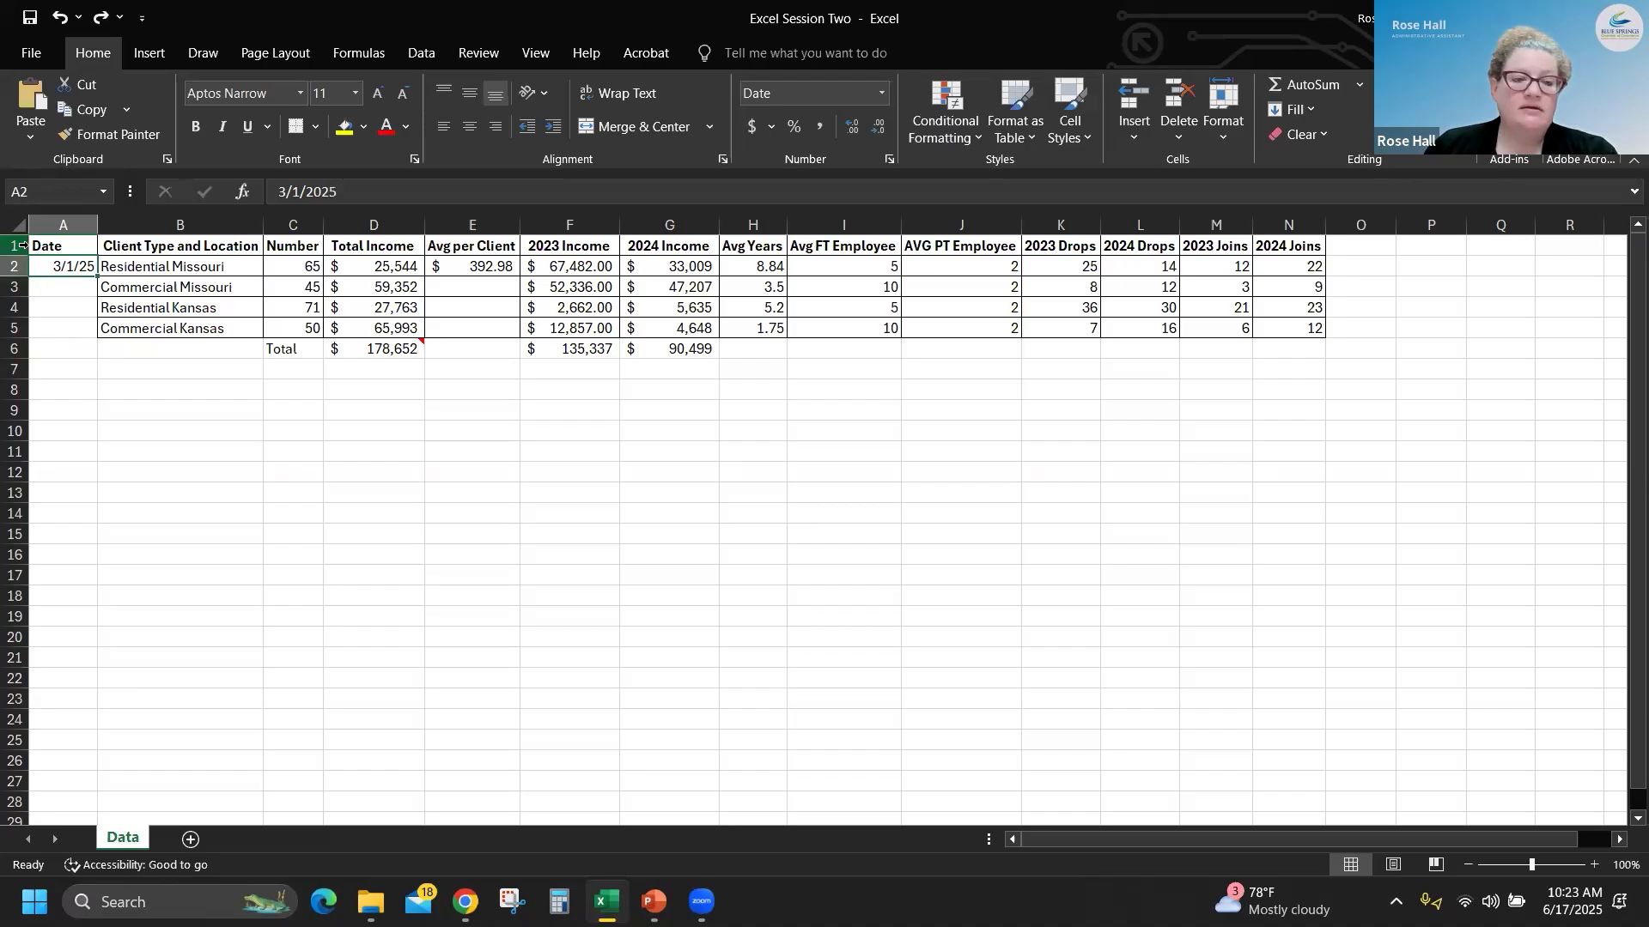
- Copy the date in A2 and paste it into A3 and on into A4:A5
{"action": "key", "text": "ctrl+c"}
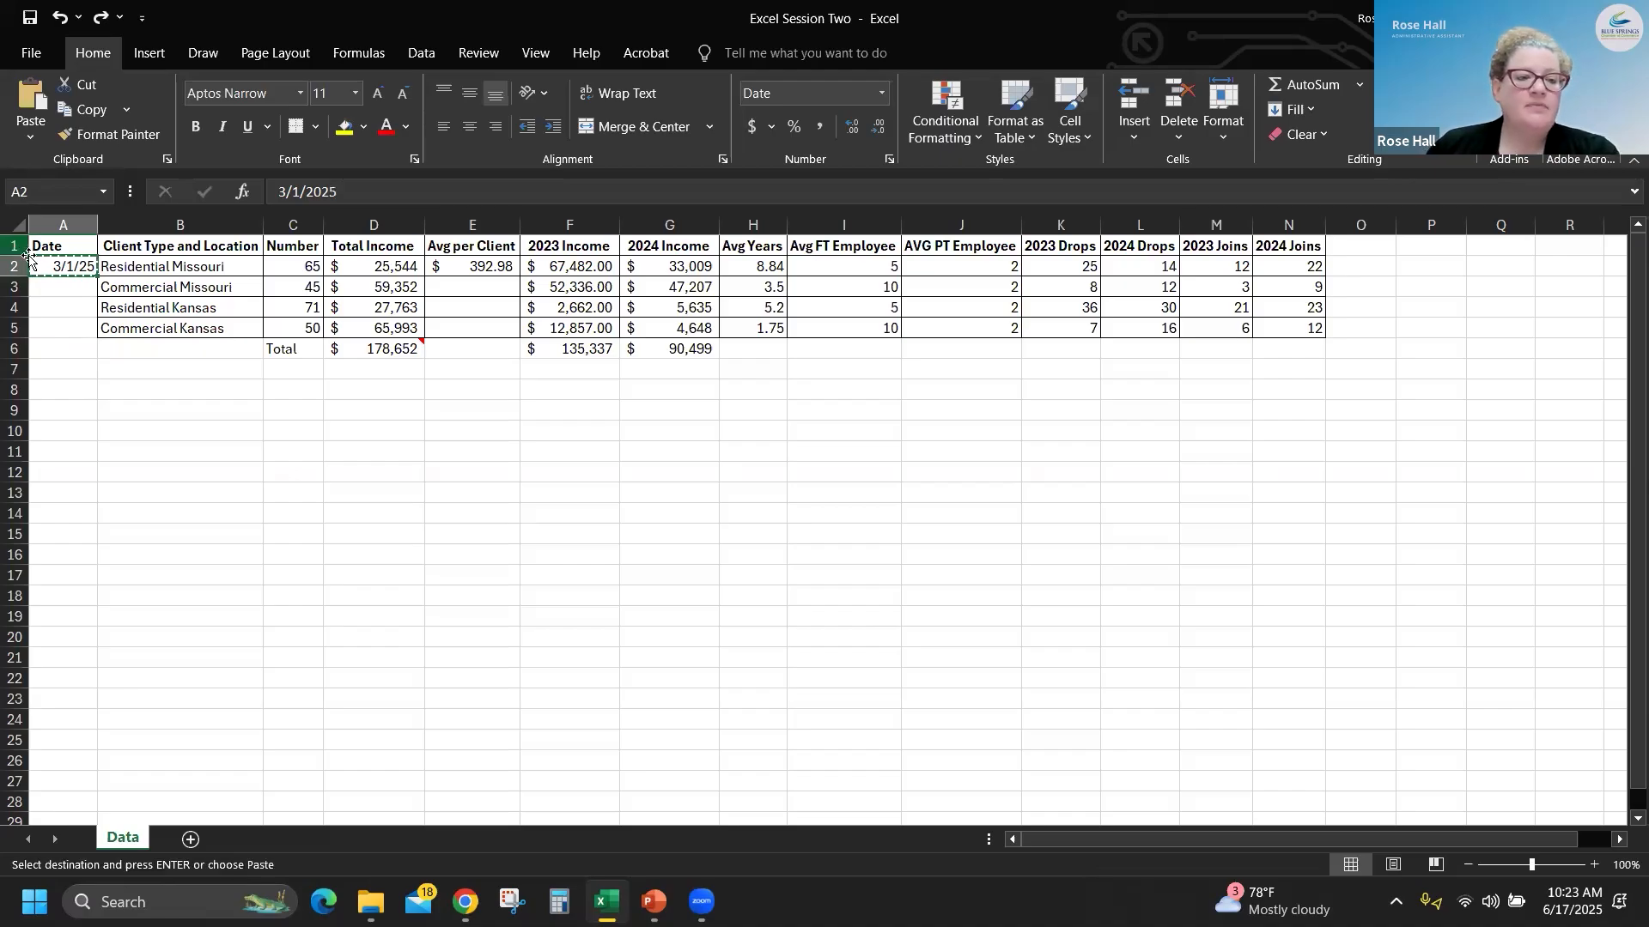
{"action": "left_click", "coordinate": [67, 288]}
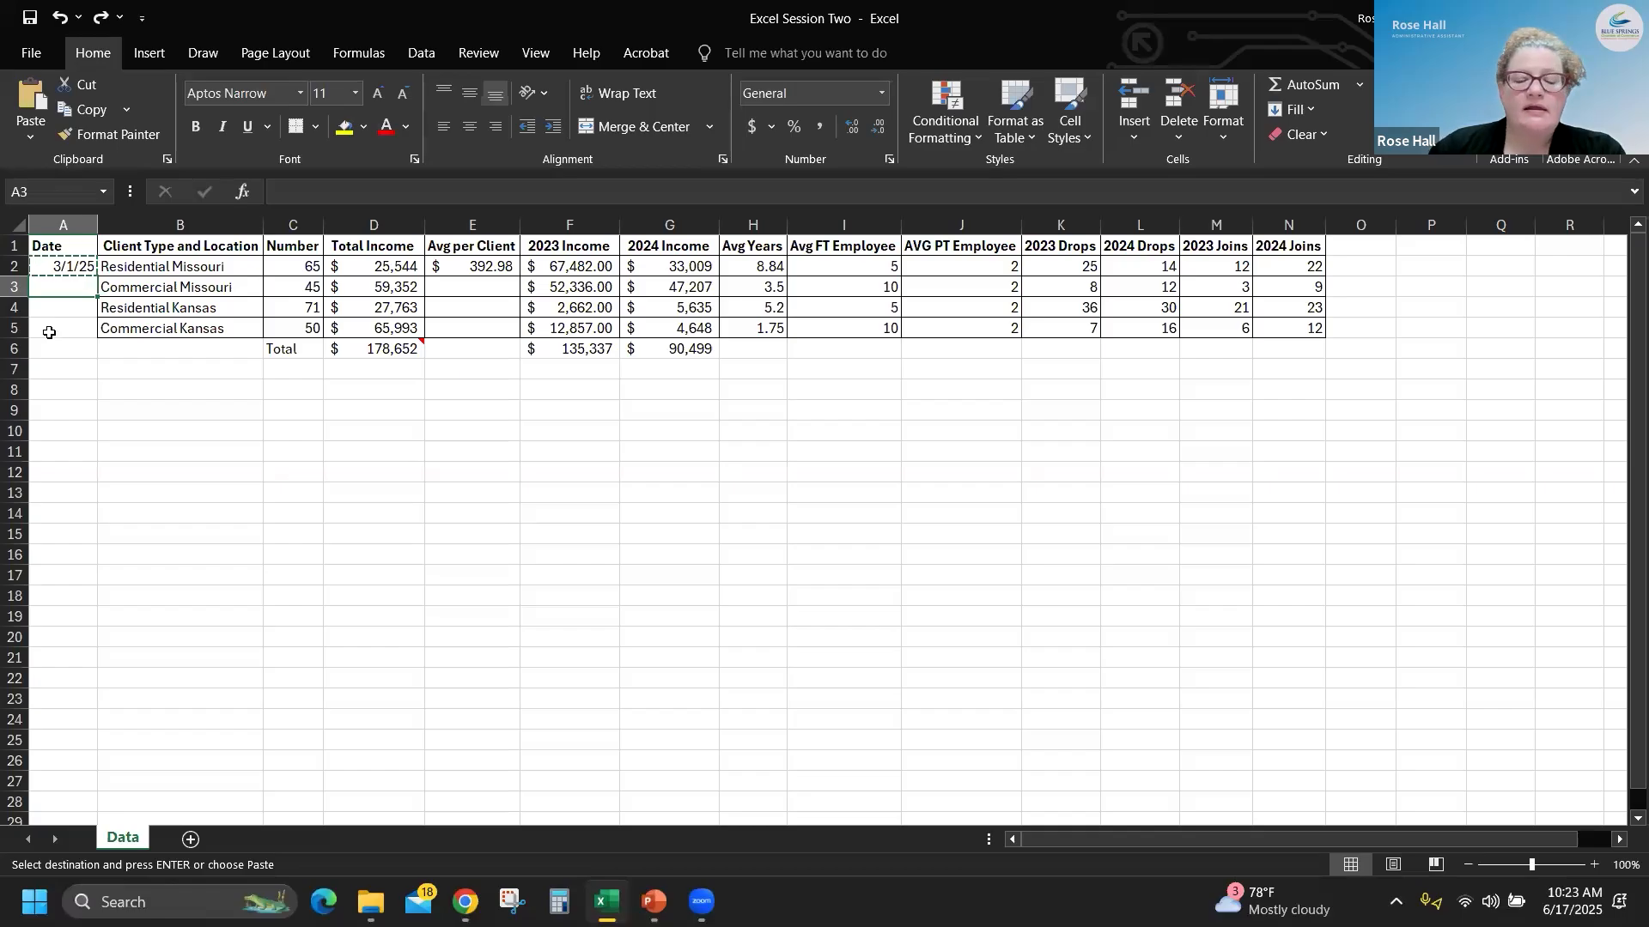
{"action": "key", "text": "Return"}
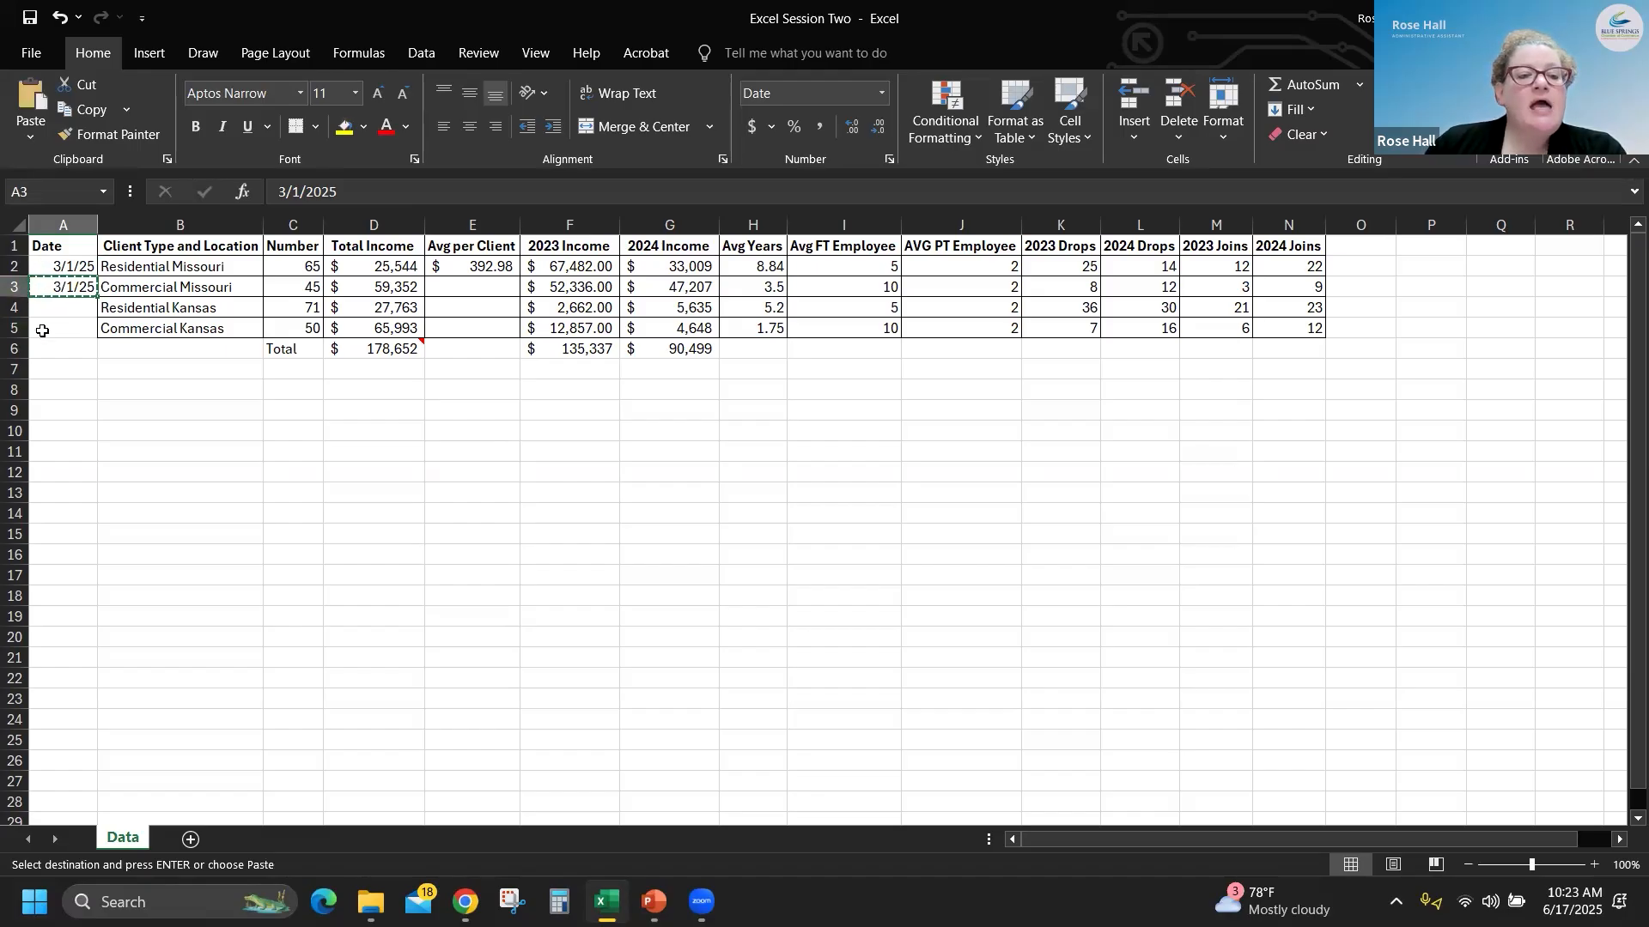
{"action": "left_click_drag", "start_coordinate": [54, 306], "coordinate": [54, 328]}
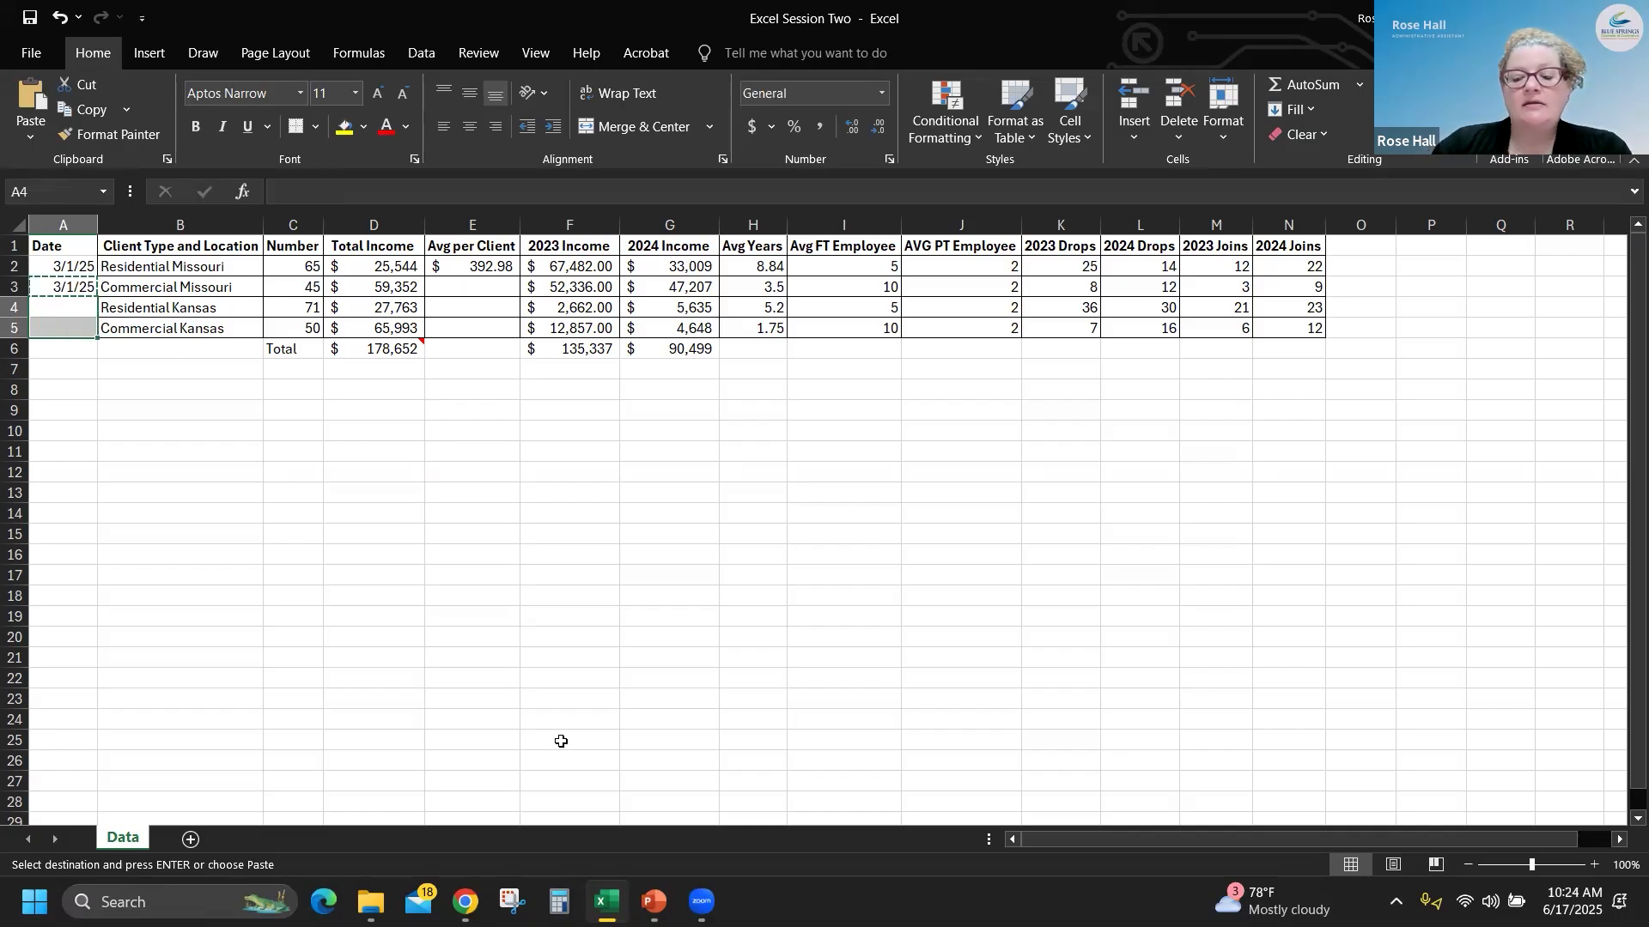
{"action": "key", "text": "Return"}
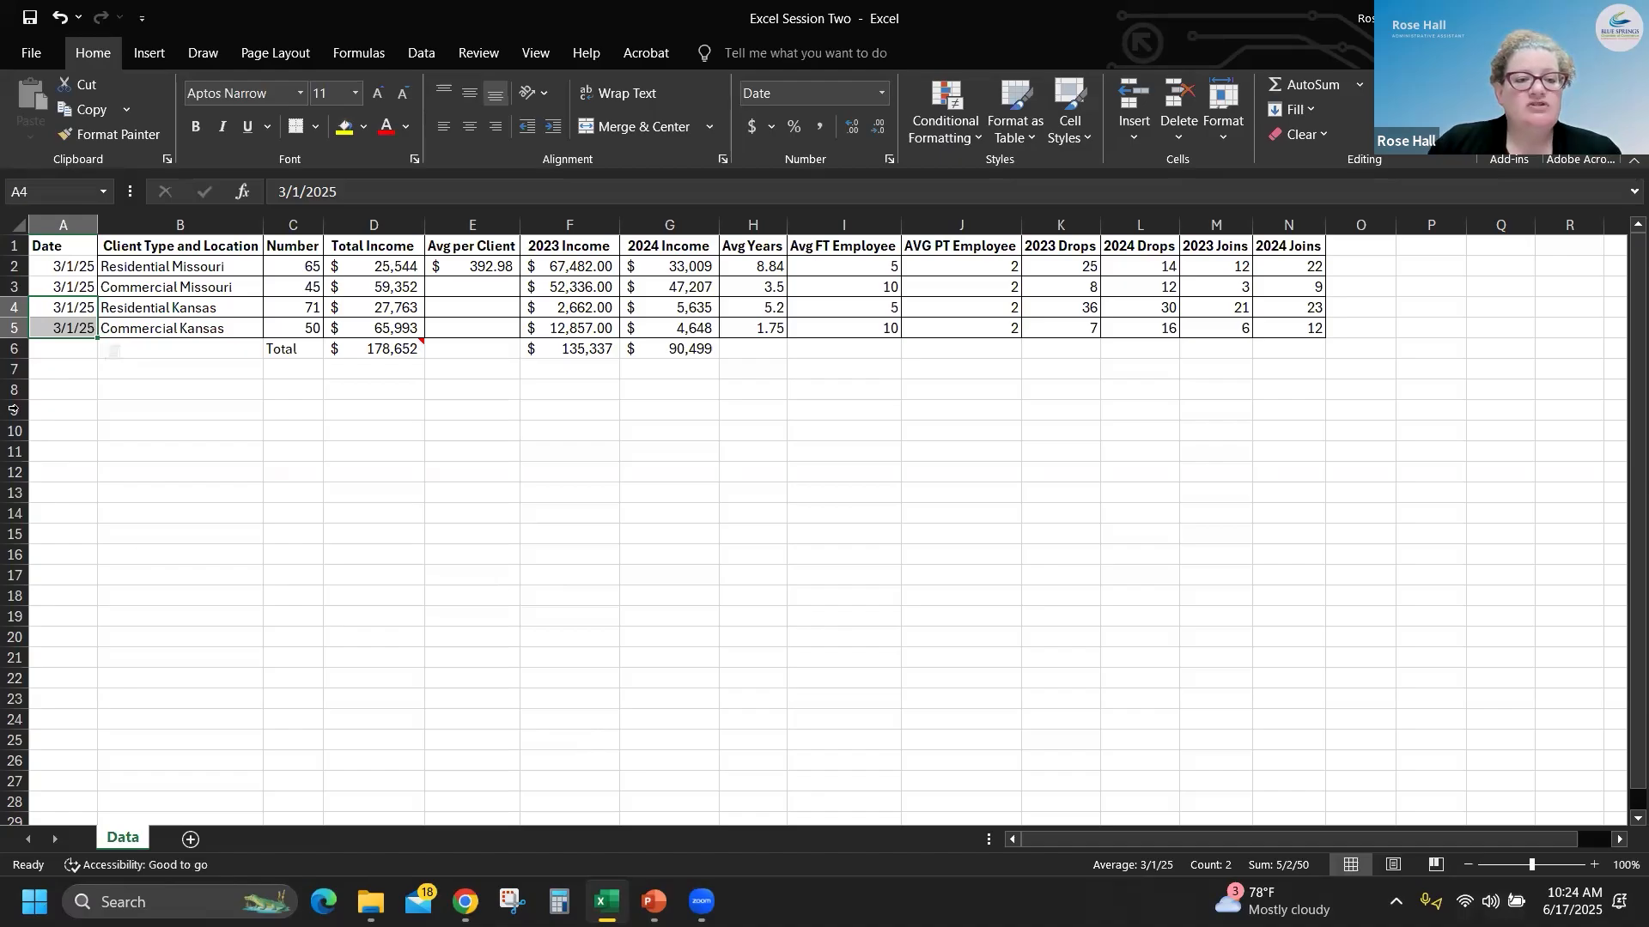
- Enter 1/3 in cell A8 below the table
{"action": "left_click", "coordinate": [46, 392]}
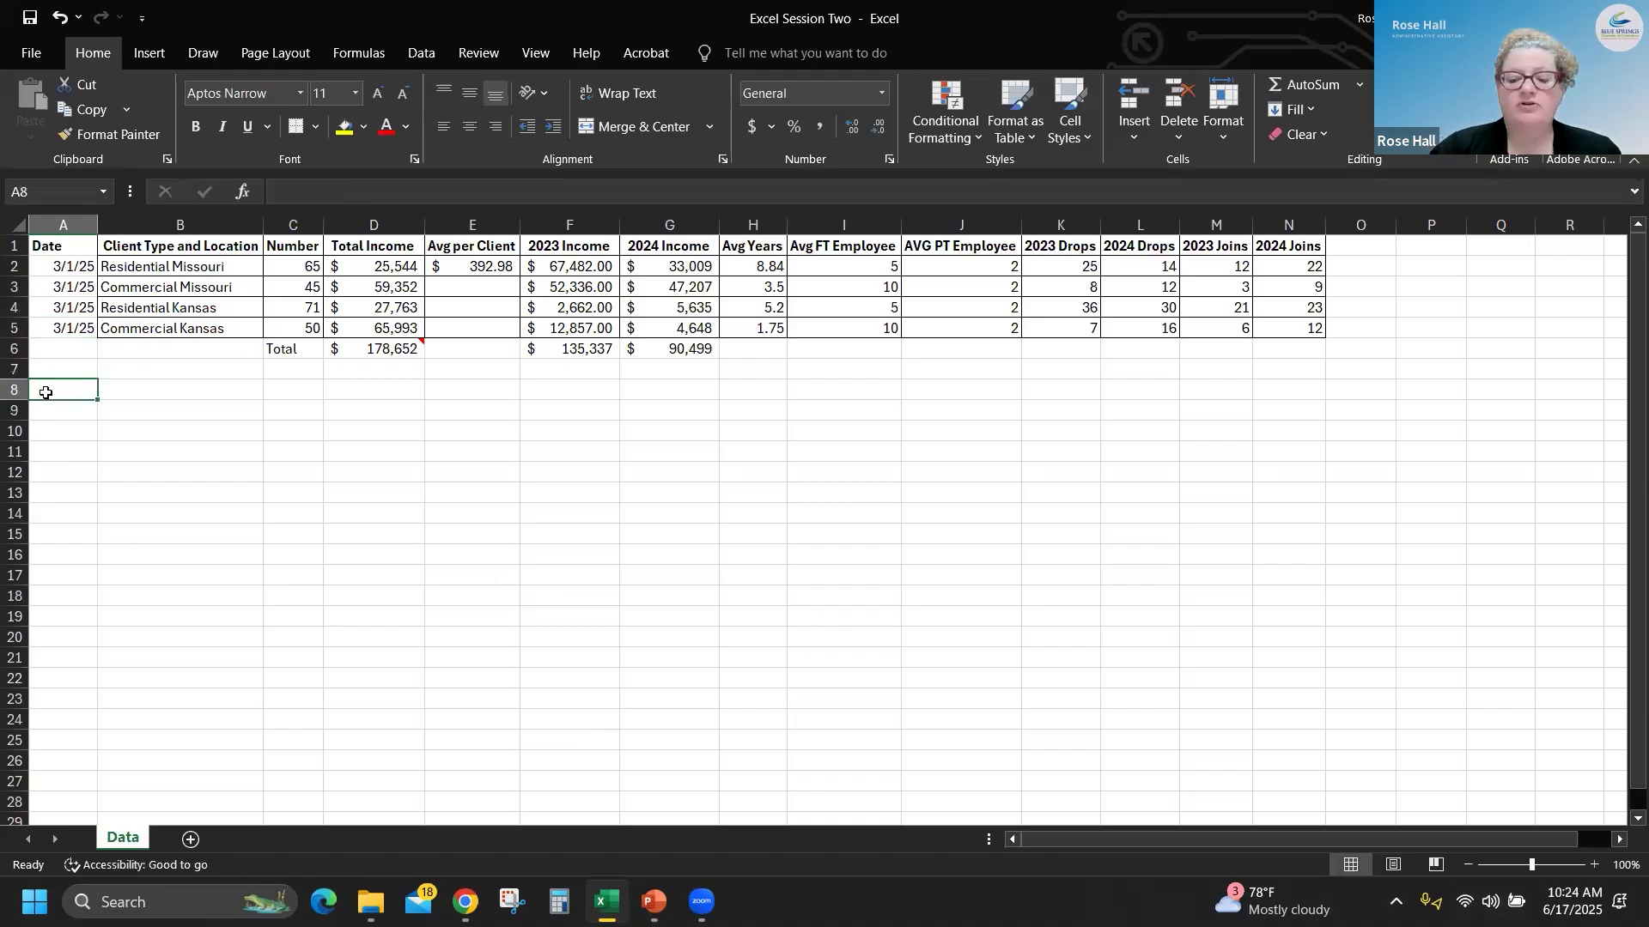
{"action": "type", "text": "1/3"}
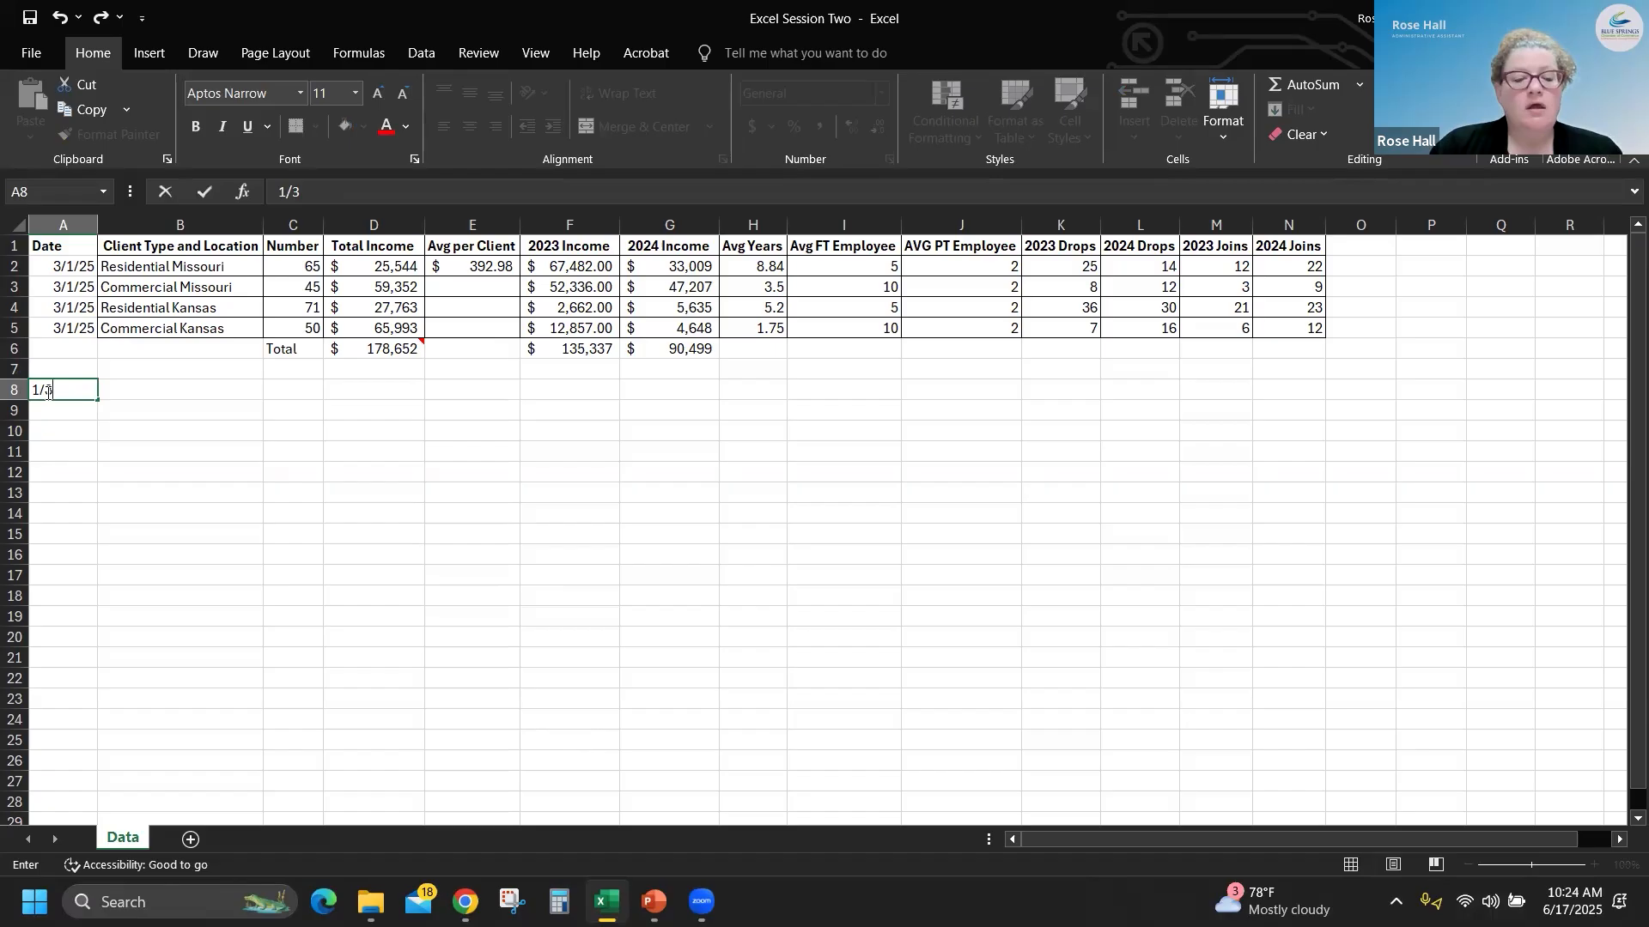
{"action": "key", "text": "Return"}
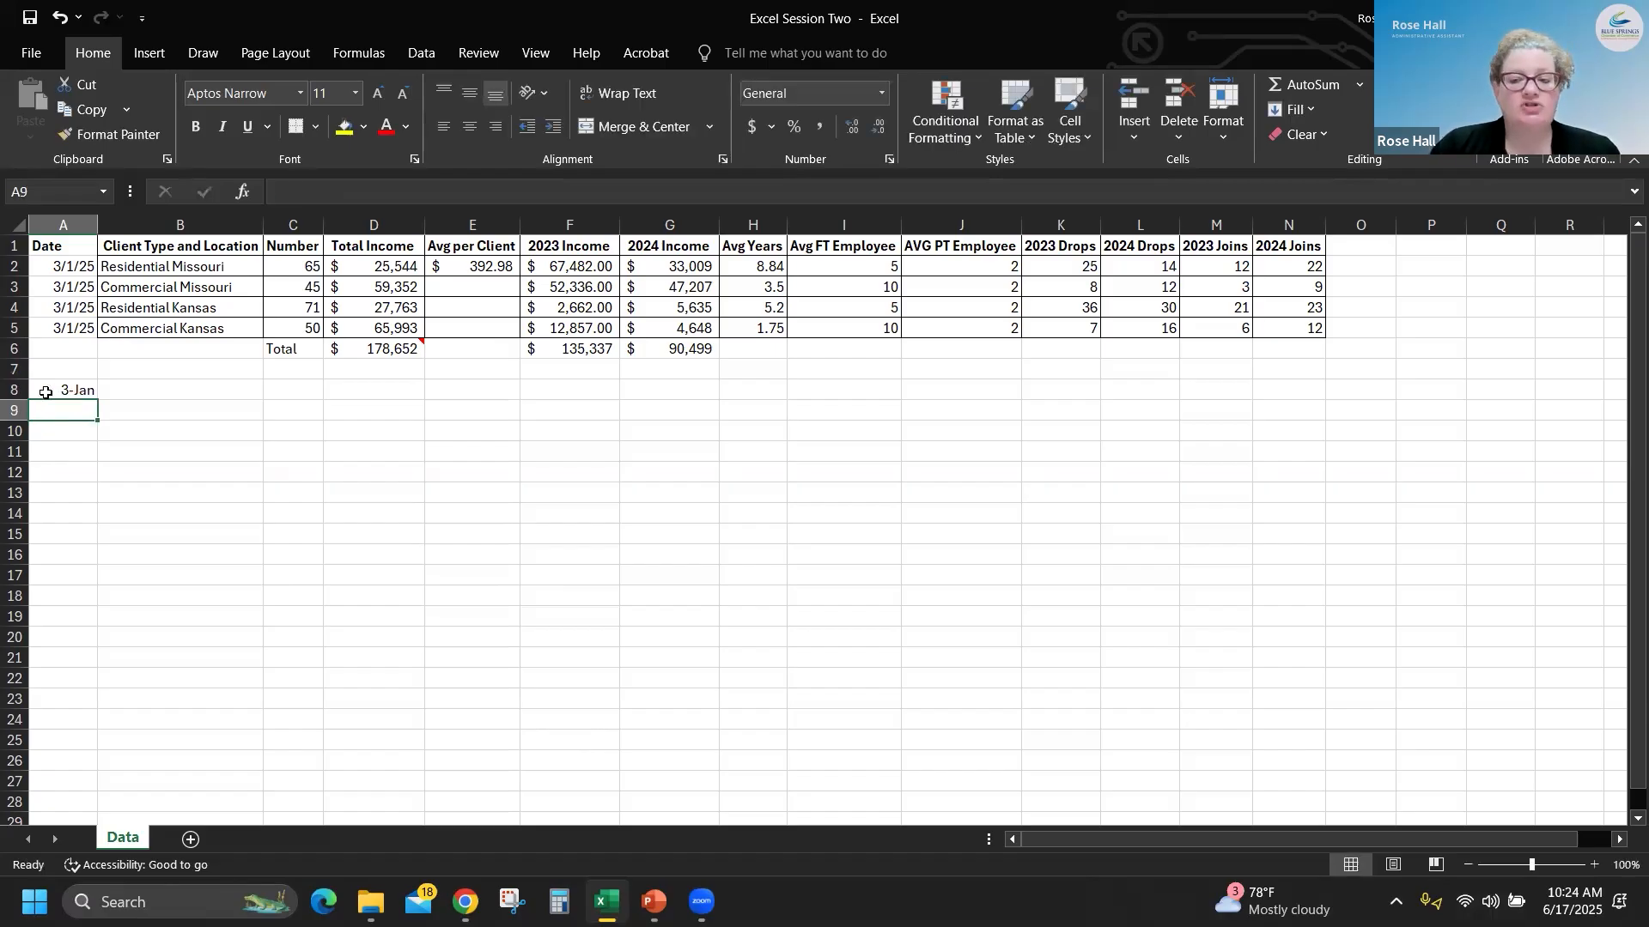
- Format A8 as a Fraction of up to one digit (1/4) and enter 1/3 in it again
{"action": "left_click", "coordinate": [64, 393]}
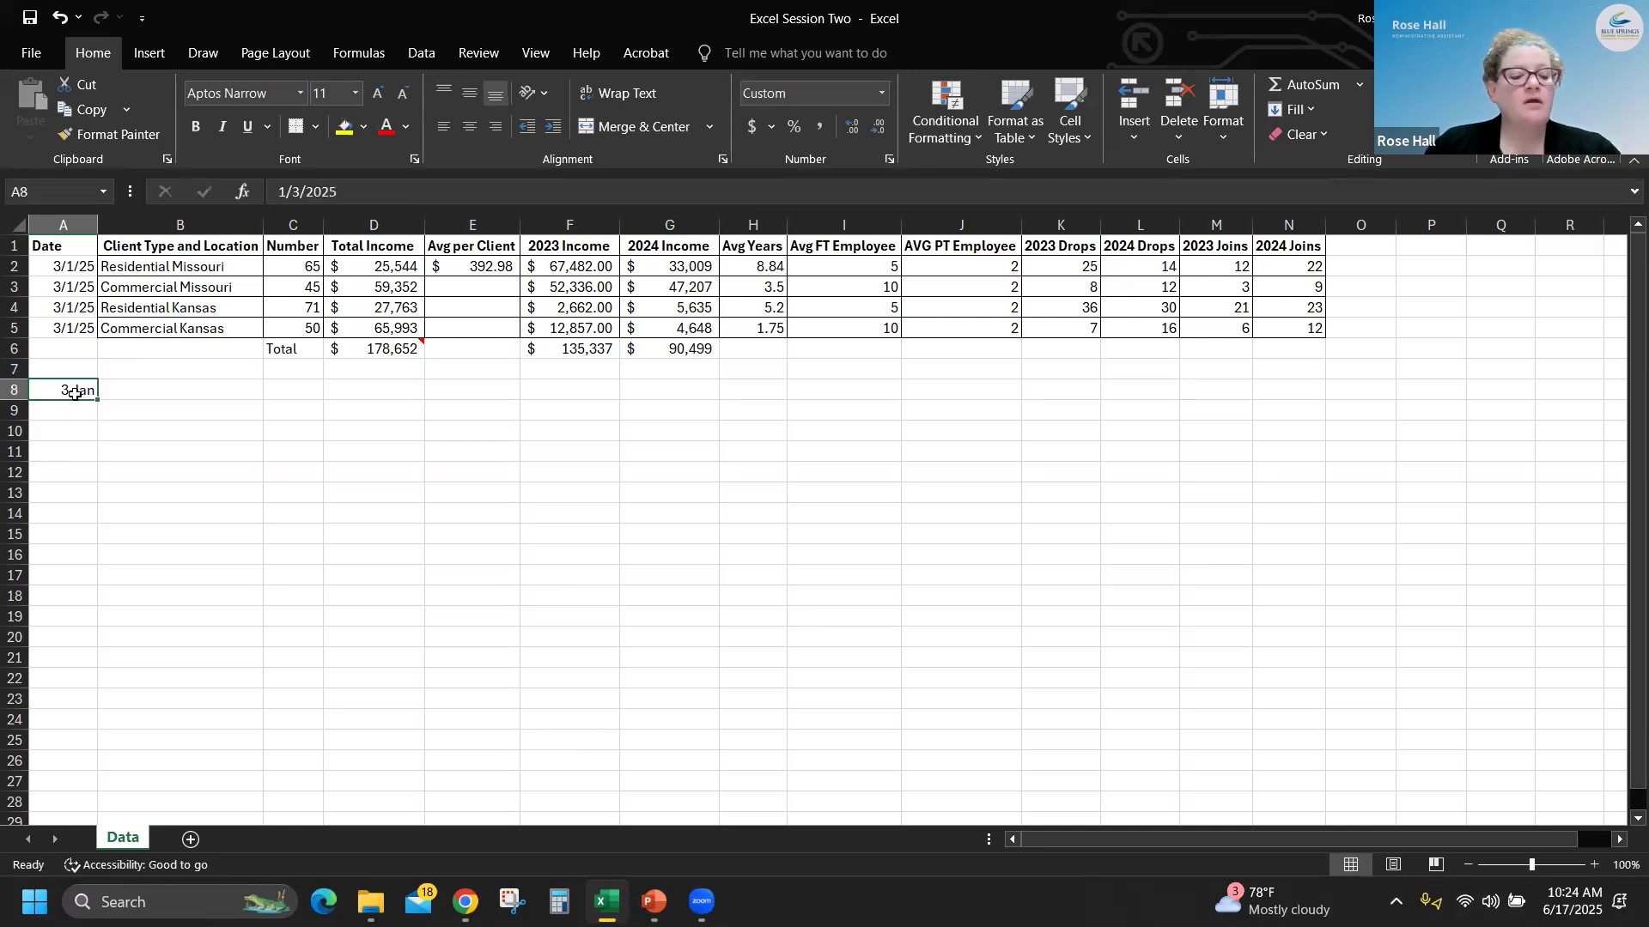
{"action": "key", "text": "ctrl+1"}
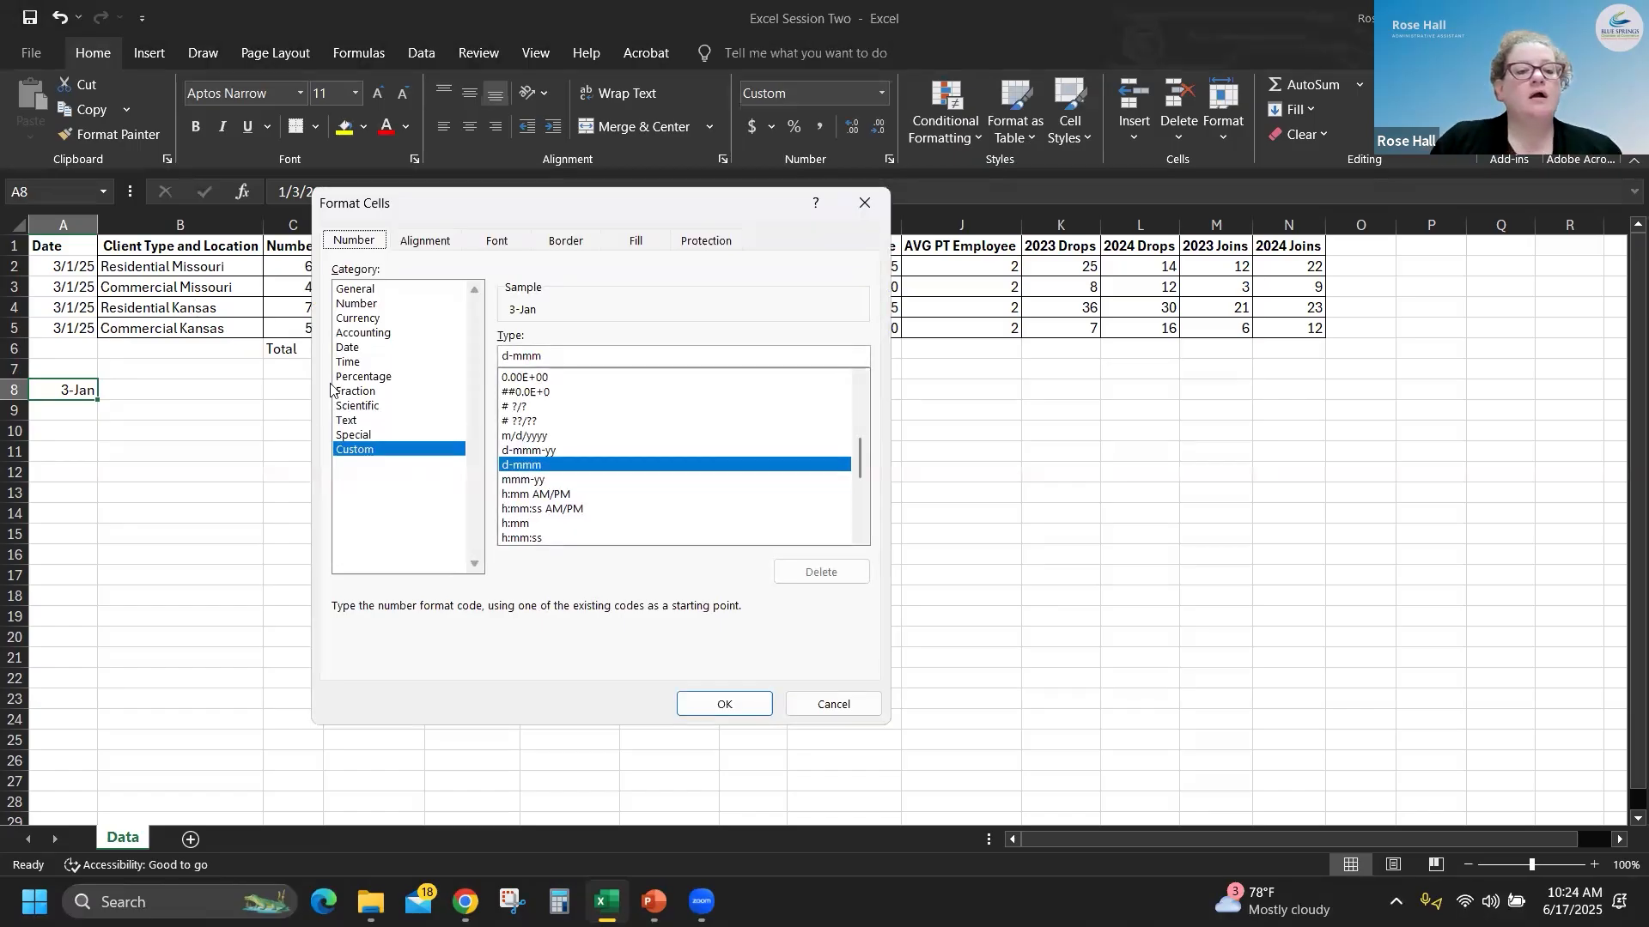
{"action": "left_click", "coordinate": [355, 392]}
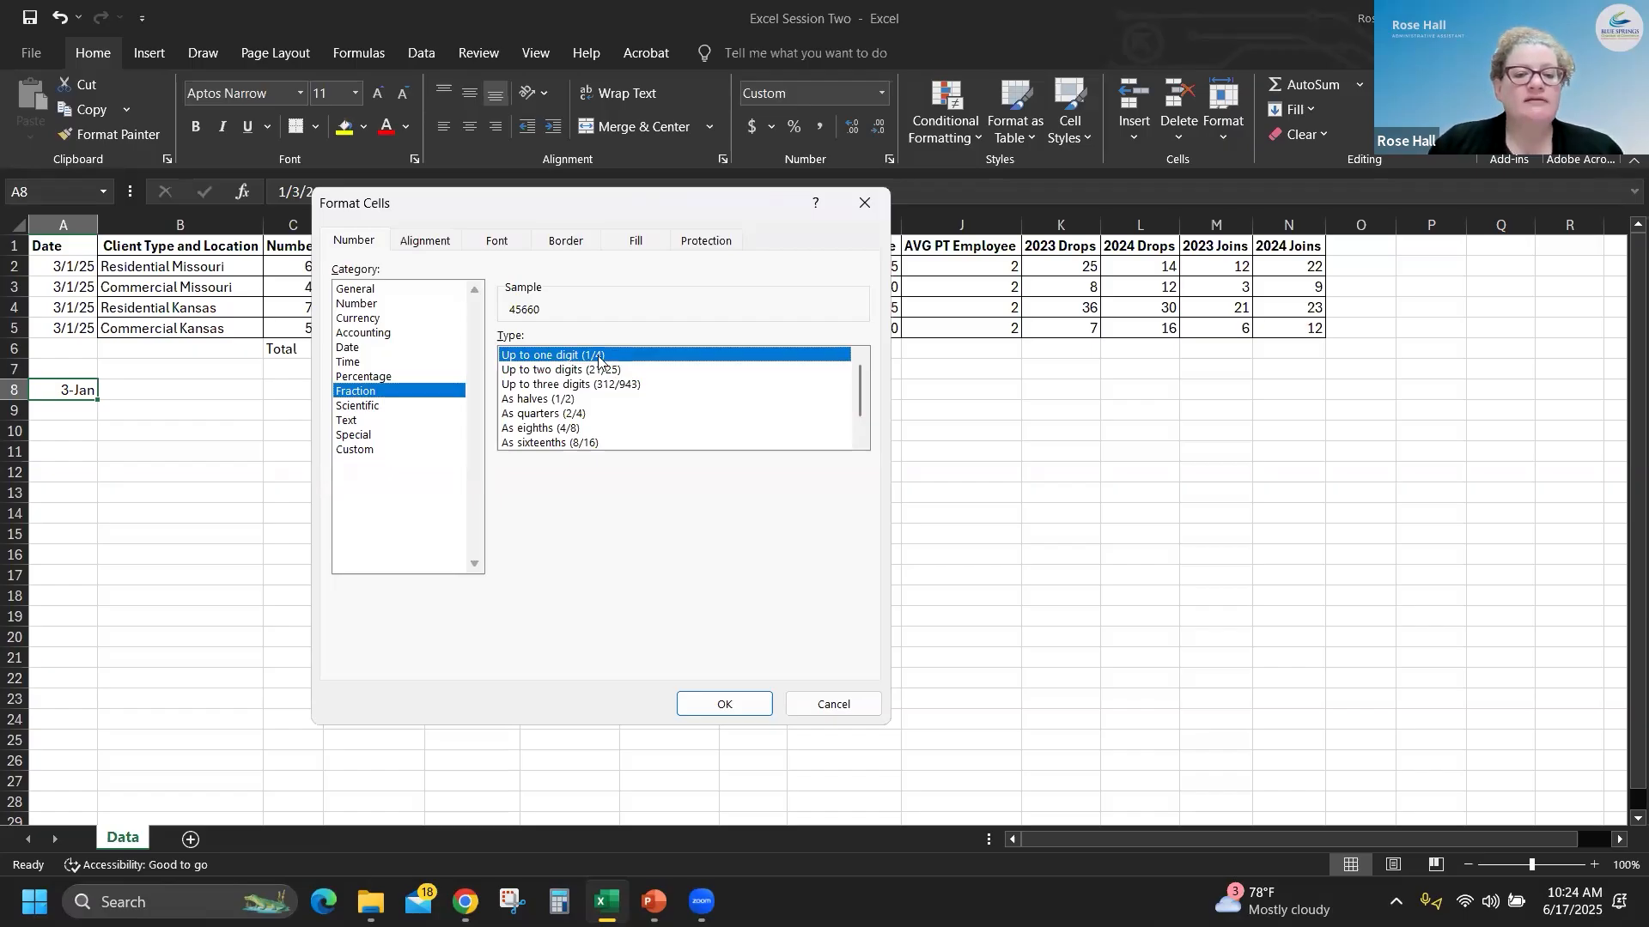
{"action": "left_click", "coordinate": [740, 706]}
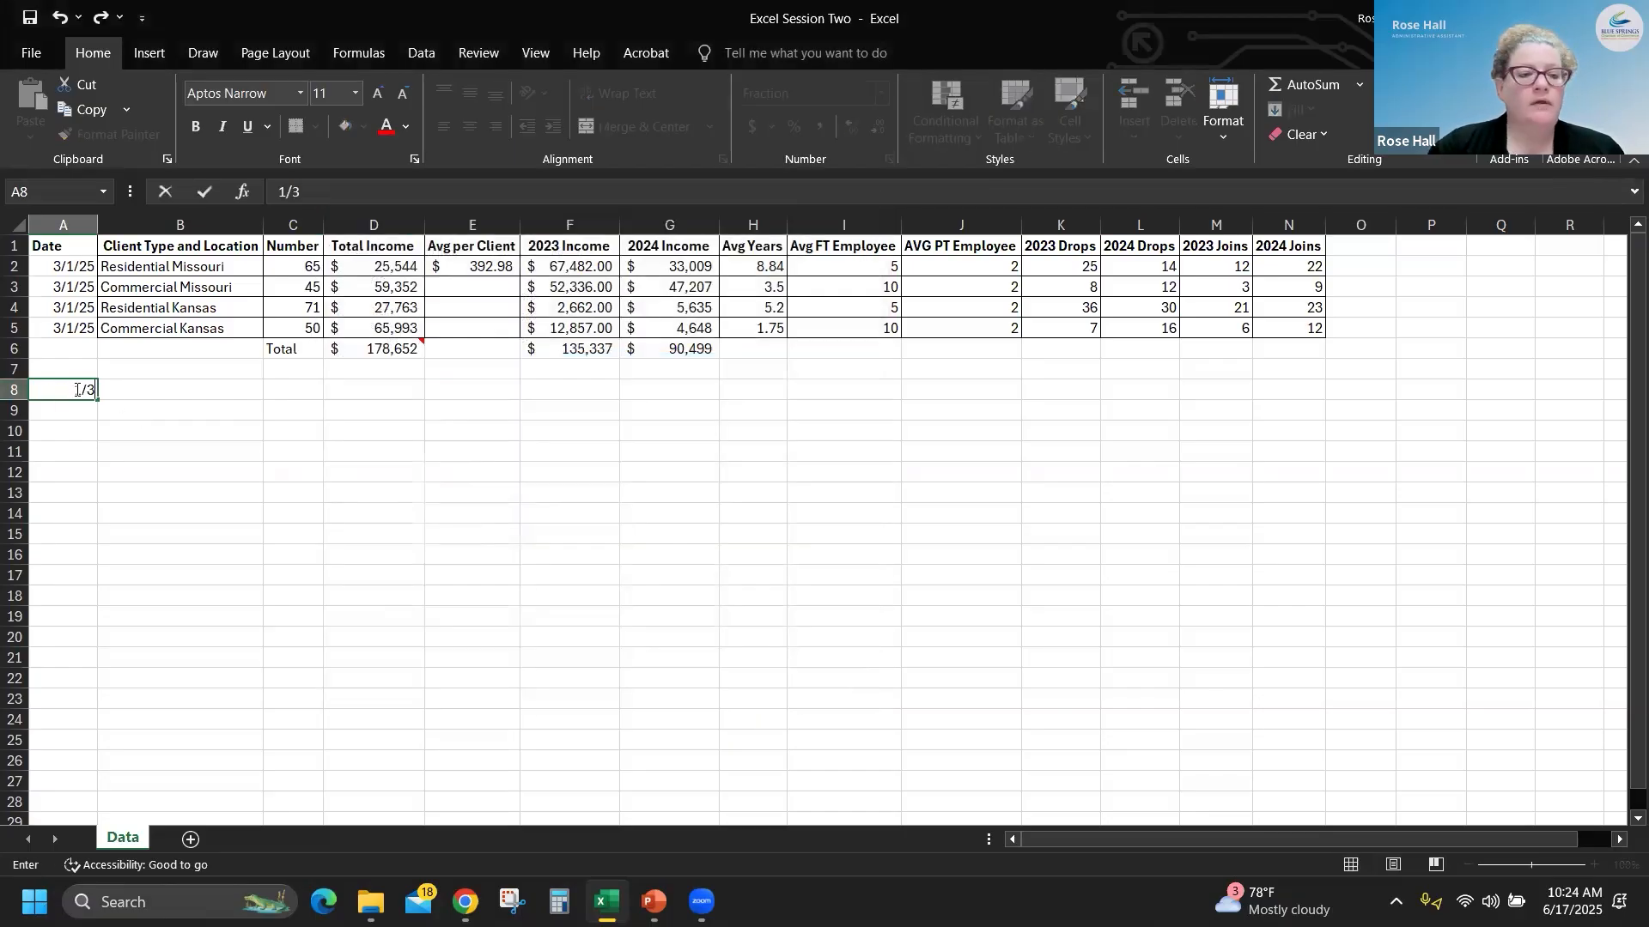
{"action": "type", "text": "3"}
{"action": "key", "text": "Return"}
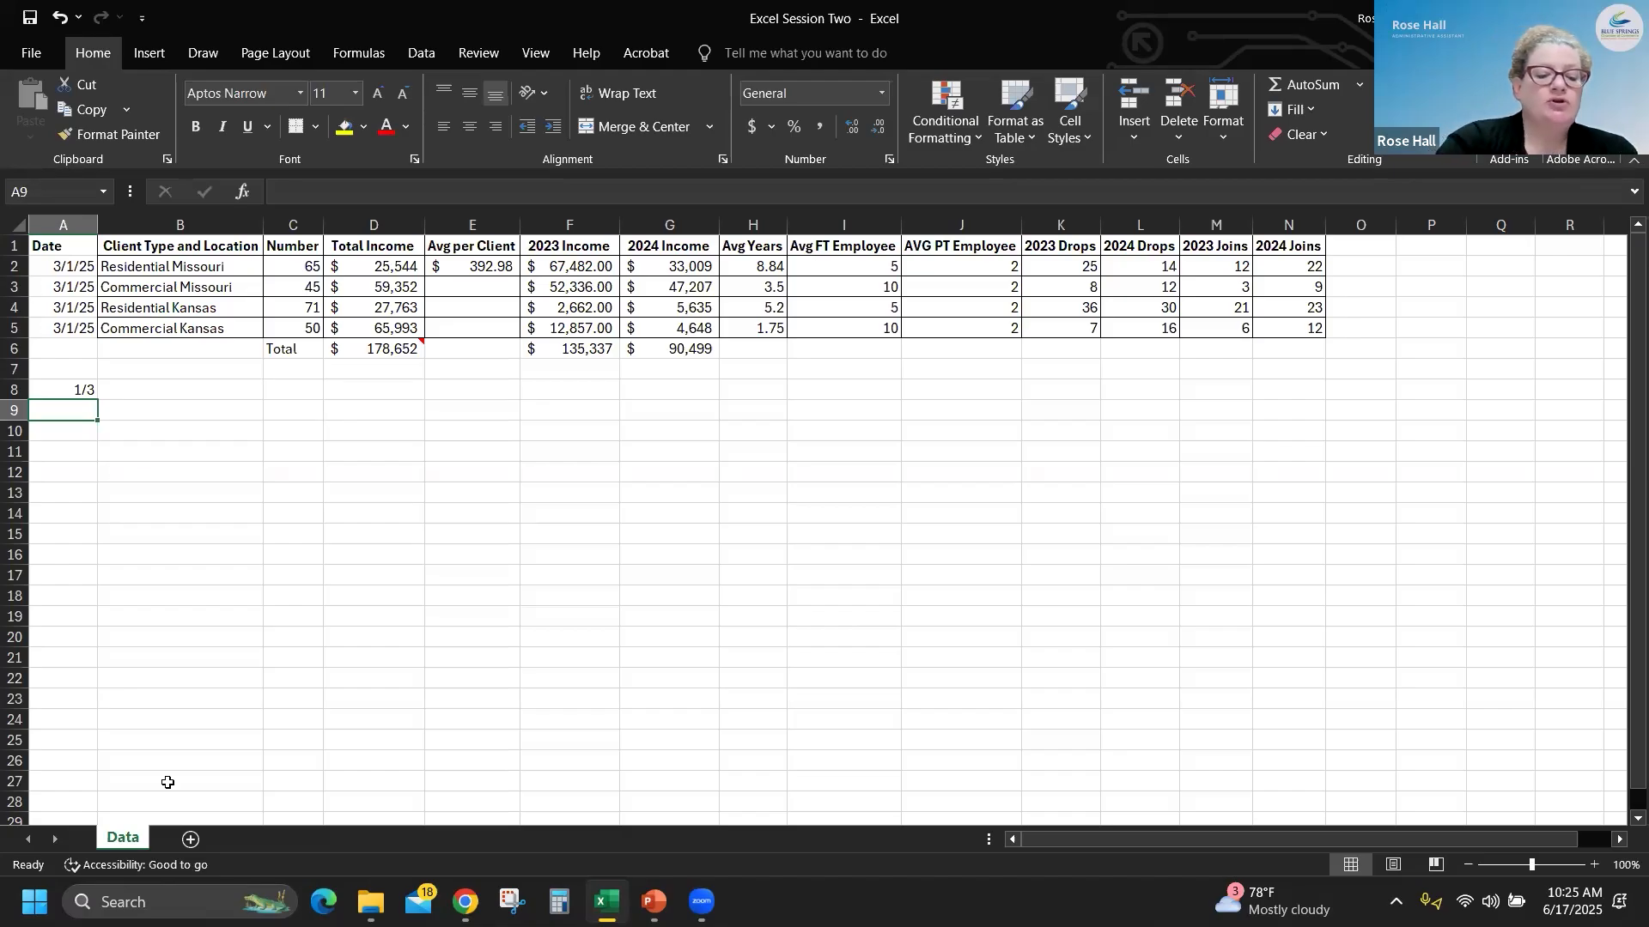
- Return to A1, select the entire Date column, and insert a blank column before it
{"action": "key", "text": "ctrl+Home"}
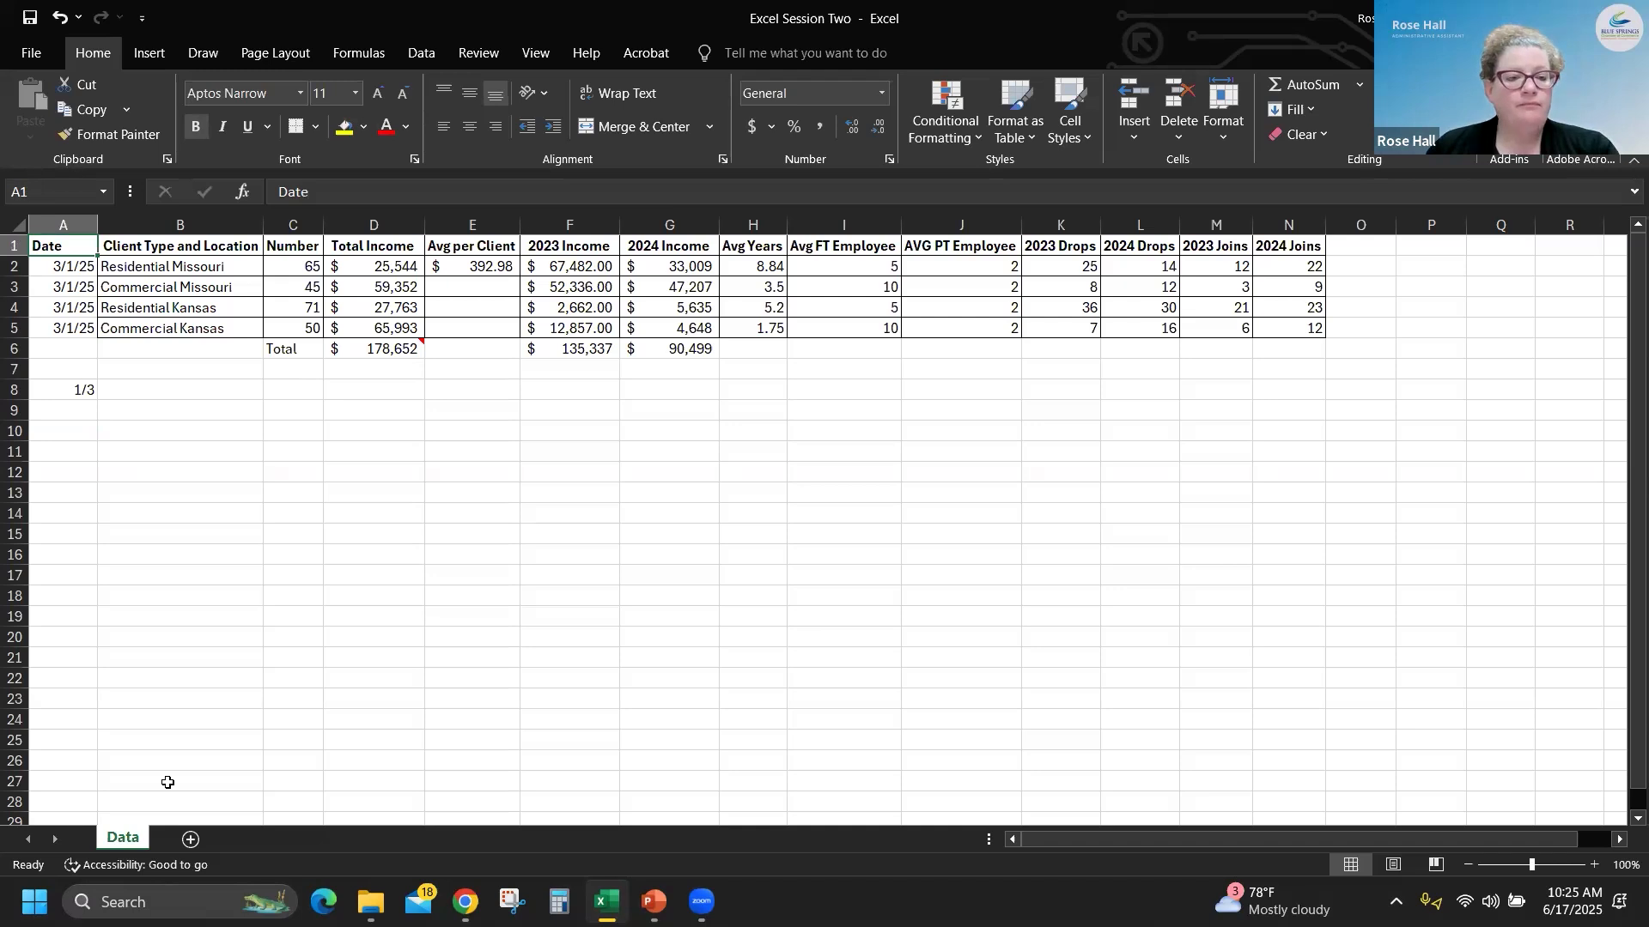
{"action": "key", "text": "ctrl+space"}
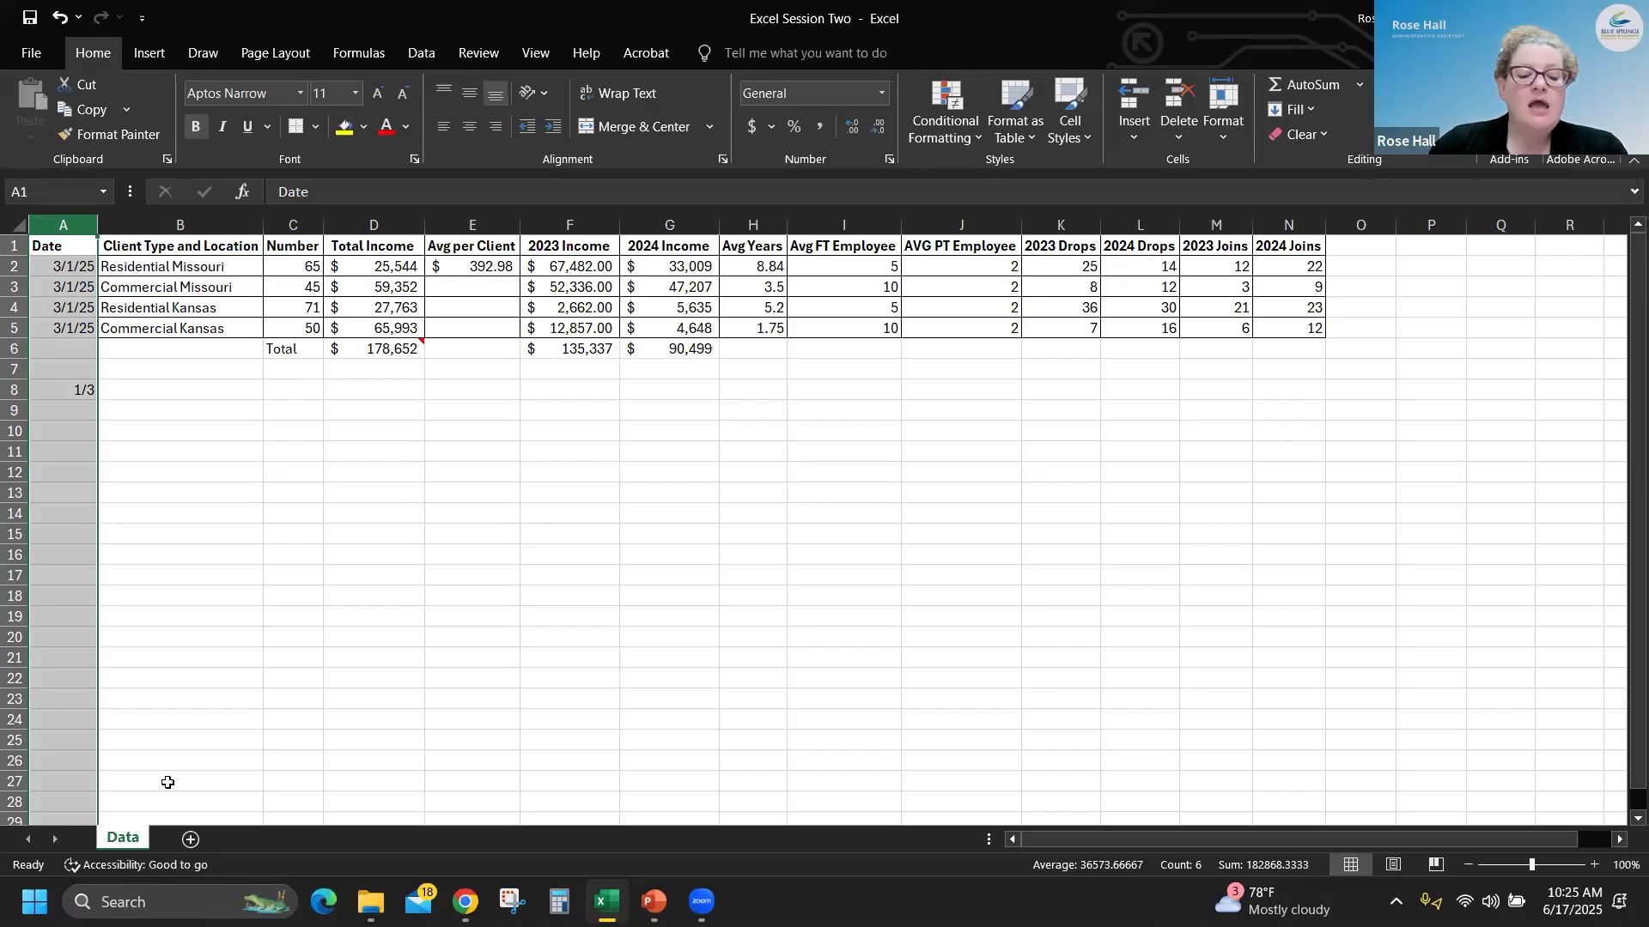
{"action": "key", "text": "ctrl+shift+plus"}
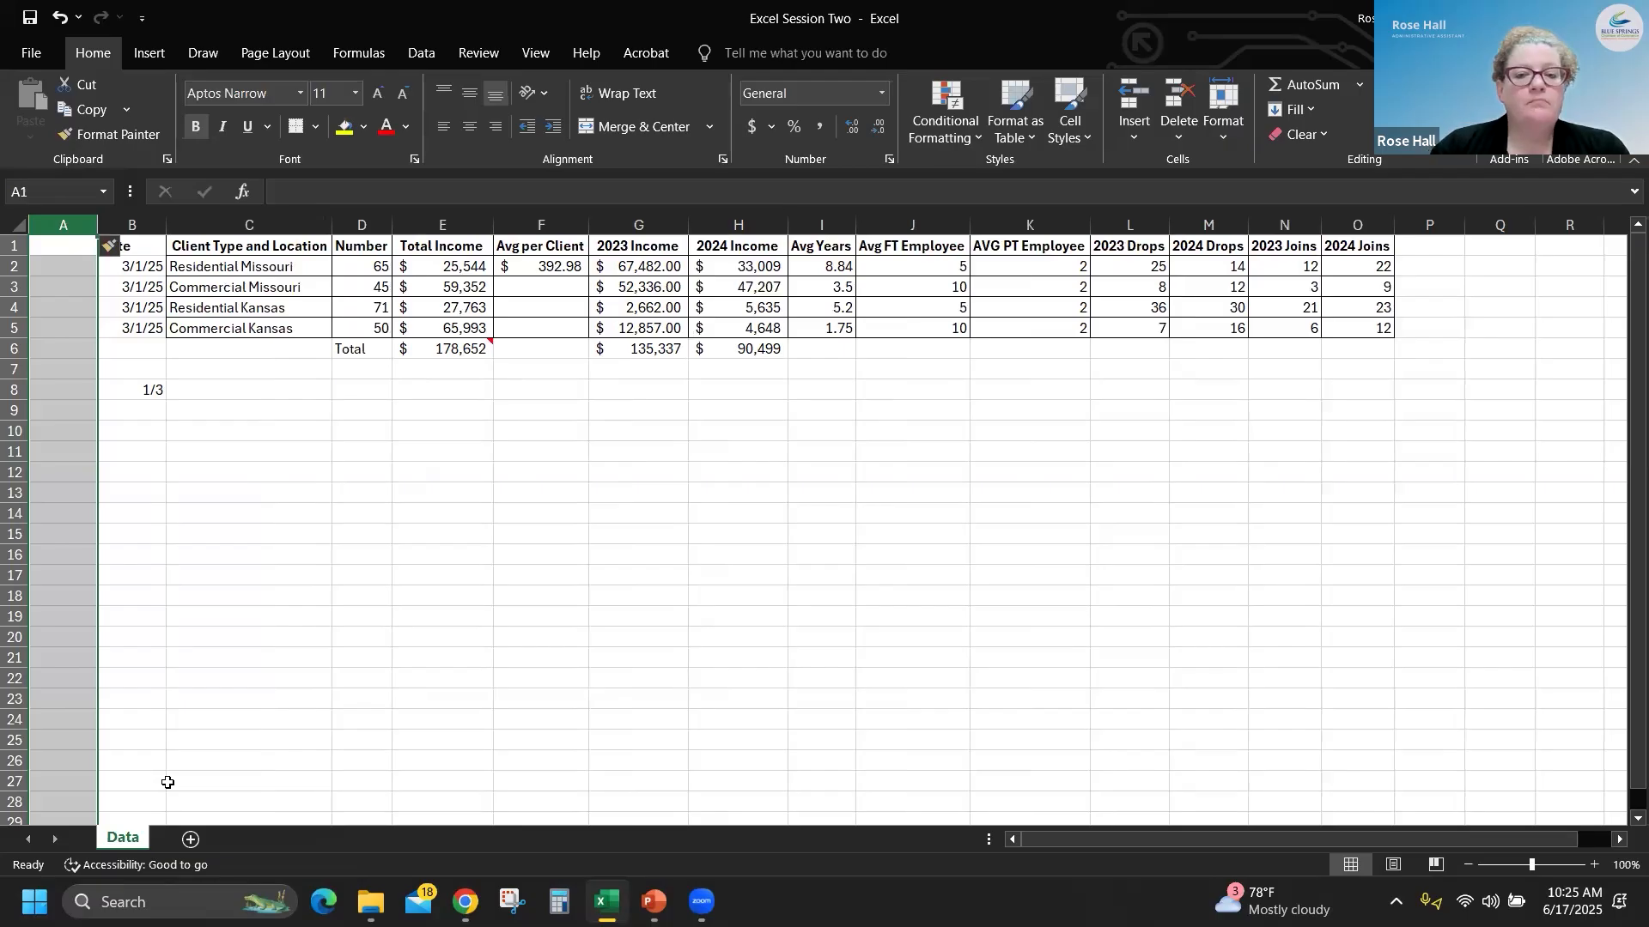
- Enter the header Sales Rep in cell A1 of the new blank column
{"action": "left_click", "coordinate": [57, 245]}
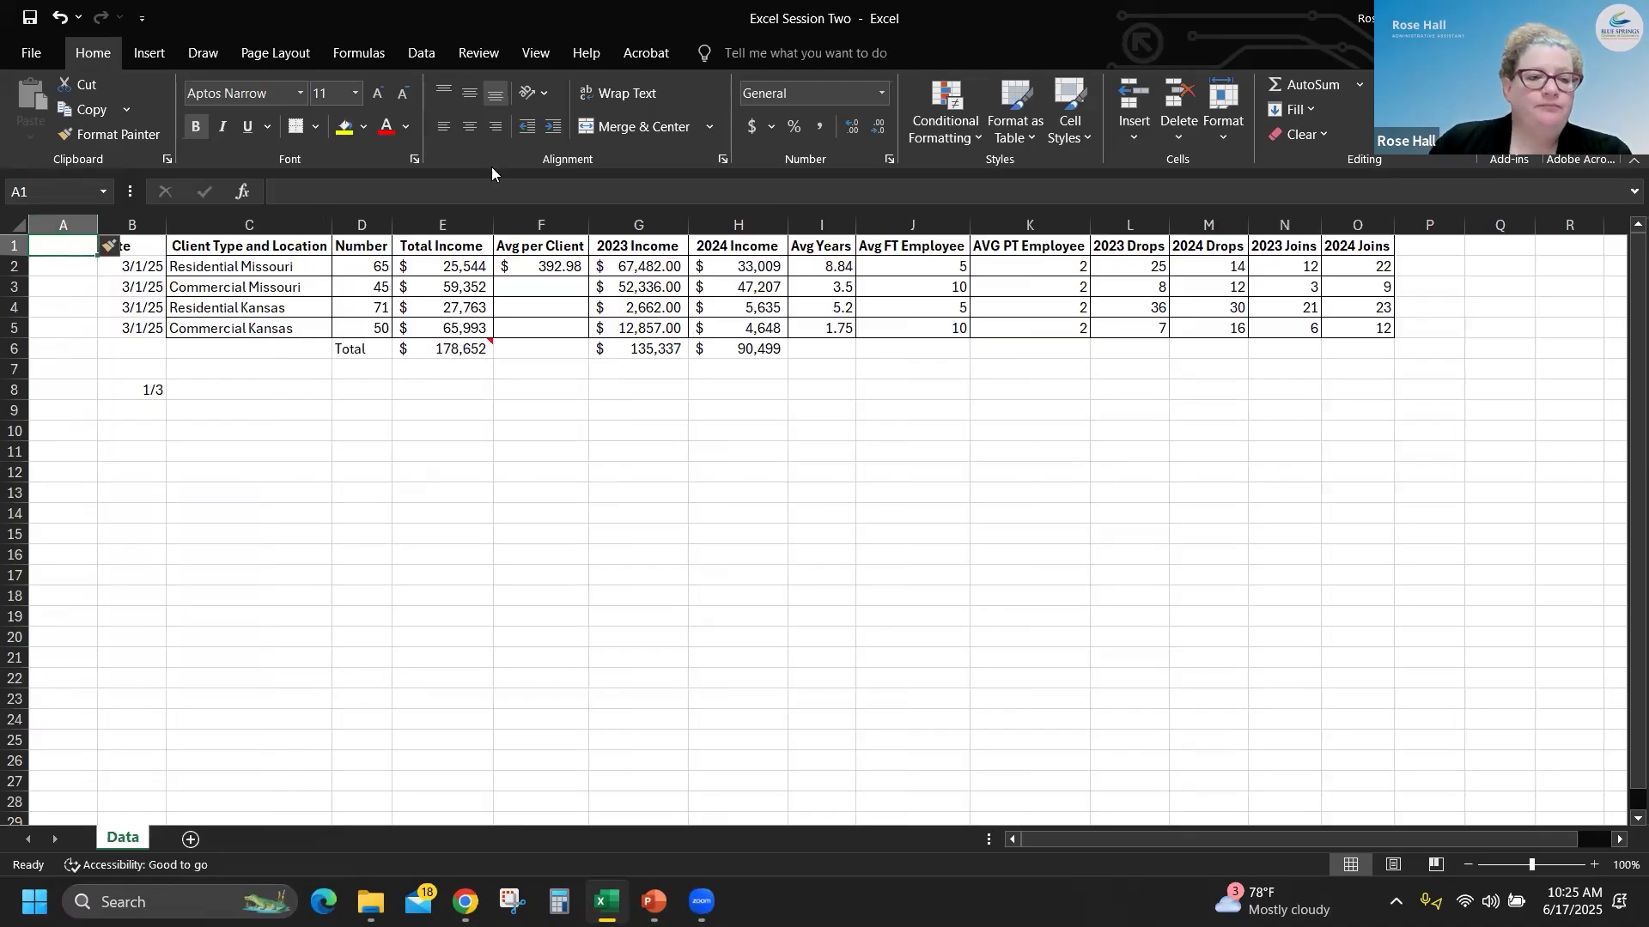
{"action": "type", "text": "Sale"}
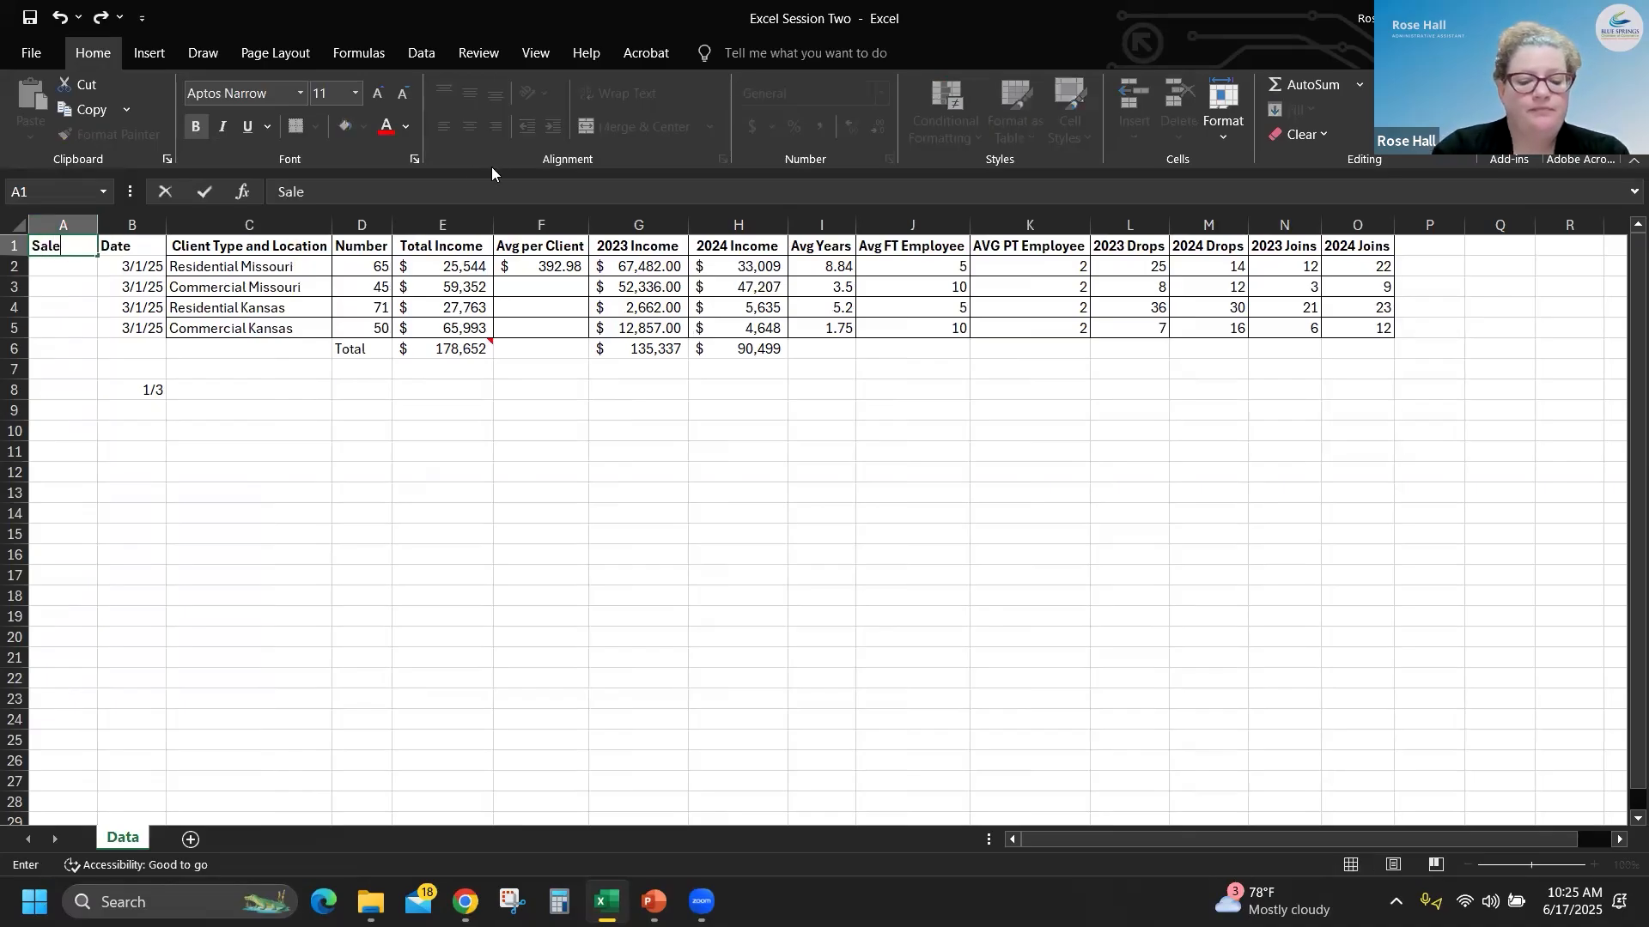
{"action": "type", "text": "s Rep"}
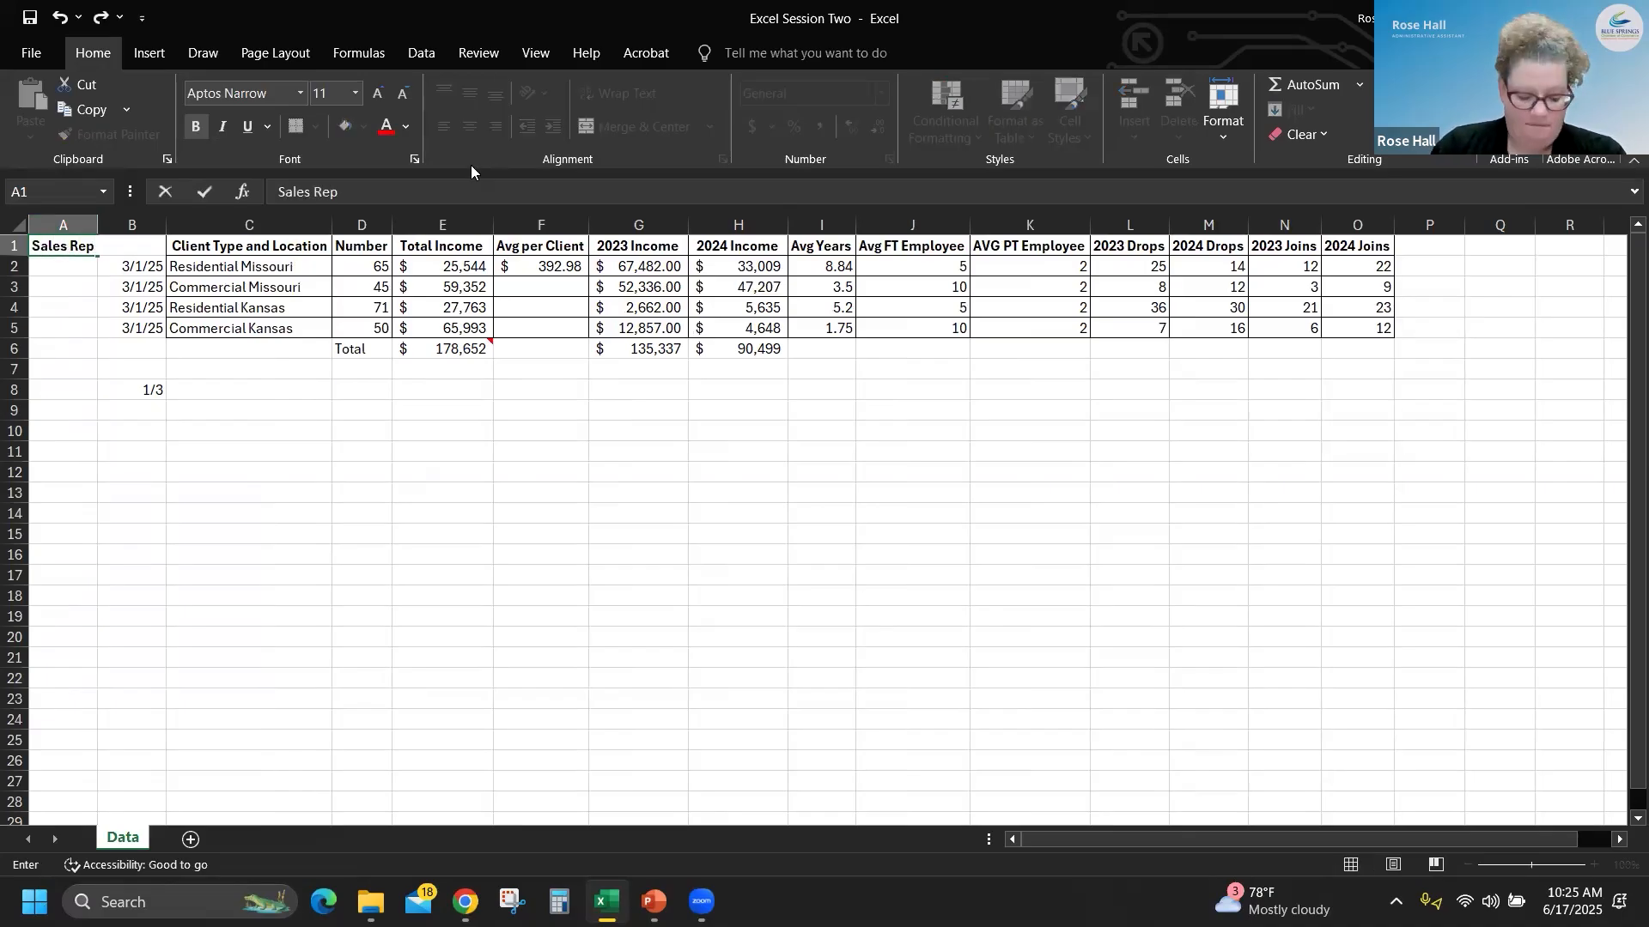
{"action": "key", "text": "Return"}
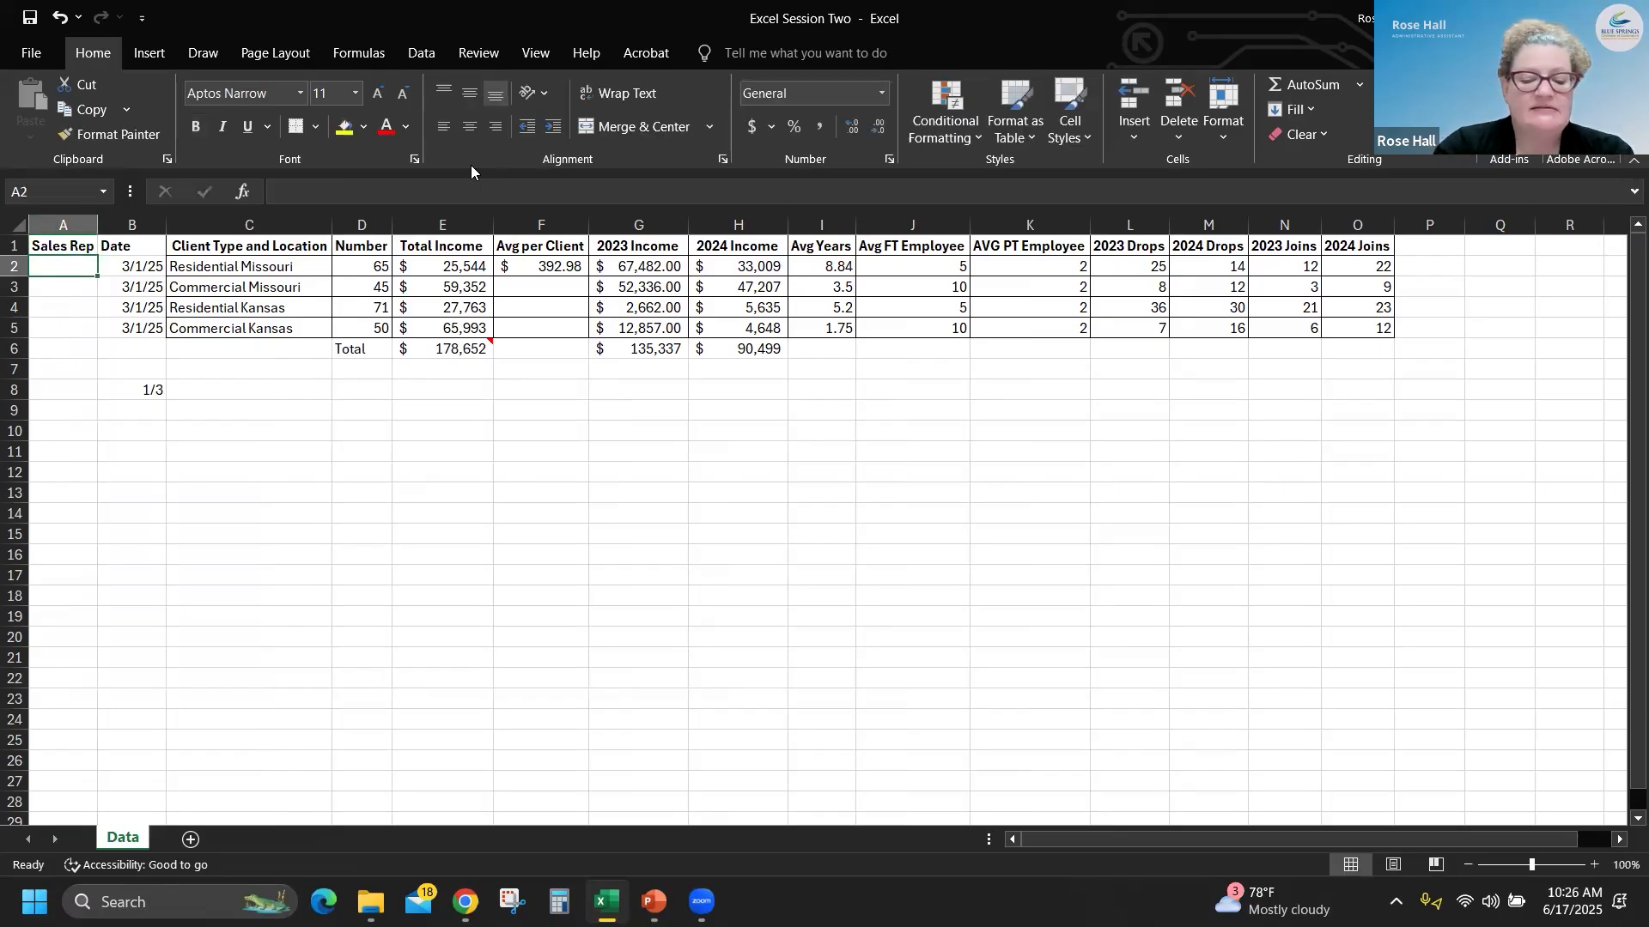
- Enter the full names of the first two sales reps in cells A2 and A3
{"action": "type", "text": "Sam"}
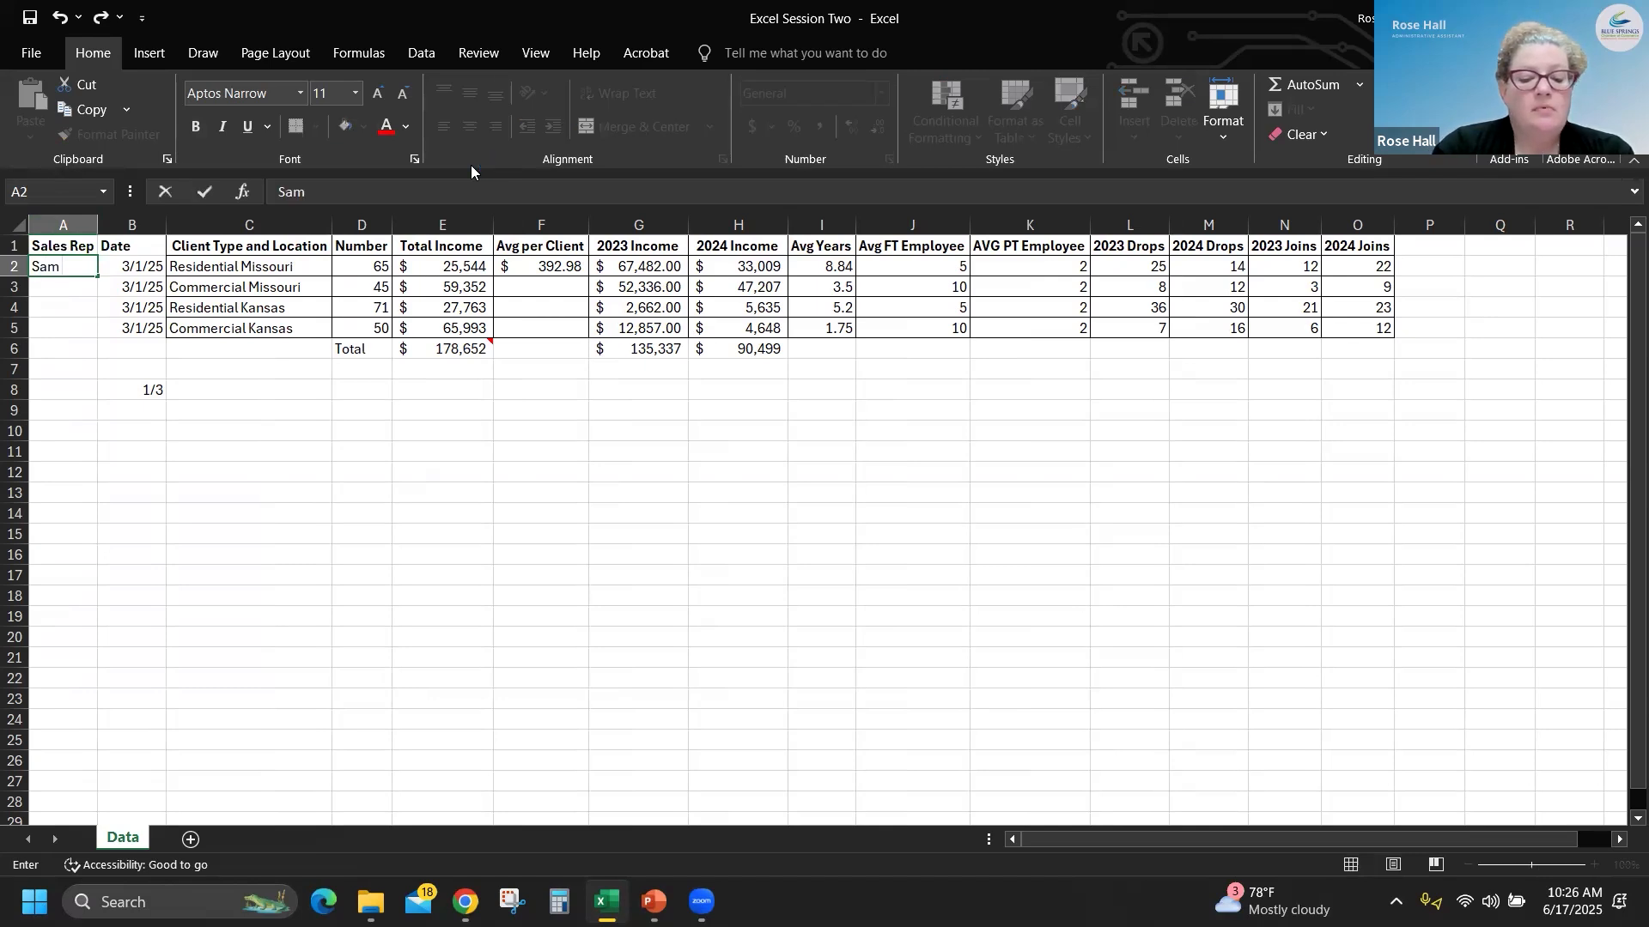
{"action": "type", "text": " J"}
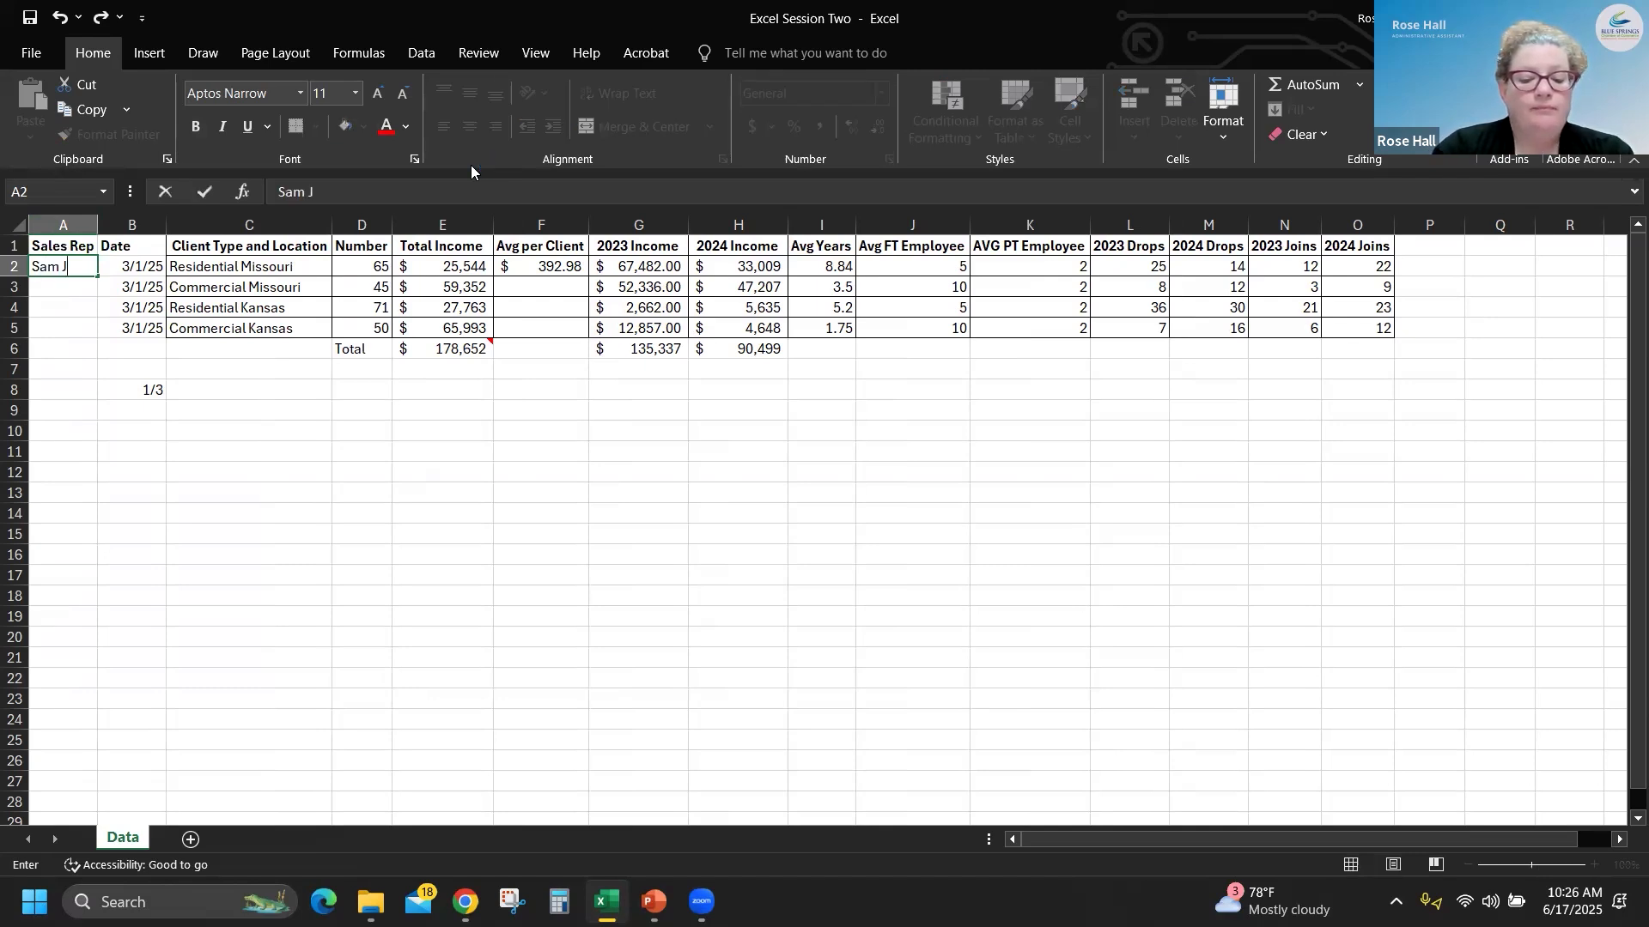
{"action": "type", "text": "ohns"}
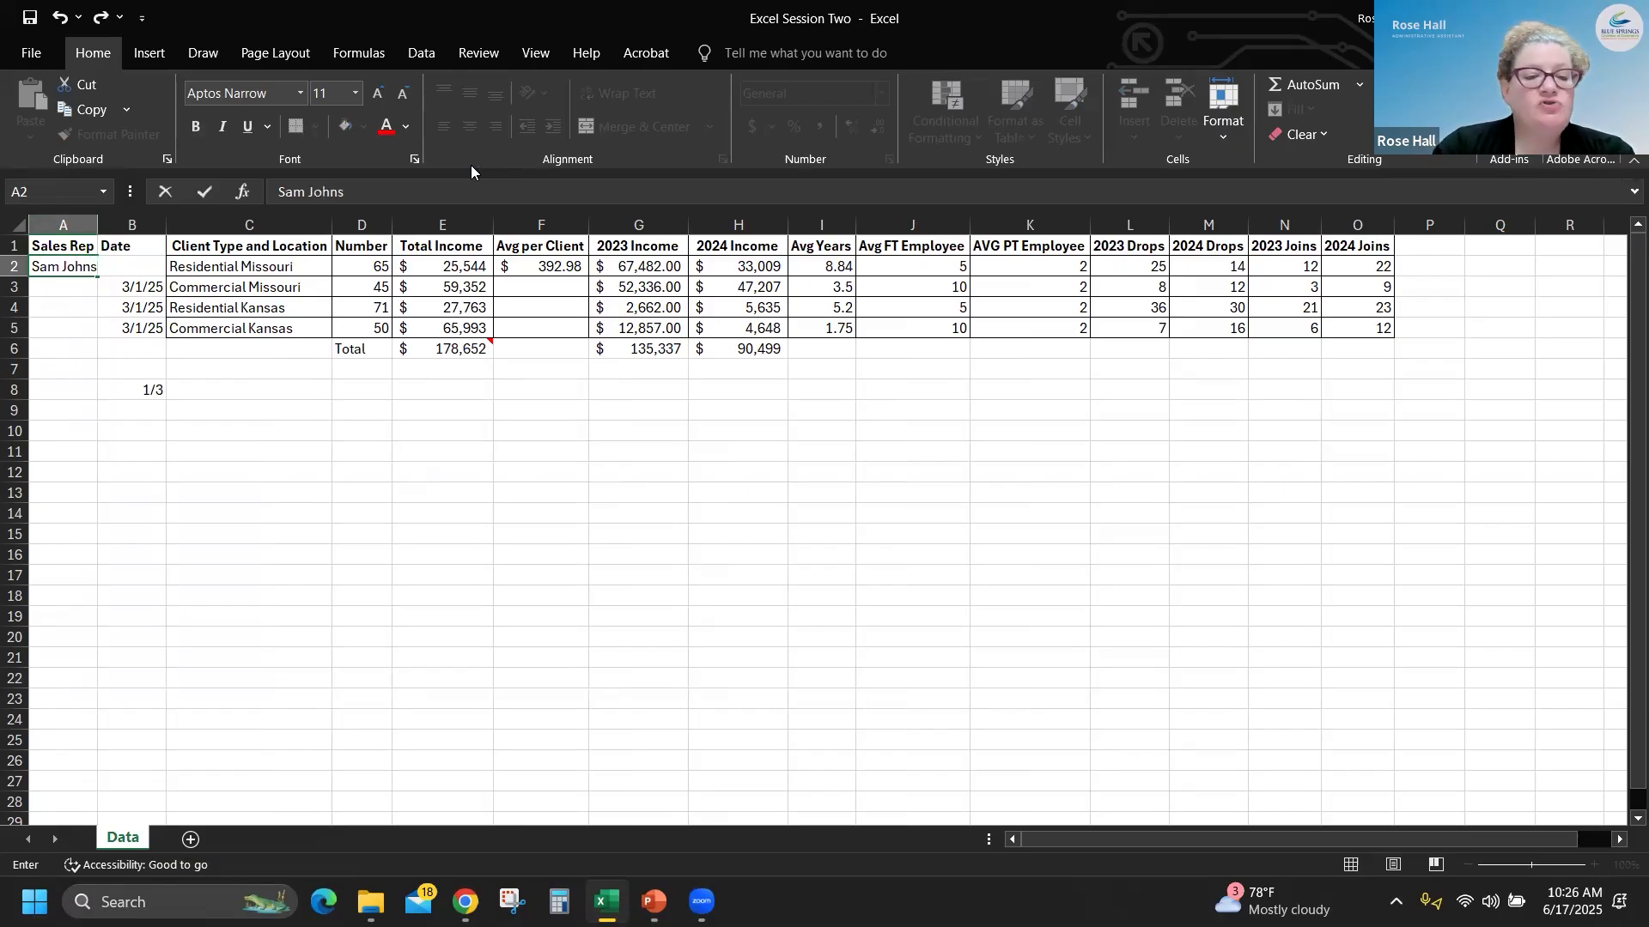
{"action": "key", "text": "Return"}
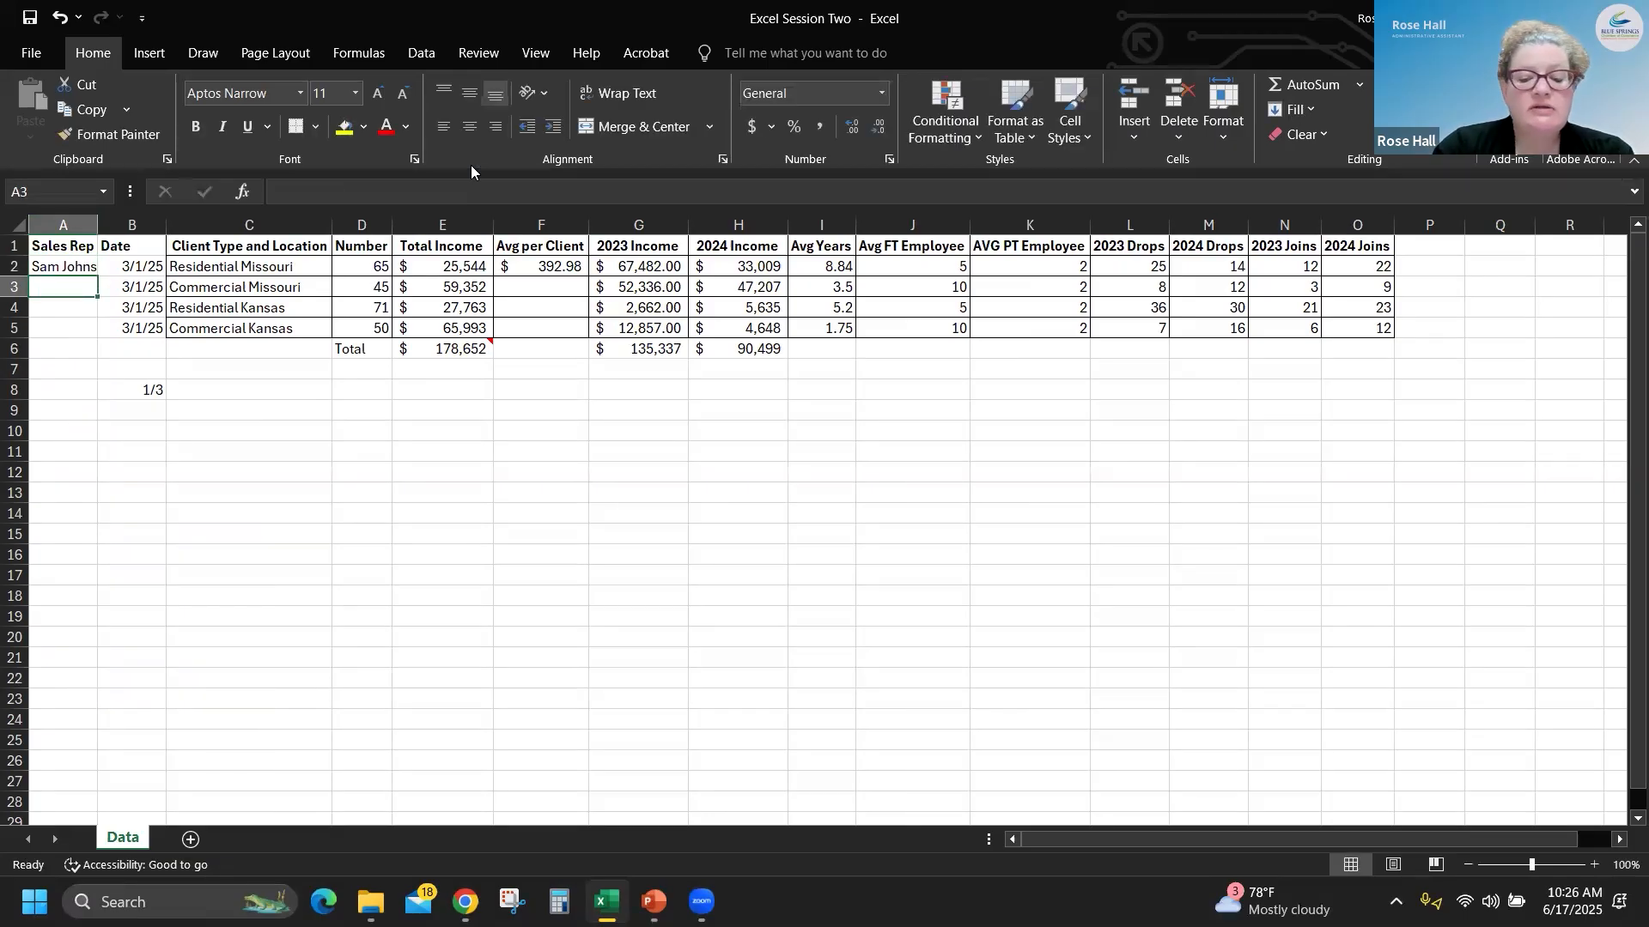
{"action": "type", "text": "To"}
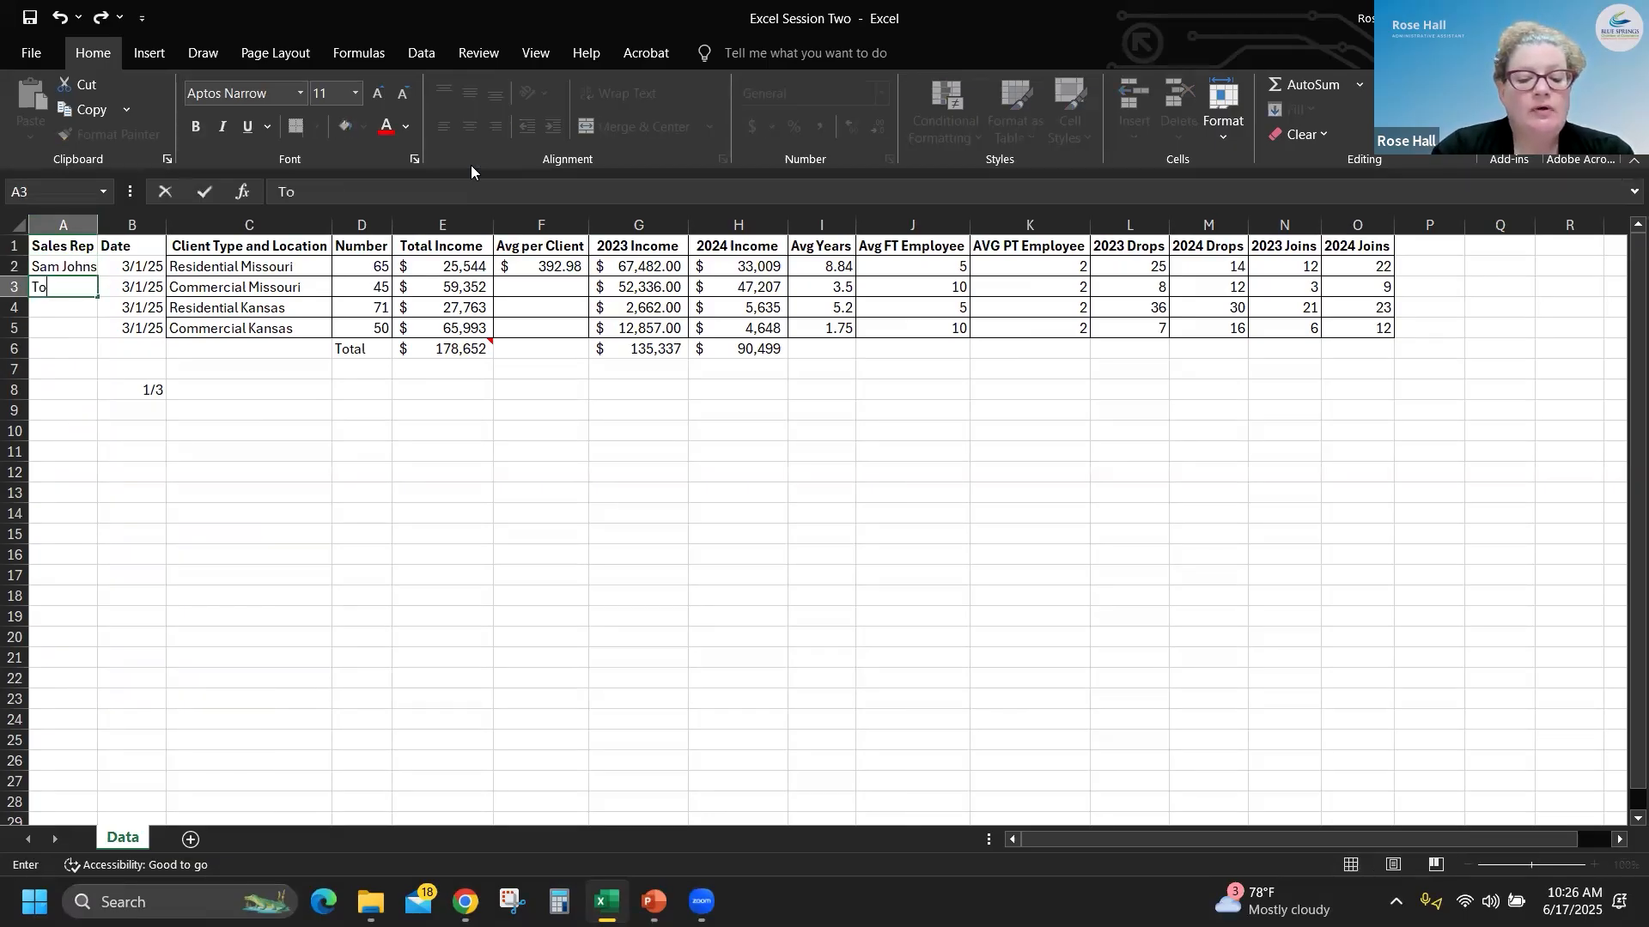
{"action": "type", "text": "m Smith"}
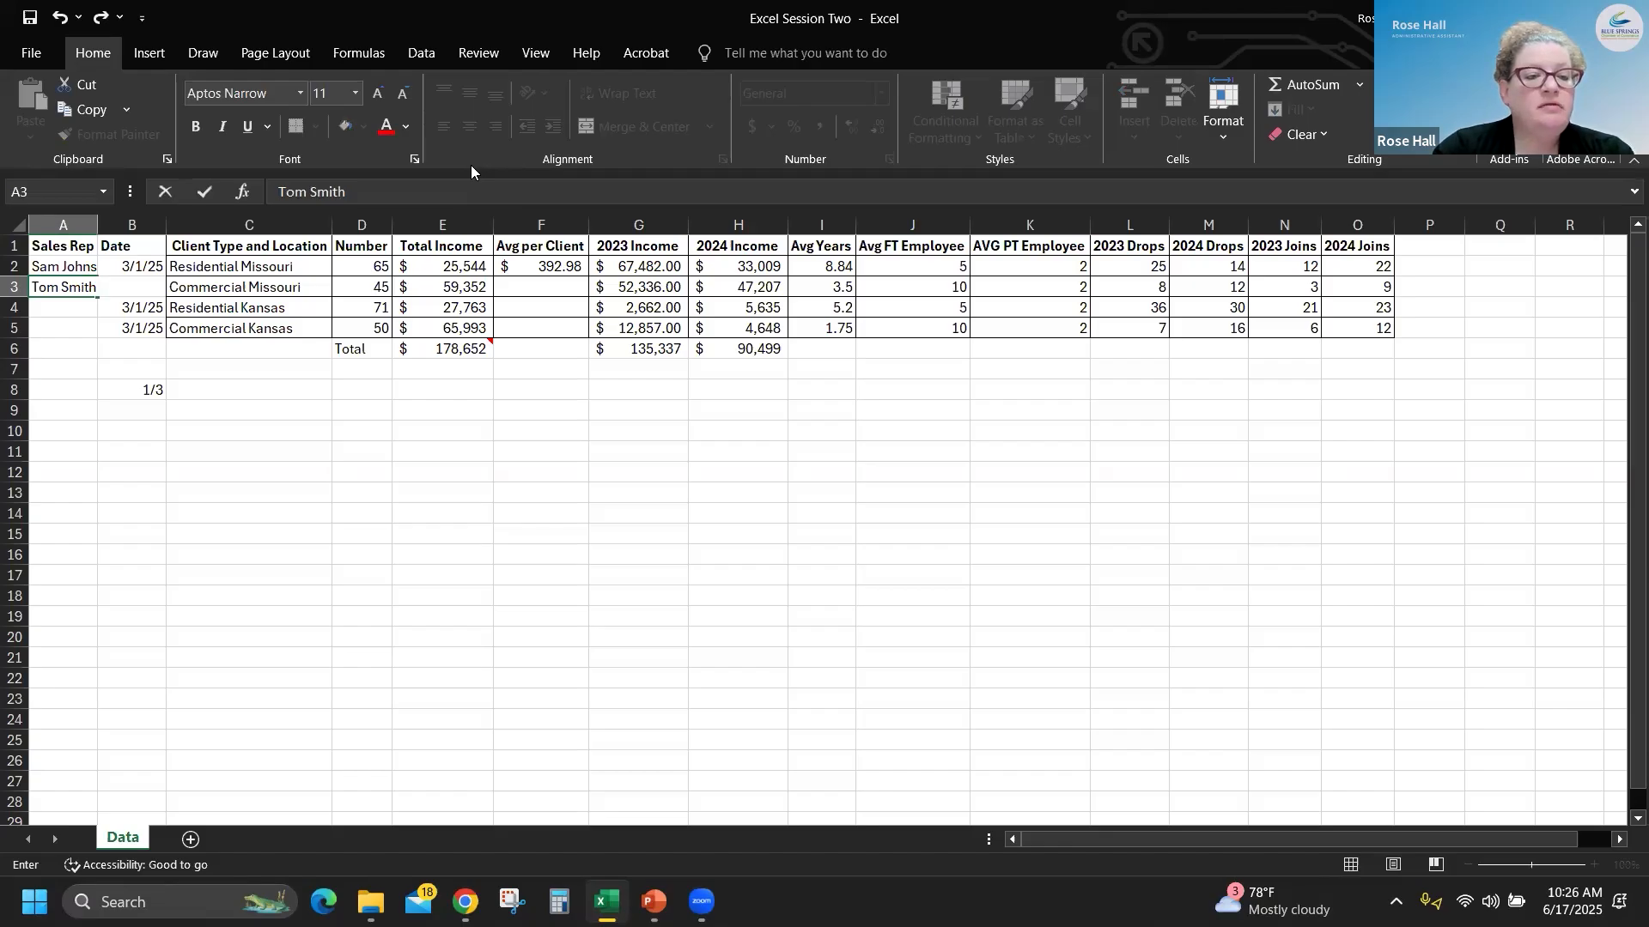
{"action": "key", "text": "Return"}
- Enter the full names of two more sales reps in A4 and A5, and auto-fit column A to its contents
{"action": "type", "text": "Sara"}
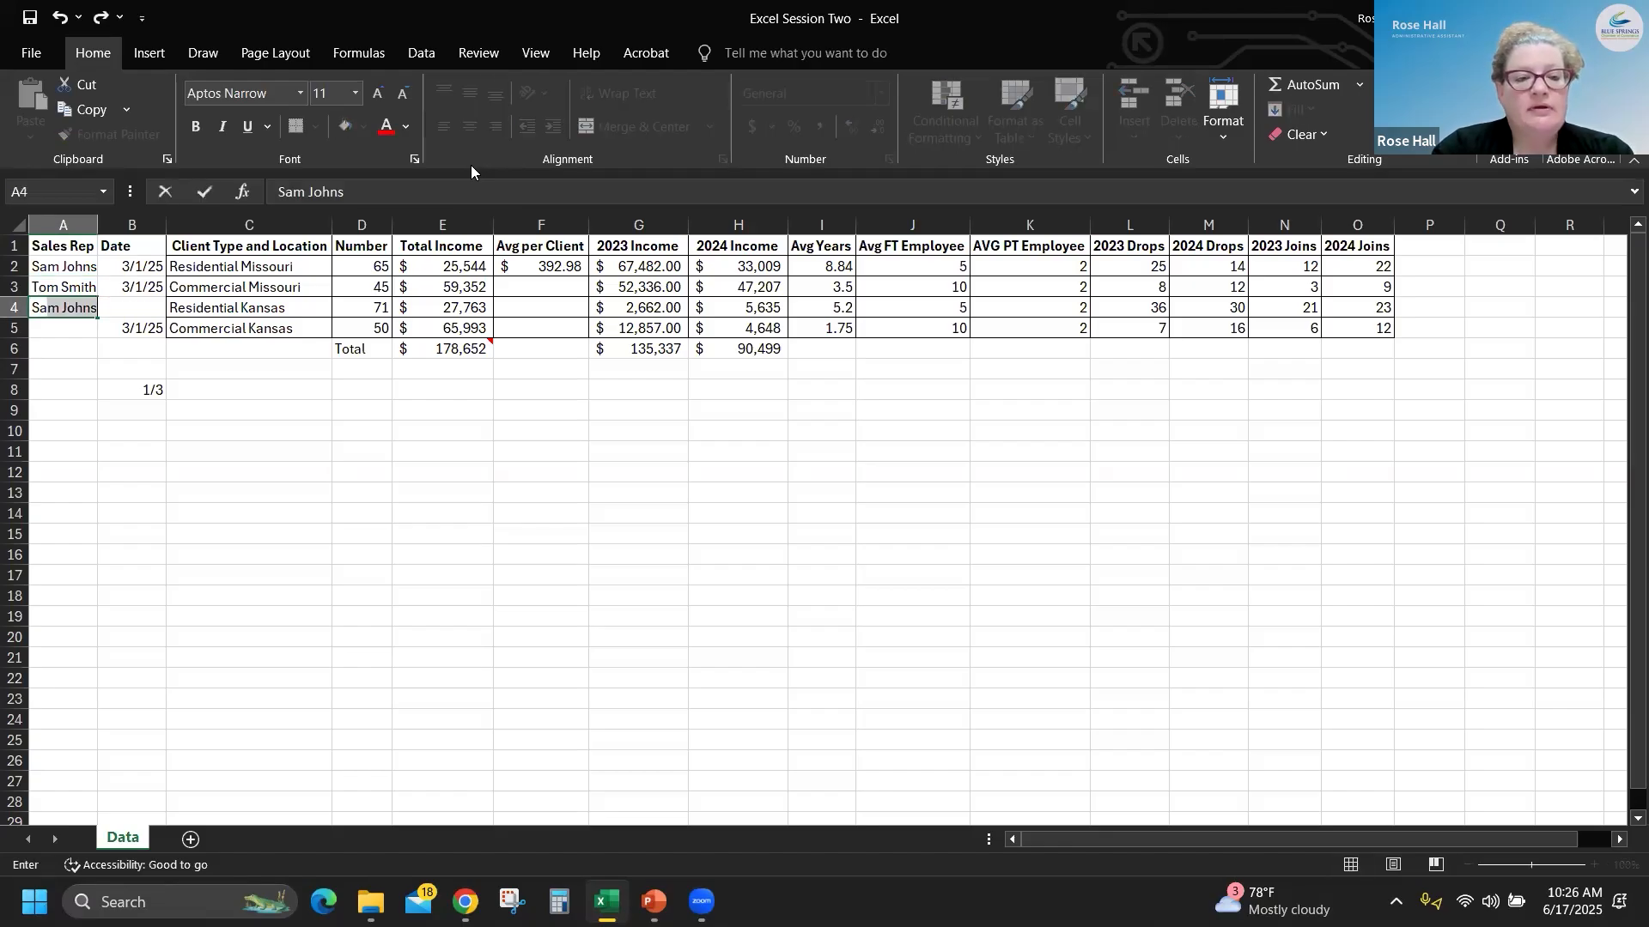
{"action": "type", "text": " Waters"}
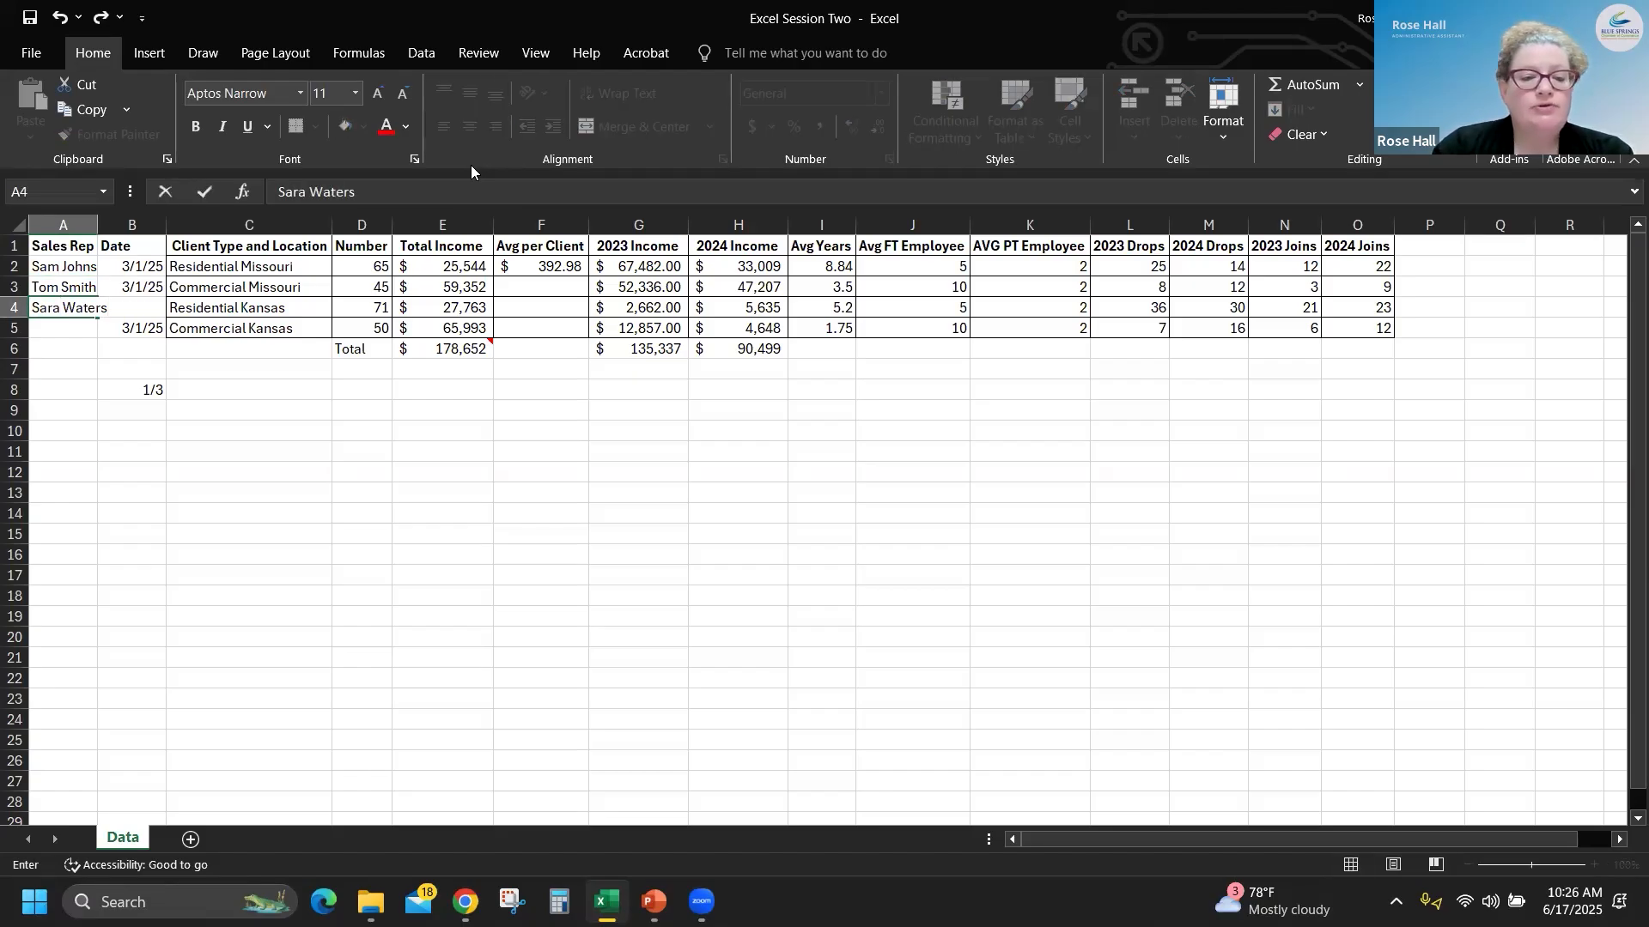
{"action": "key", "text": "Return"}
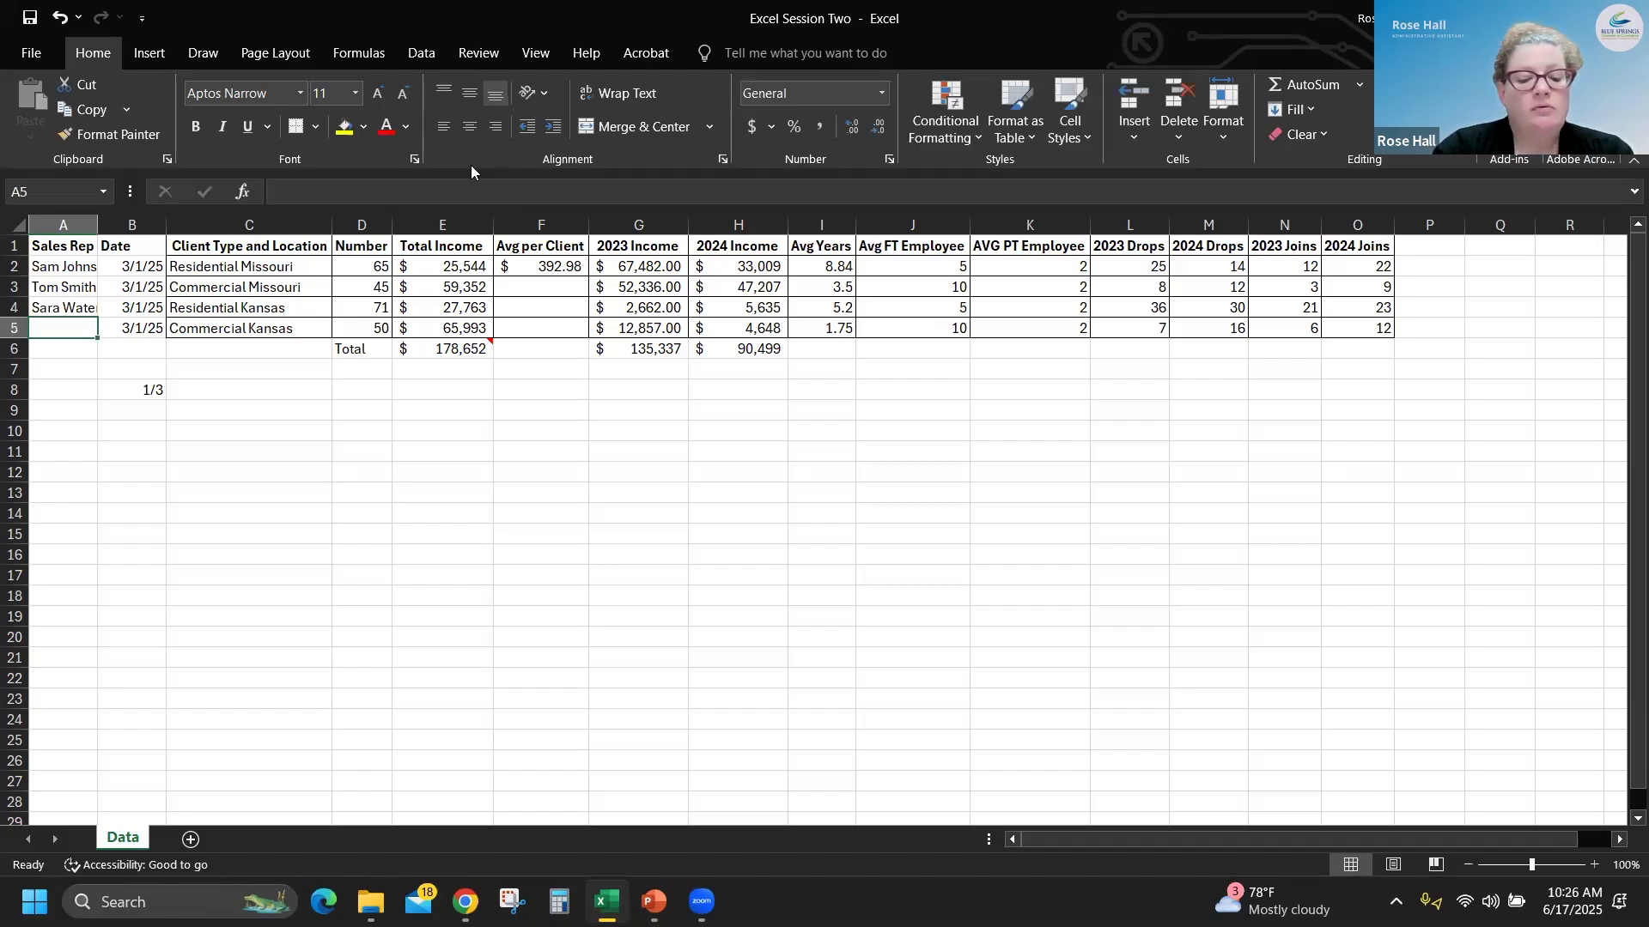
{"action": "type", "text": "Chris Pratt"}
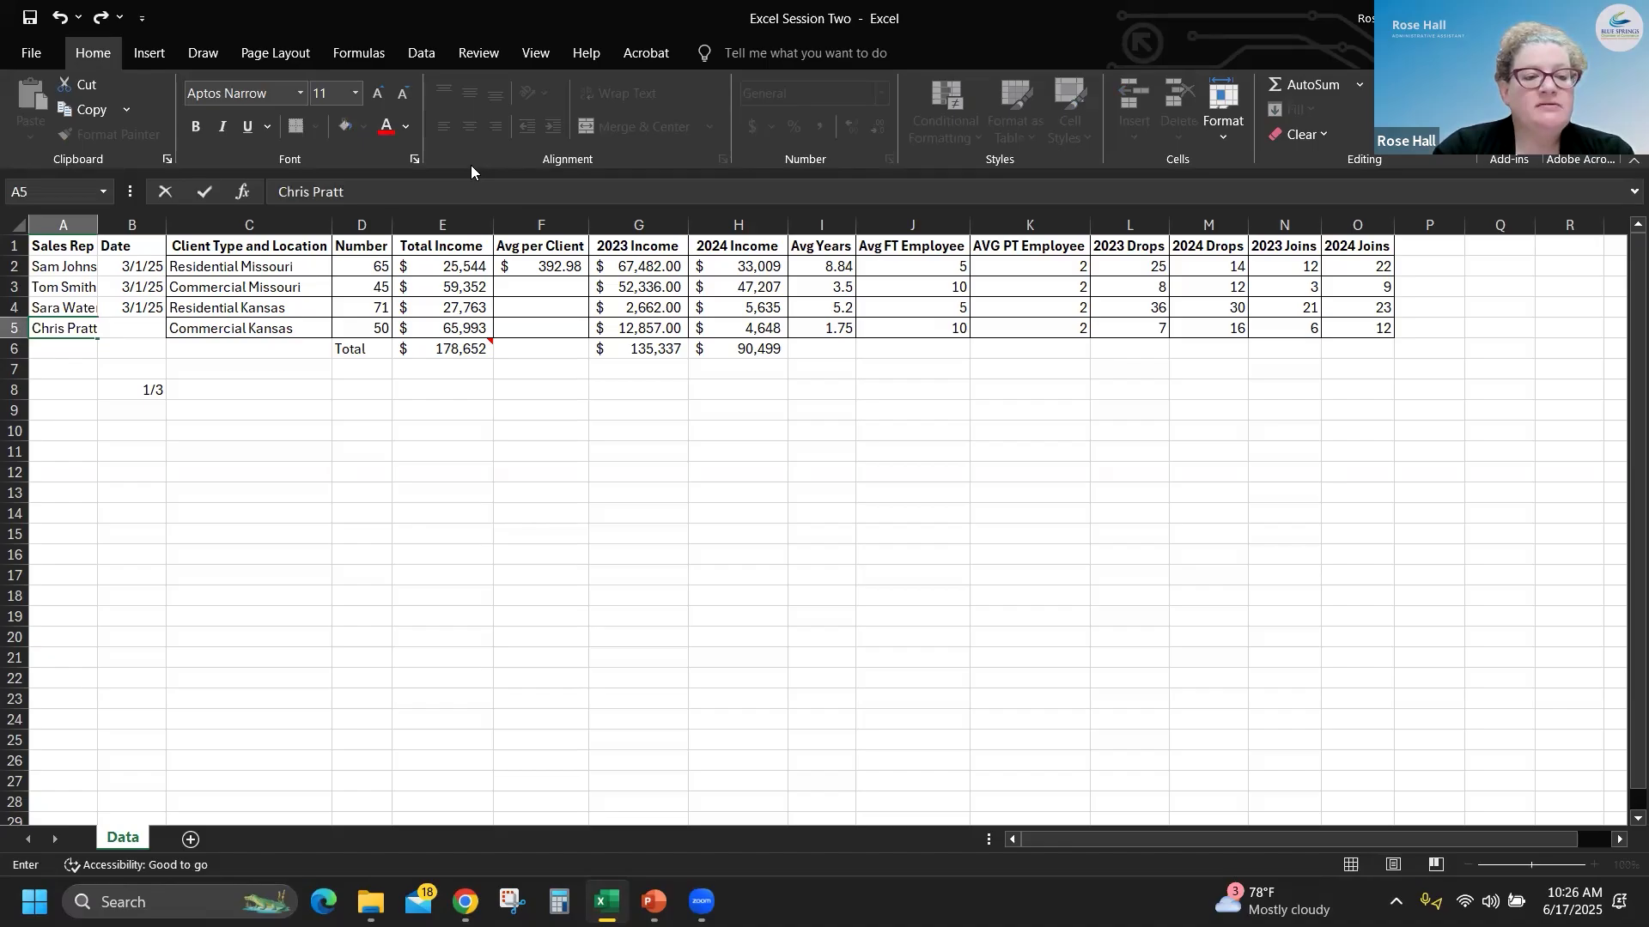
{"action": "key", "text": "Return"}
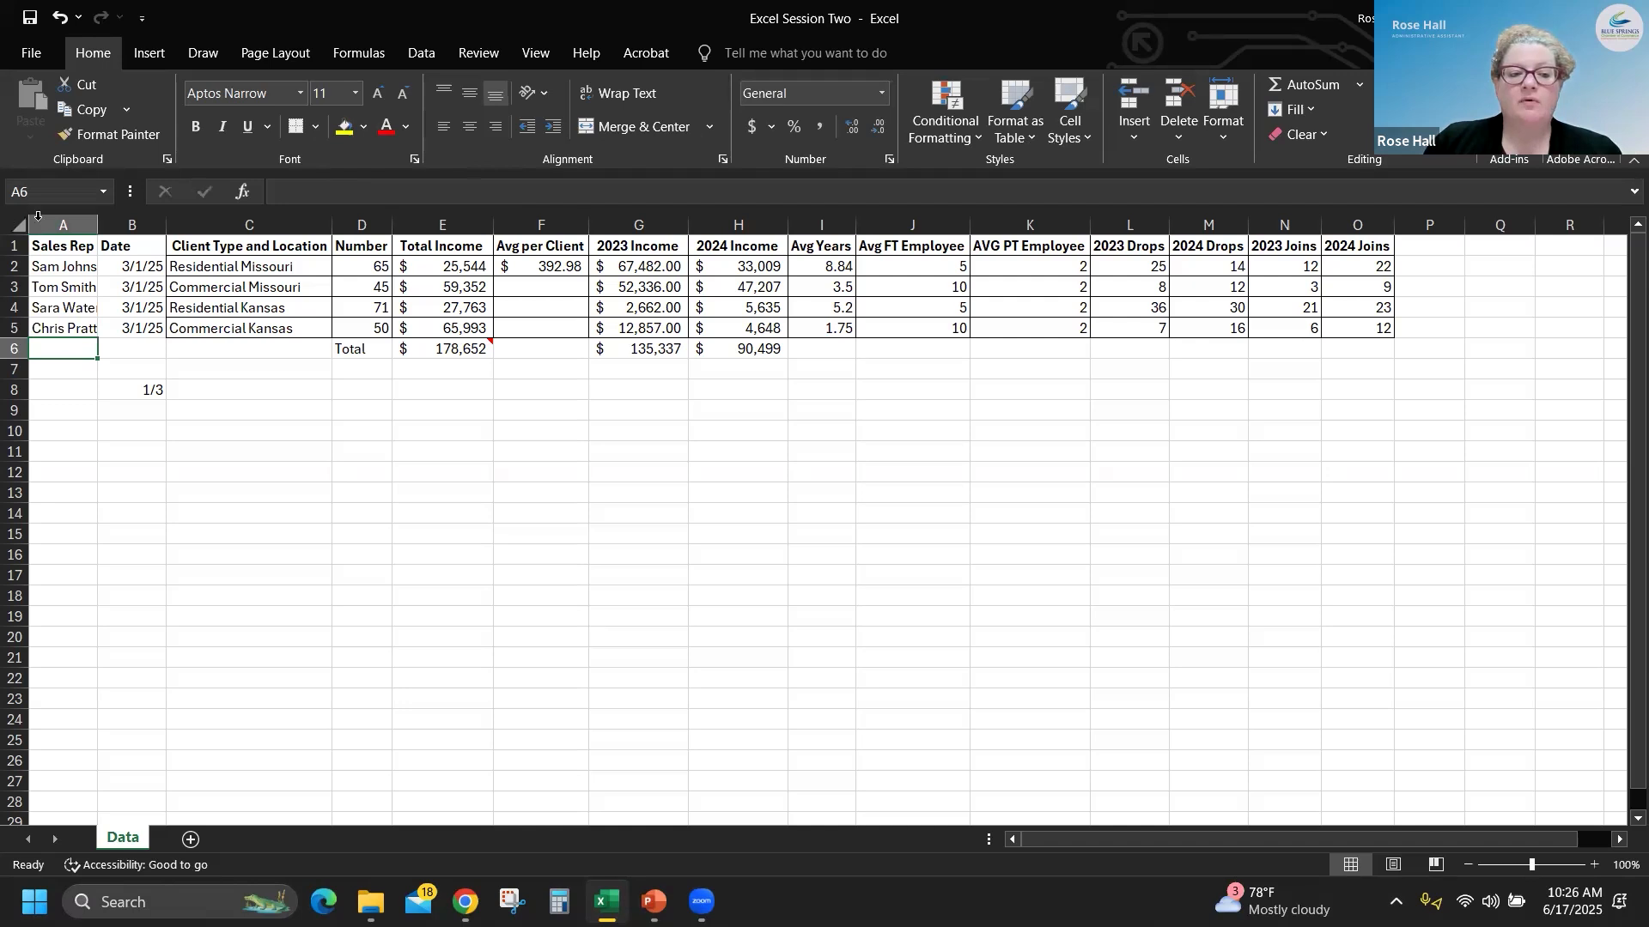
{"action": "left_click_drag", "start_coordinate": [97, 226], "coordinate": [97, 226]}
{"action": "double_click", "coordinate": [97, 226]}
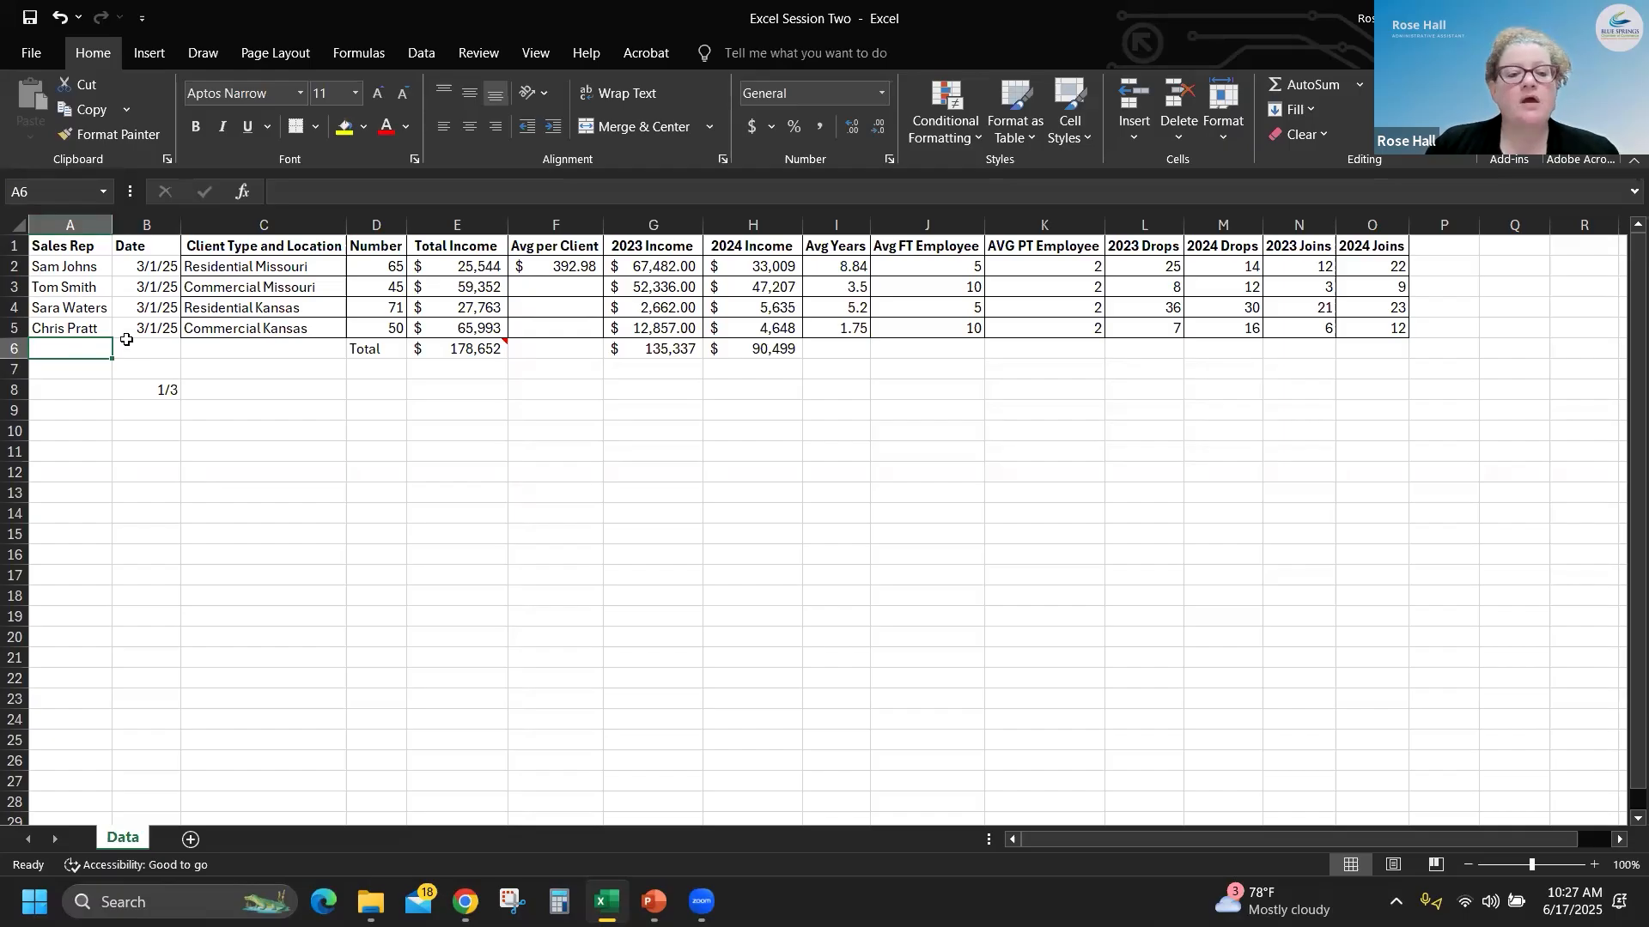
- Select the entire Date column and insert a blank column between it and the Sales Rep column
{"action": "left_click", "coordinate": [150, 251]}
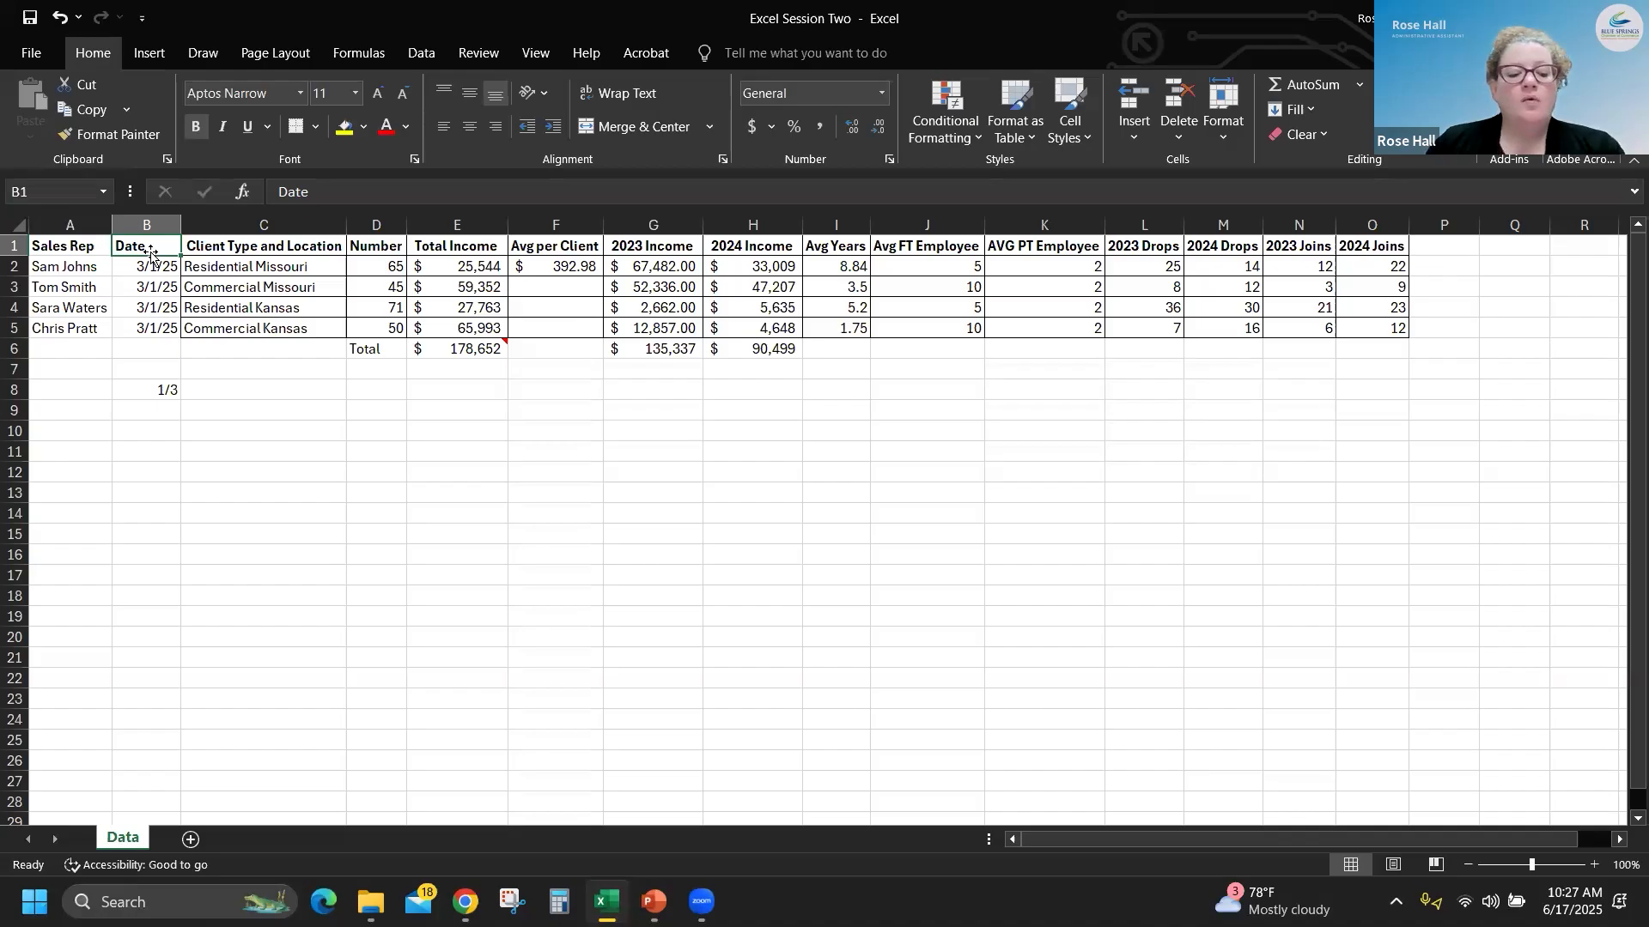
{"action": "key", "text": "ctrl+space"}
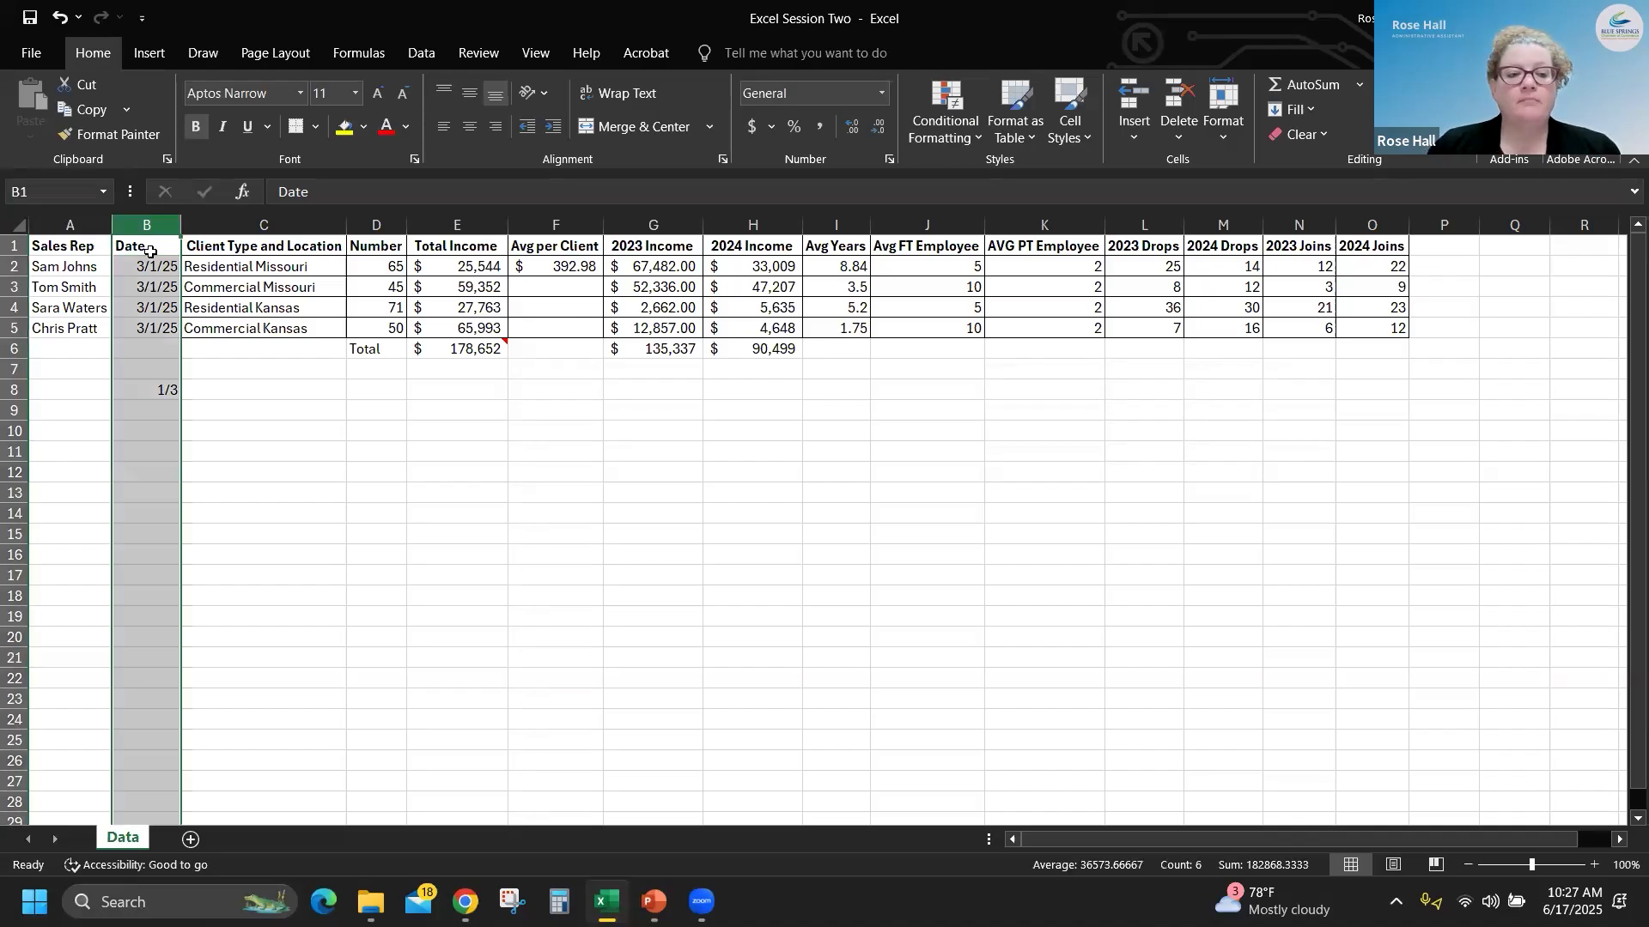
{"action": "key", "text": "ctrl+shift+plus"}
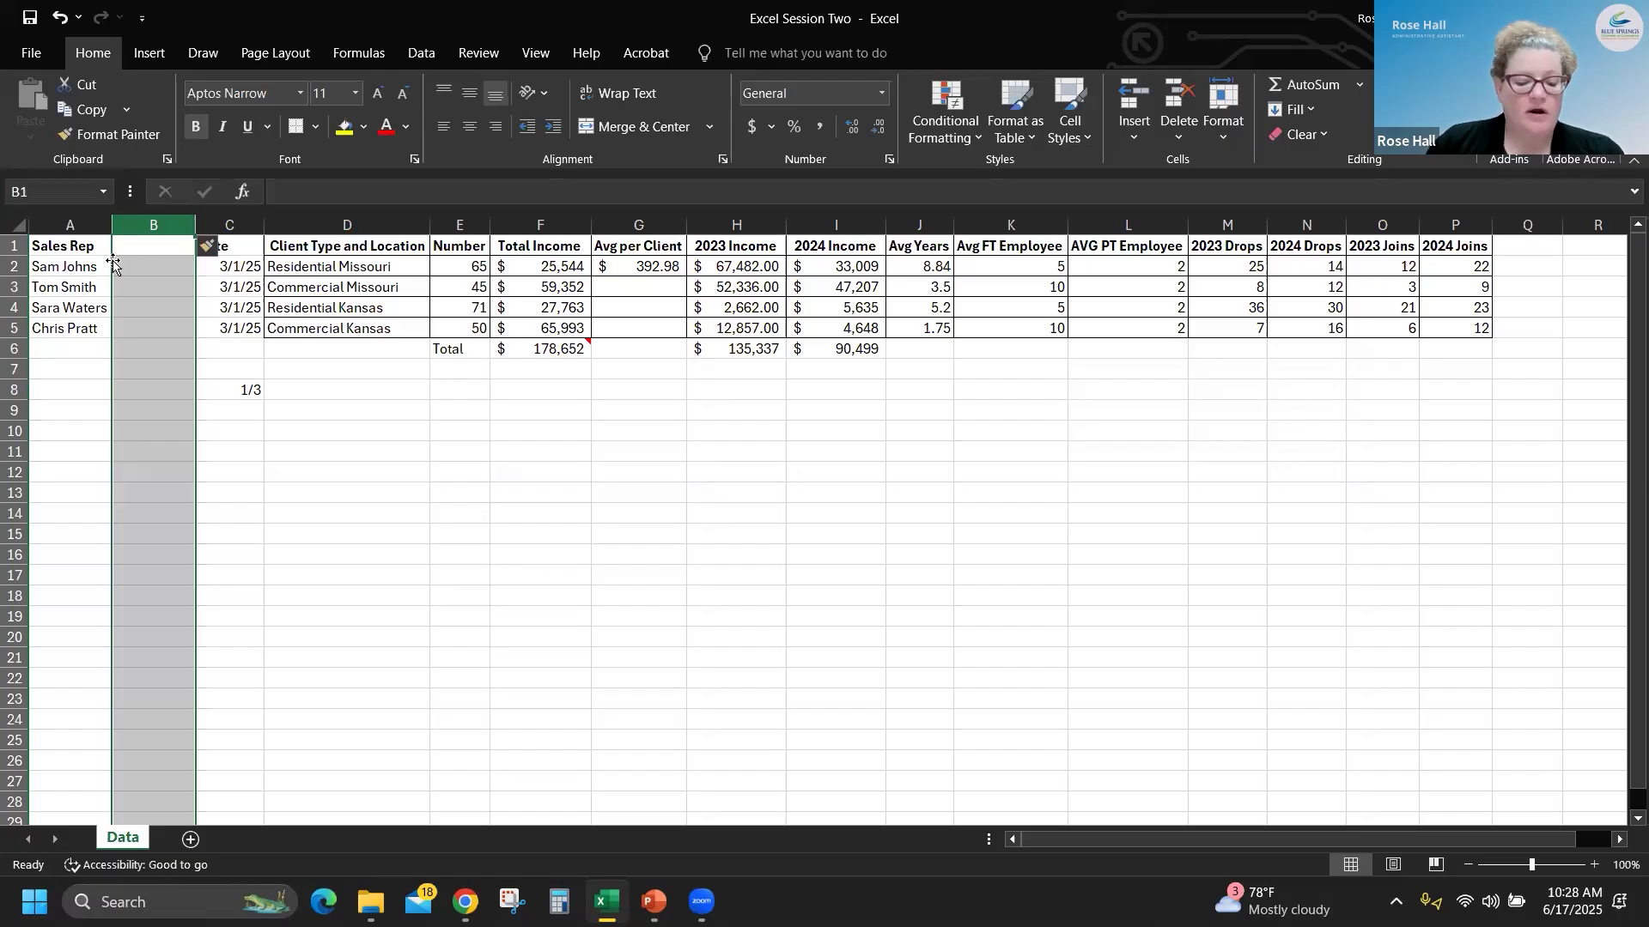
- Start Text to Columns on the sales rep names in A2:A5, using the Delimited data type
{"action": "left_click", "coordinate": [52, 261]}
{"action": "left_click_drag", "start_coordinate": [52, 261], "coordinate": [49, 325]}
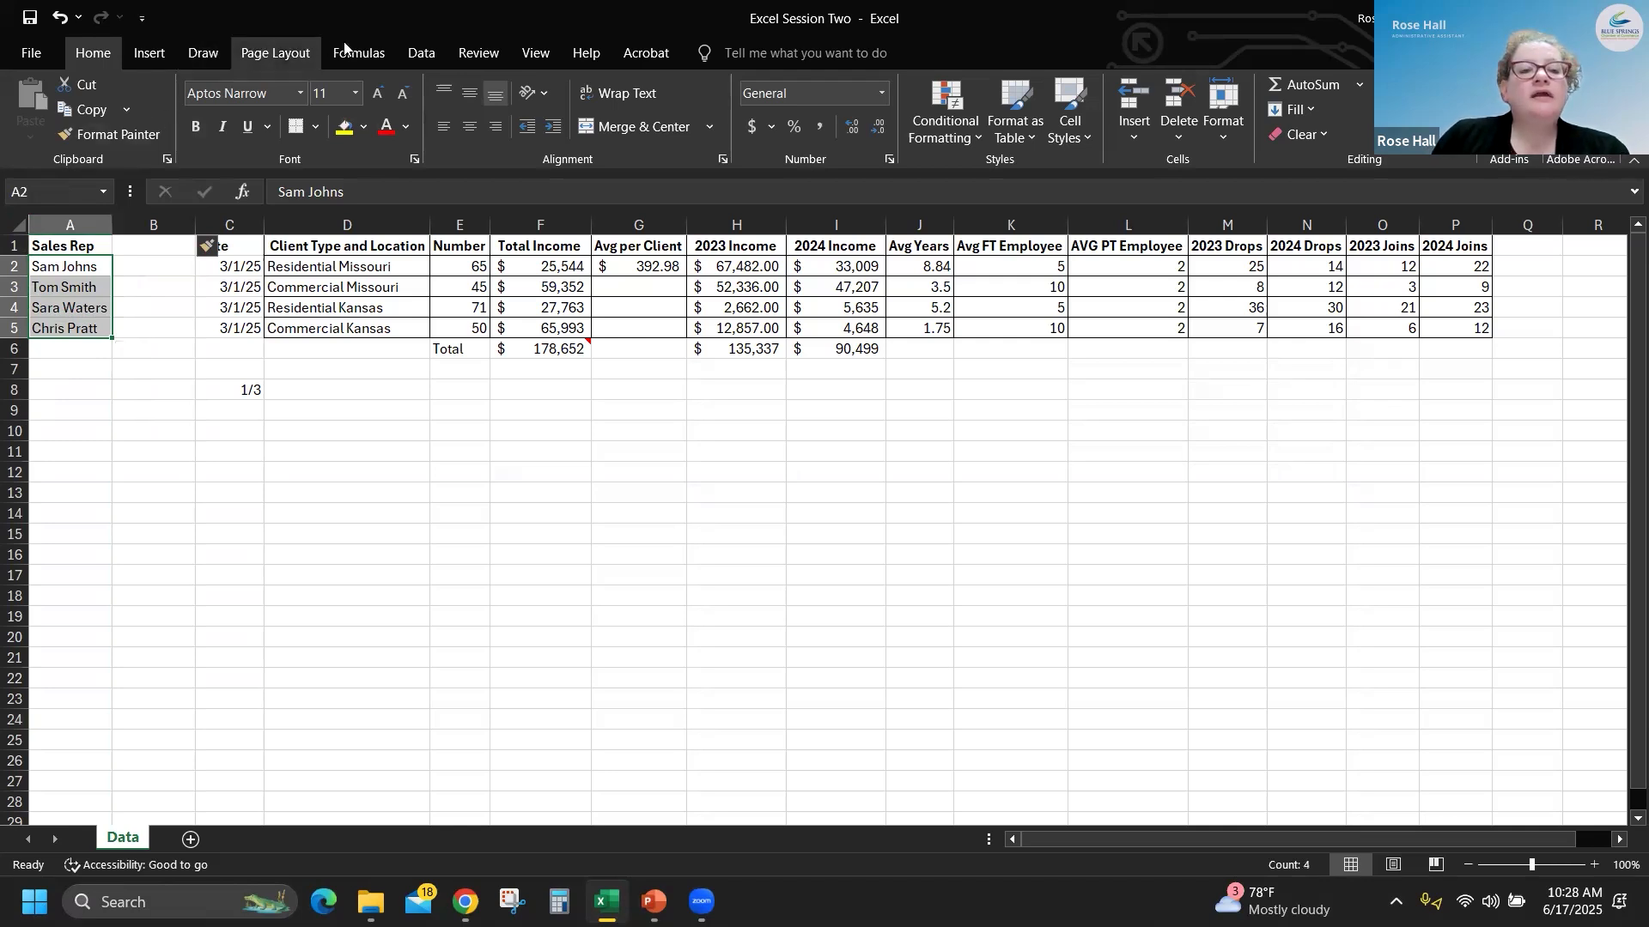
{"action": "left_click", "coordinate": [424, 54]}
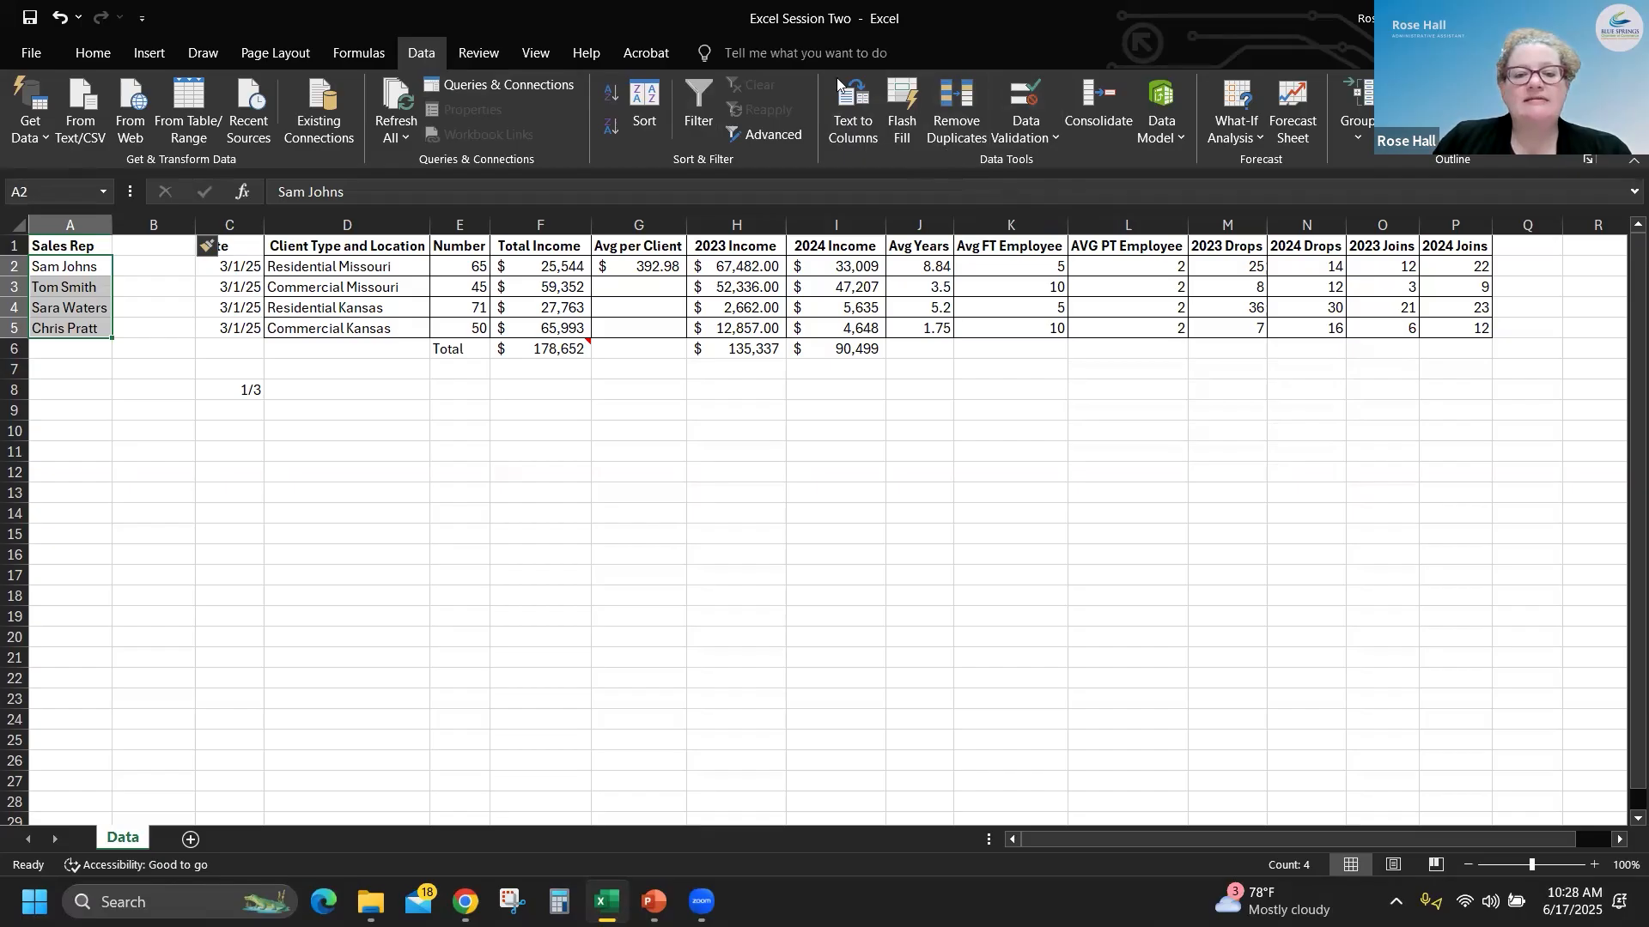
{"action": "left_click", "coordinate": [854, 129]}
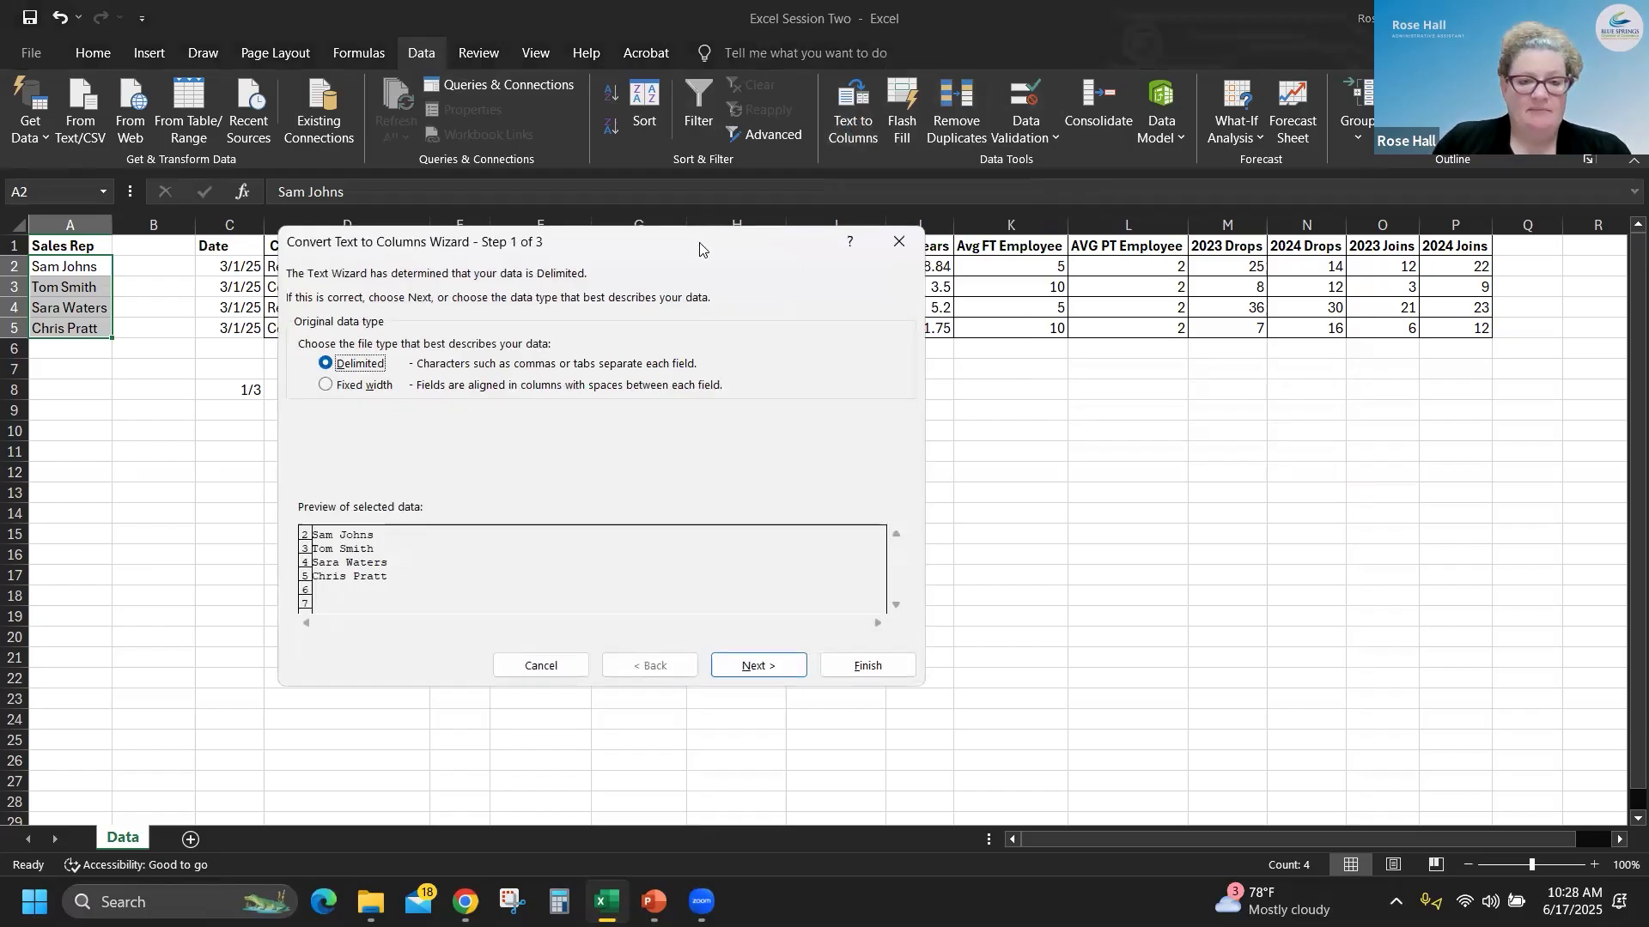
{"action": "left_click_drag", "start_coordinate": [700, 249], "coordinate": [869, 197]}
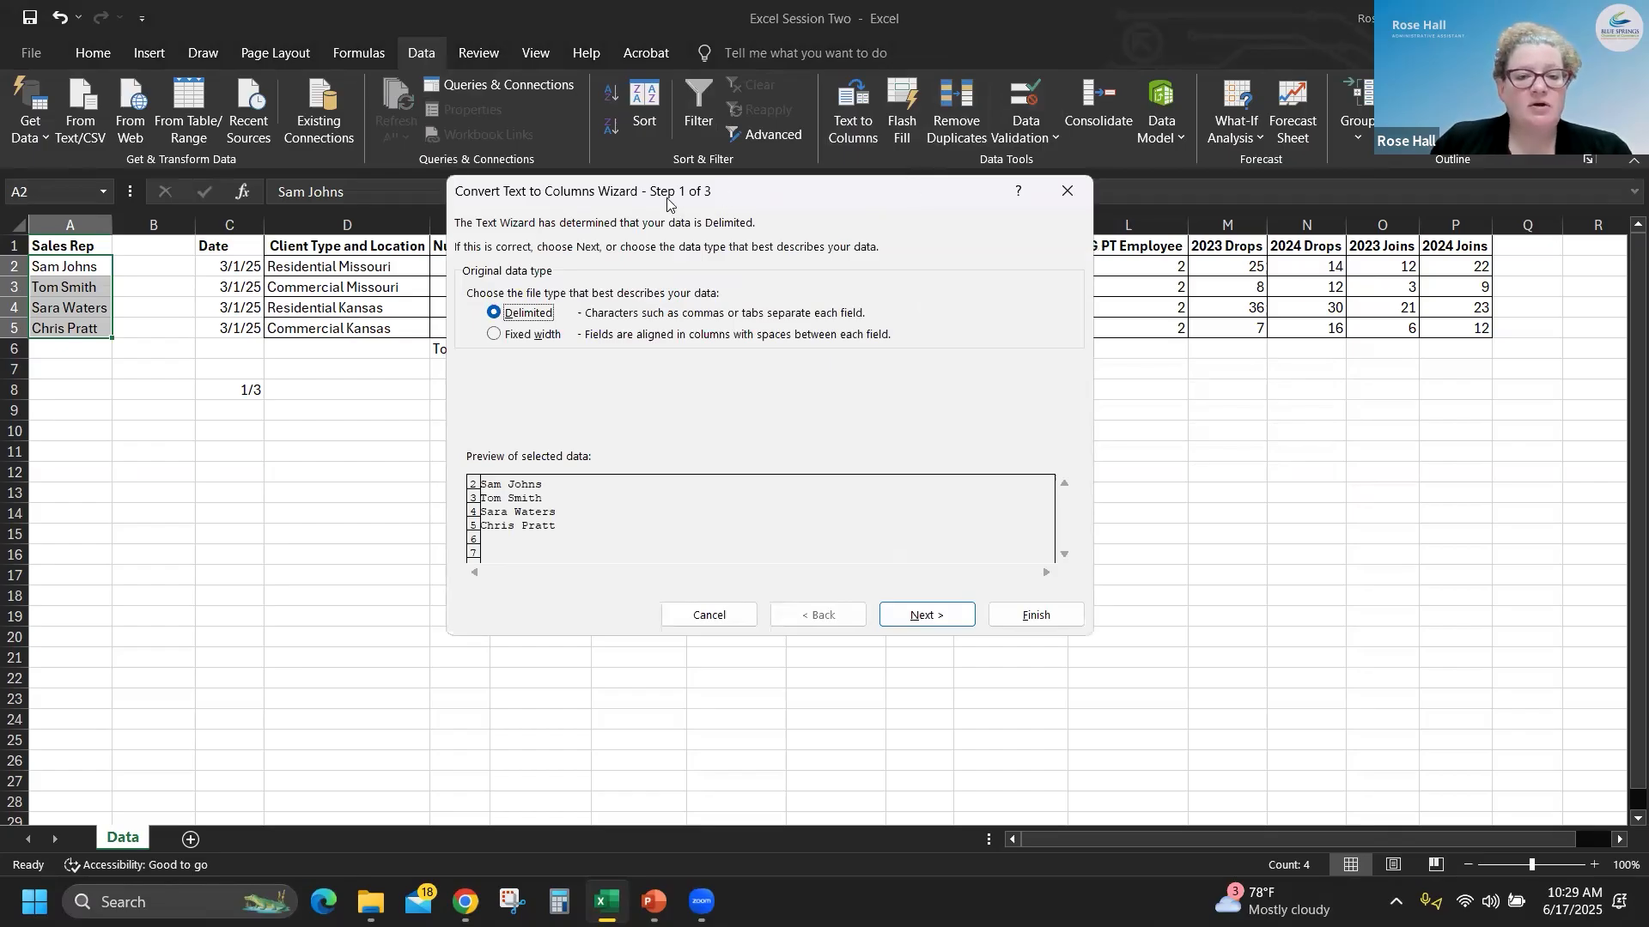
{"action": "left_click_drag", "start_coordinate": [668, 201], "coordinate": [666, 198]}
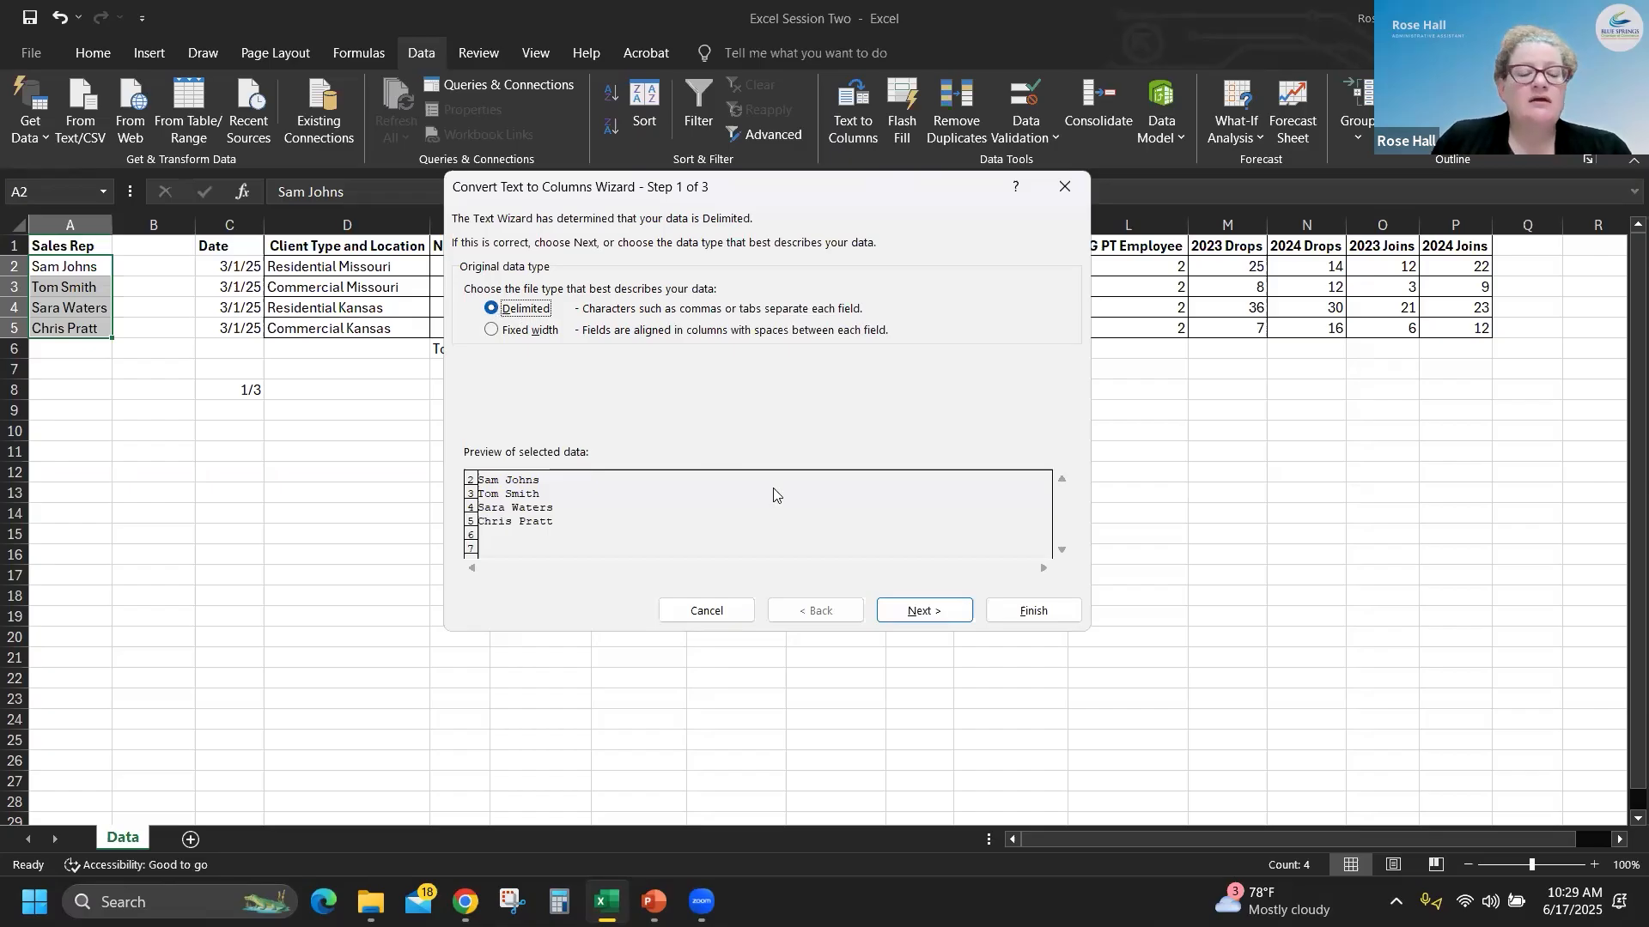
{"action": "left_click", "coordinate": [941, 613]}
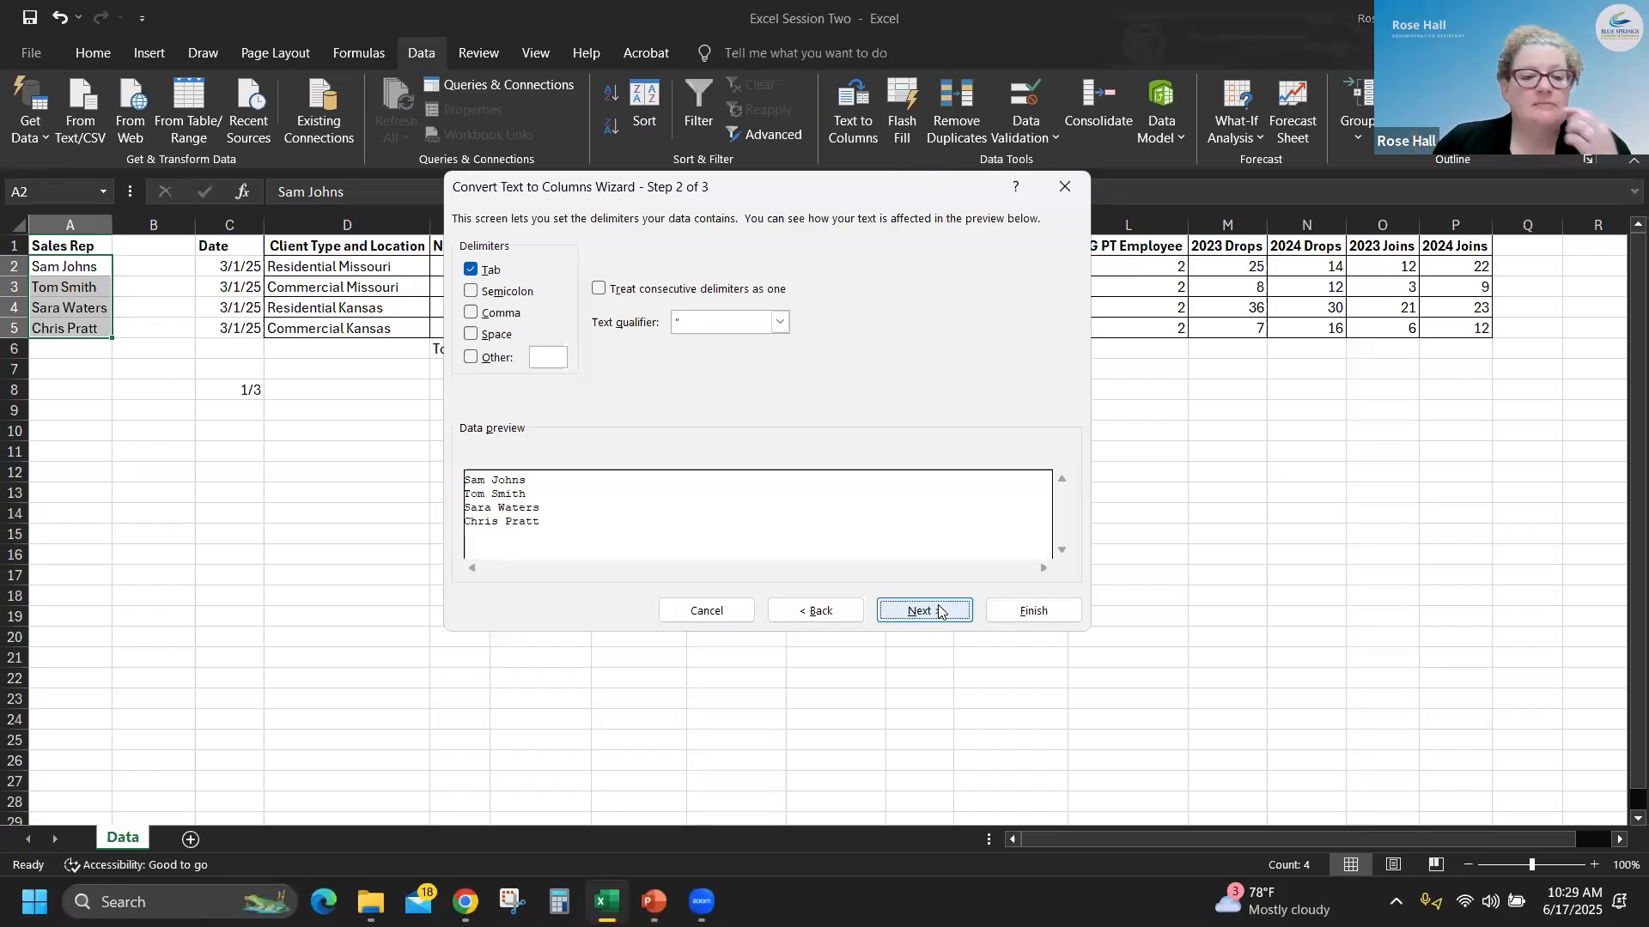
- Add Space as a delimiter and finish splitting the names as General data with destination $A$2
{"action": "left_click", "coordinate": [471, 336]}
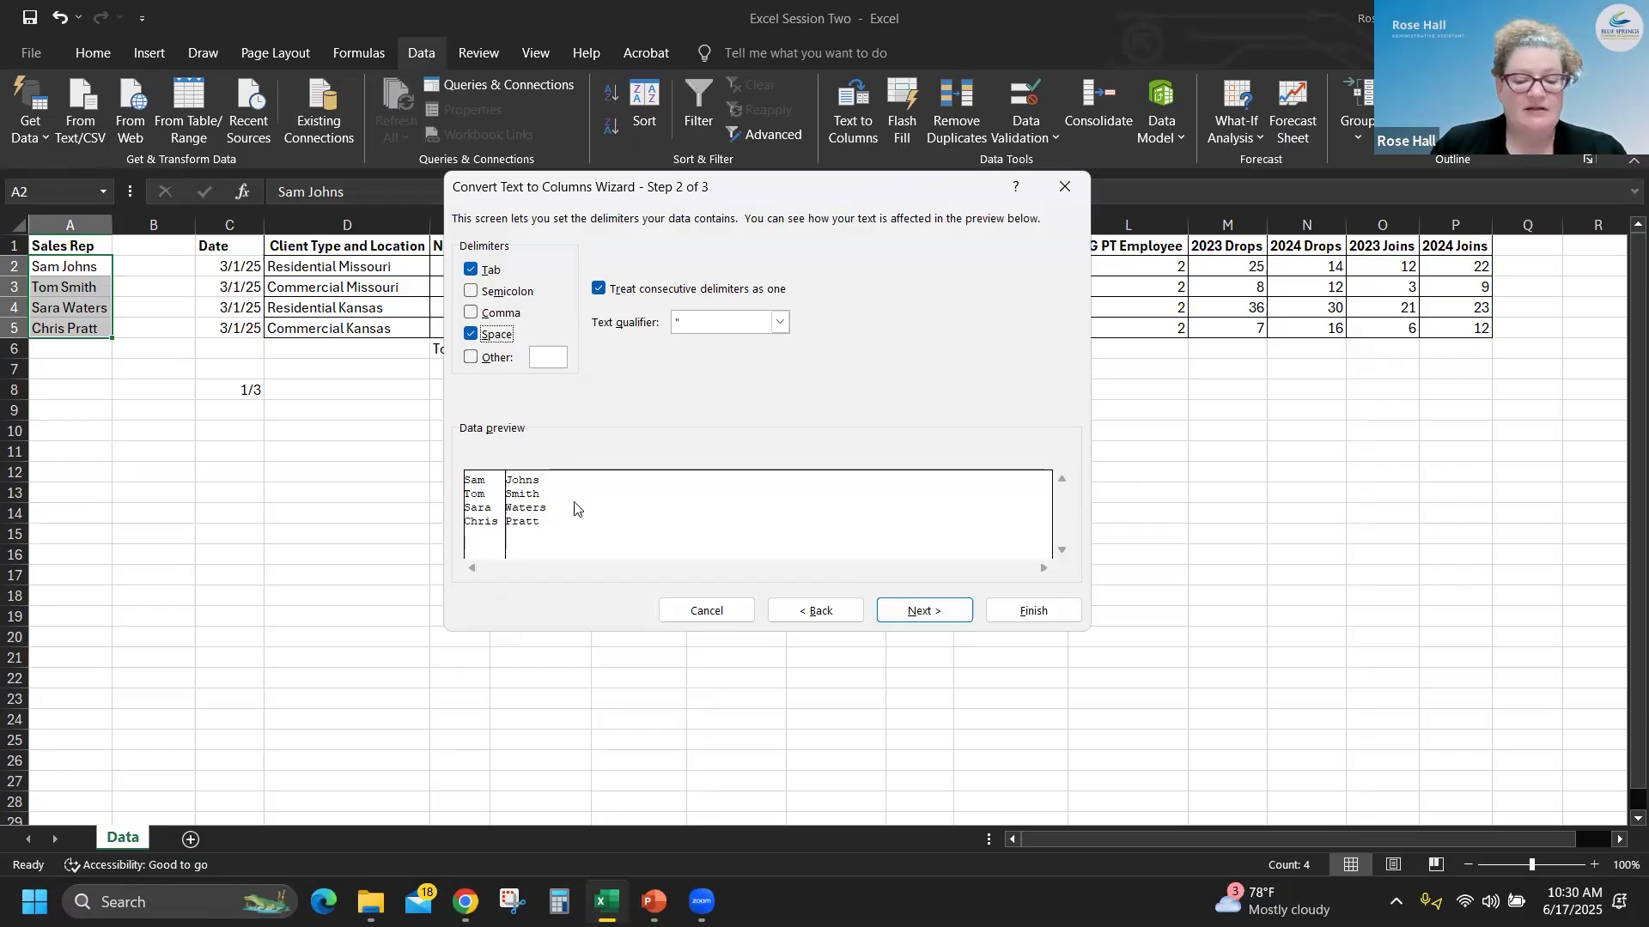
{"action": "left_click", "coordinate": [931, 612]}
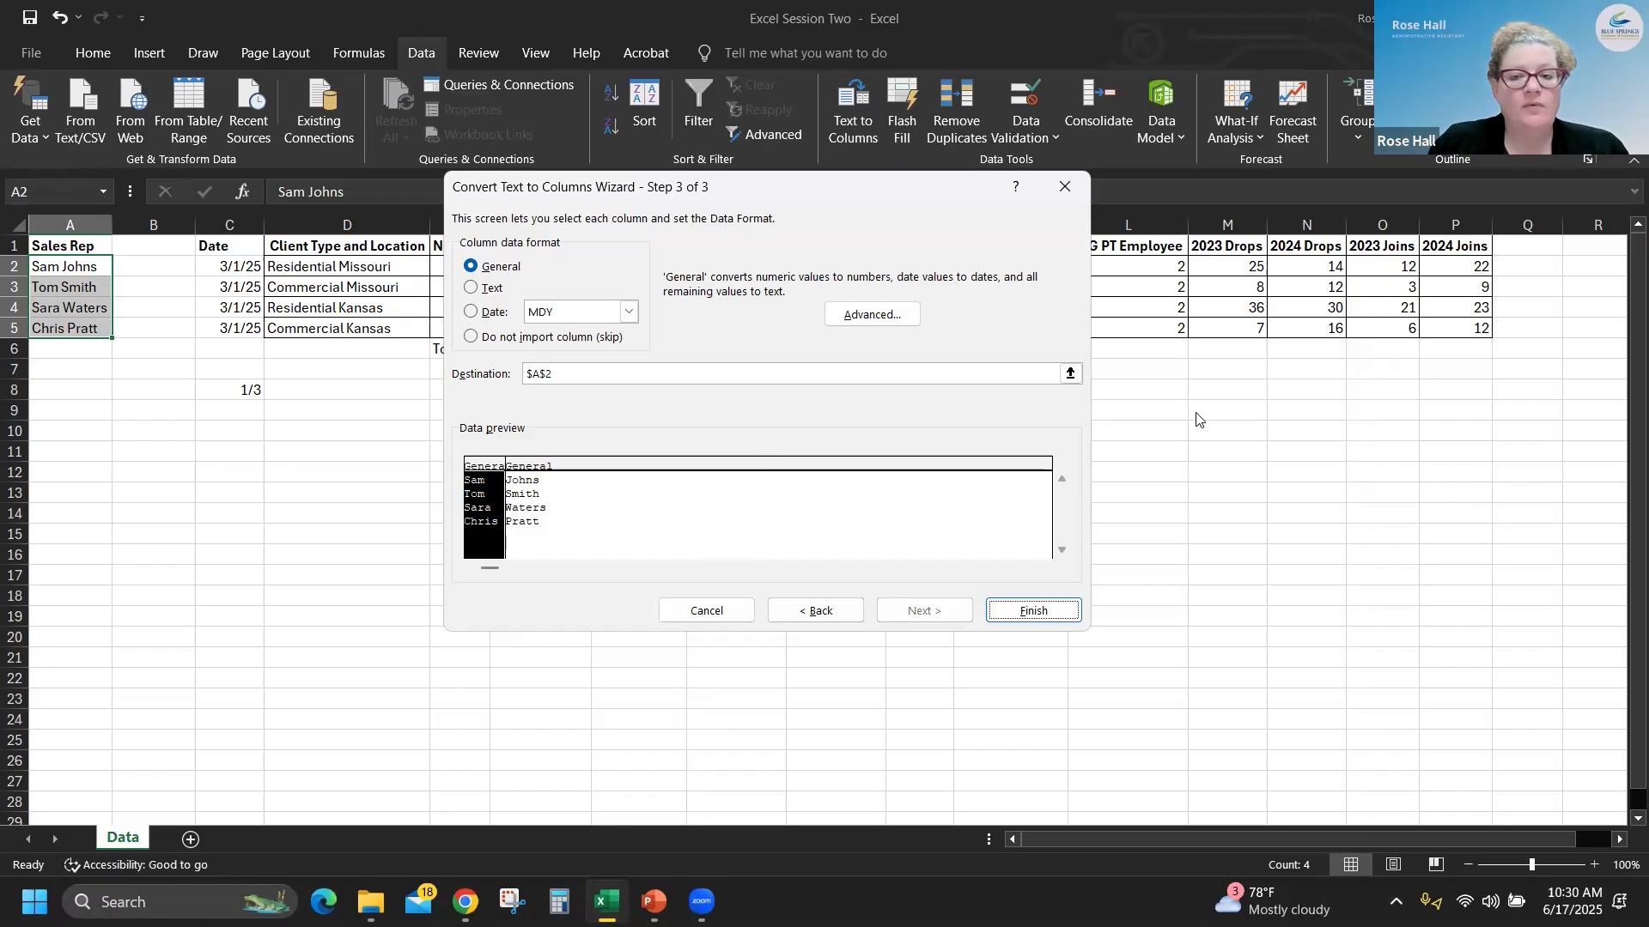
{"action": "left_click", "coordinate": [1072, 374]}
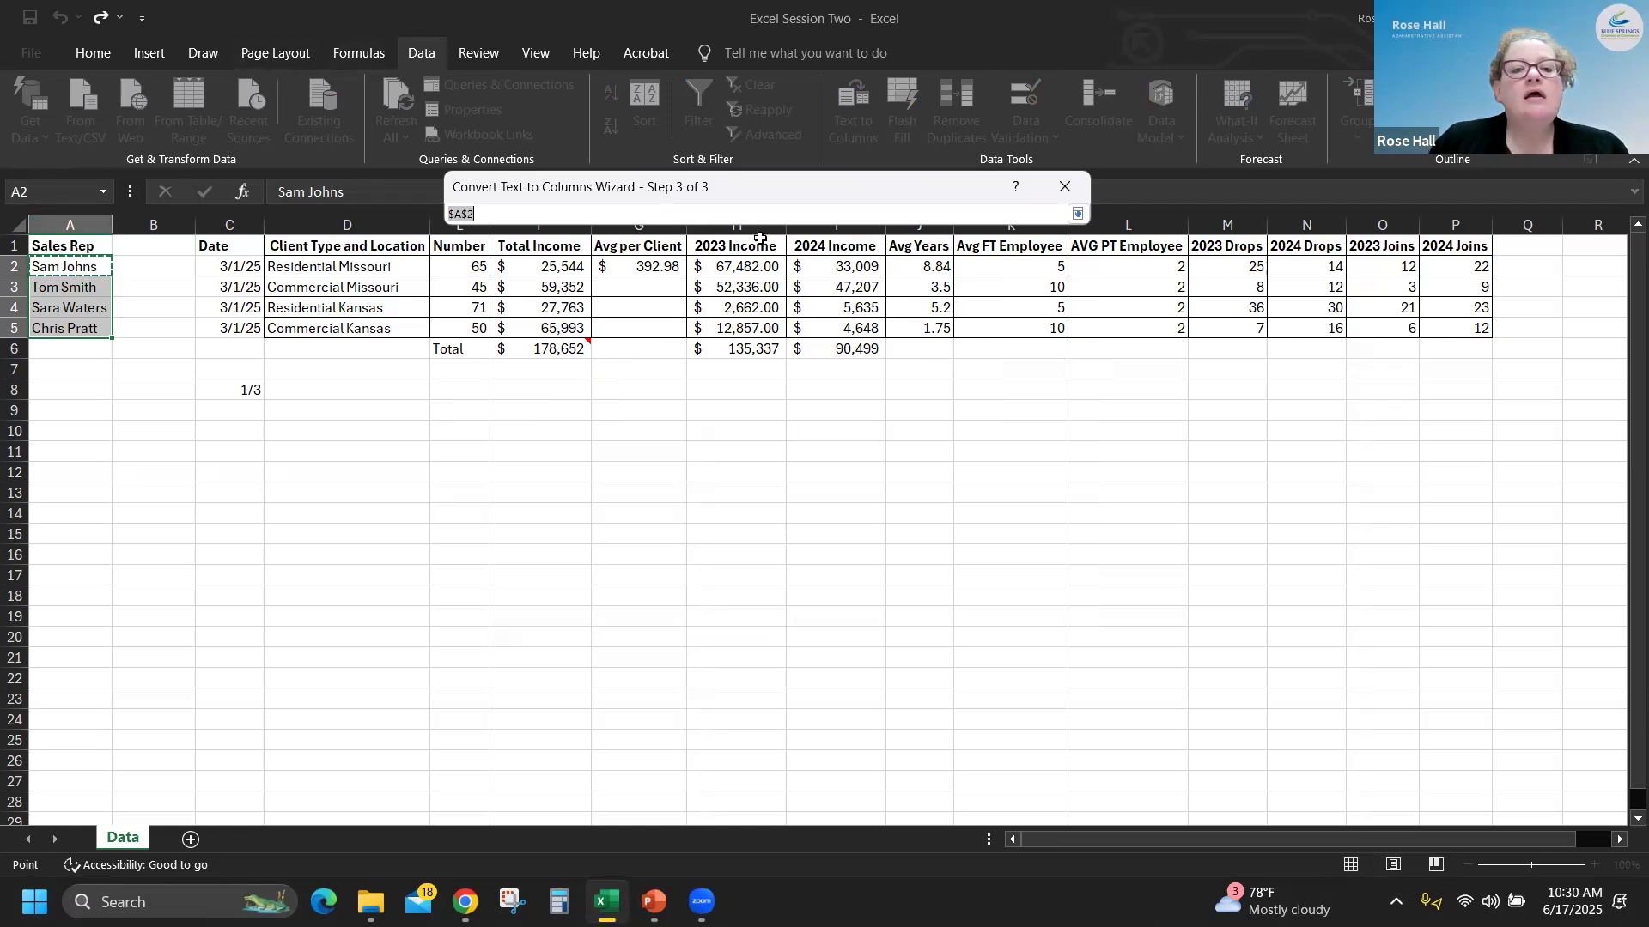
{"action": "left_click", "coordinate": [1078, 213]}
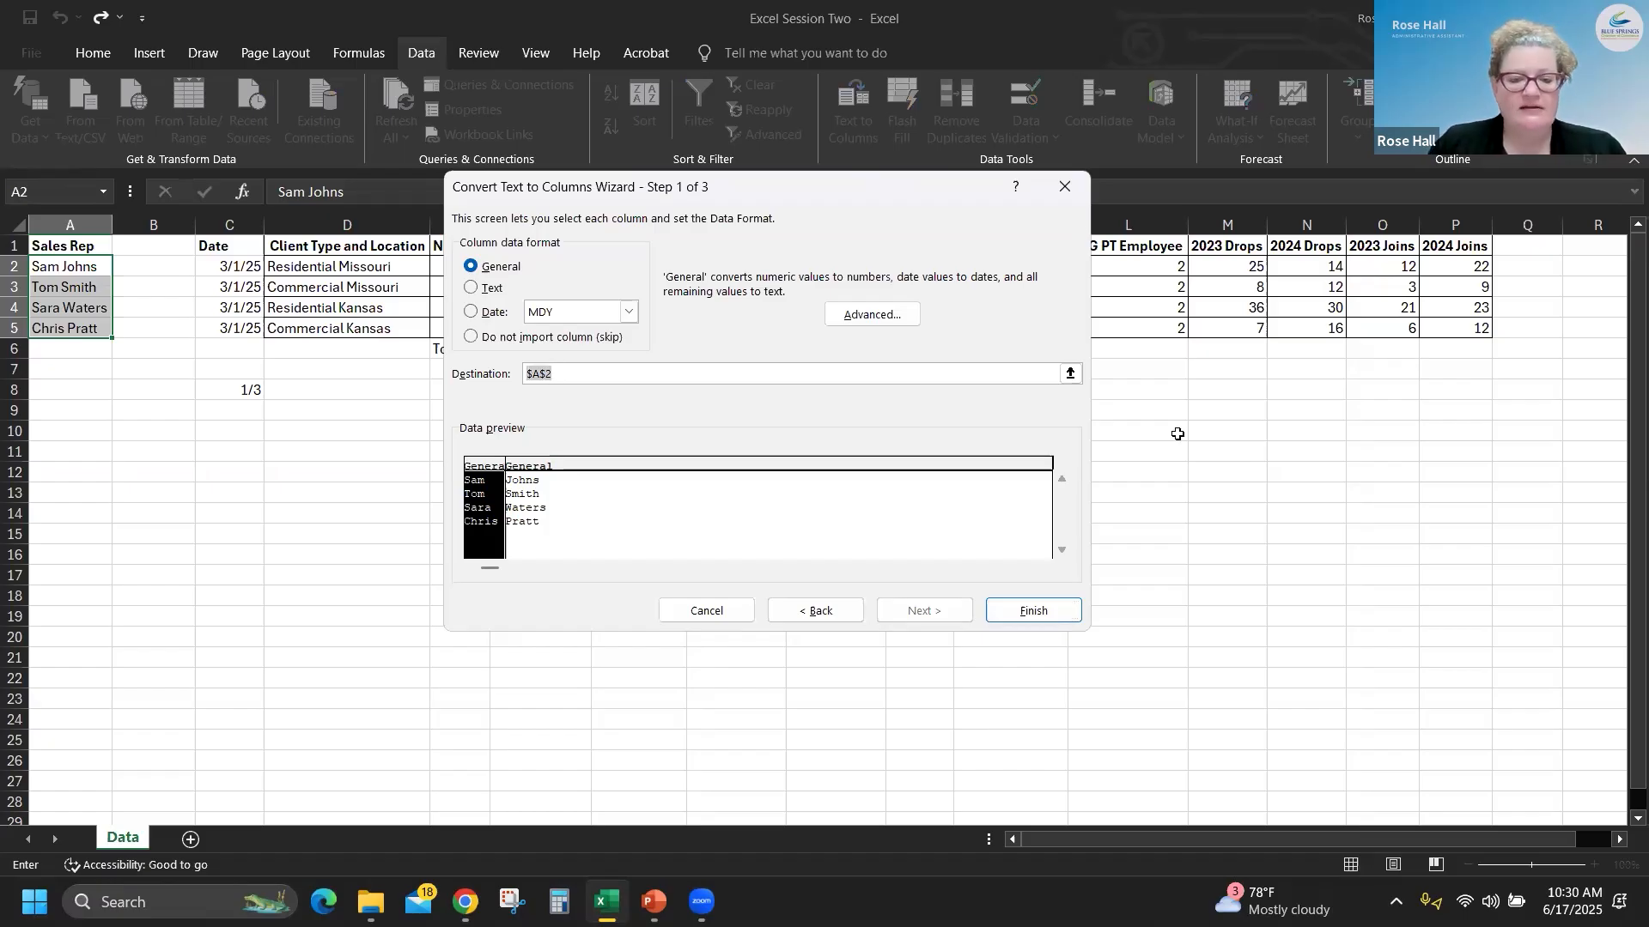
{"action": "left_click", "coordinate": [1035, 612]}
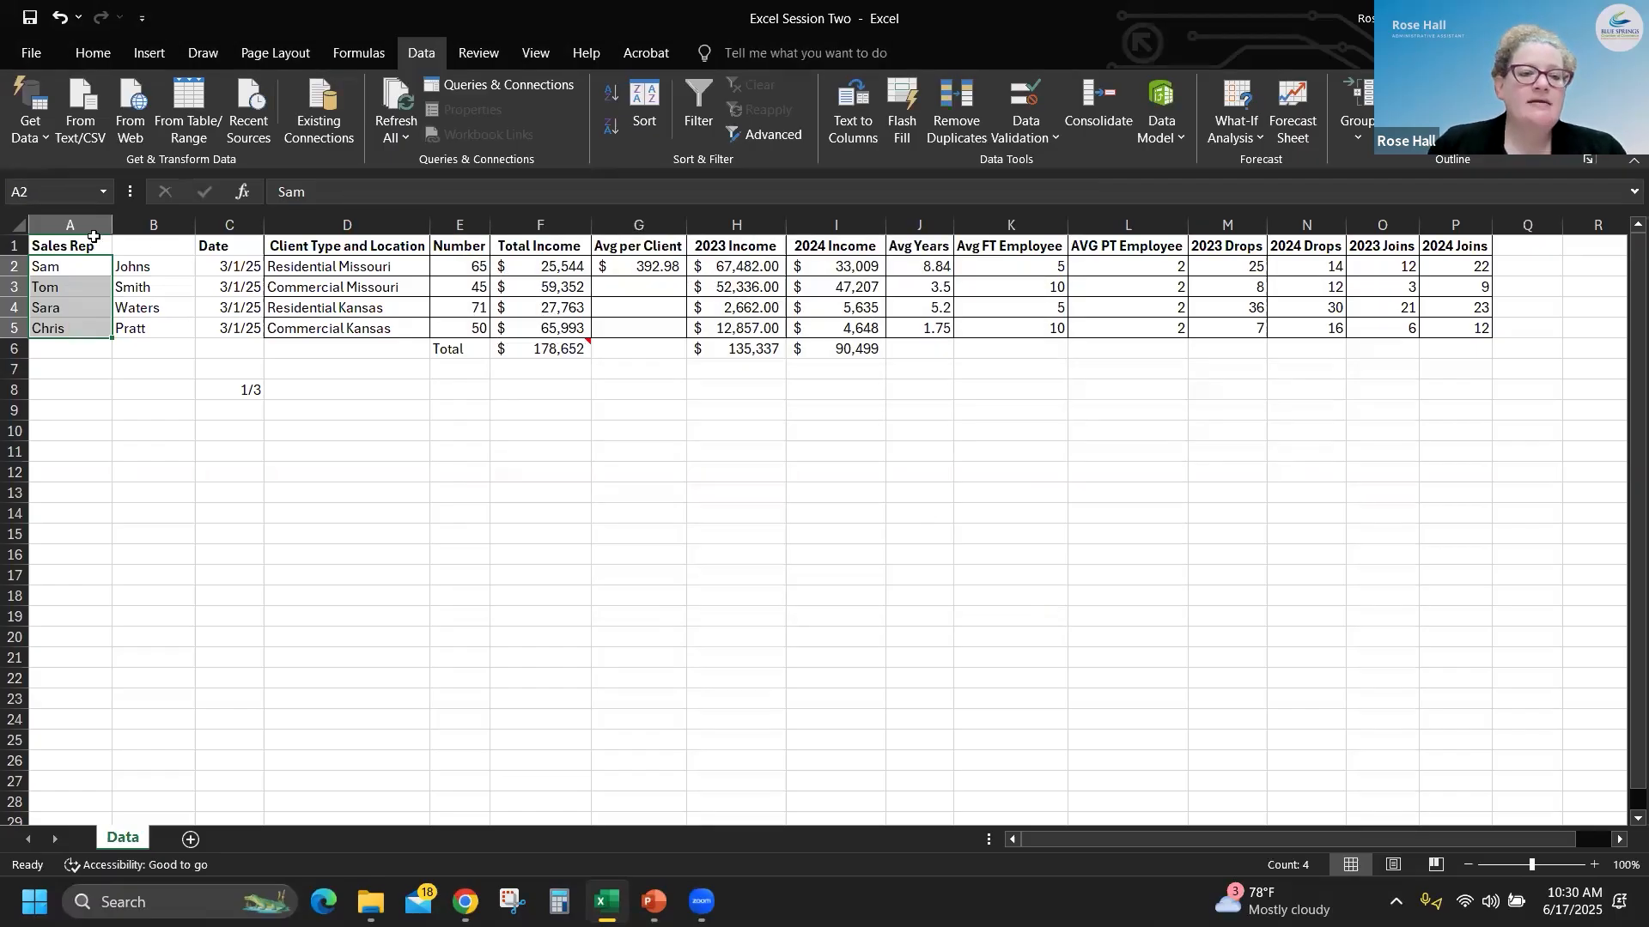
{"action": "left_click", "coordinate": [84, 273]}
{"action": "left_click", "coordinate": [135, 269]}
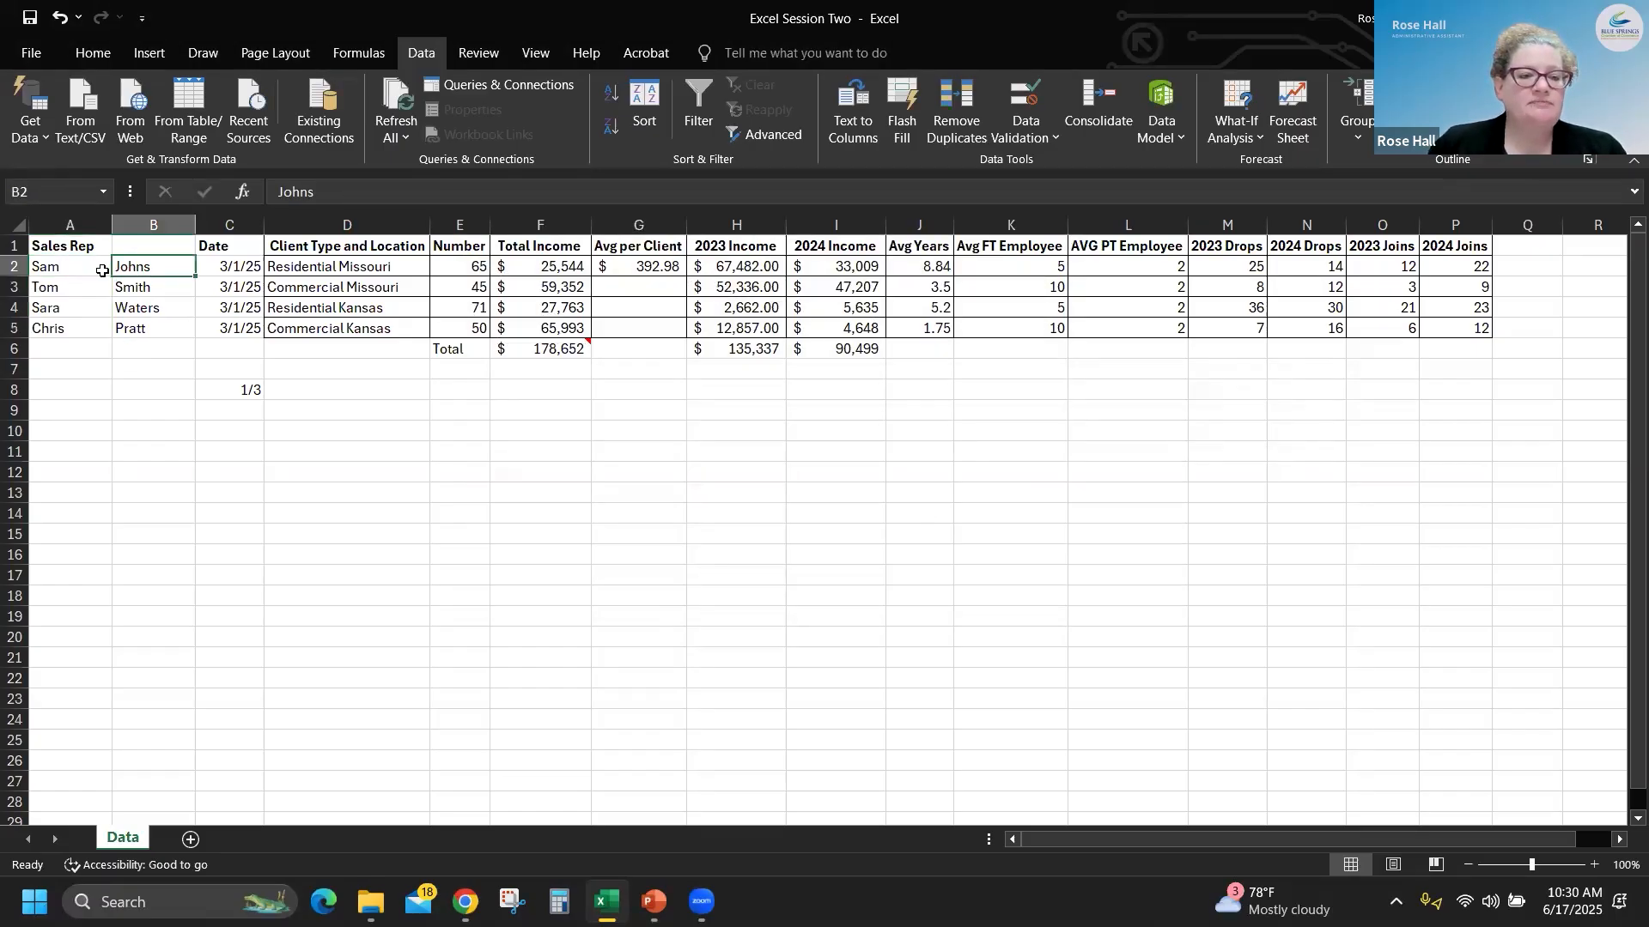
{"action": "left_click", "coordinate": [79, 270]}
{"action": "left_click", "coordinate": [140, 268]}
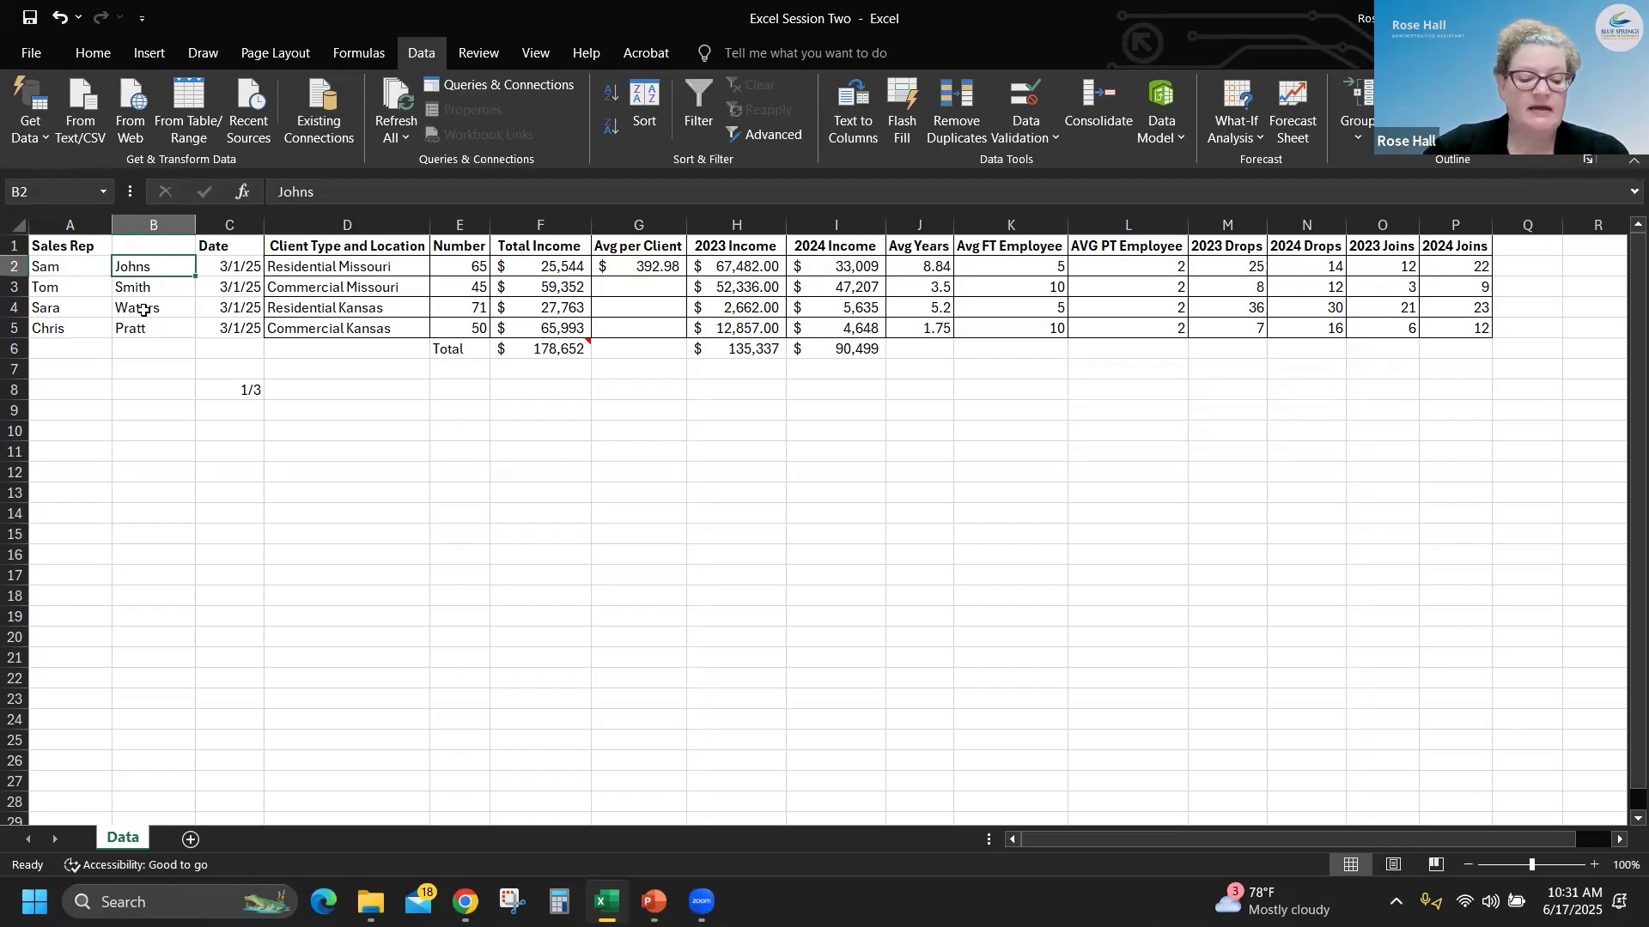
- Replace the A1 header with "Rep First Name" and enter "Rep Last Name" as the header in B1
{"action": "key", "text": "ctrl+Home"}
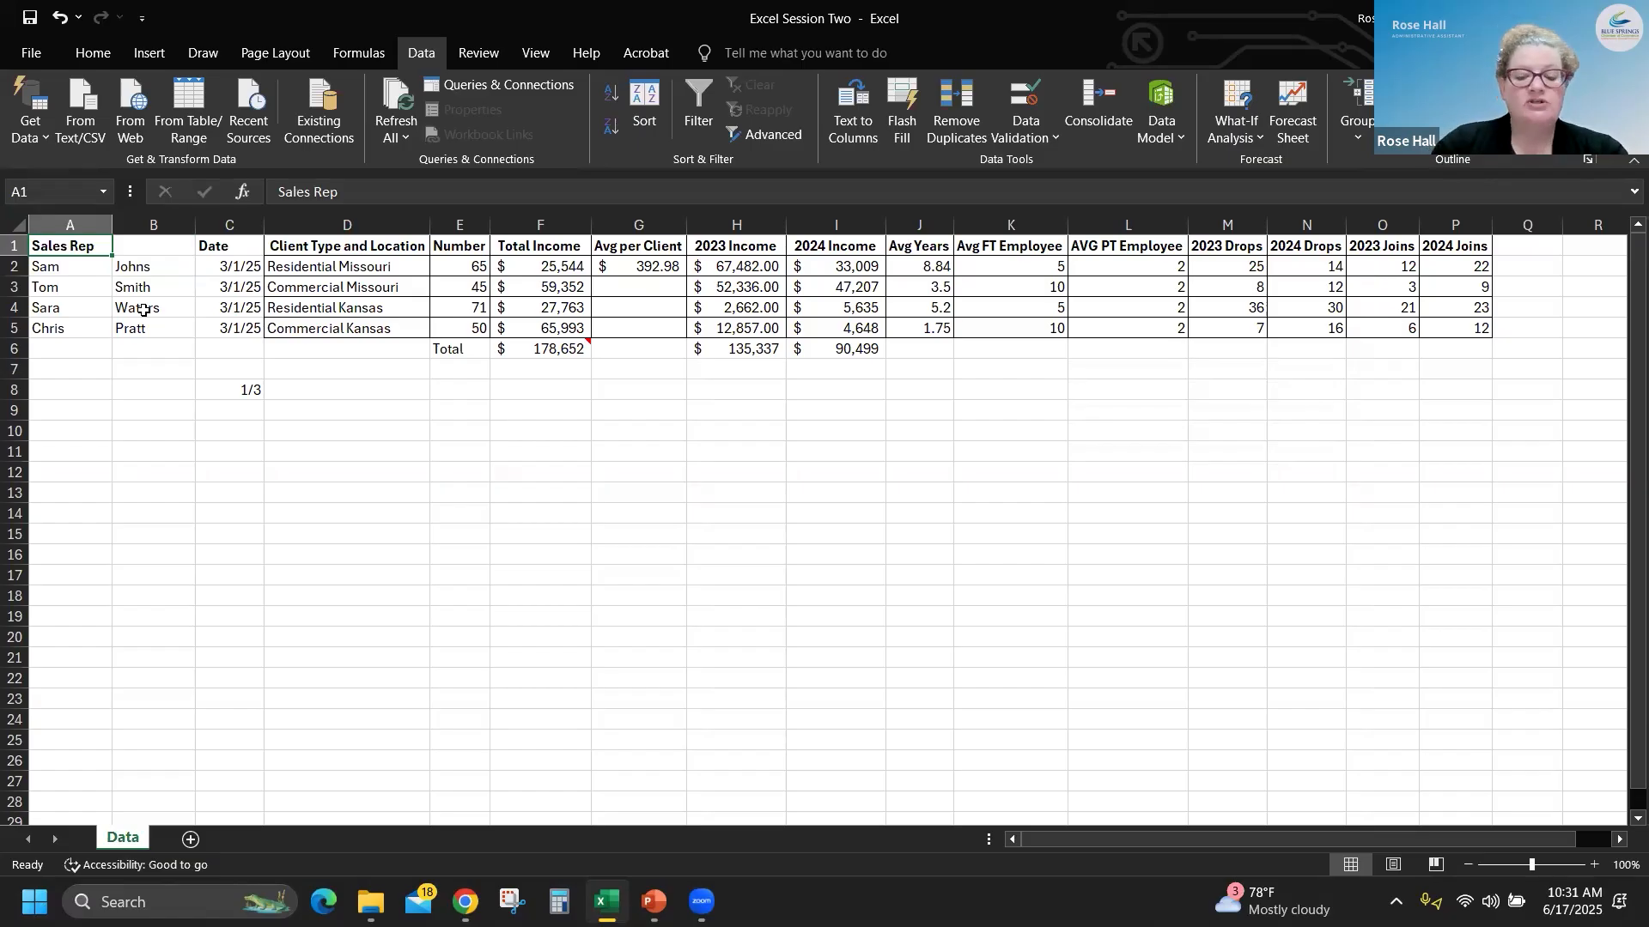
{"action": "type", "text": "Rep"}
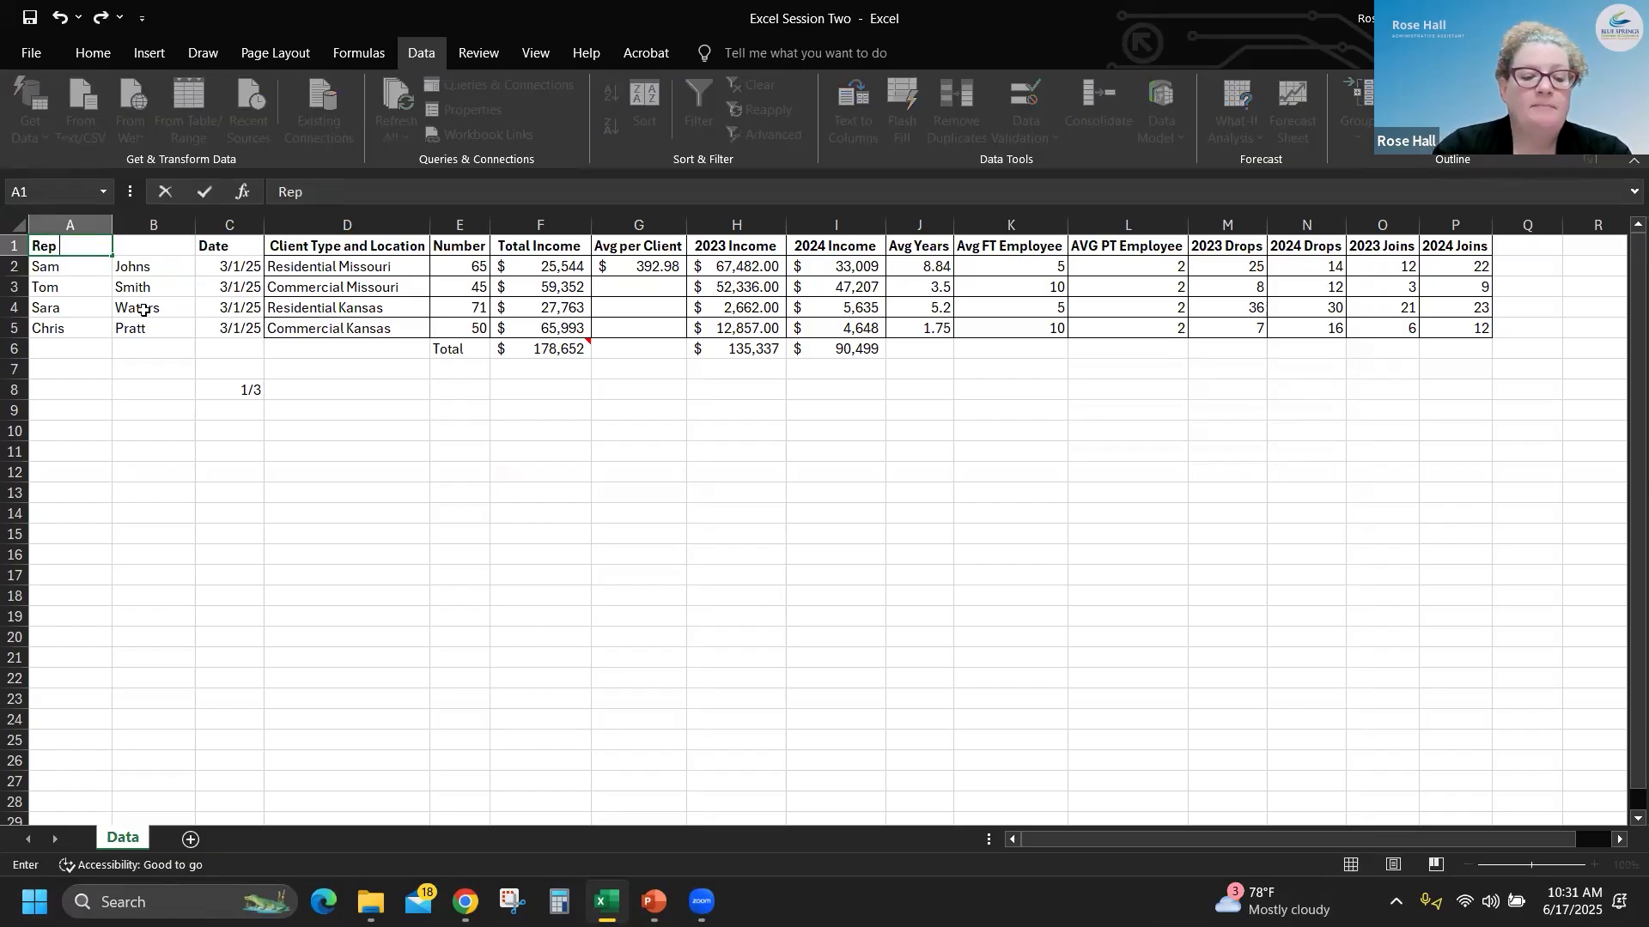
{"action": "type", "text": " Firt"}
{"action": "key", "text": "BackSpace"}
{"action": "key", "text": "BackSpace"}
{"action": "type", "text": "rst"}
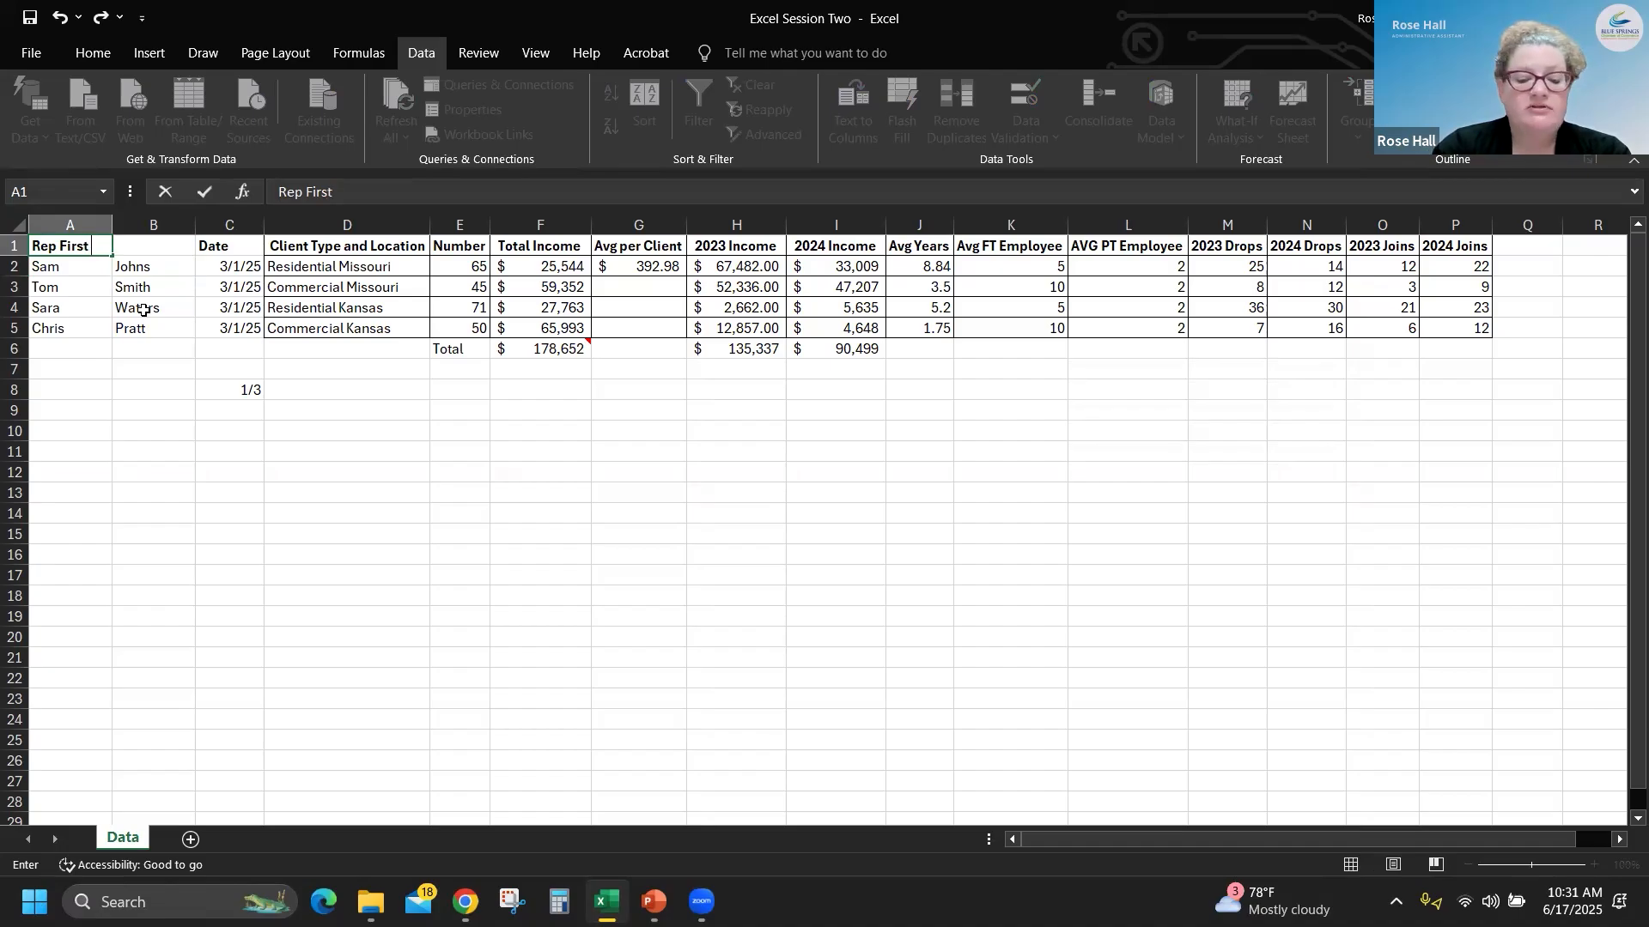
{"action": "type", "text": " Name"}
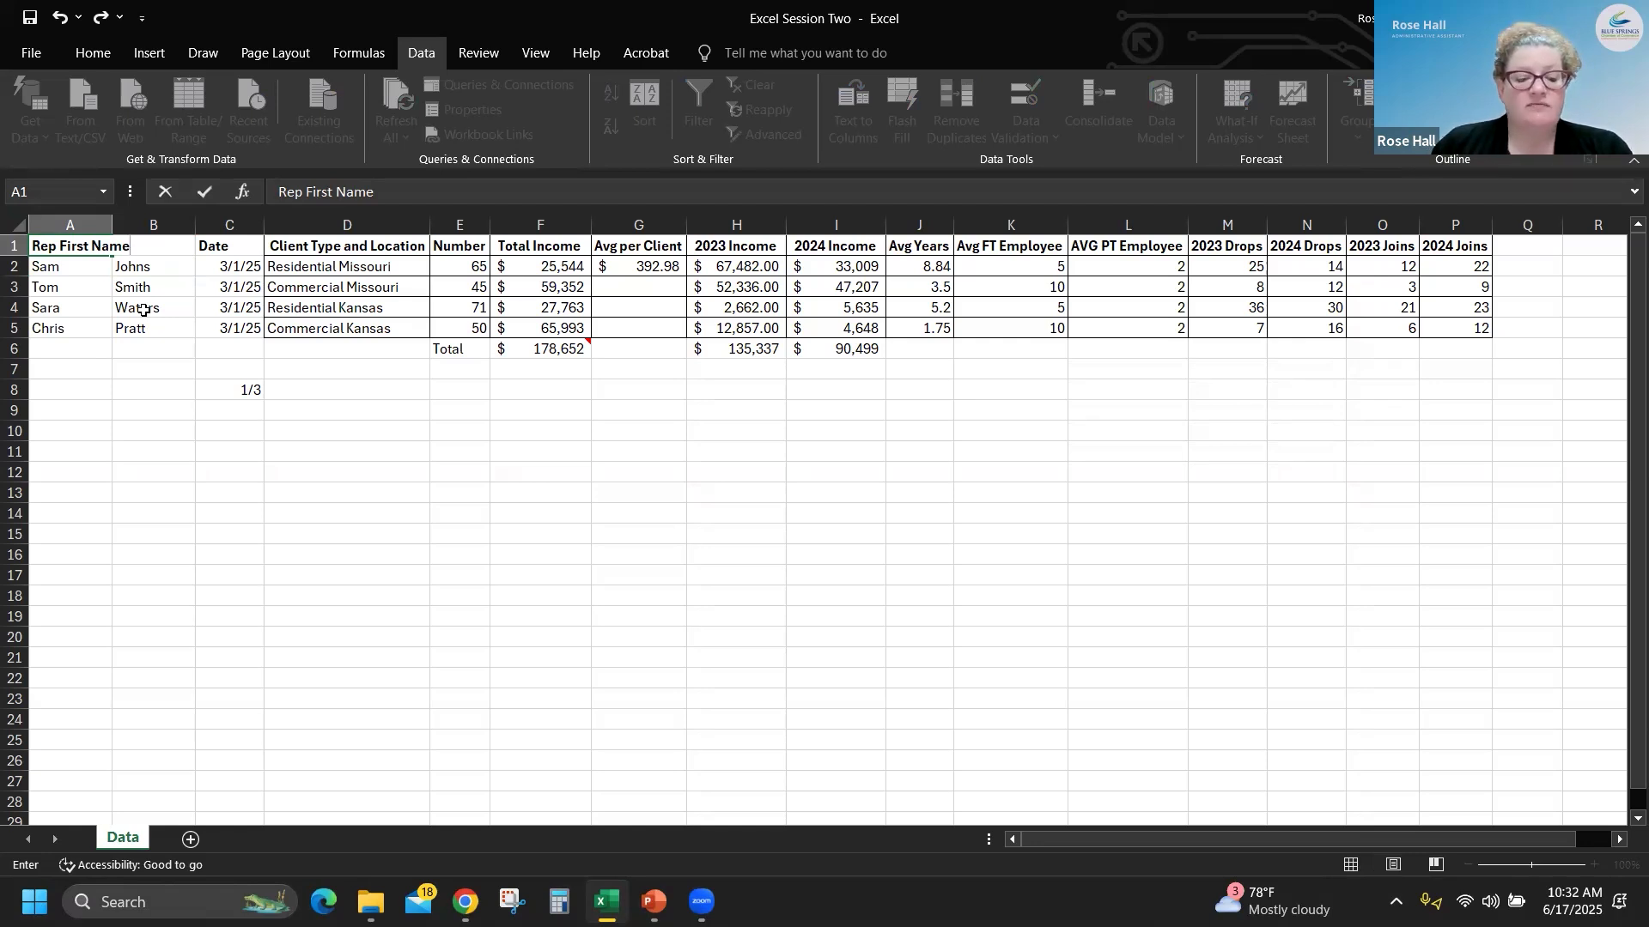
{"action": "key", "text": "Tab"}
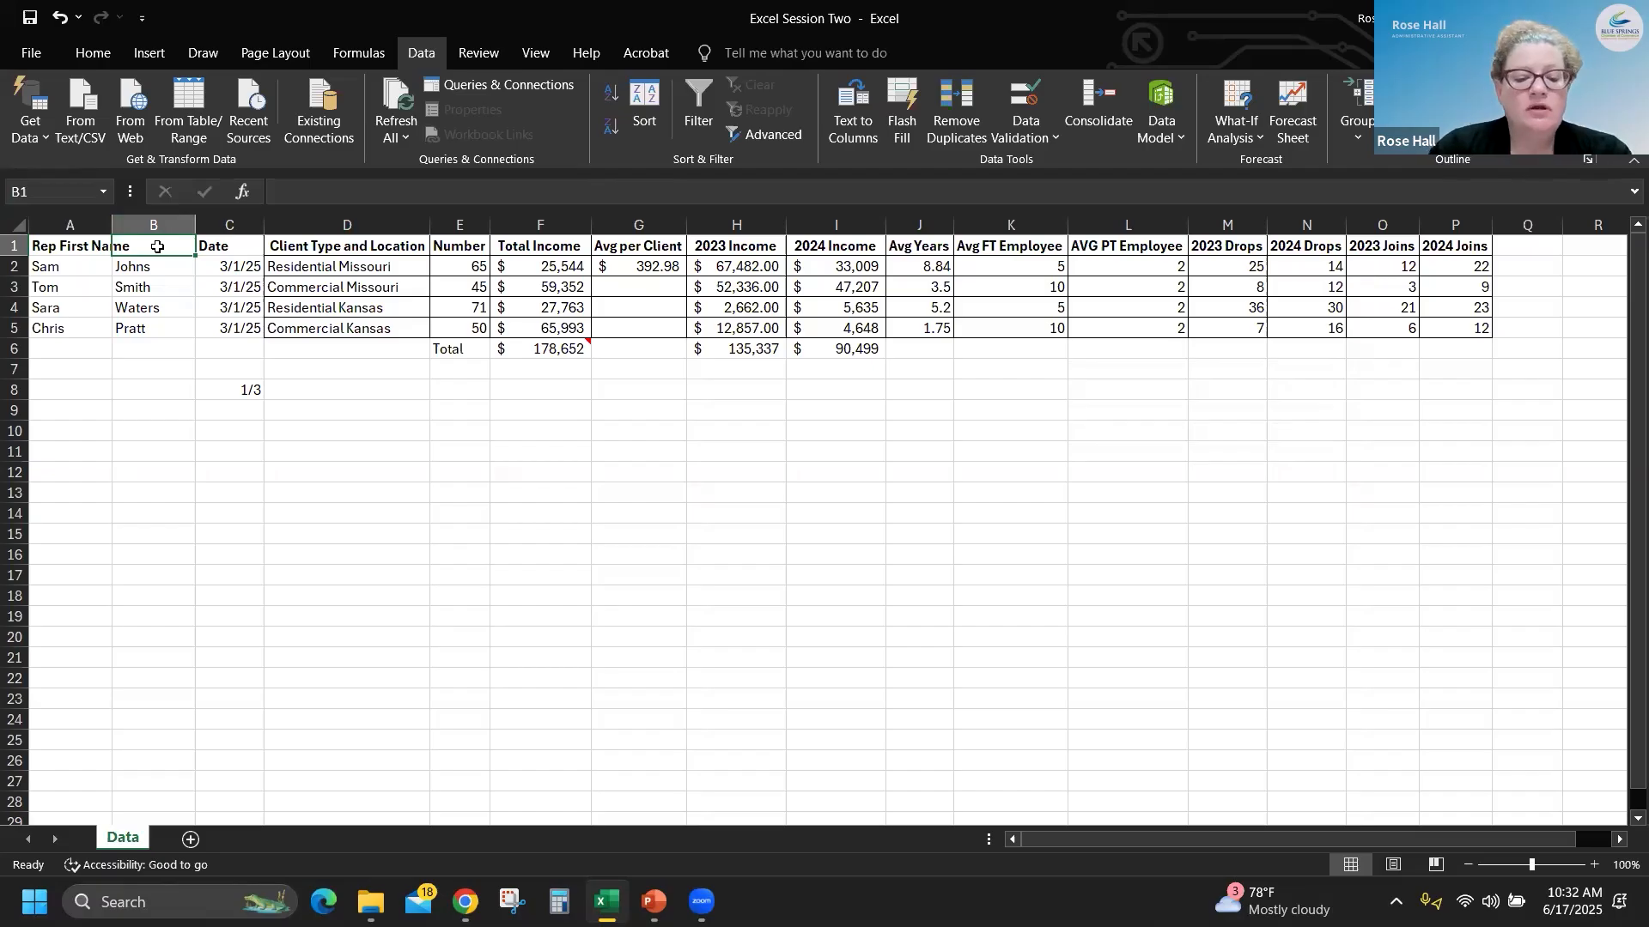
{"action": "type", "text": "Rep Last Name"}
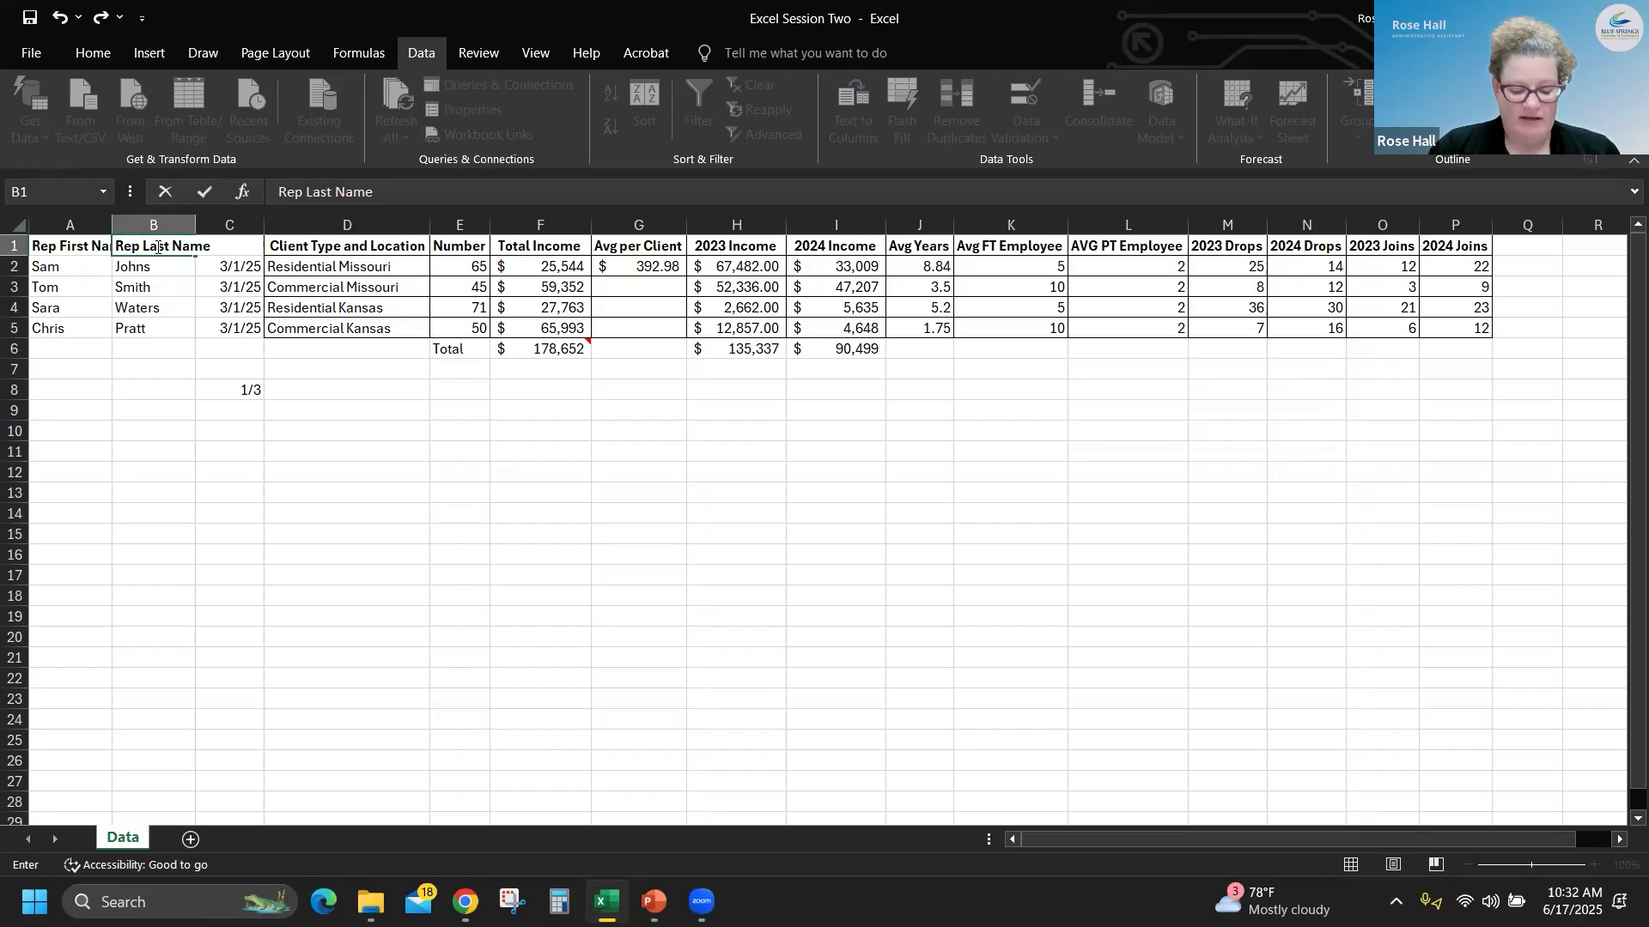
{"action": "key", "text": "Return"}
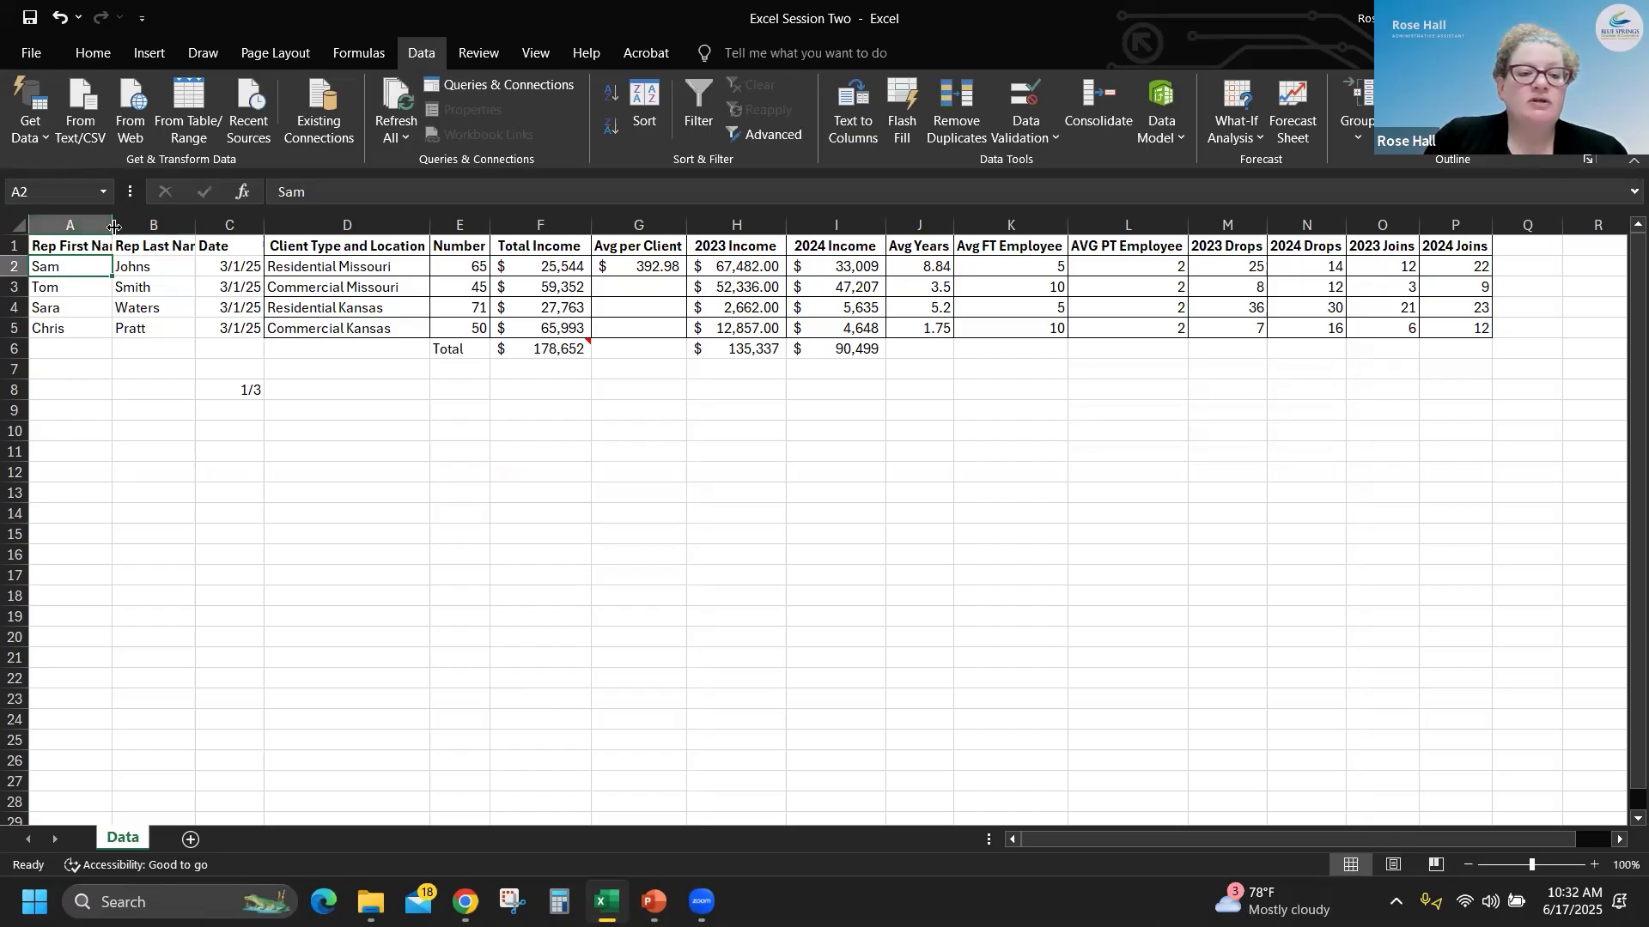
- Auto-fit every column in the worksheet to its contents
{"action": "left_click", "coordinate": [13, 222]}
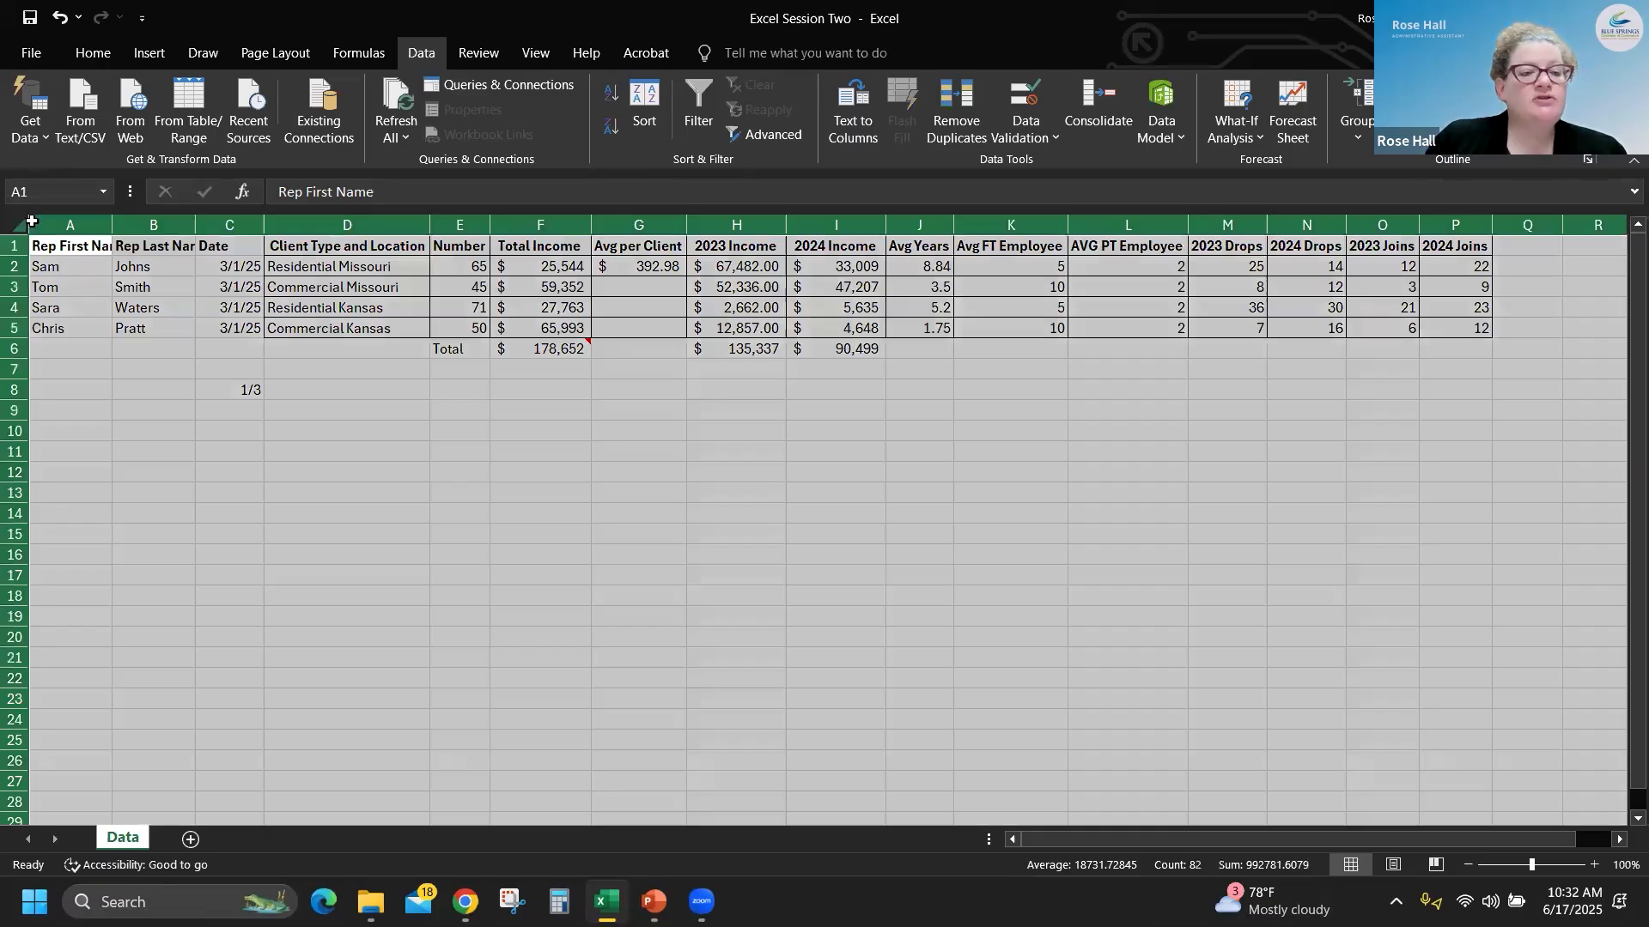
{"action": "double_click", "coordinate": [110, 224]}
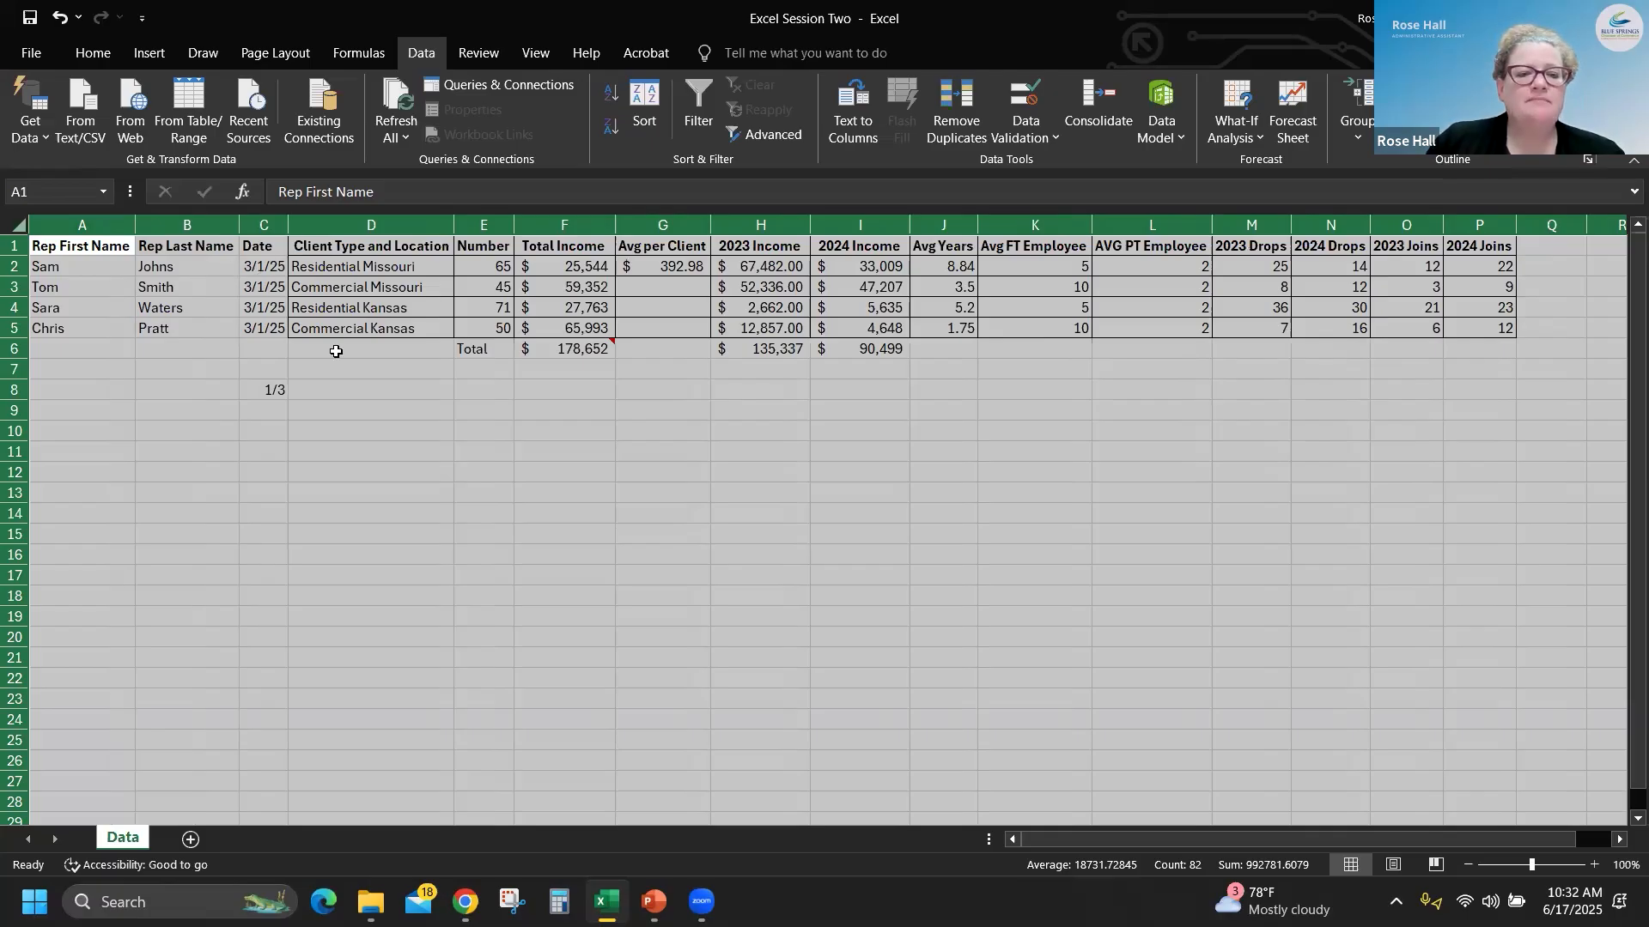
{"action": "left_click", "coordinate": [362, 410]}
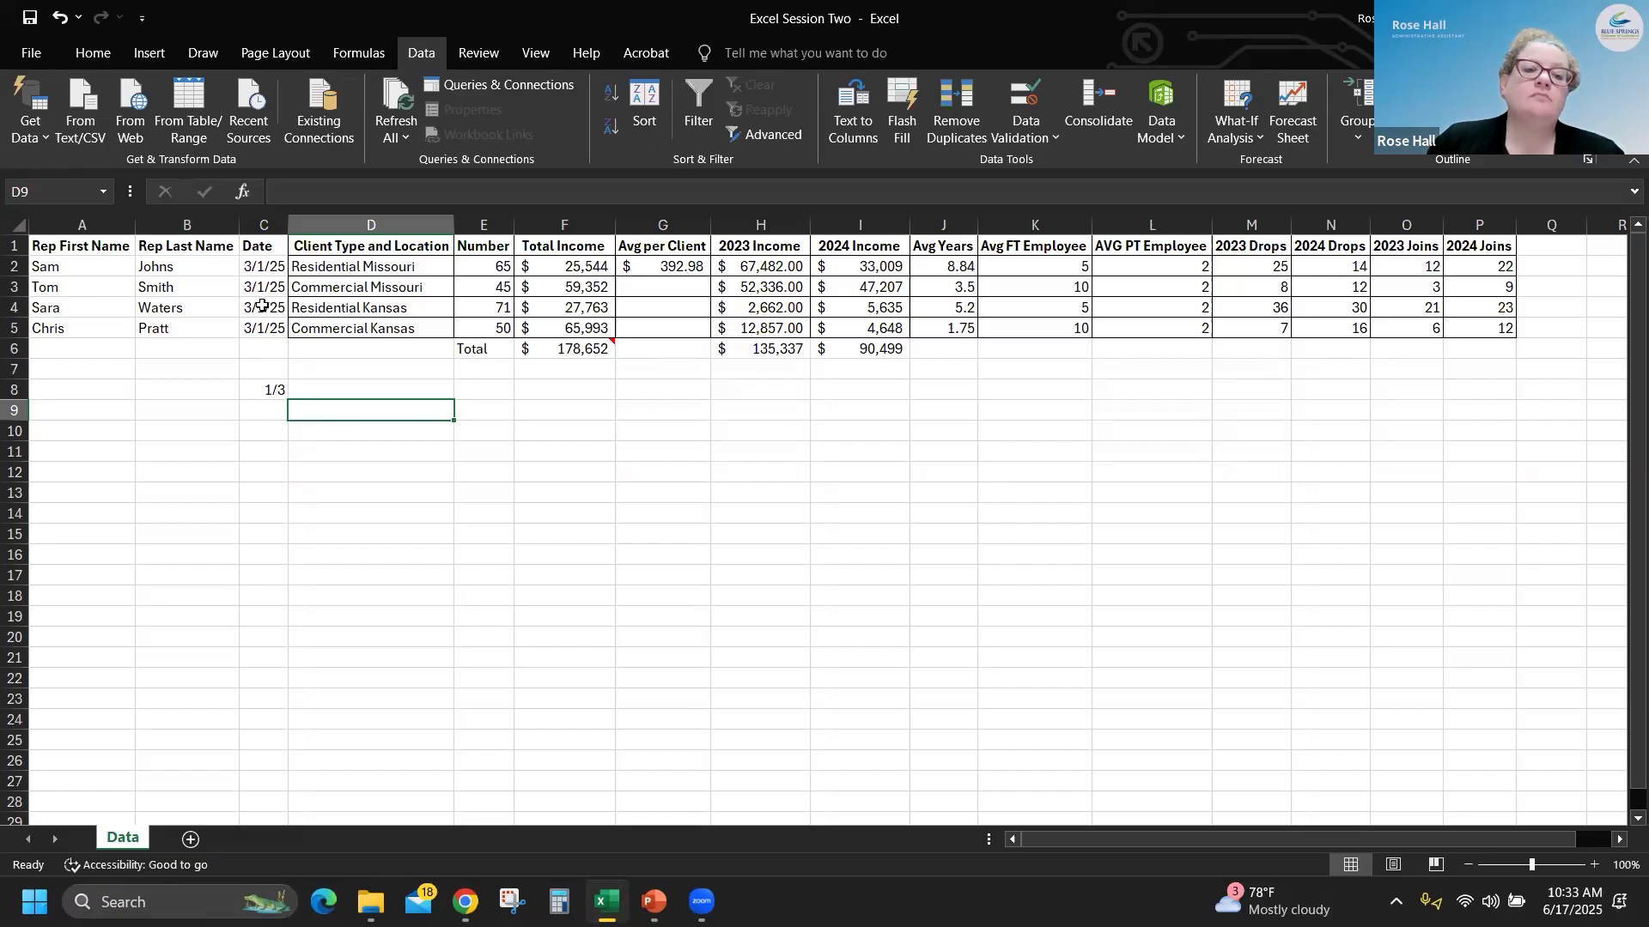
- Apply outline and inside borders to the rep name and date cells A1:C5
{"action": "left_click_drag", "start_coordinate": [269, 248], "coordinate": [40, 338]}
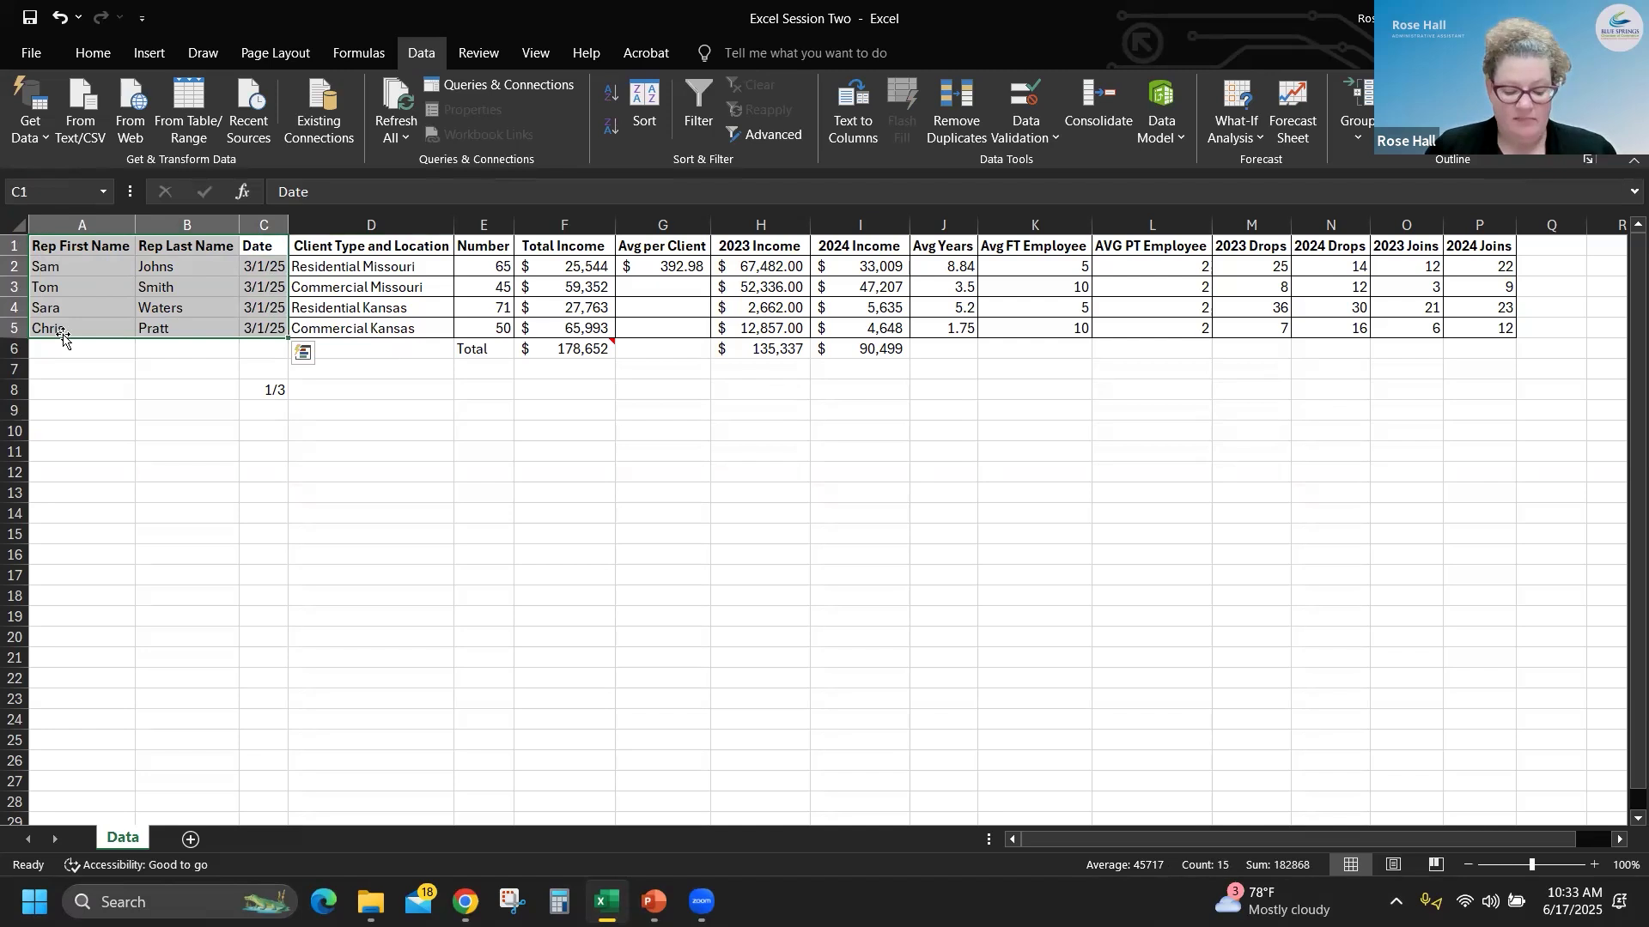
{"action": "key", "text": "ctrl+1"}
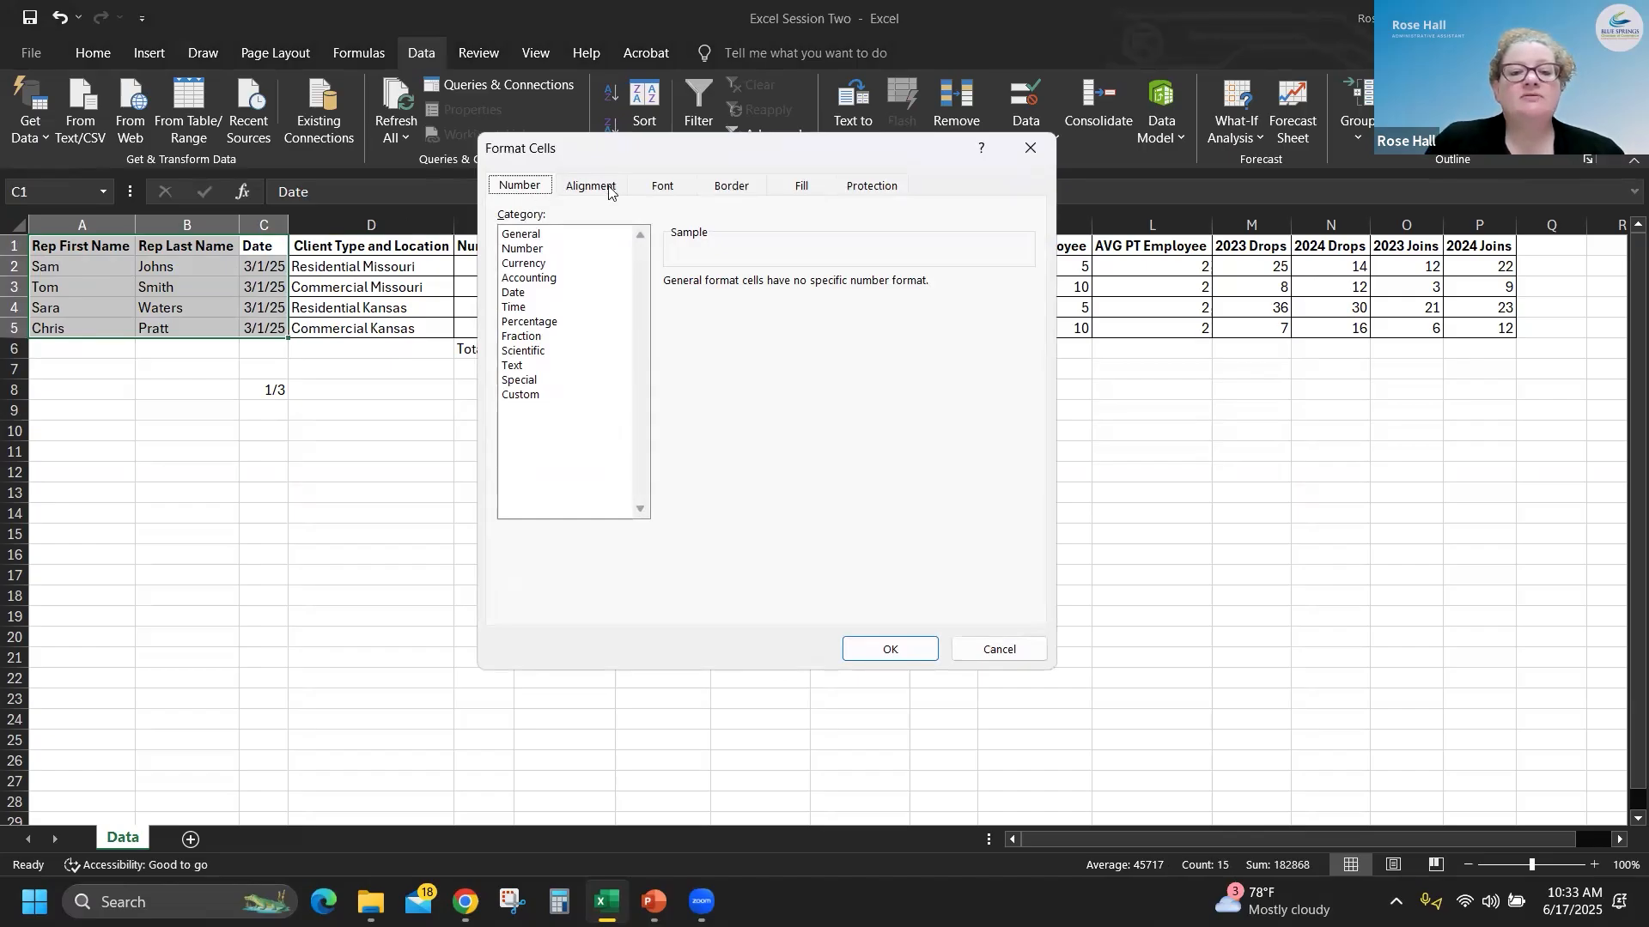
{"action": "left_click", "coordinate": [736, 187]}
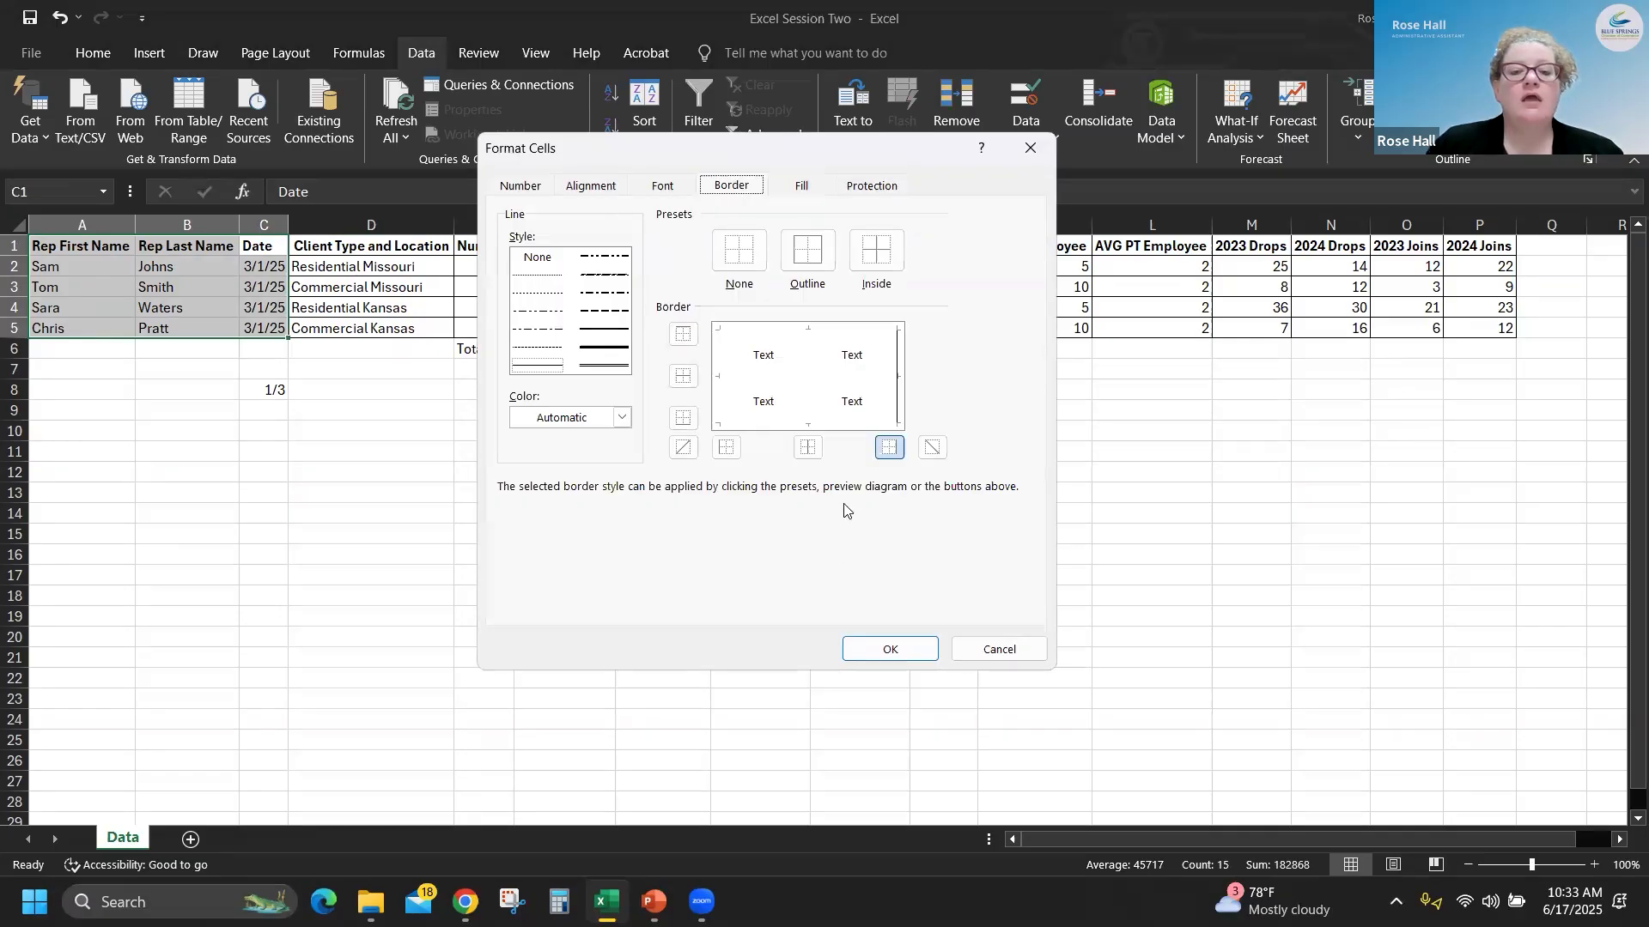
{"action": "left_click", "coordinate": [818, 266]}
{"action": "left_click", "coordinate": [893, 253]}
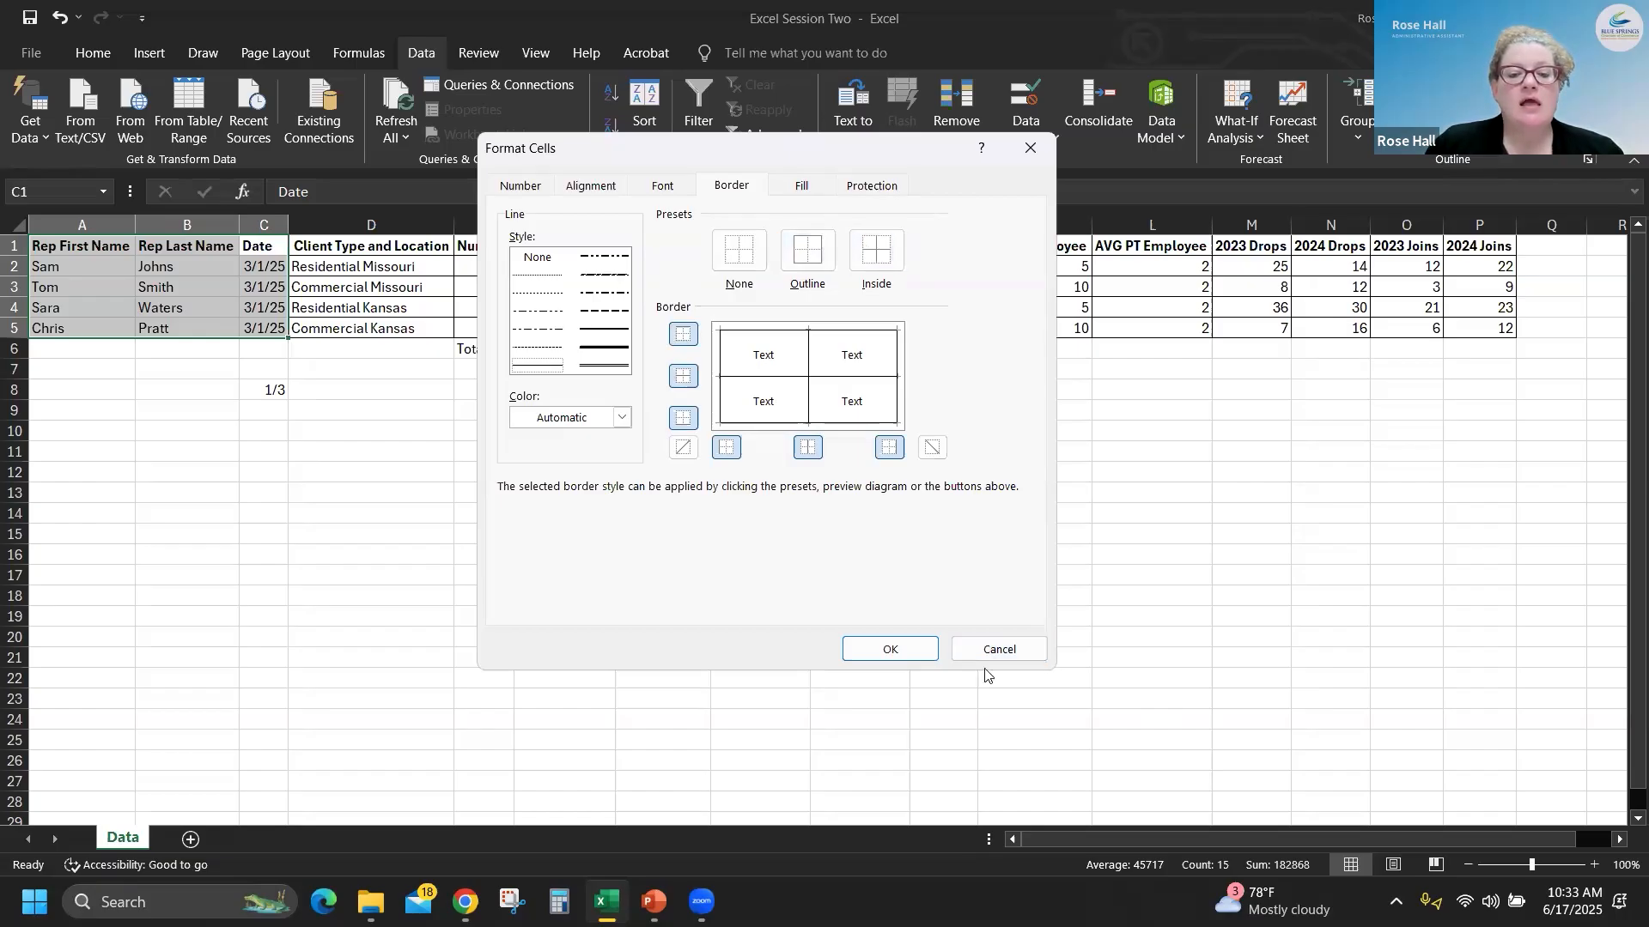
{"action": "left_click", "coordinate": [908, 656]}
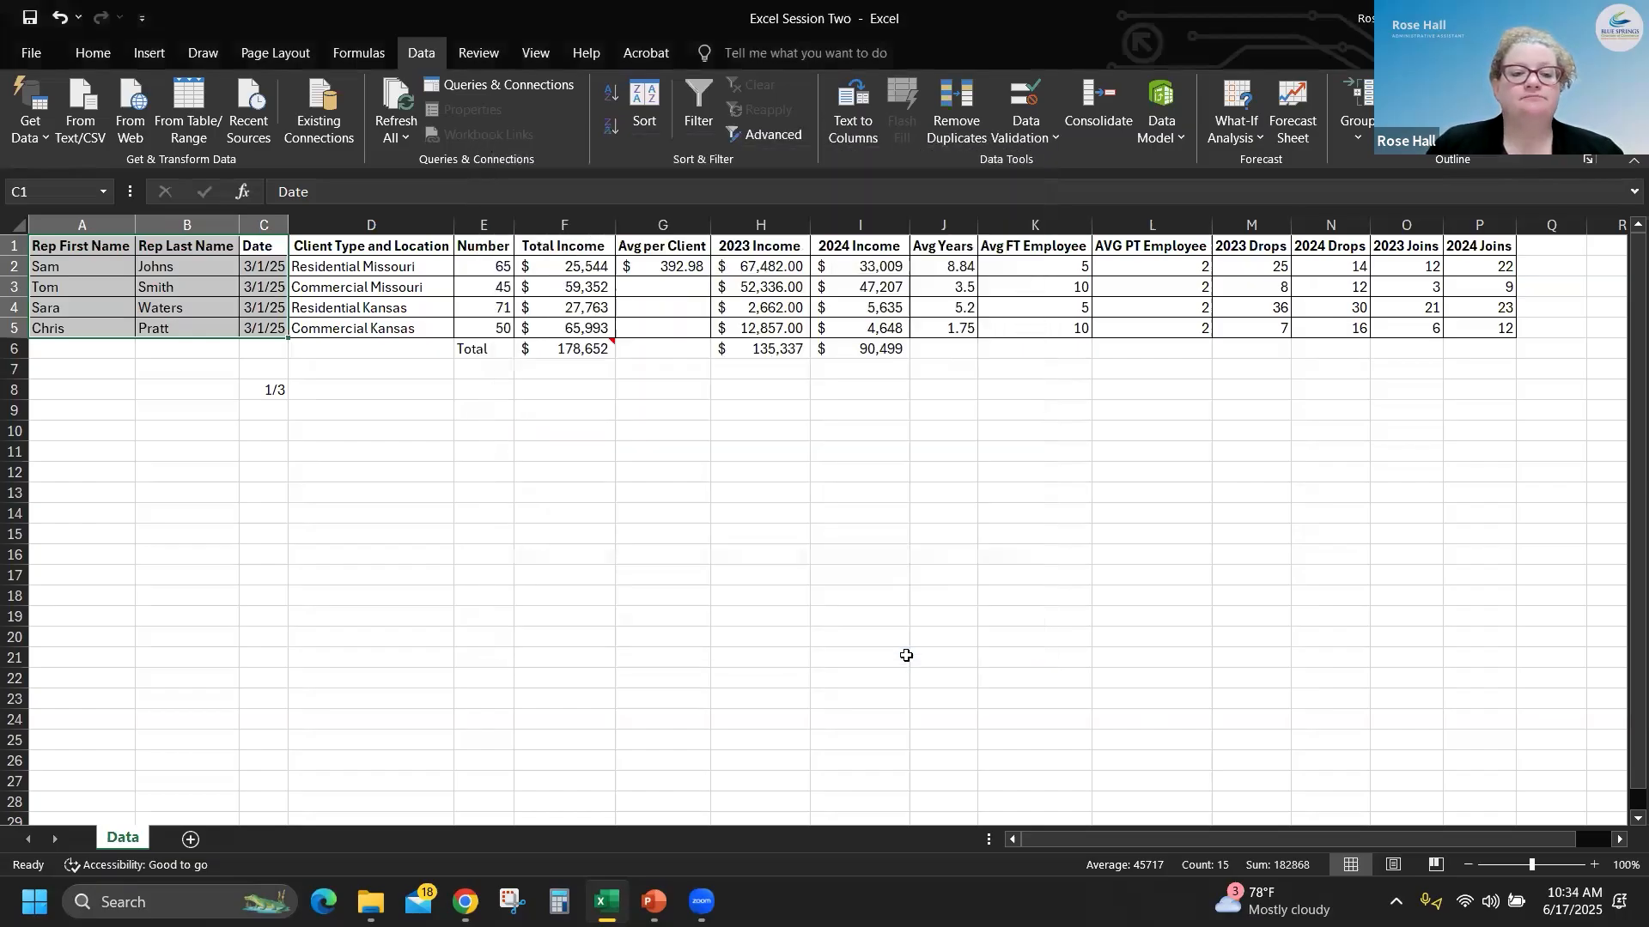
{"action": "left_click", "coordinate": [507, 640]}
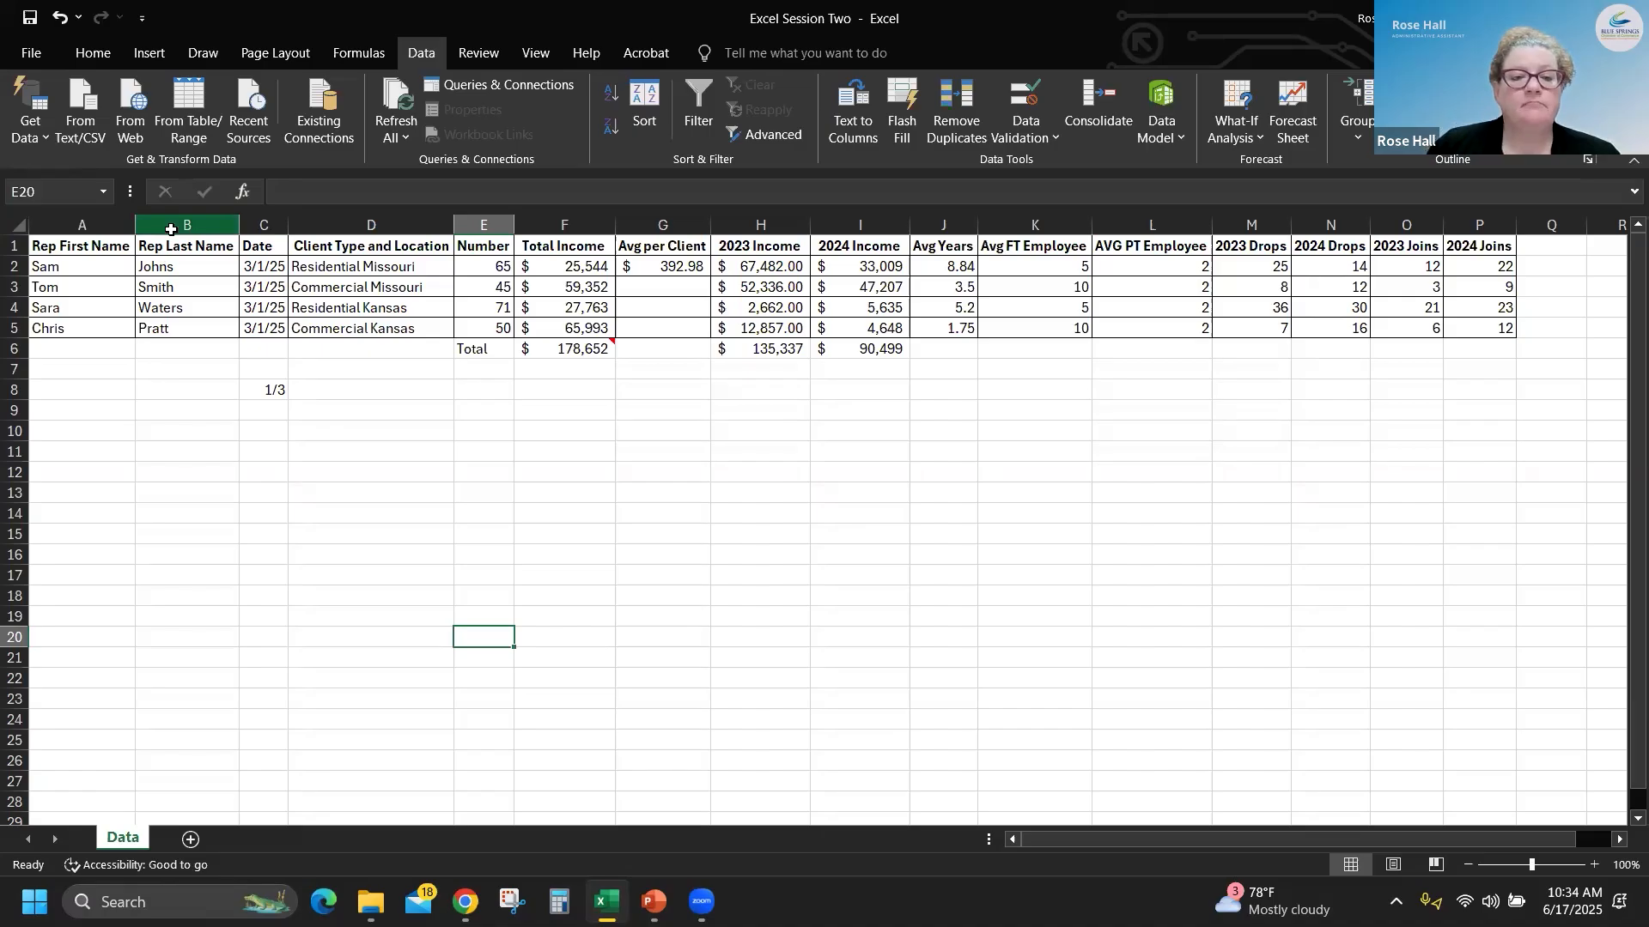
- Select the whole sheet and custom sort it by Rep Last Name on cell values, A to Z
{"action": "left_click", "coordinate": [17, 225]}
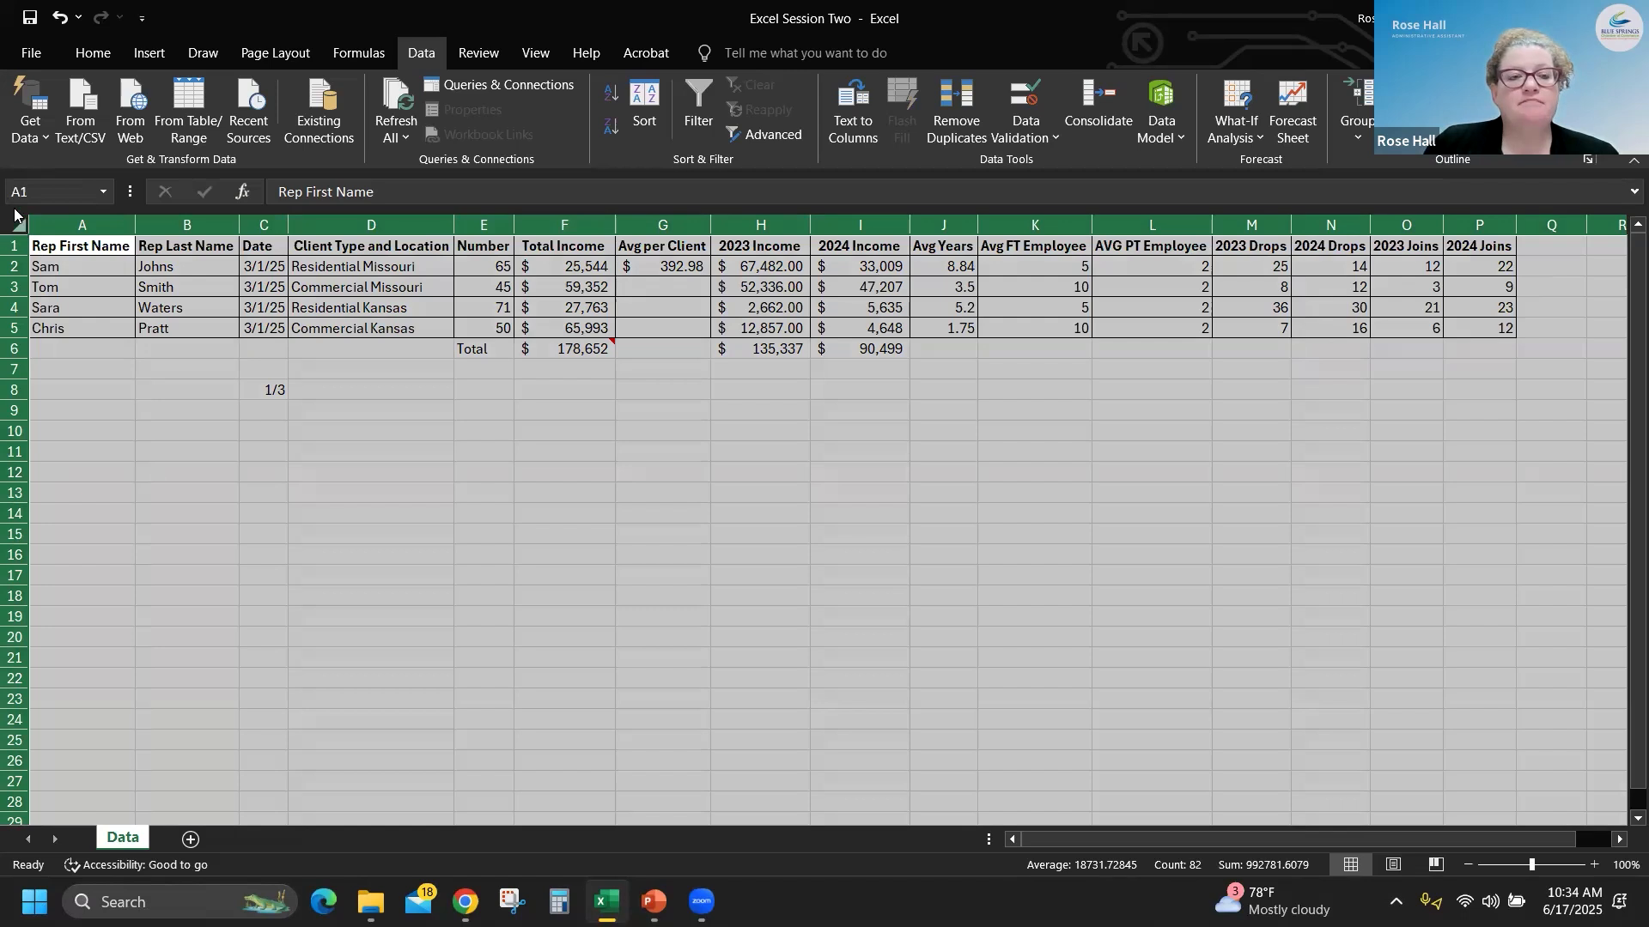
{"action": "left_click", "coordinate": [94, 57]}
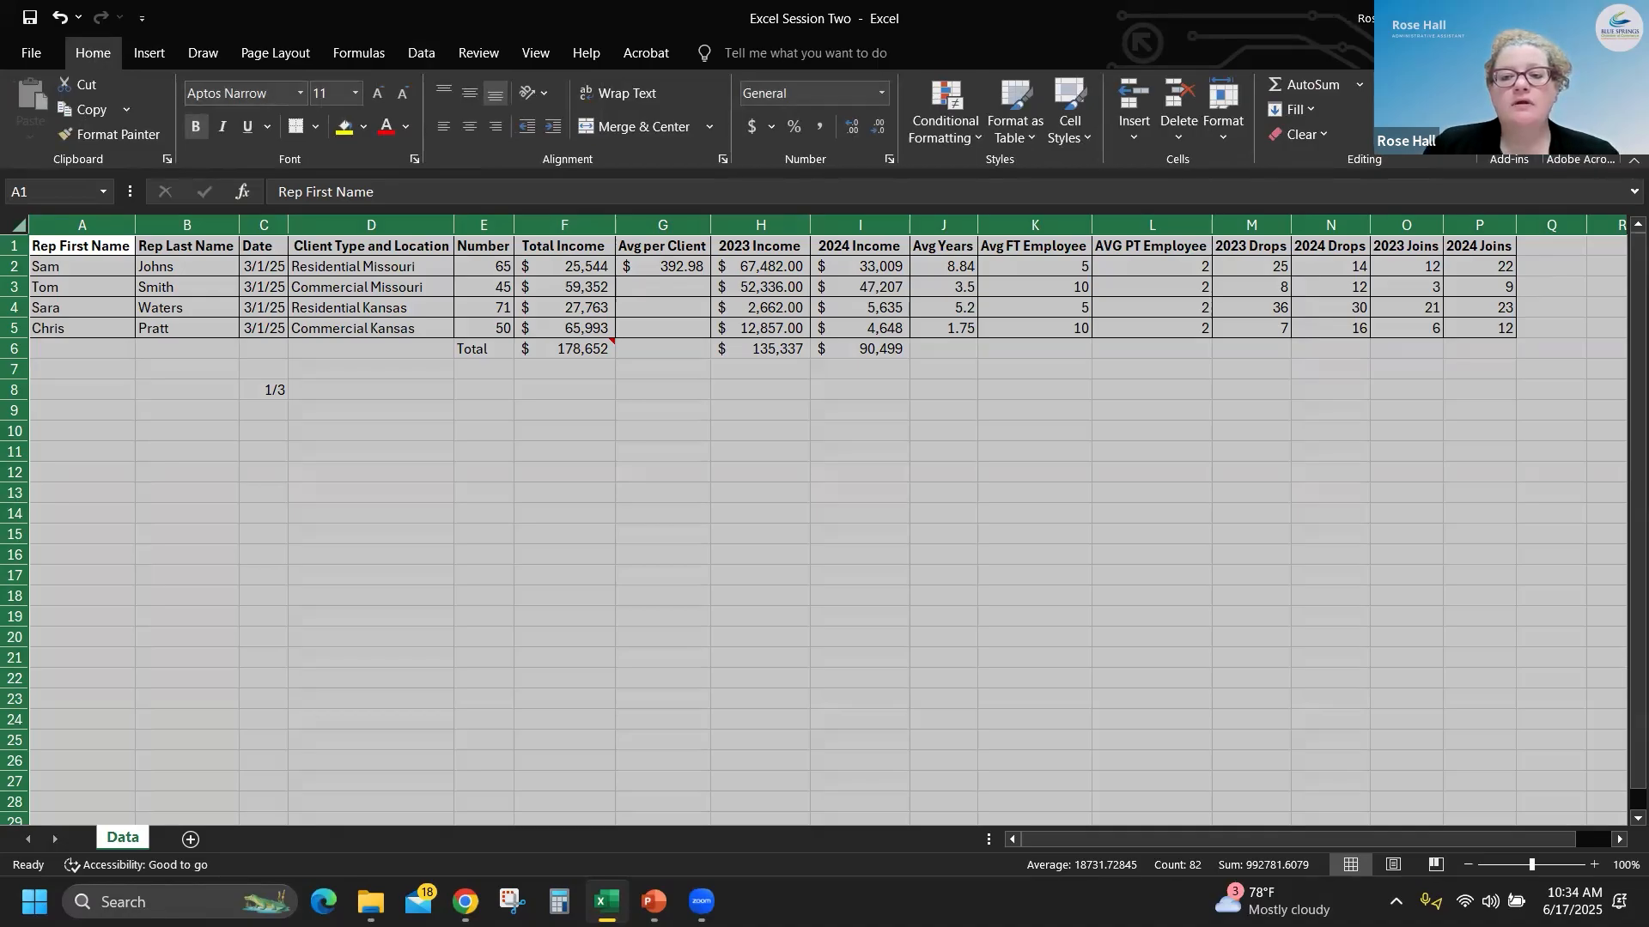
{"action": "left_click", "coordinate": [1404, 112]}
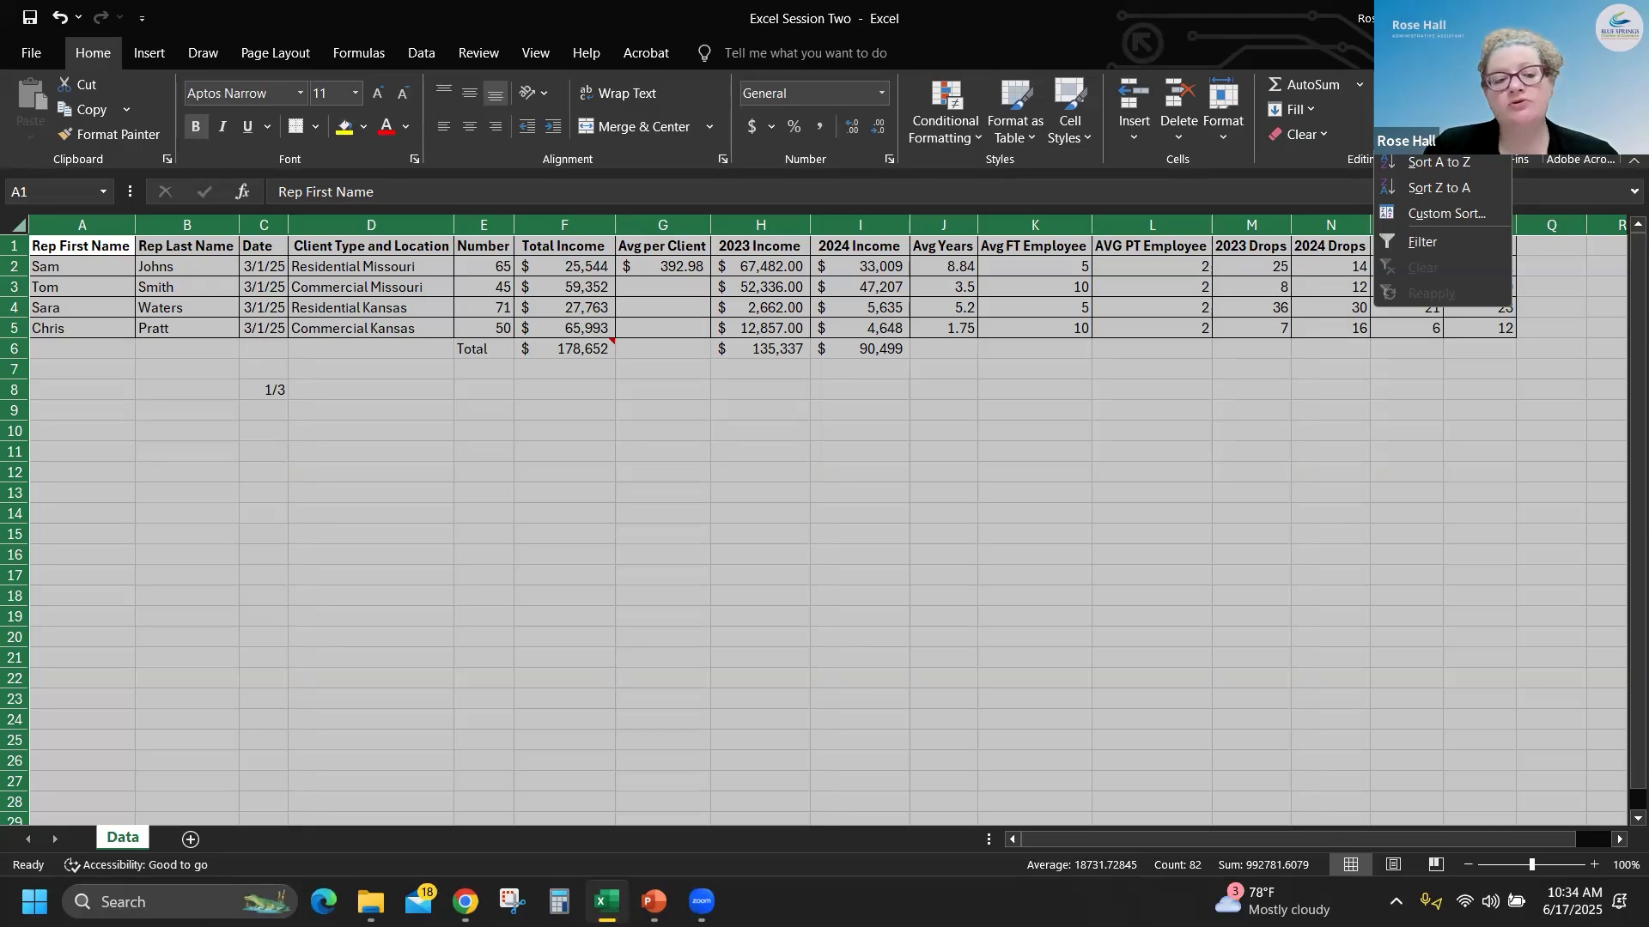
{"action": "left_click", "coordinate": [1448, 213]}
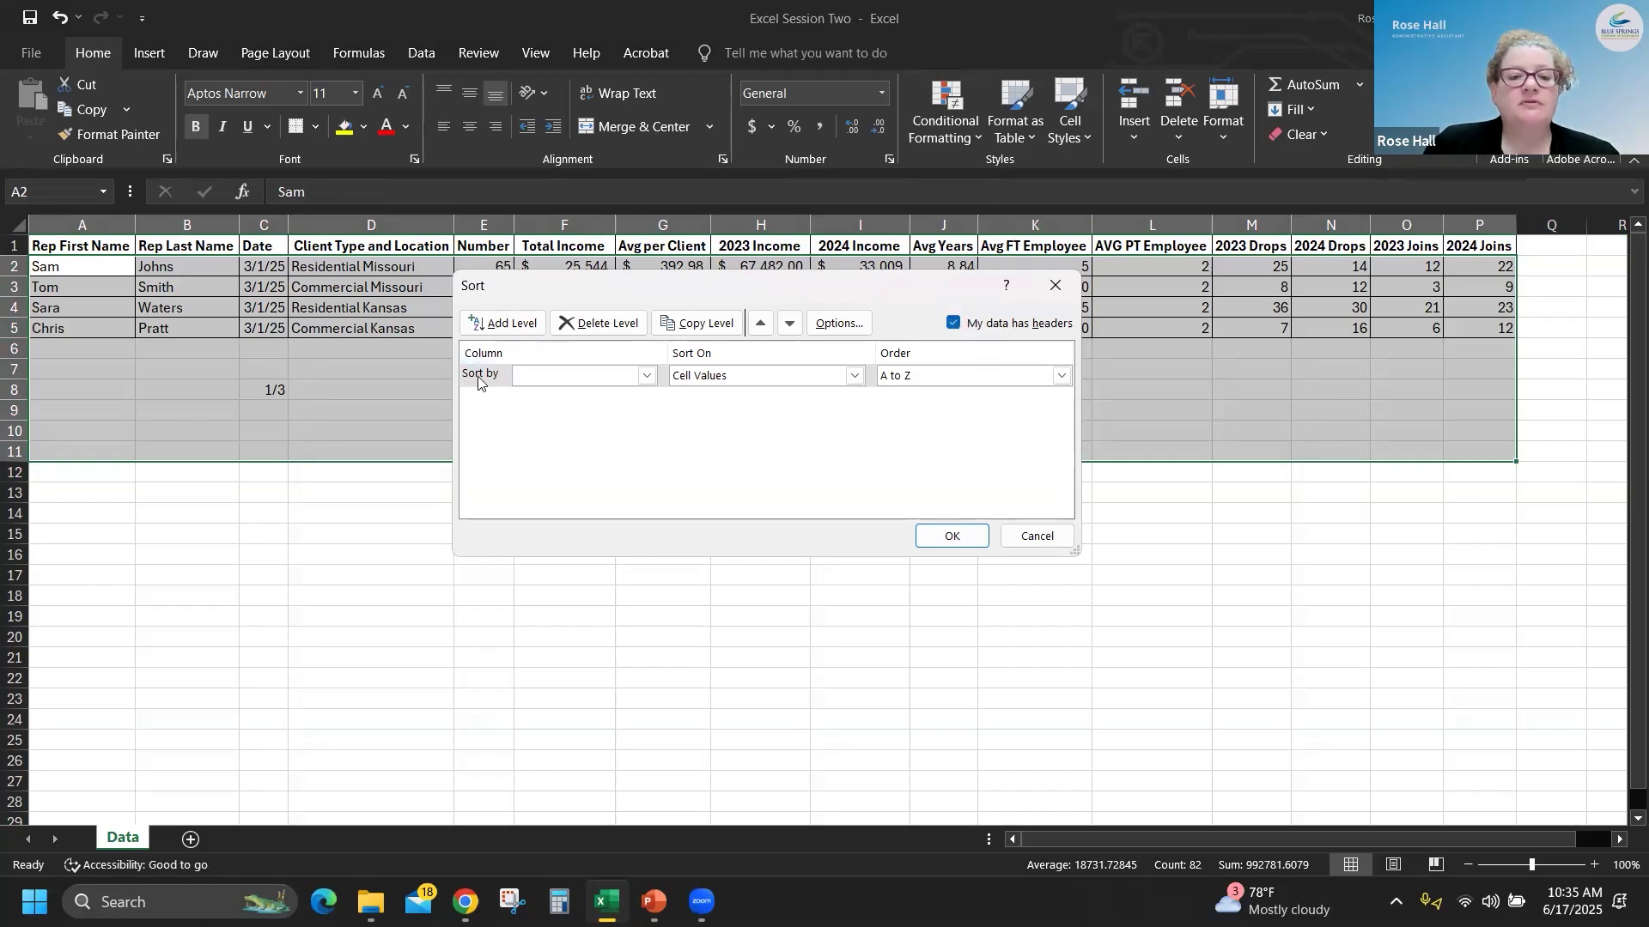
{"action": "left_click", "coordinate": [647, 377]}
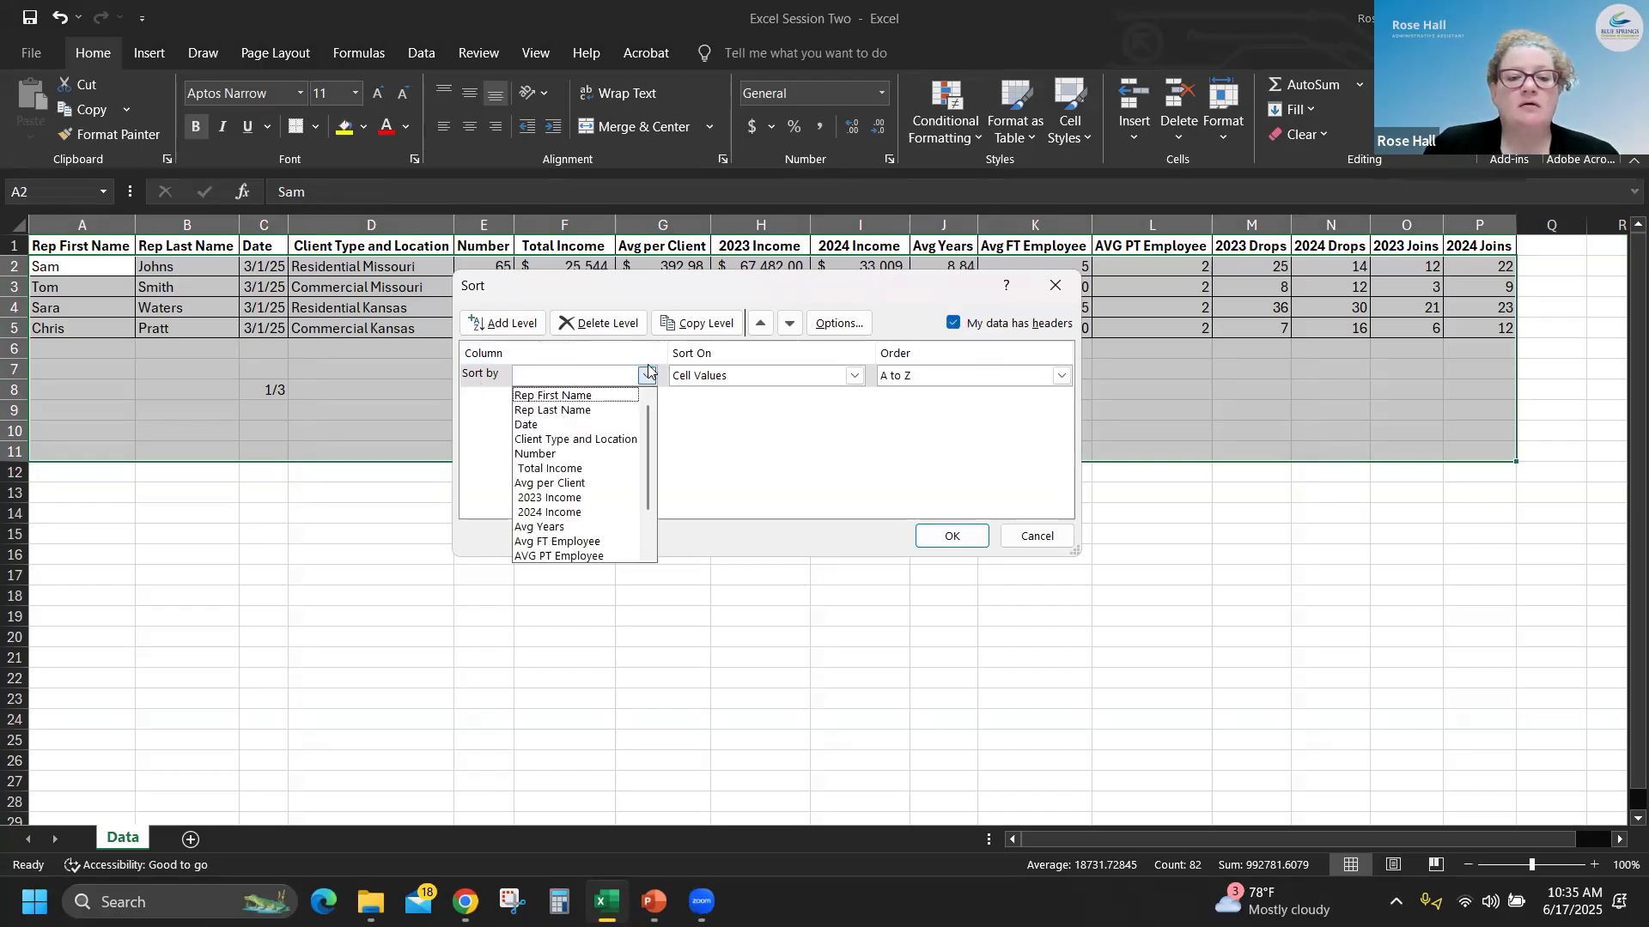
{"action": "left_click", "coordinate": [543, 412]}
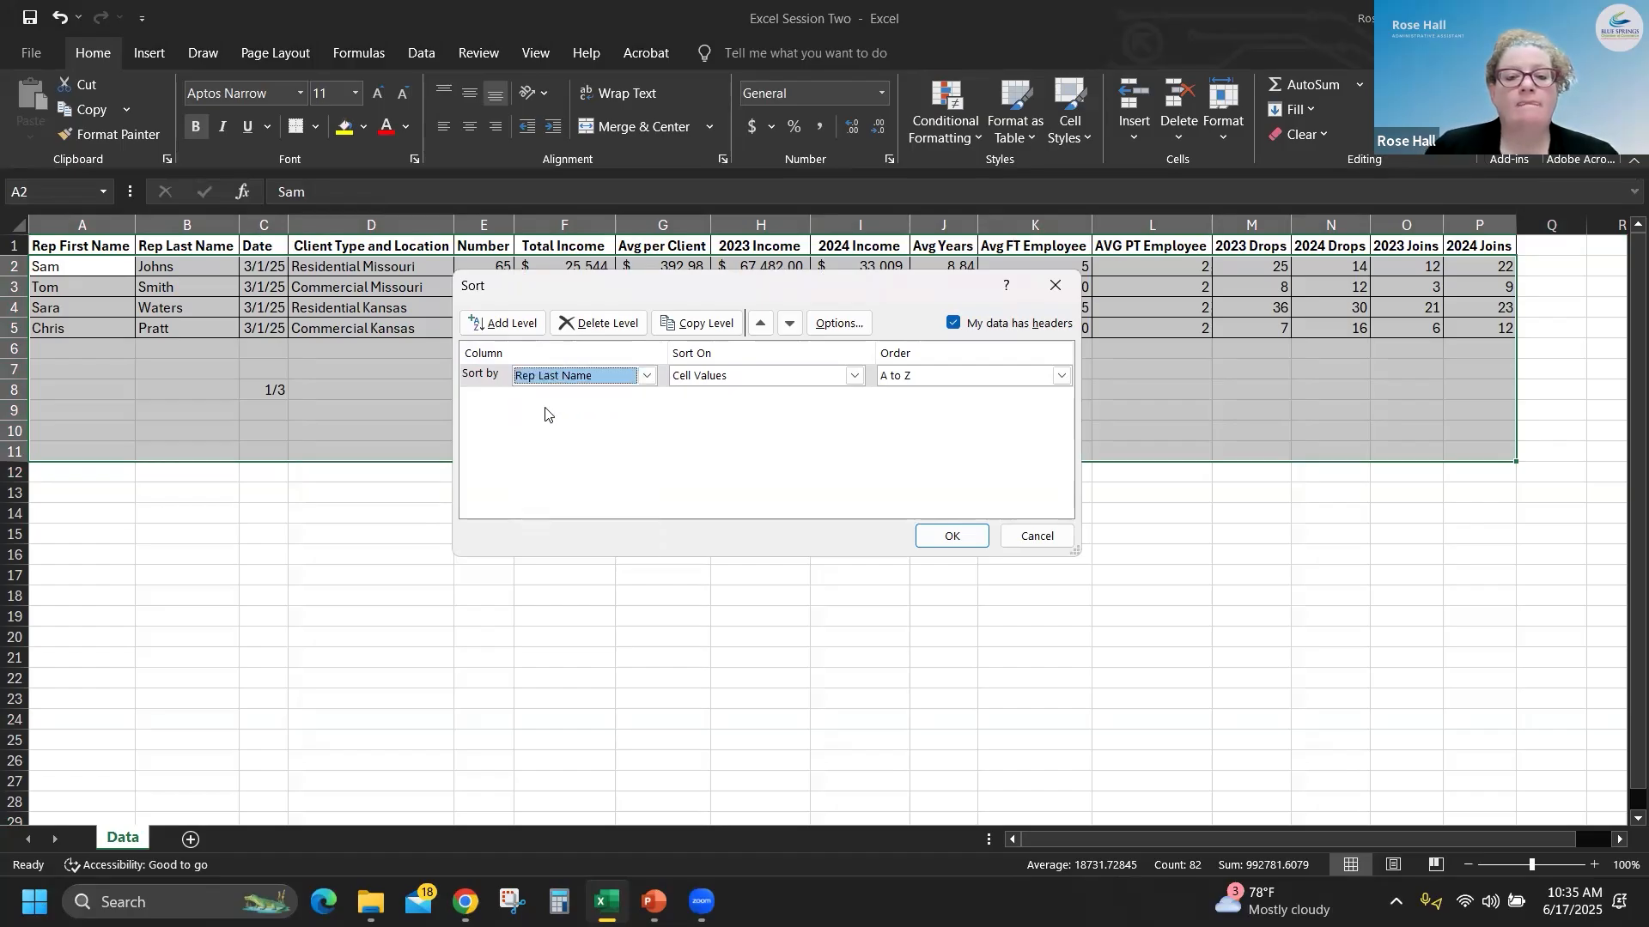
{"action": "left_click", "coordinate": [950, 535]}
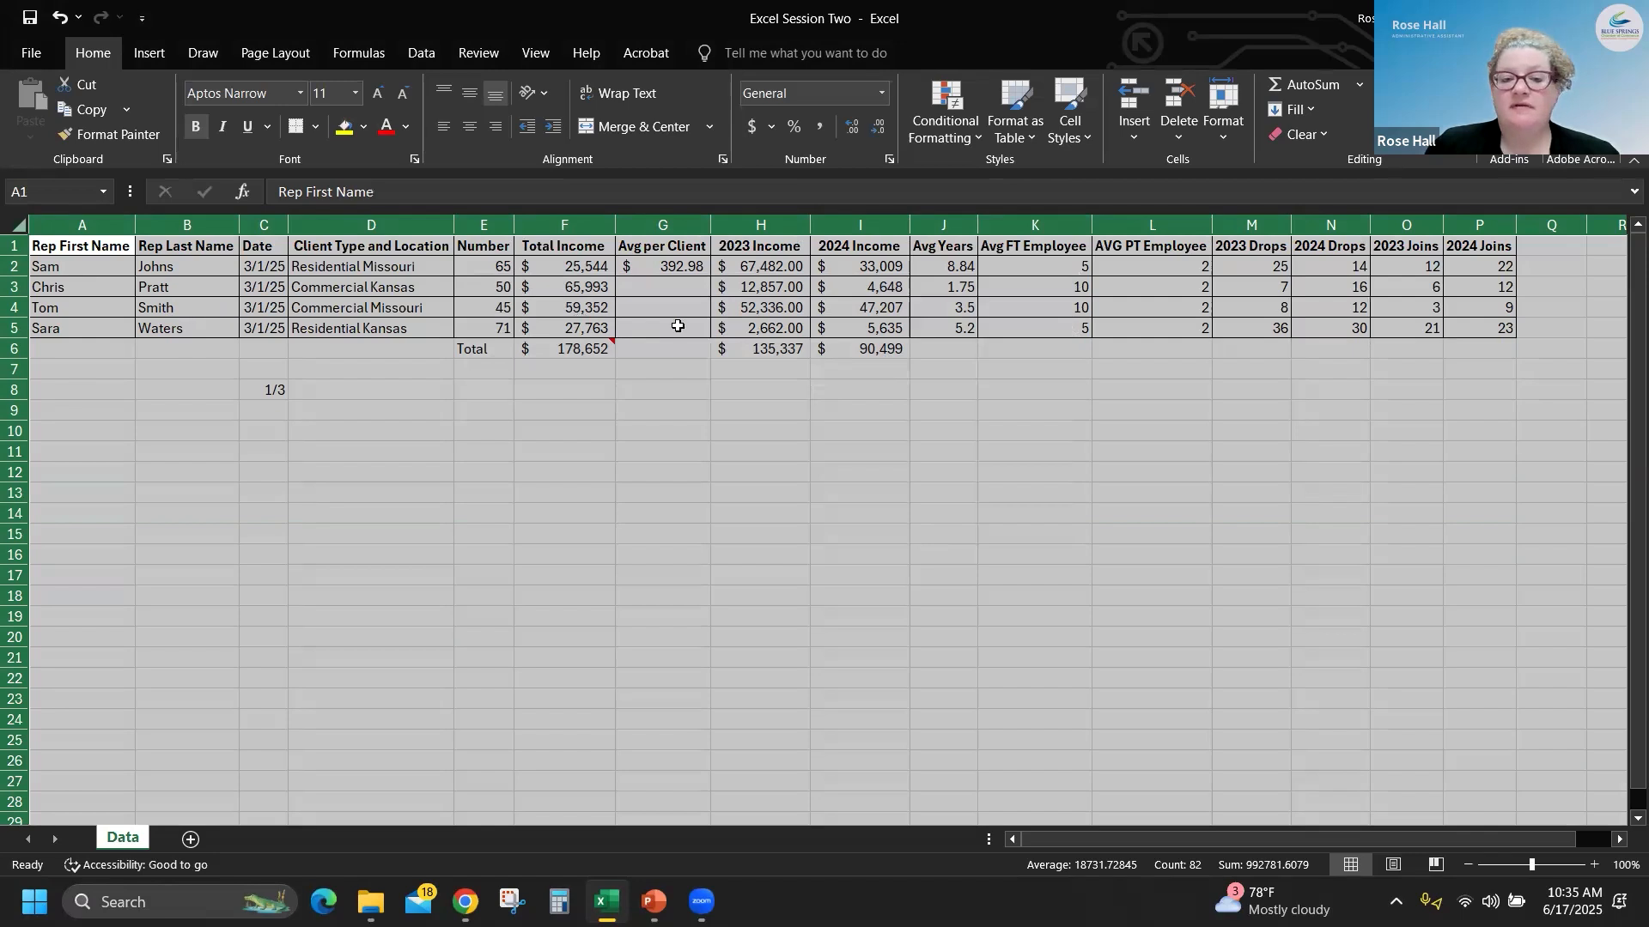
{"action": "left_click", "coordinate": [837, 518]}
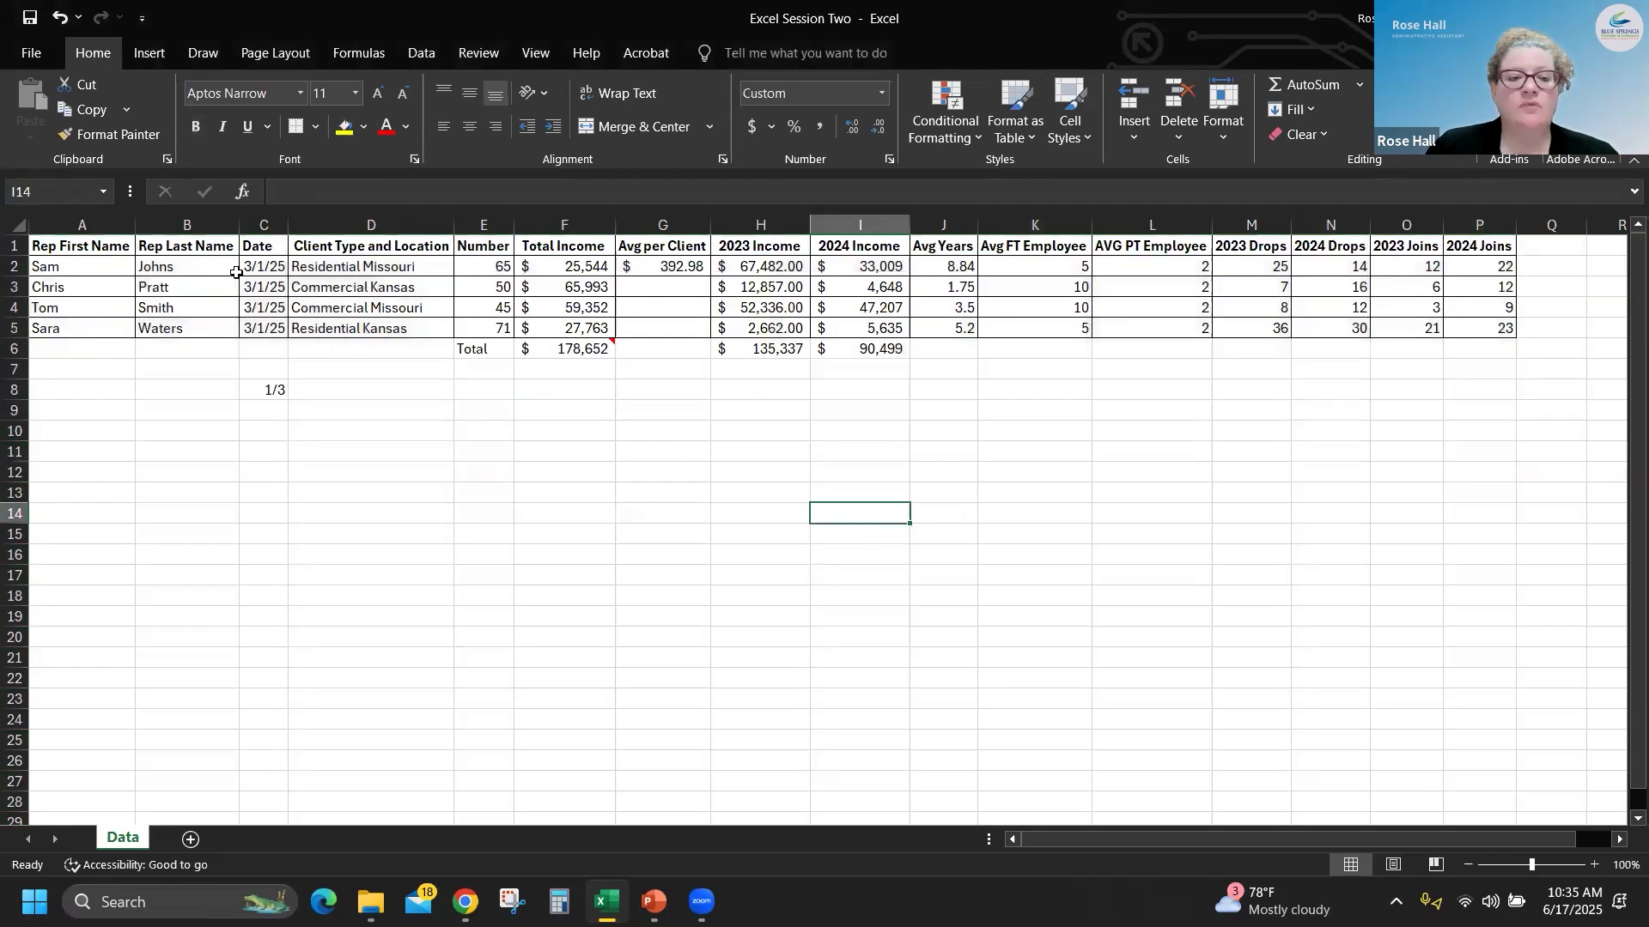
- Start another custom sort on the whole sheet and add a second level by Client Type and Location, A to Z
{"action": "left_click", "coordinate": [12, 220]}
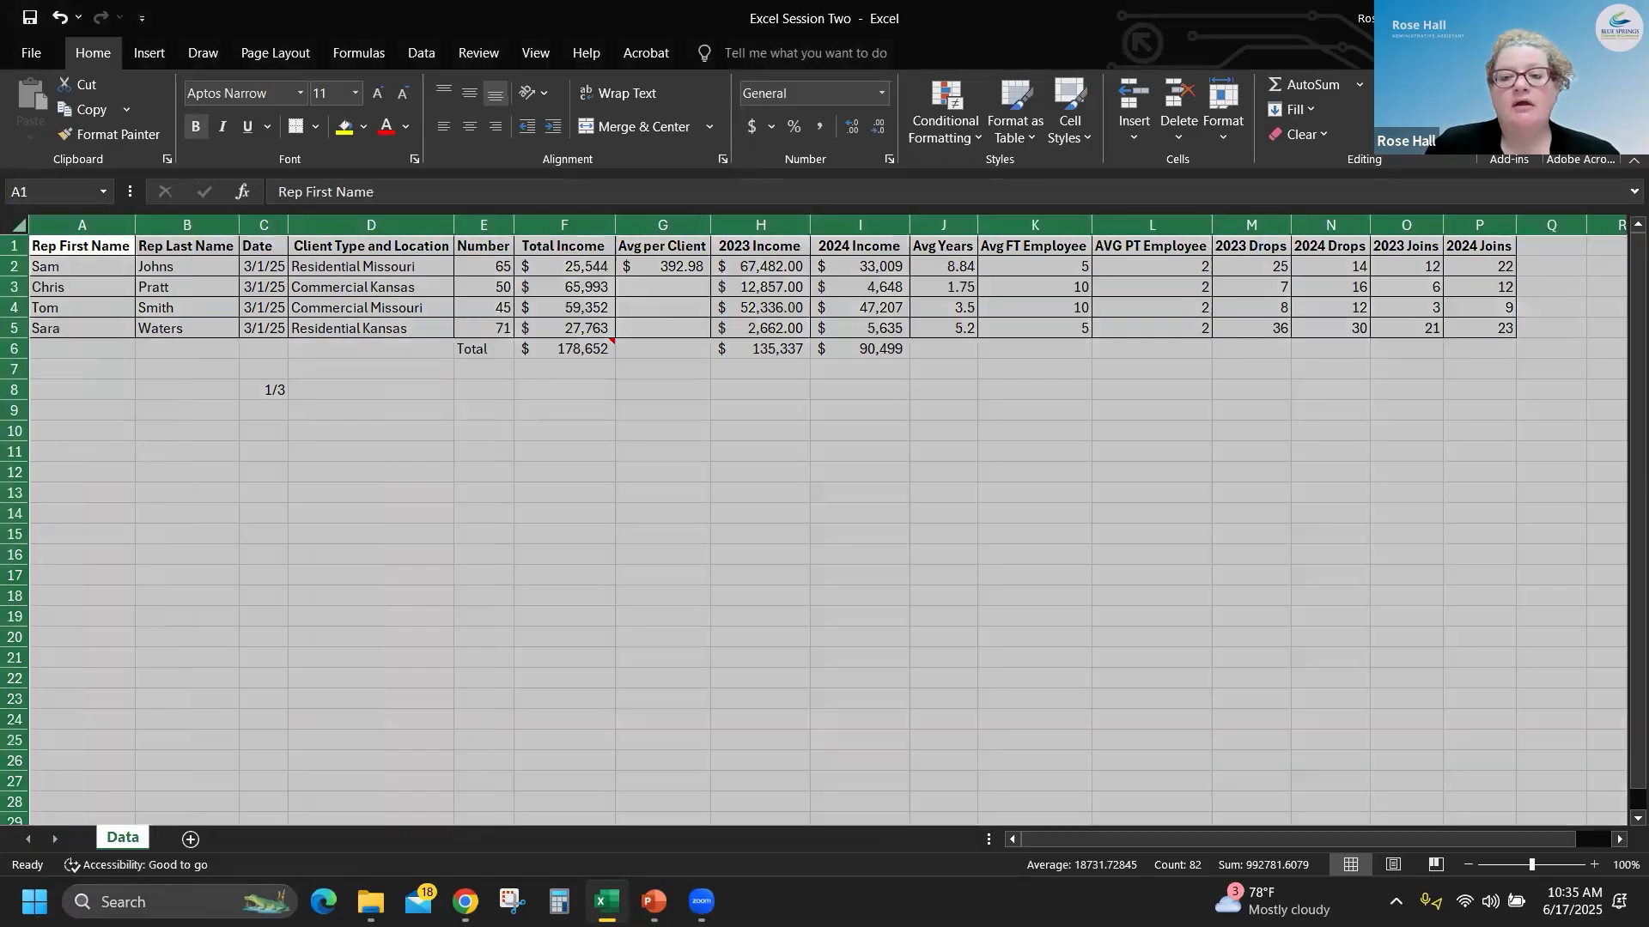
{"action": "left_click", "coordinate": [1402, 119]}
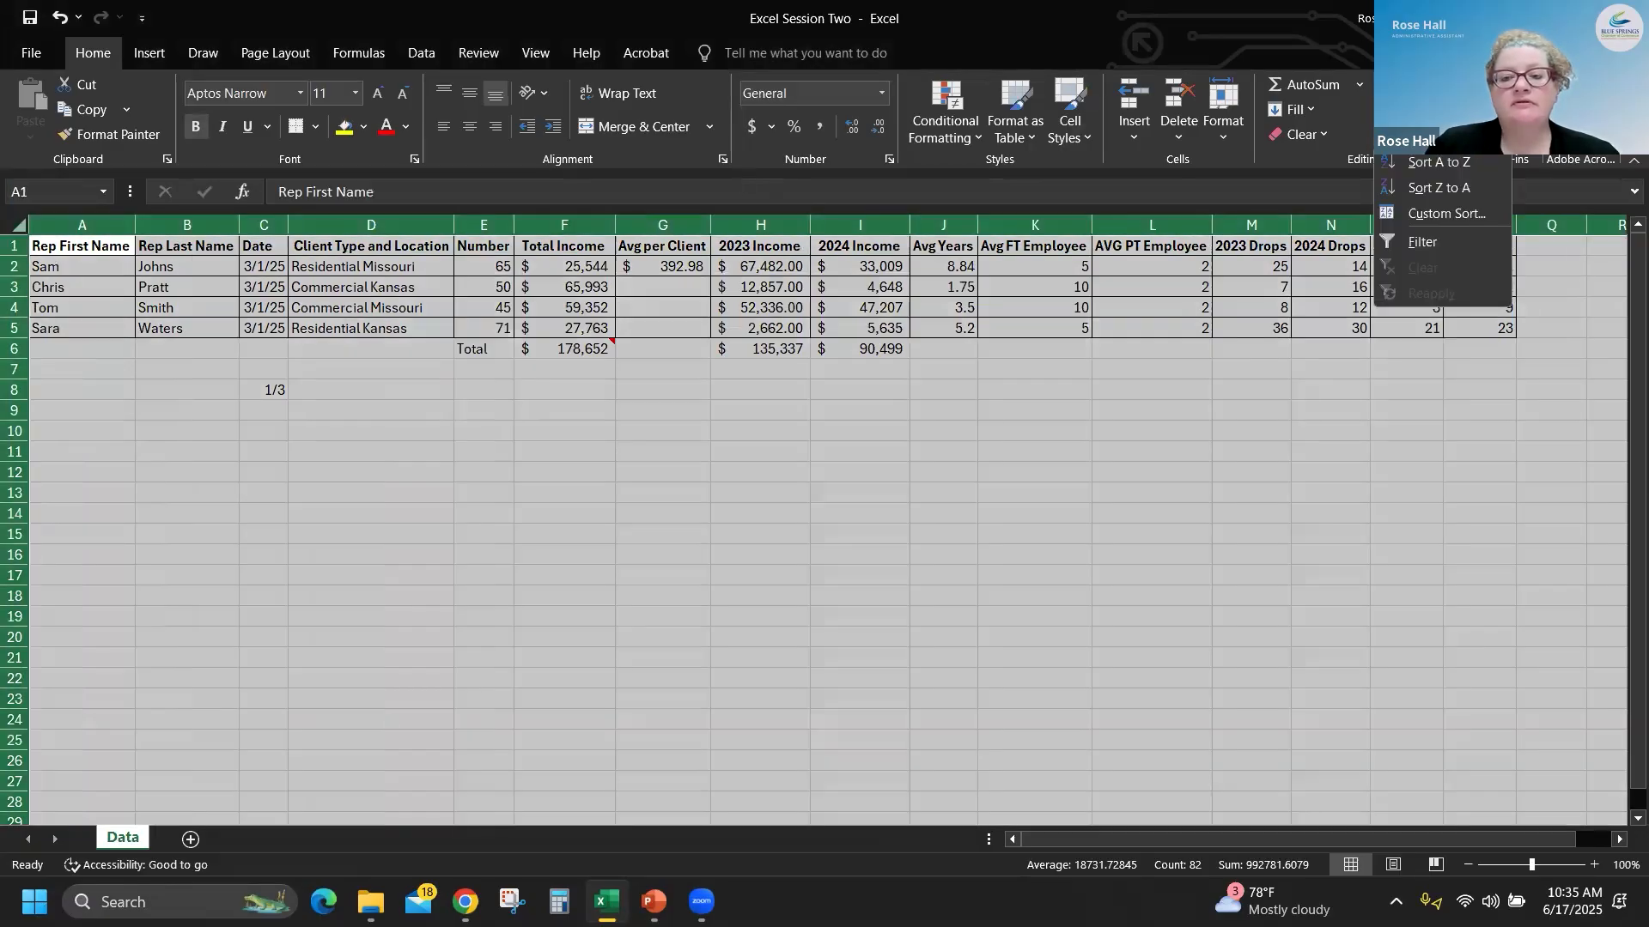
{"action": "left_click", "coordinate": [1425, 217]}
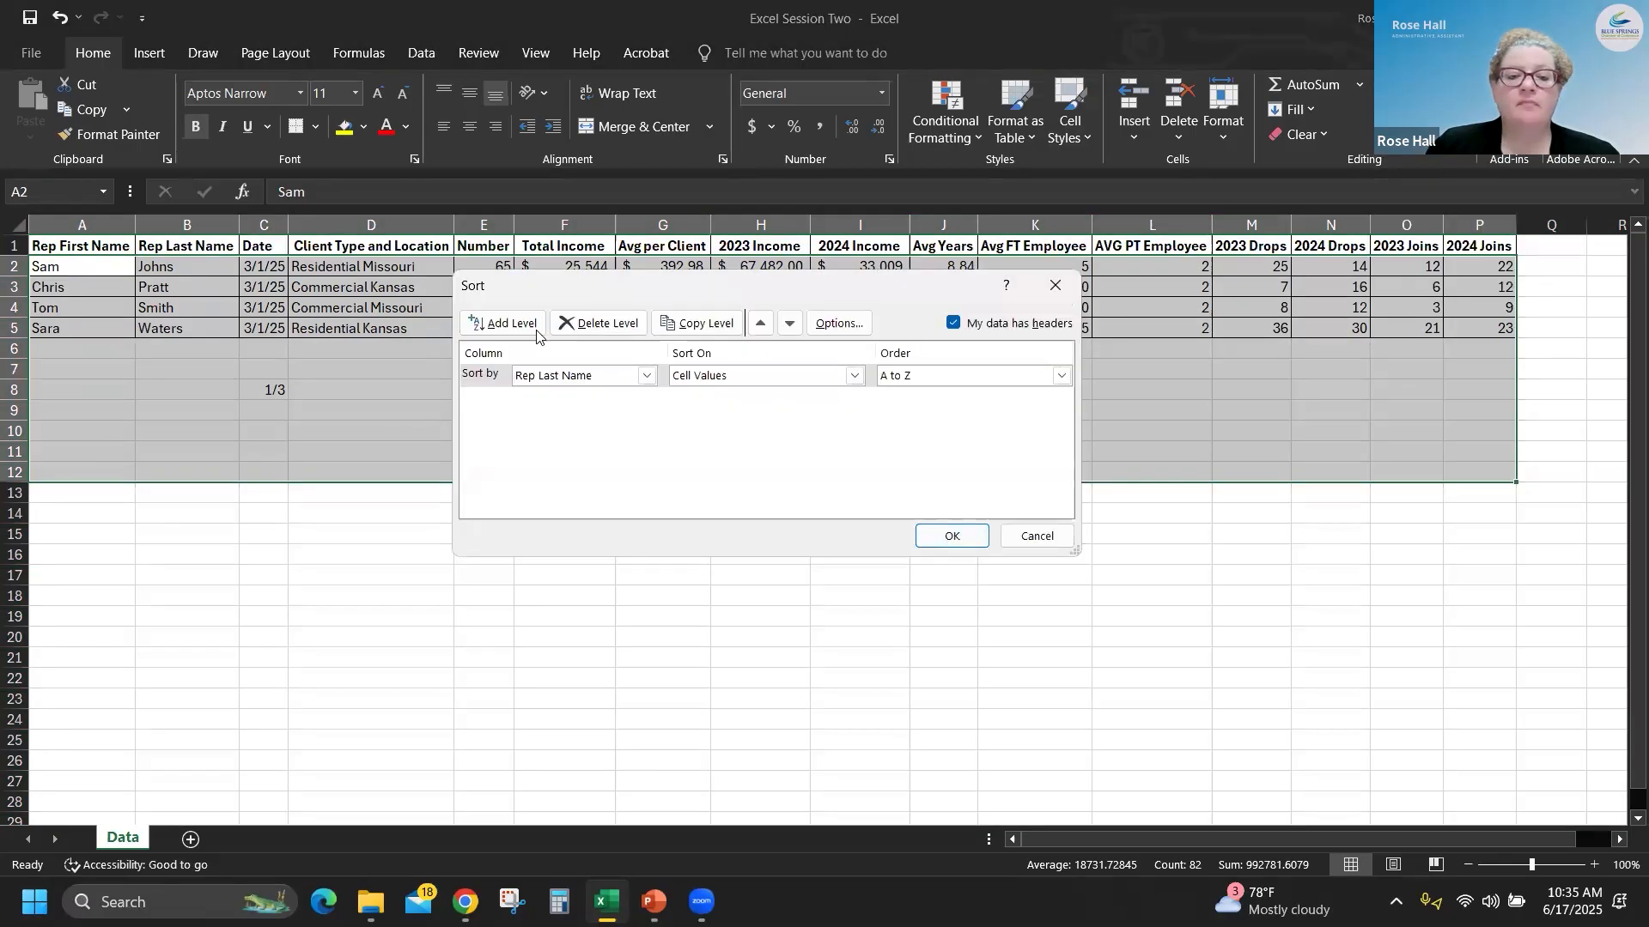
{"action": "left_click", "coordinate": [507, 327]}
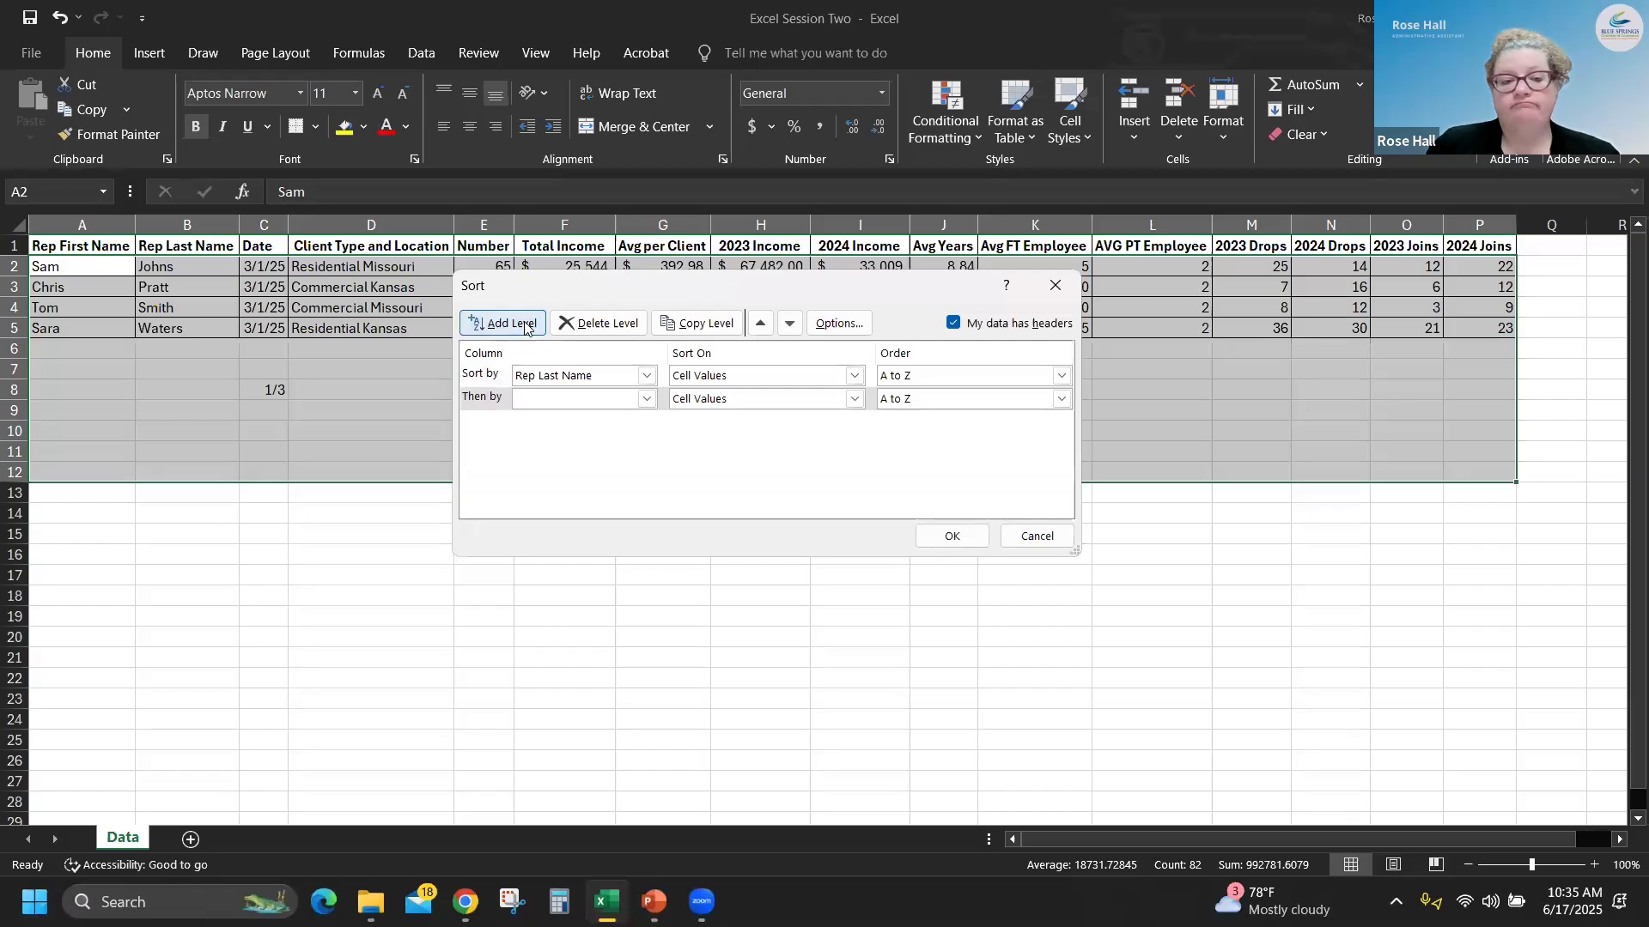
{"action": "left_click", "coordinate": [616, 380]}
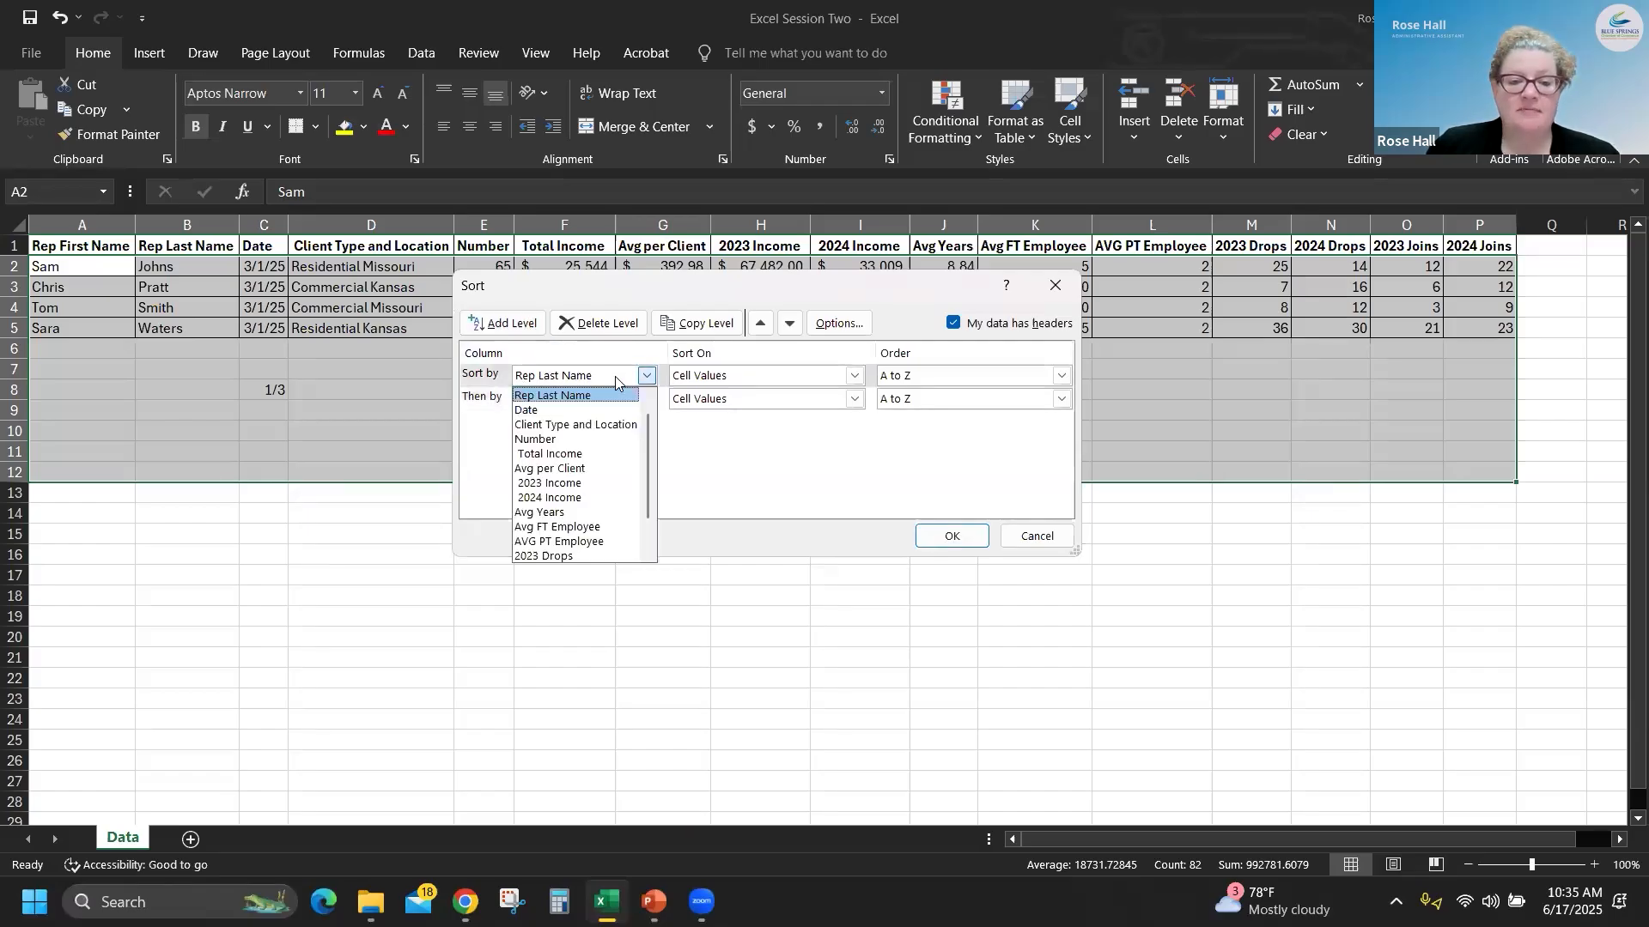
{"action": "left_click", "coordinate": [616, 380]}
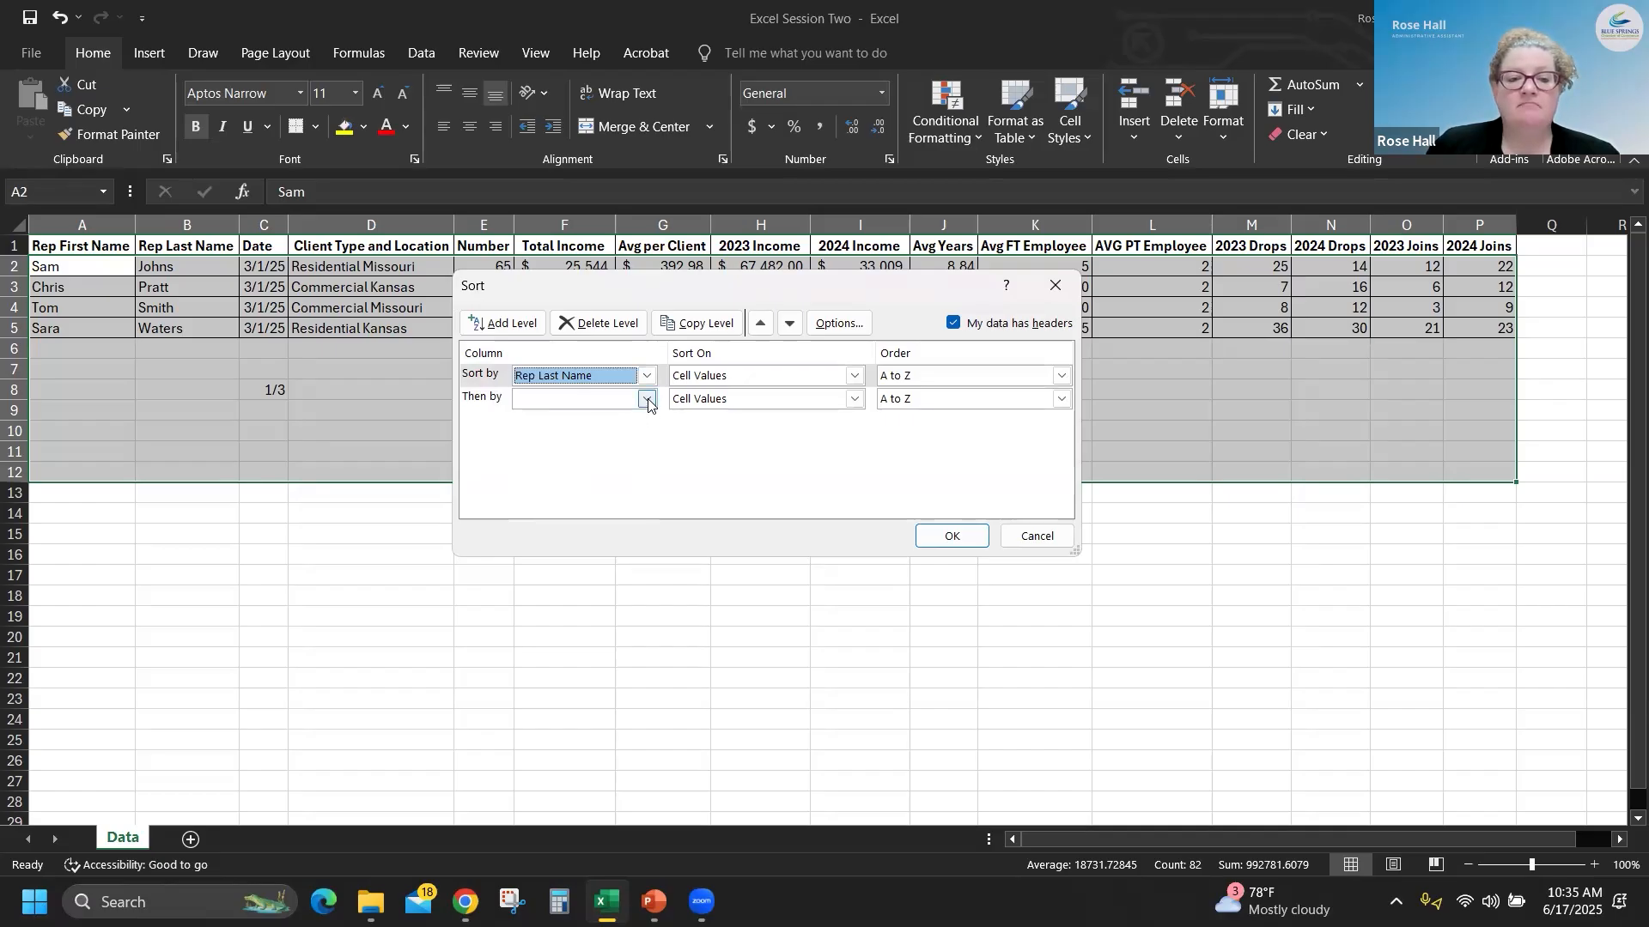
{"action": "left_click", "coordinate": [647, 400]}
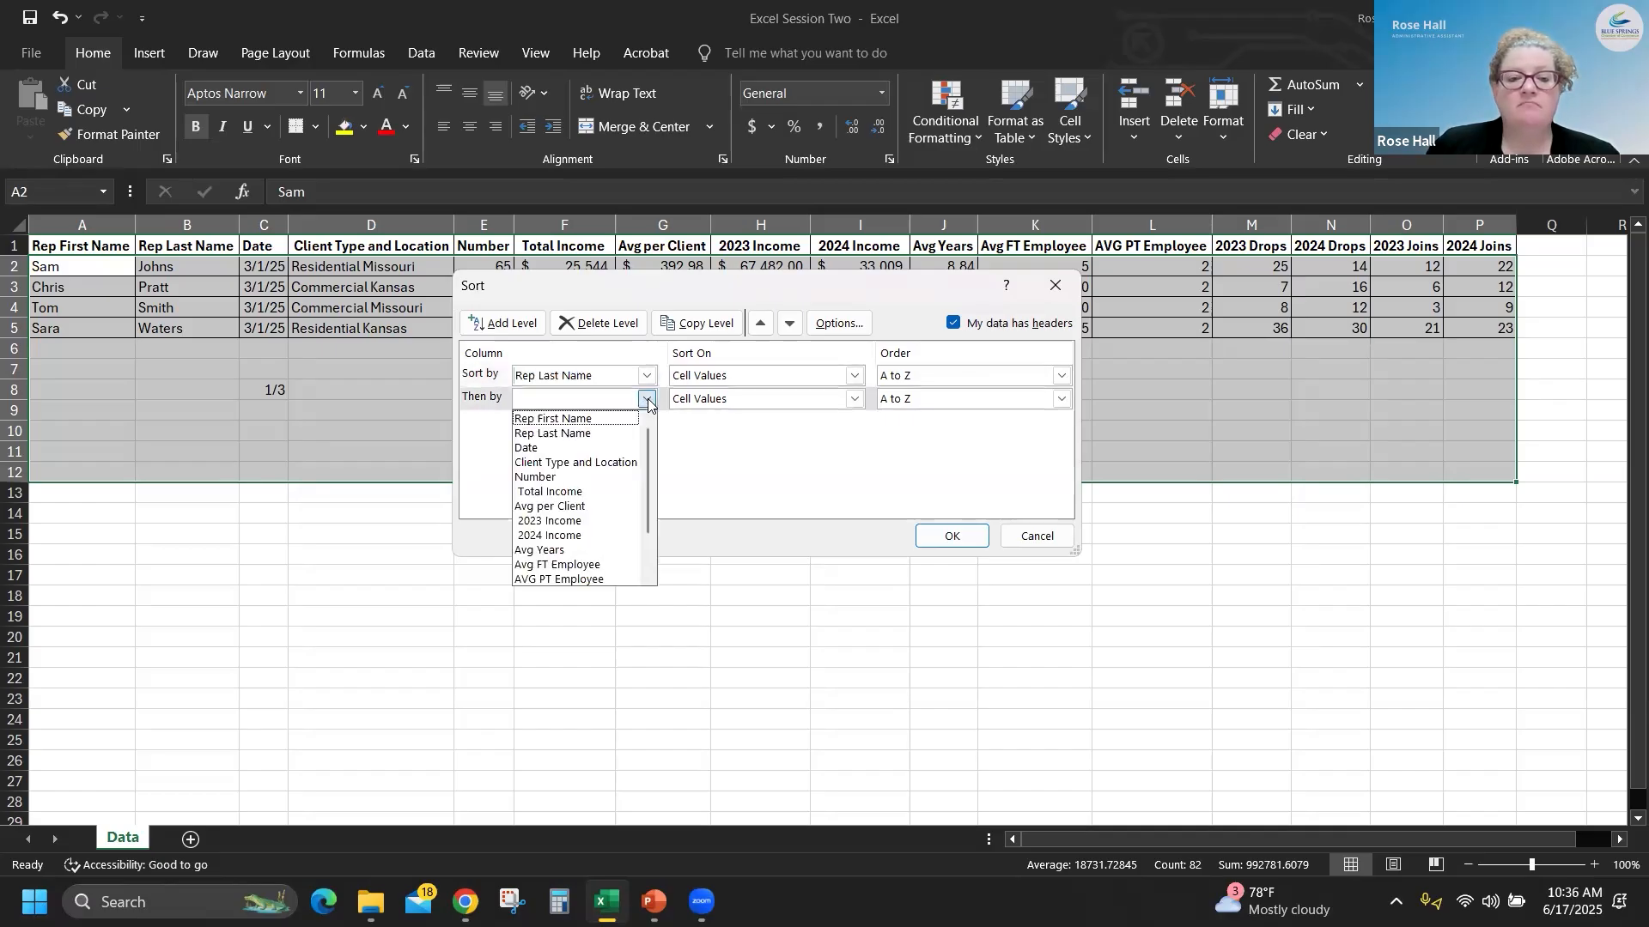
{"action": "left_click", "coordinate": [589, 464]}
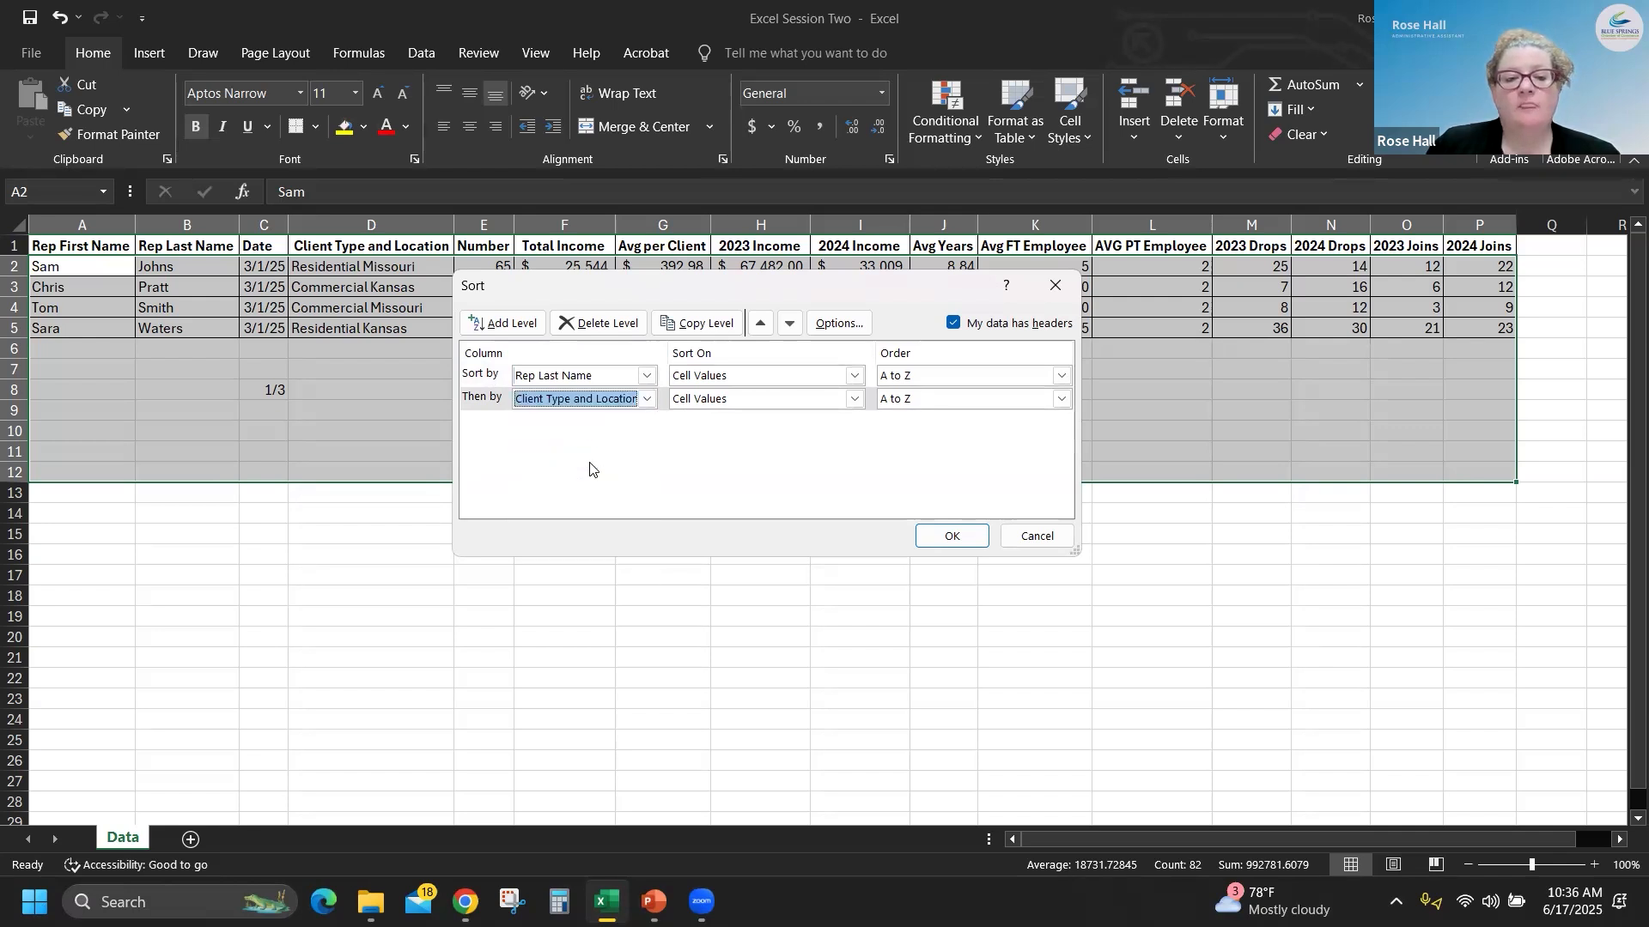
- Move the Client Type and Location level above Rep Last Name and apply the sort
{"action": "left_click", "coordinate": [471, 401]}
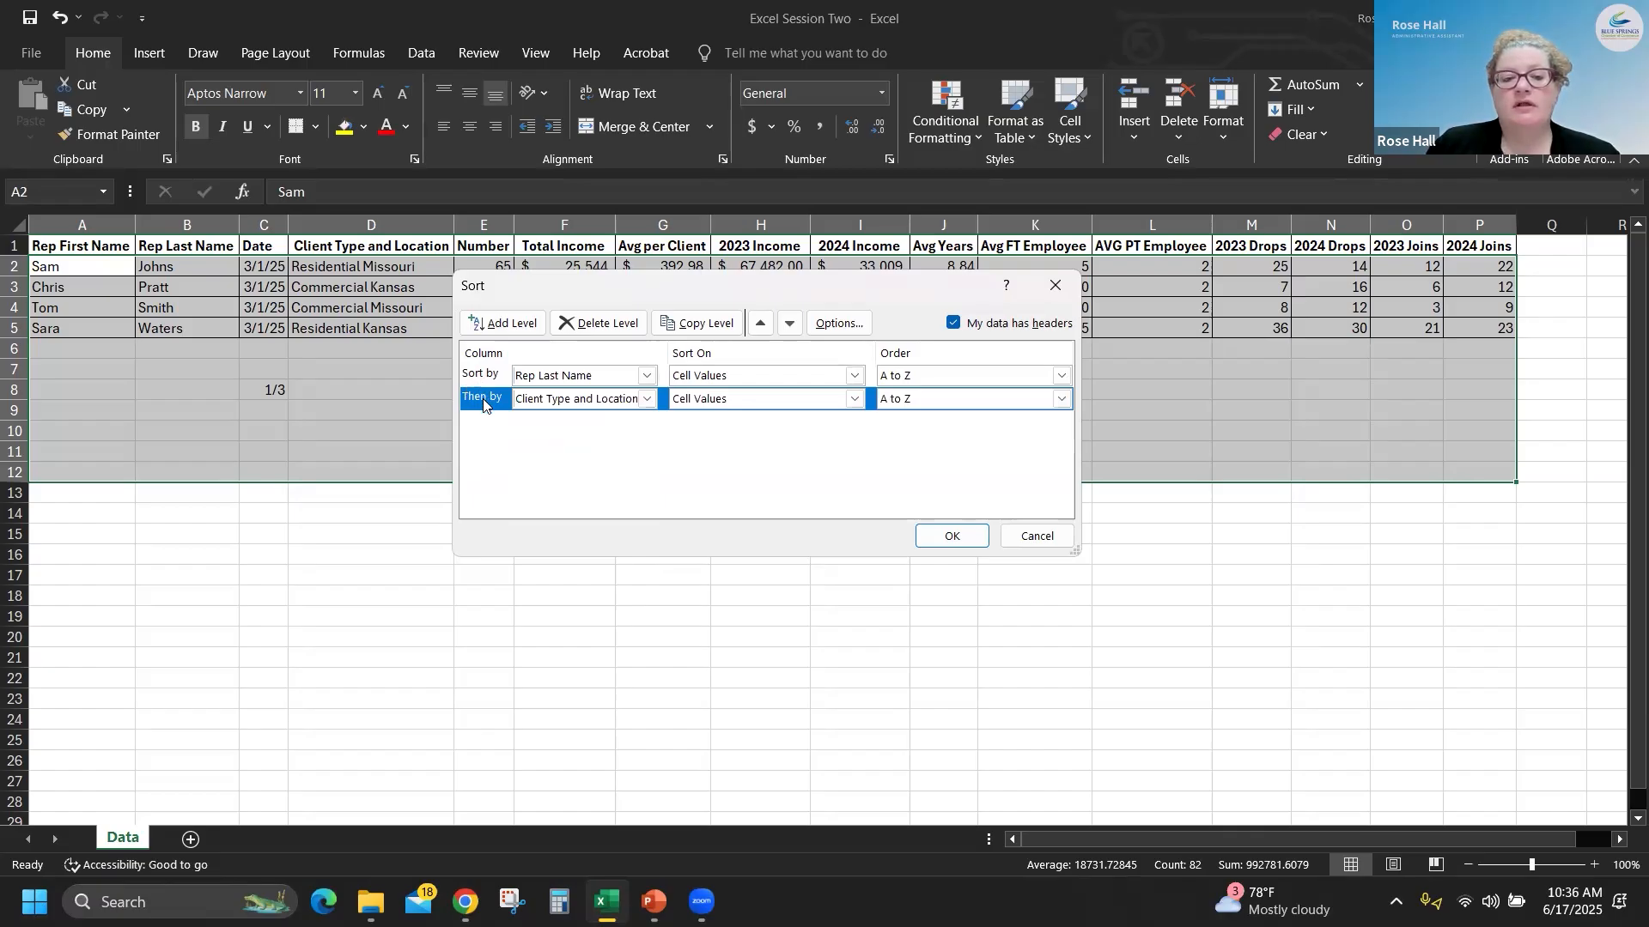
{"action": "left_click", "coordinate": [760, 323]}
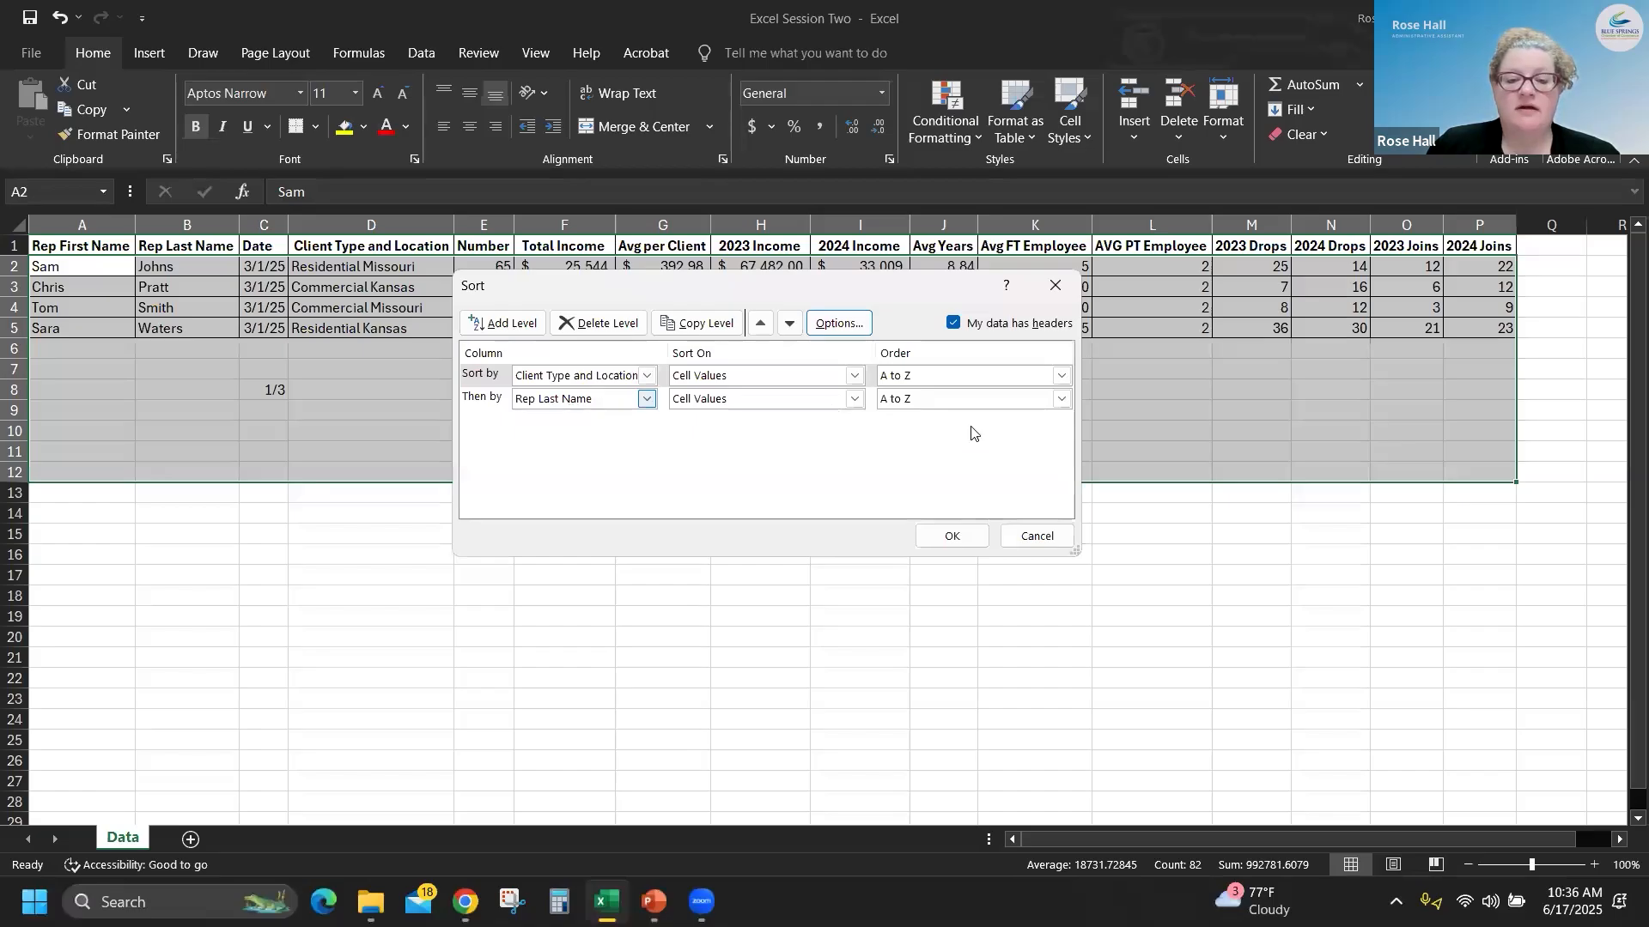
{"action": "left_click", "coordinate": [951, 538]}
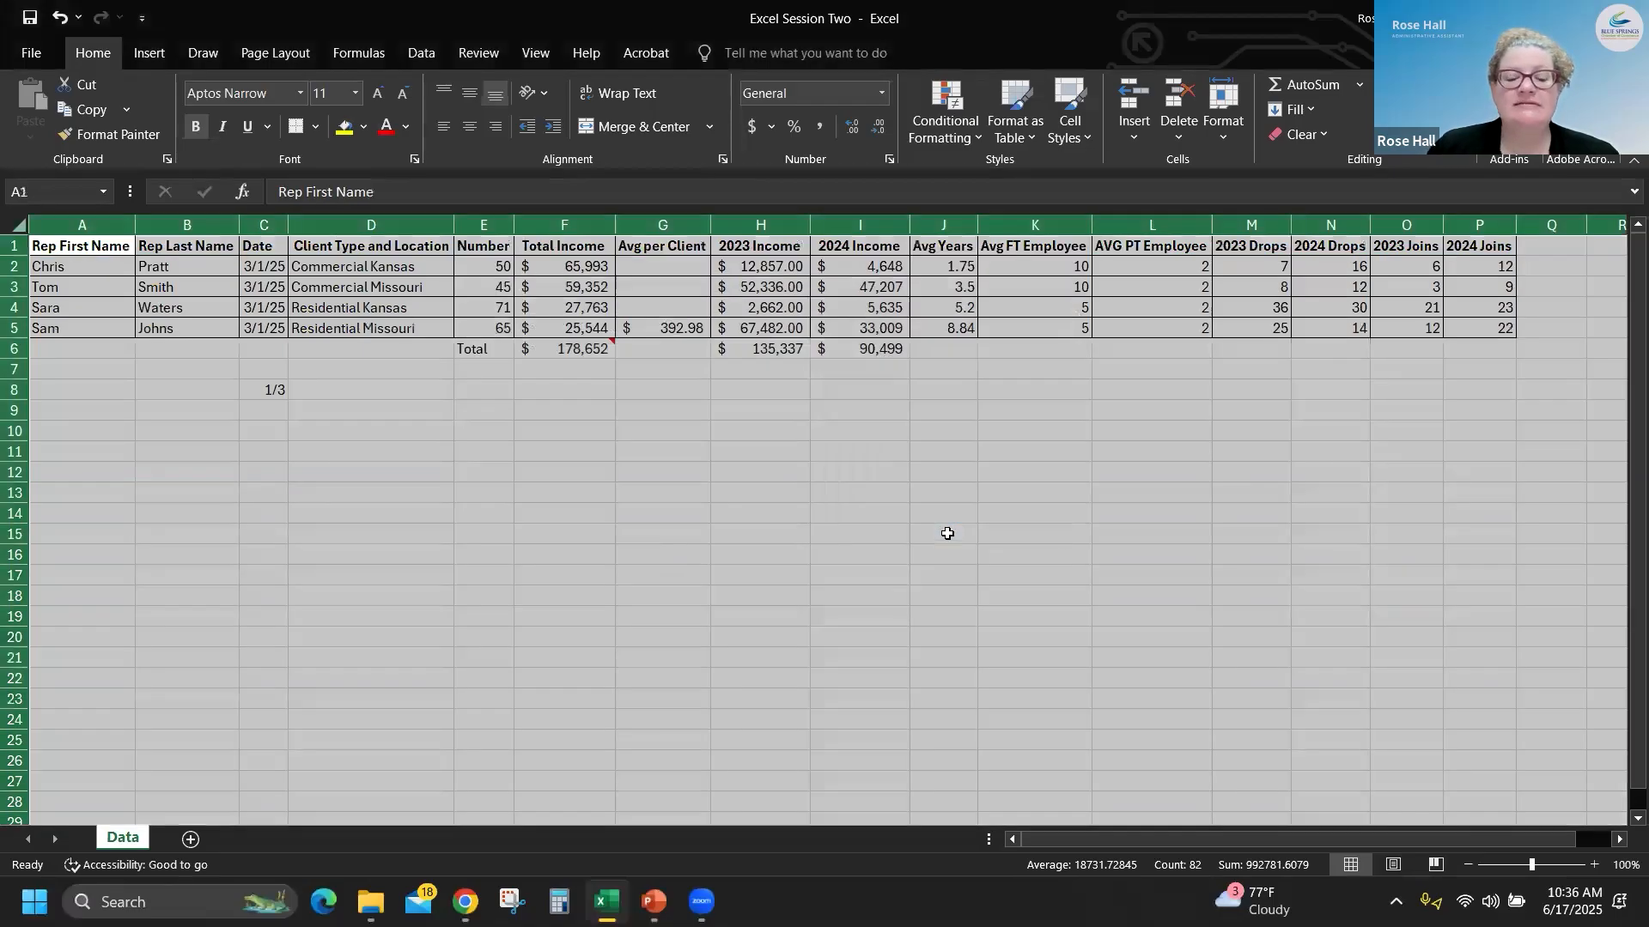
- Deselect the whole sheet, select the Total Income sum in F6 and save the workbook
{"action": "left_click", "coordinate": [678, 538]}
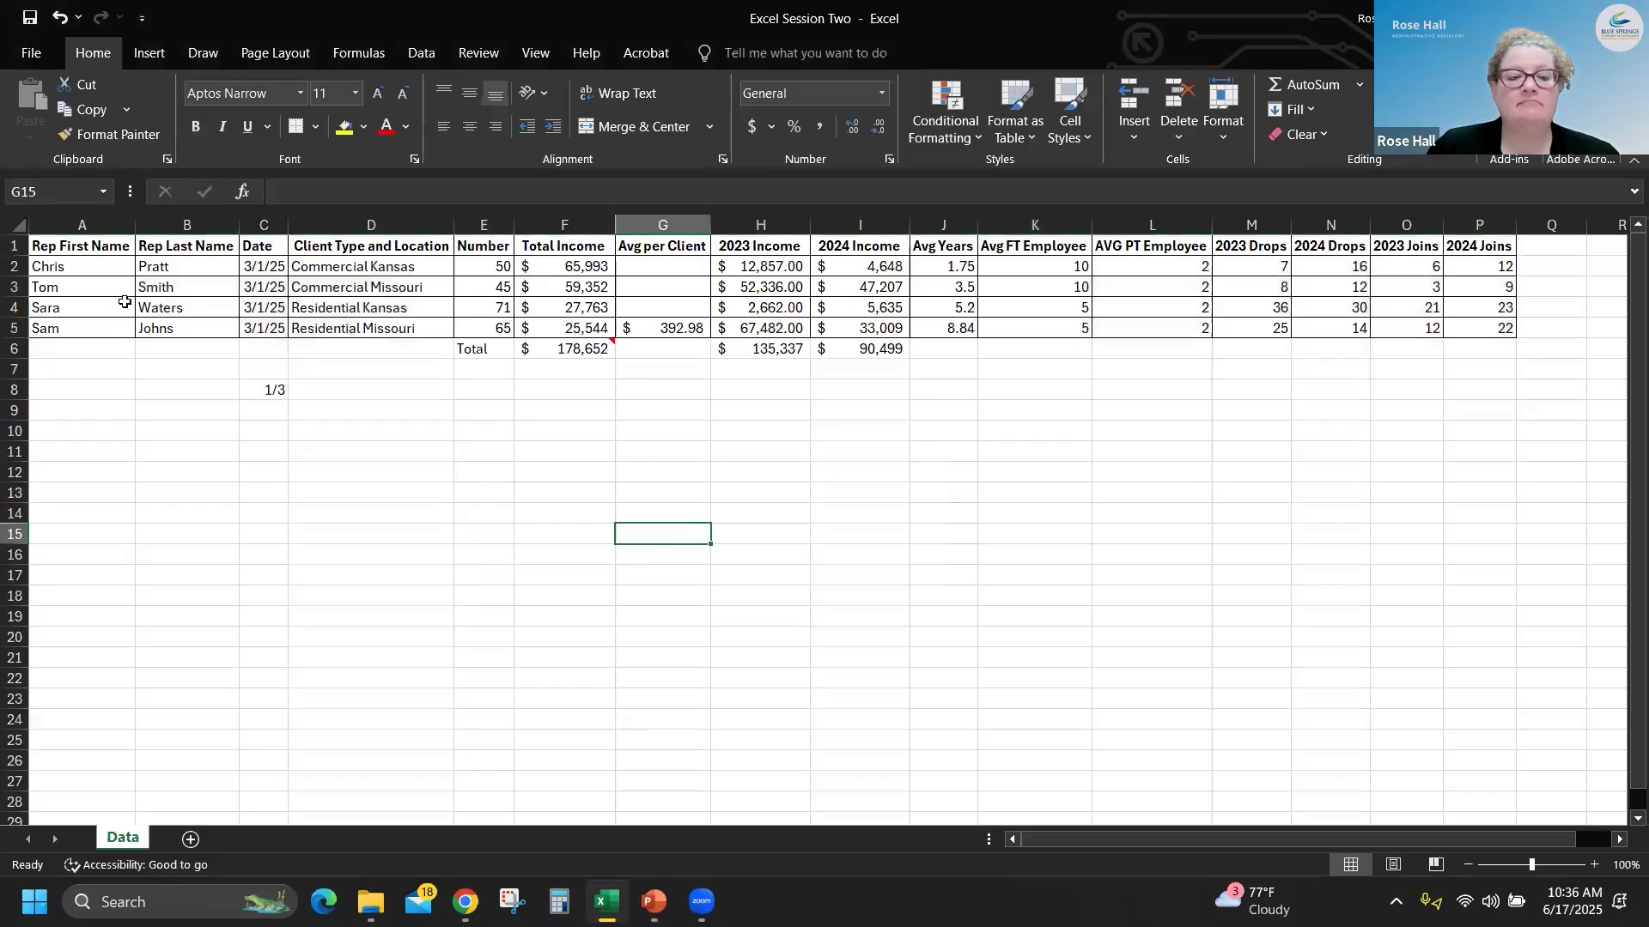
{"action": "left_click", "coordinate": [538, 348]}
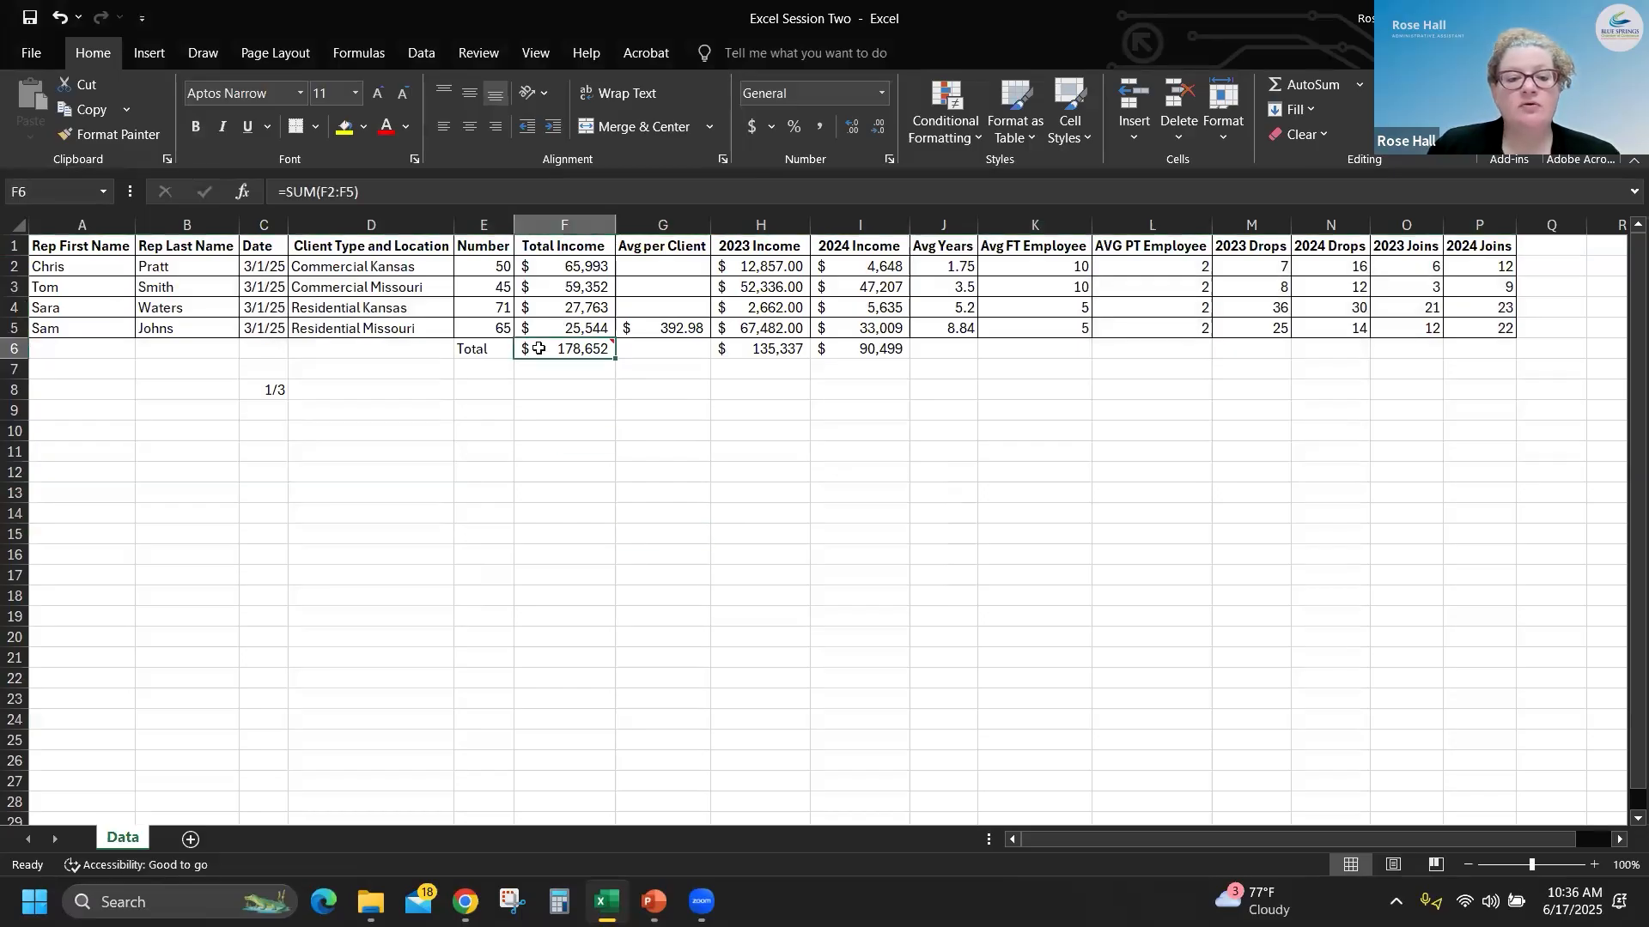
{"action": "mouse_move", "coordinate": [539, 349]}
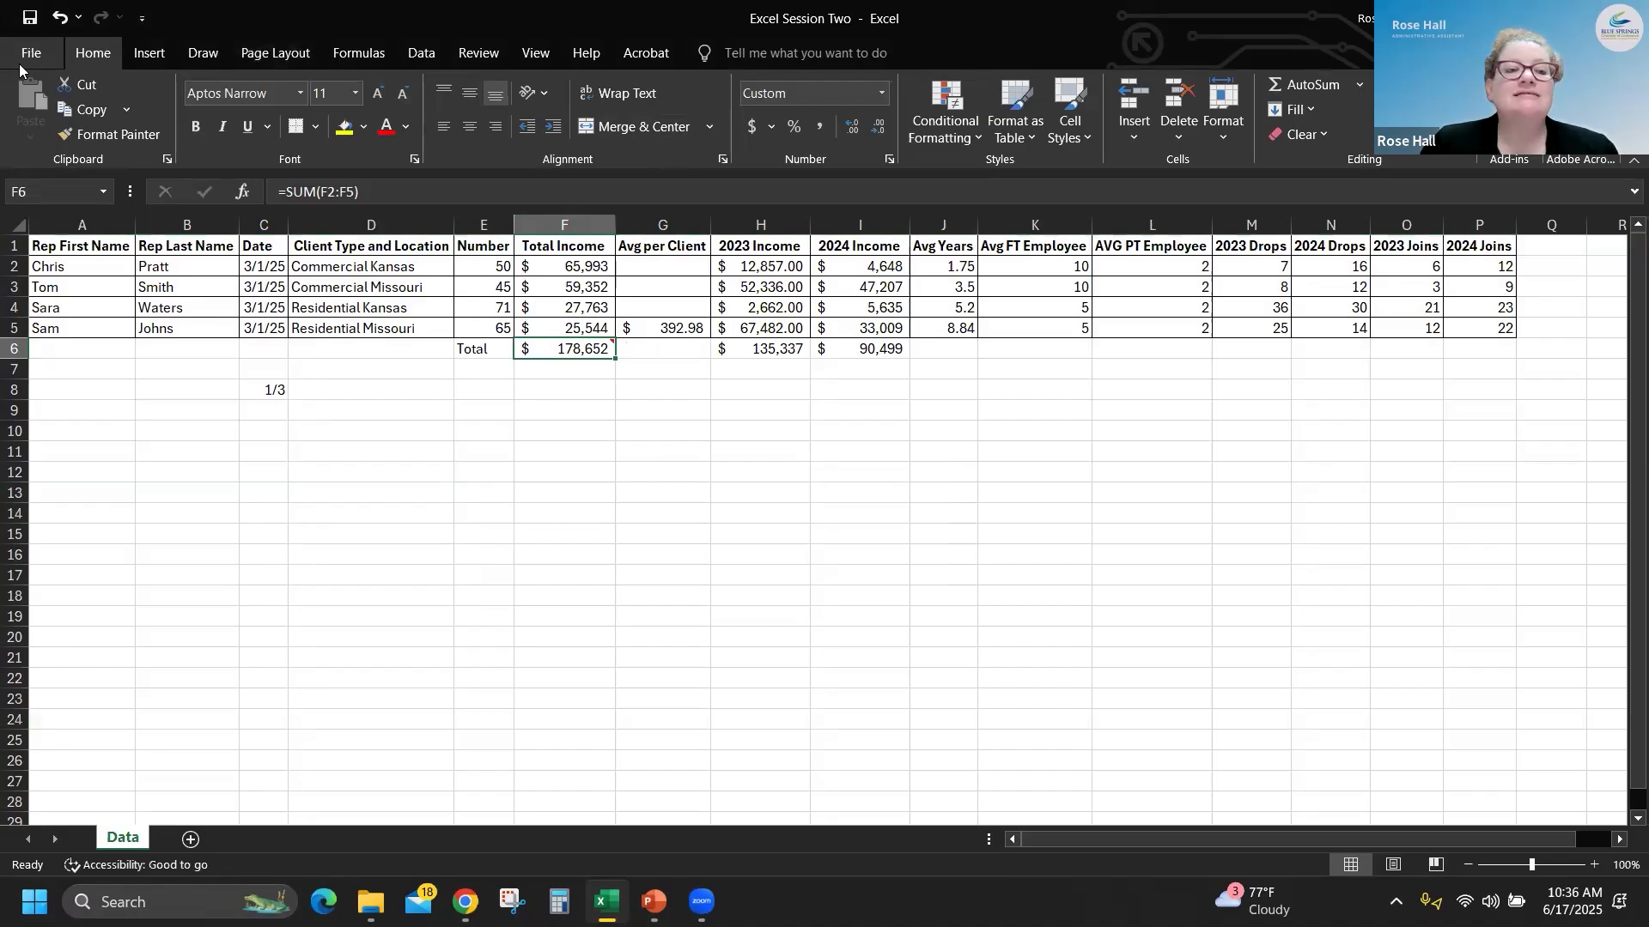
{"action": "left_click", "coordinate": [30, 17]}
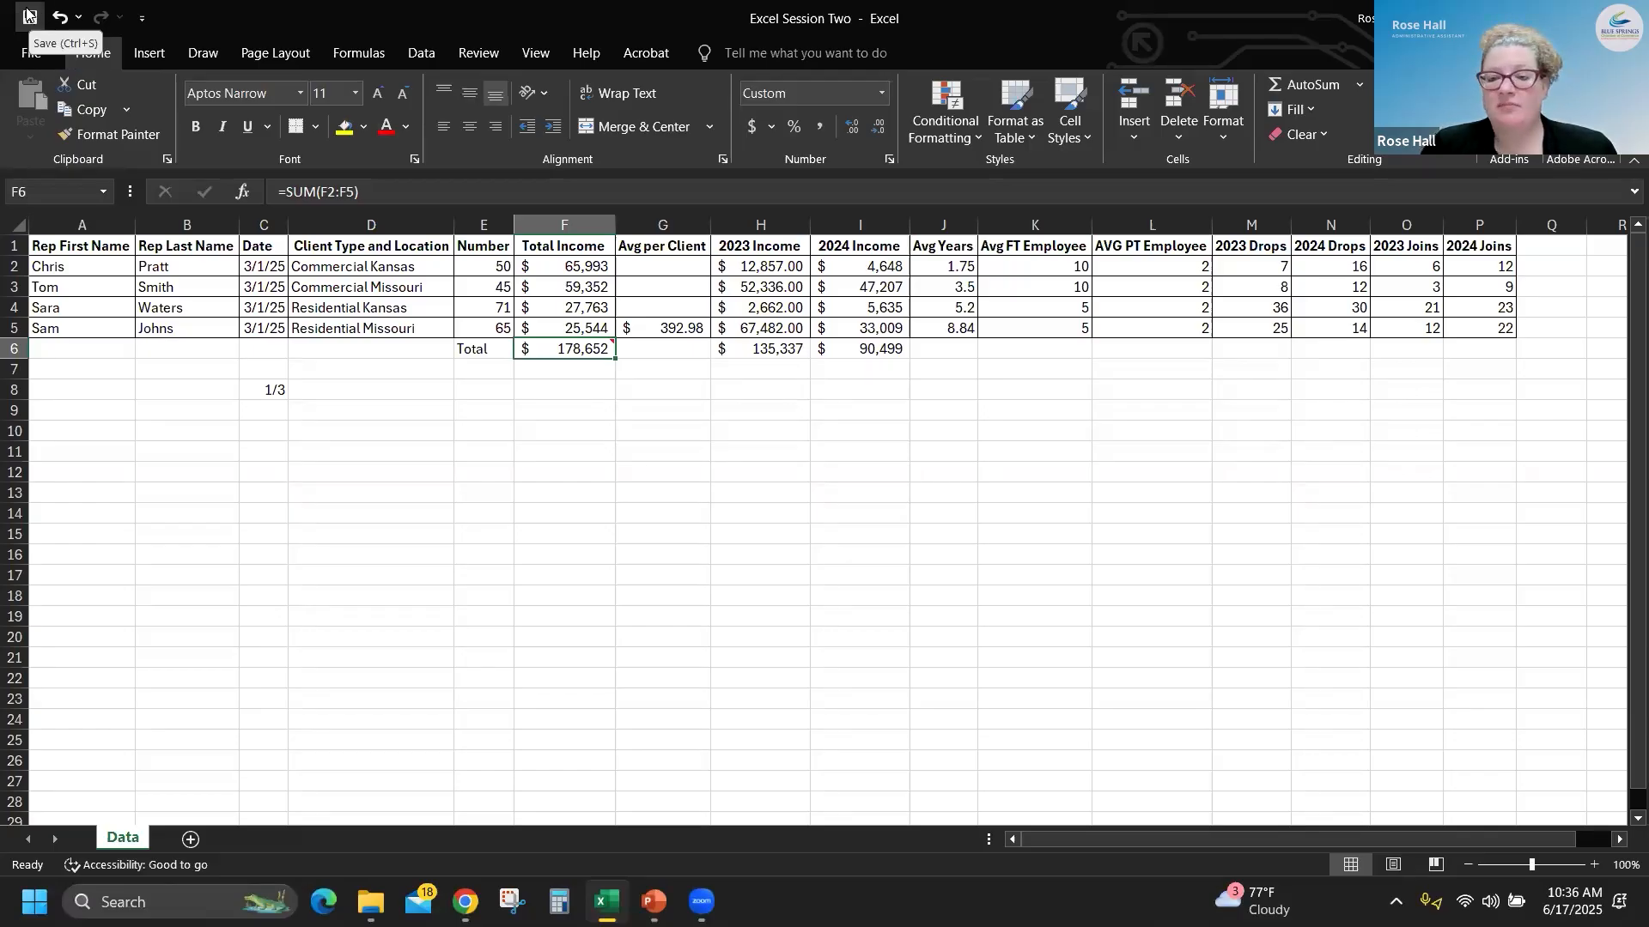
- Save a copy of the workbook to the Desktop as an Excel Workbook named Excel Session Two Done
{"action": "left_click", "coordinate": [30, 57]}
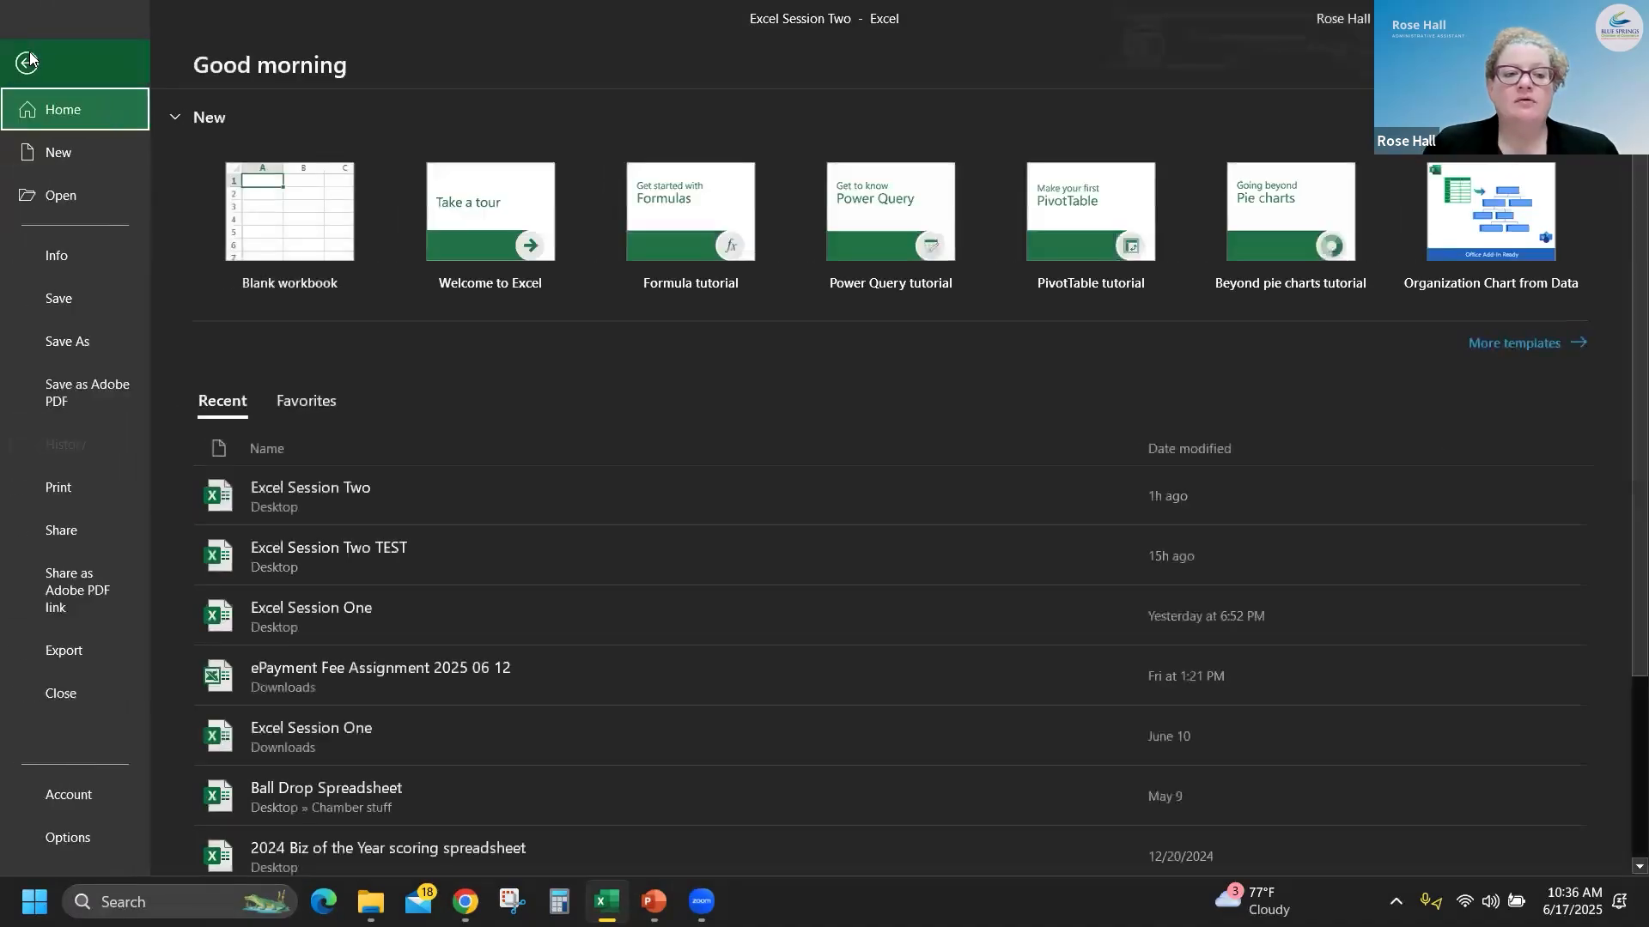
{"action": "left_click", "coordinate": [84, 340]}
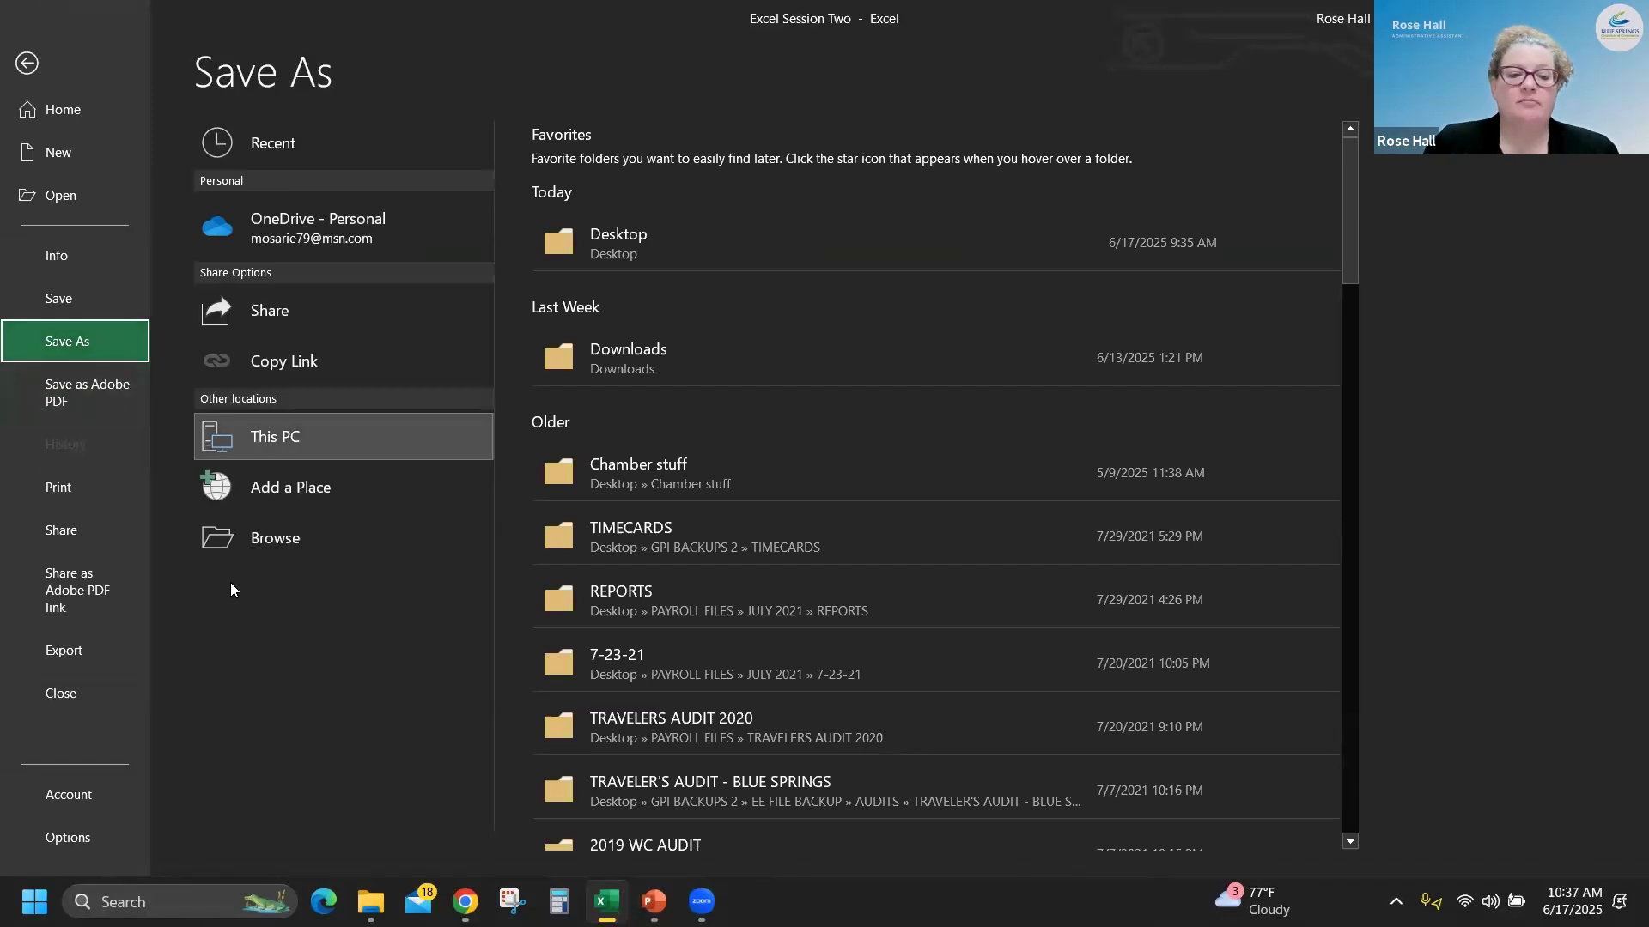
{"action": "left_click", "coordinate": [255, 542]}
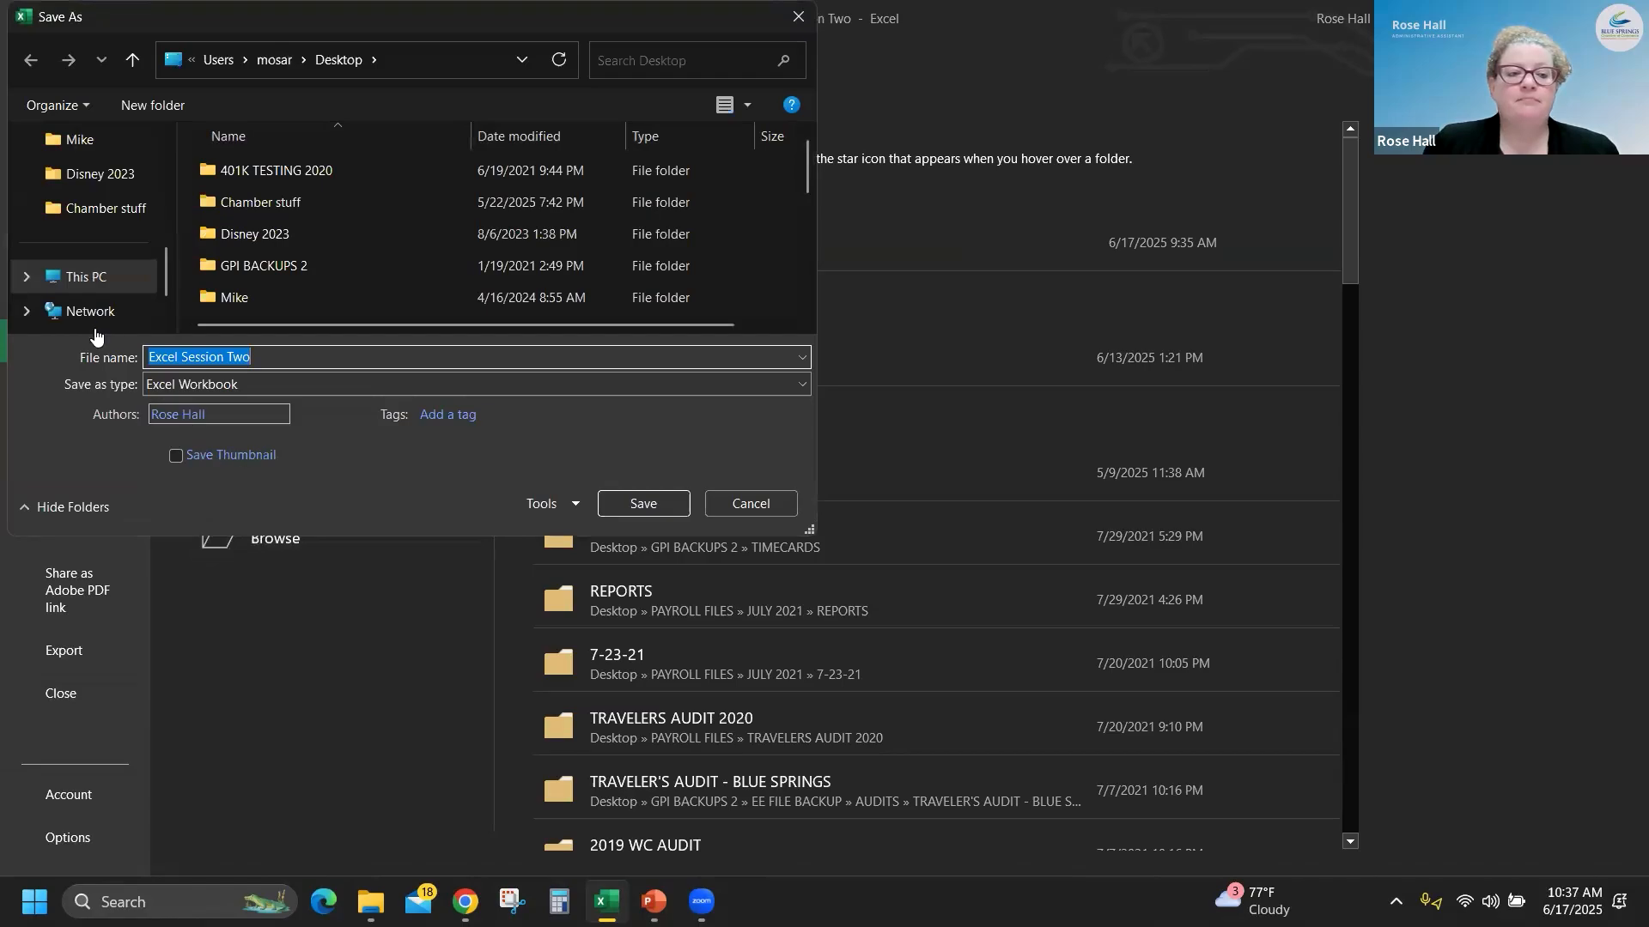
{"action": "scroll", "coordinate": [99, 310], "scroll_direction": "up", "scroll_amount": 4}
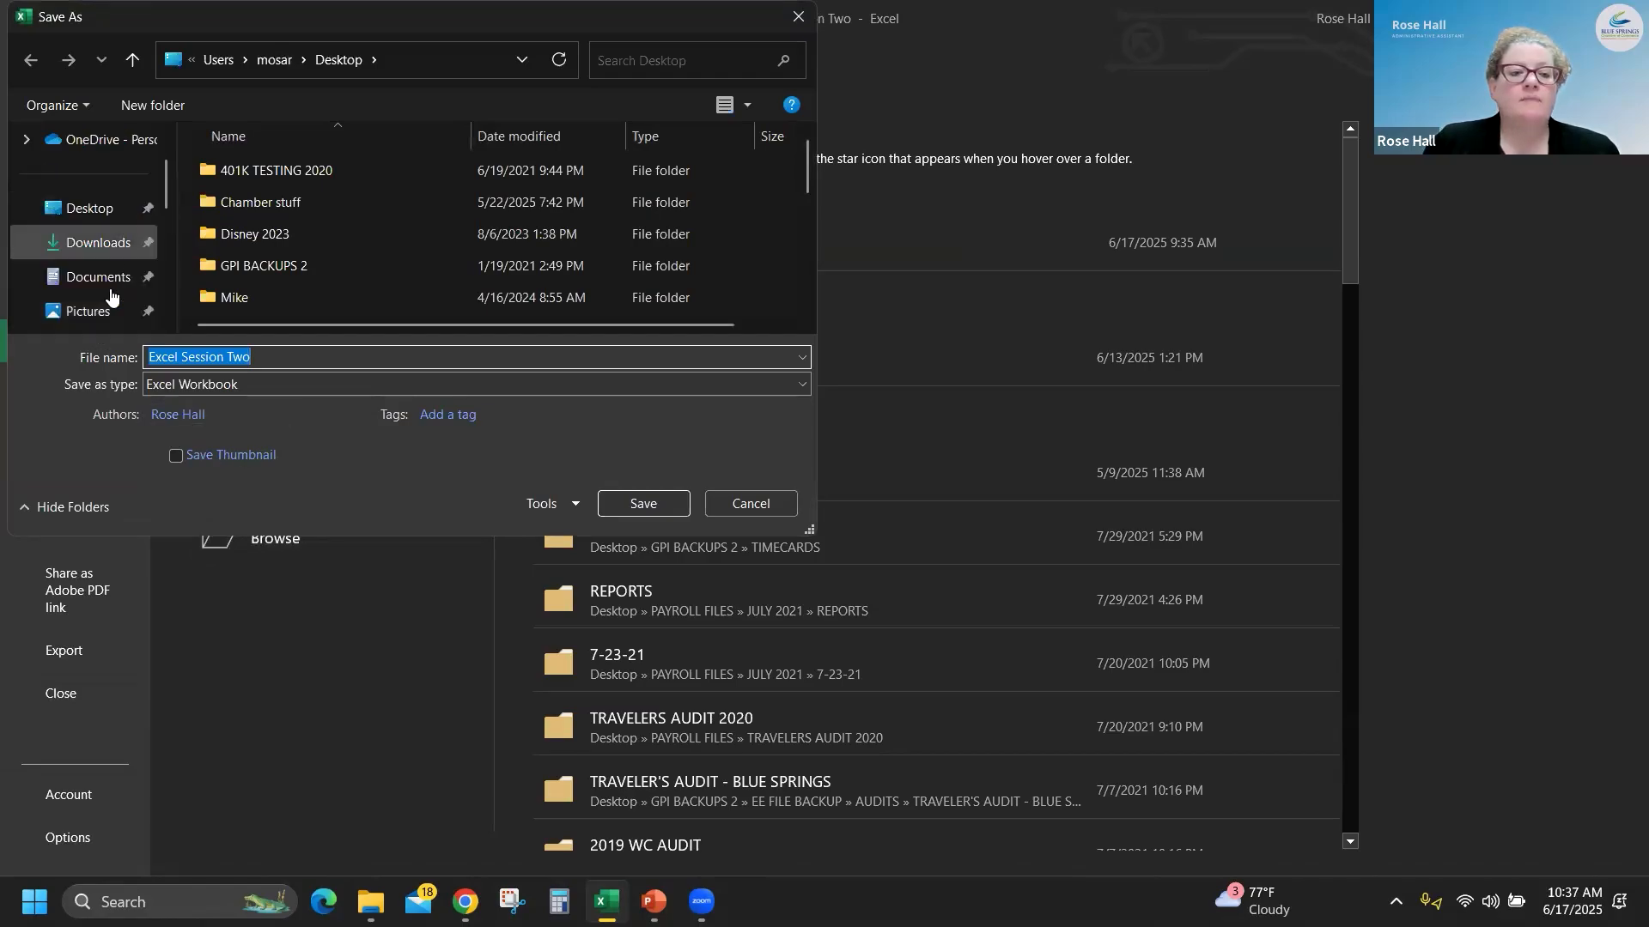
{"action": "left_click", "coordinate": [86, 209]}
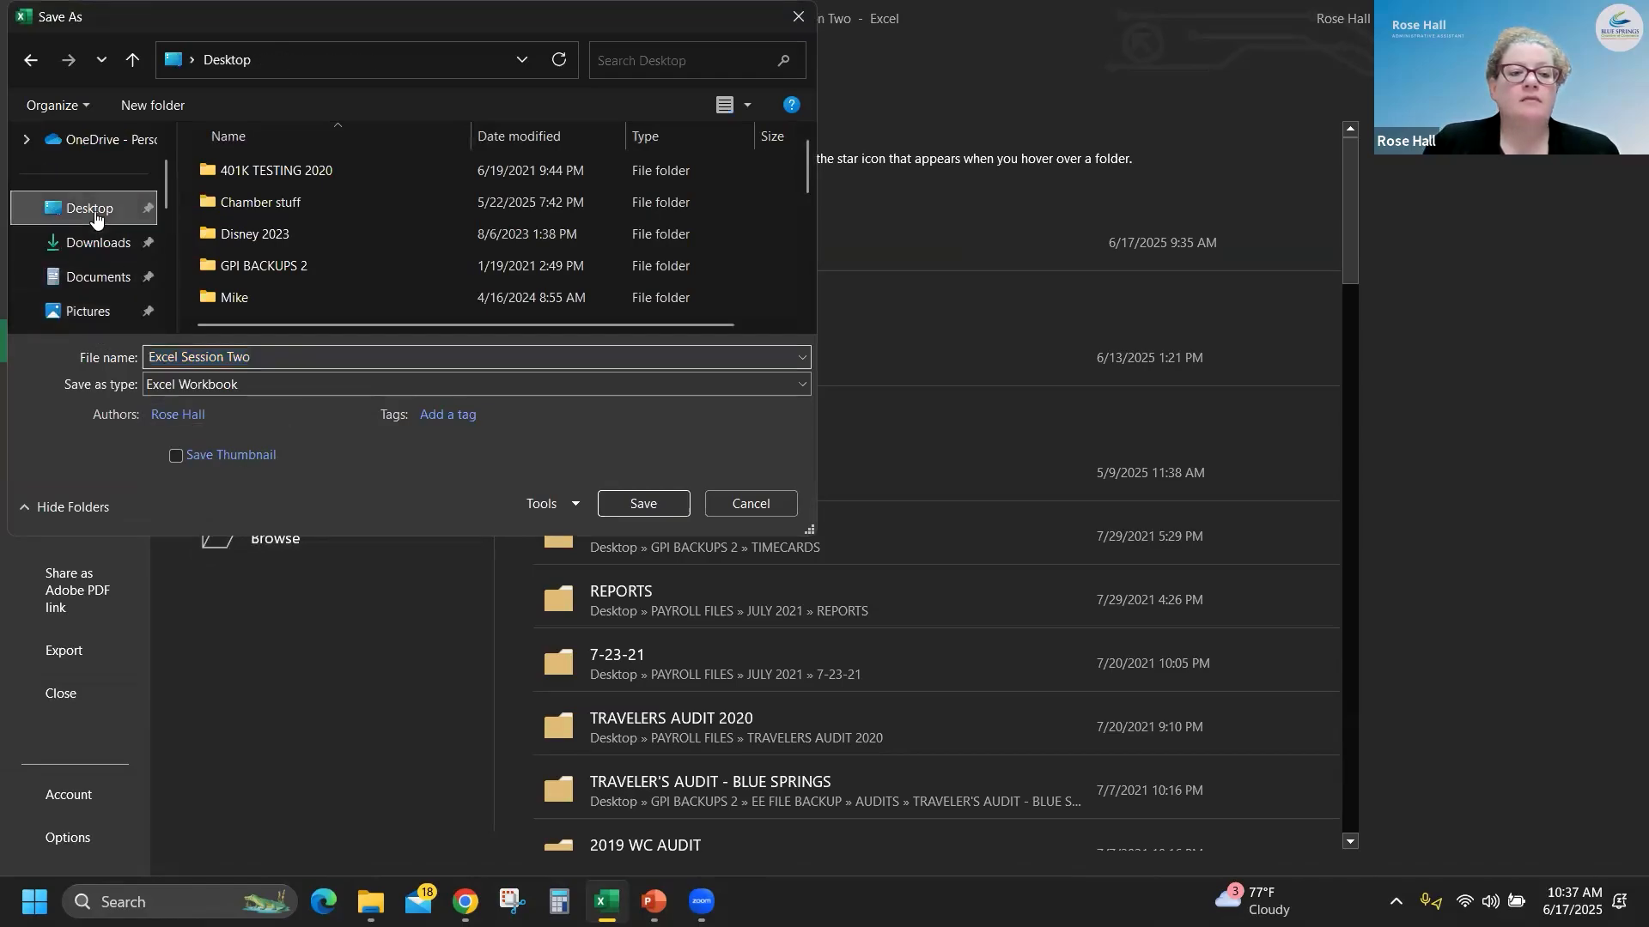
{"action": "left_click", "coordinate": [269, 361]}
{"action": "left_click", "coordinate": [284, 361]}
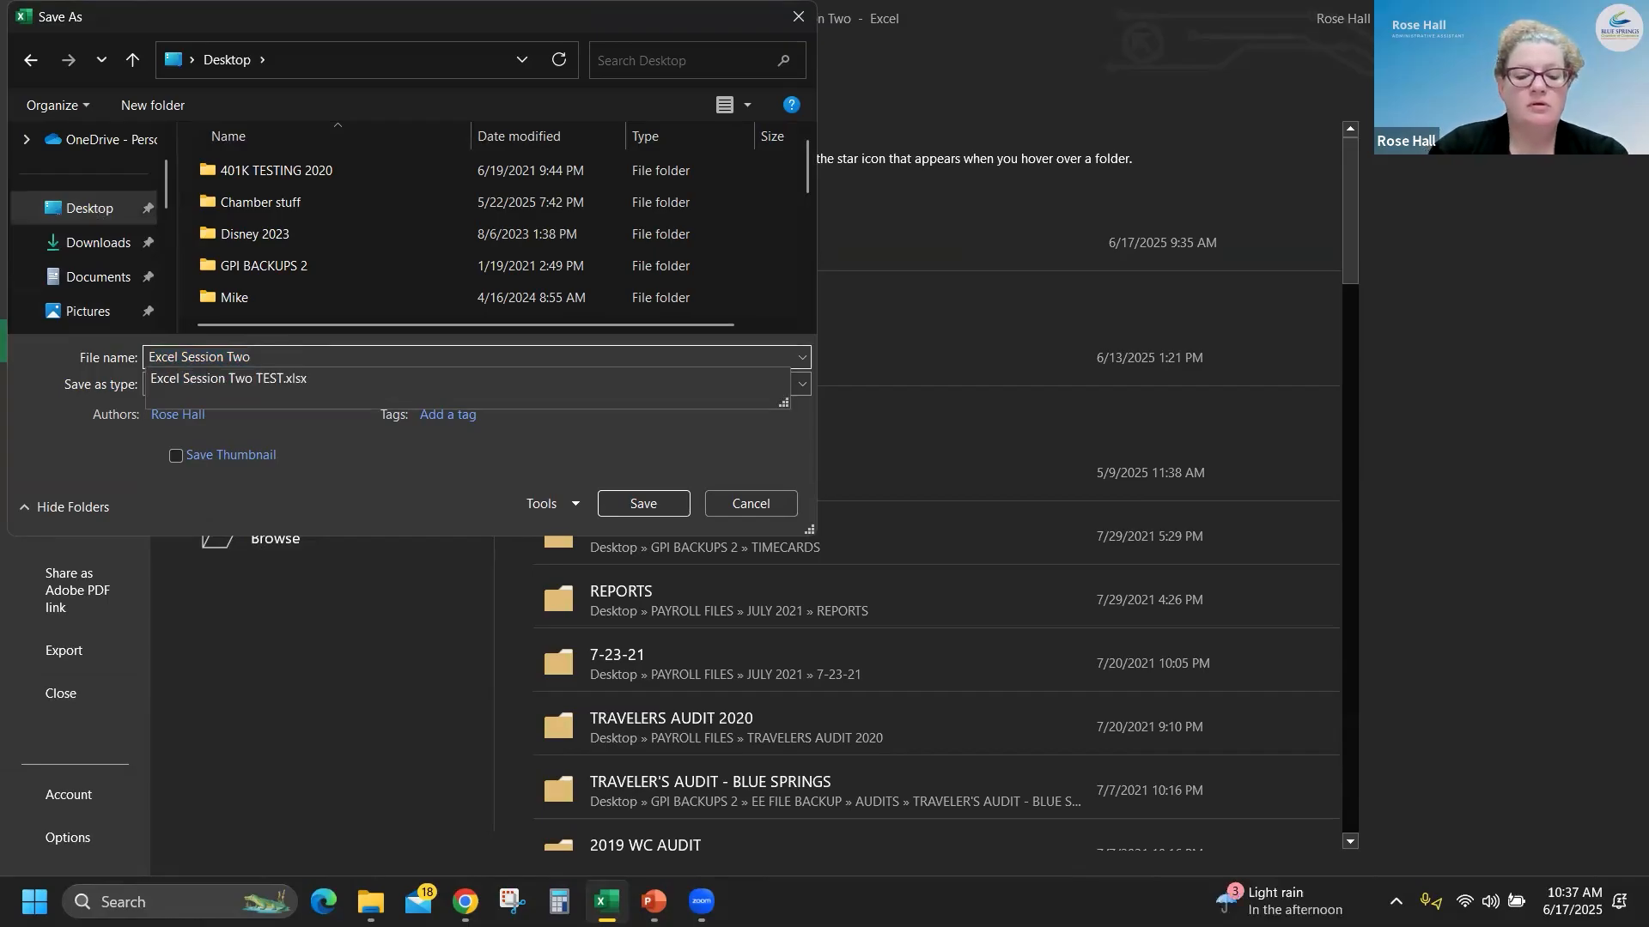
{"action": "type", "text": "Done"}
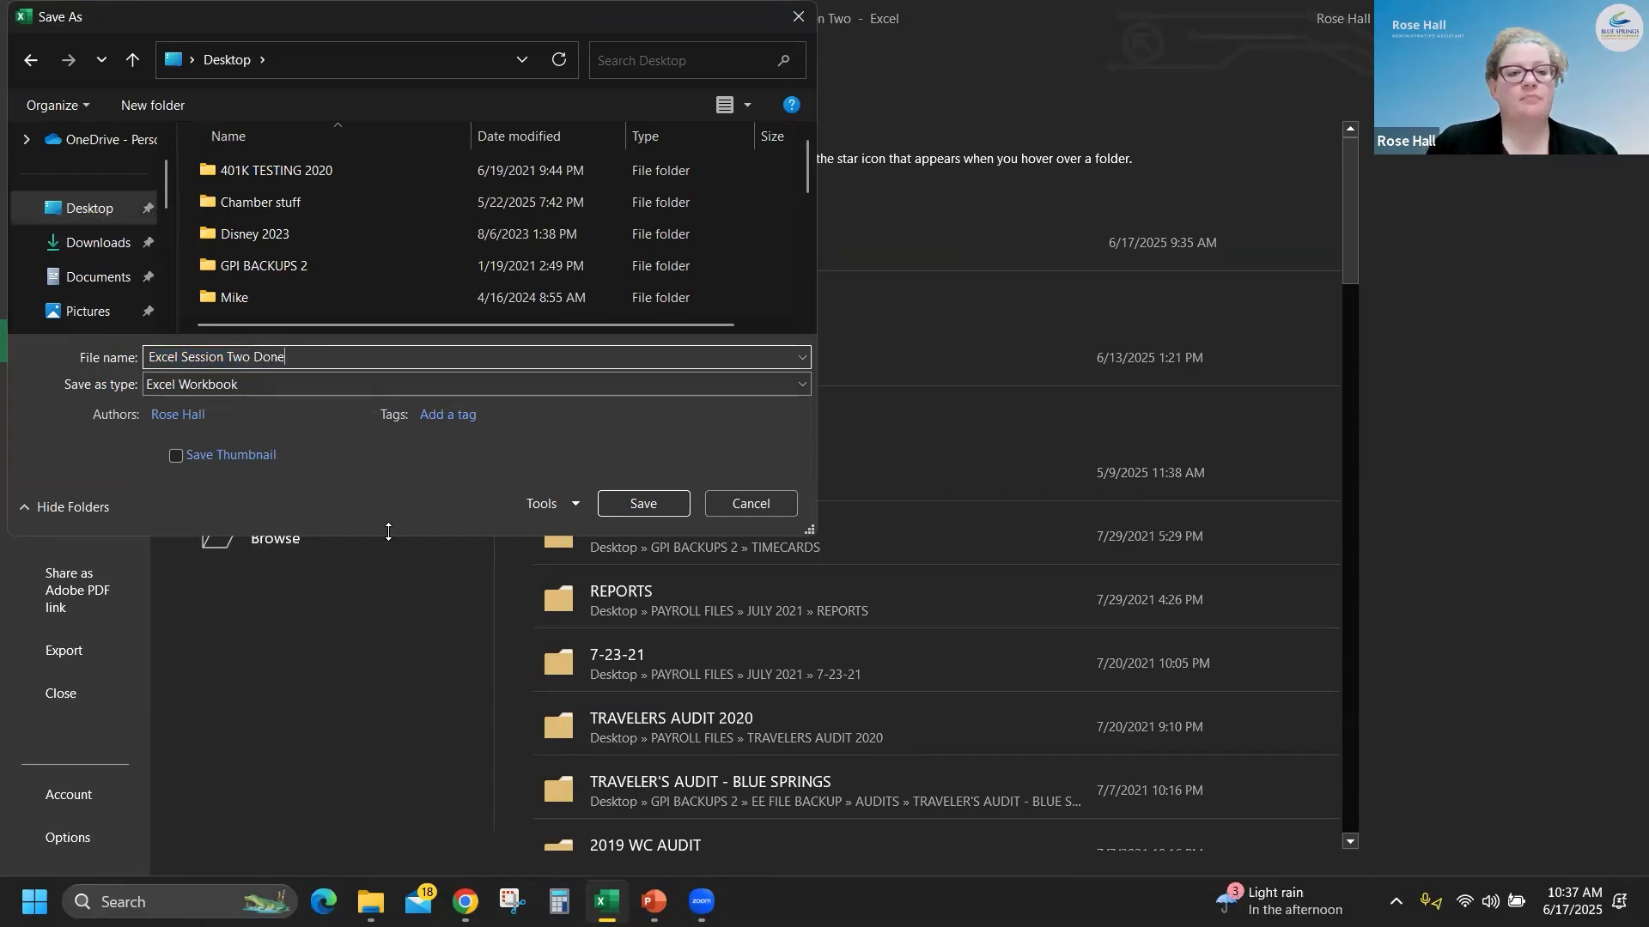
{"action": "left_click", "coordinate": [671, 505]}
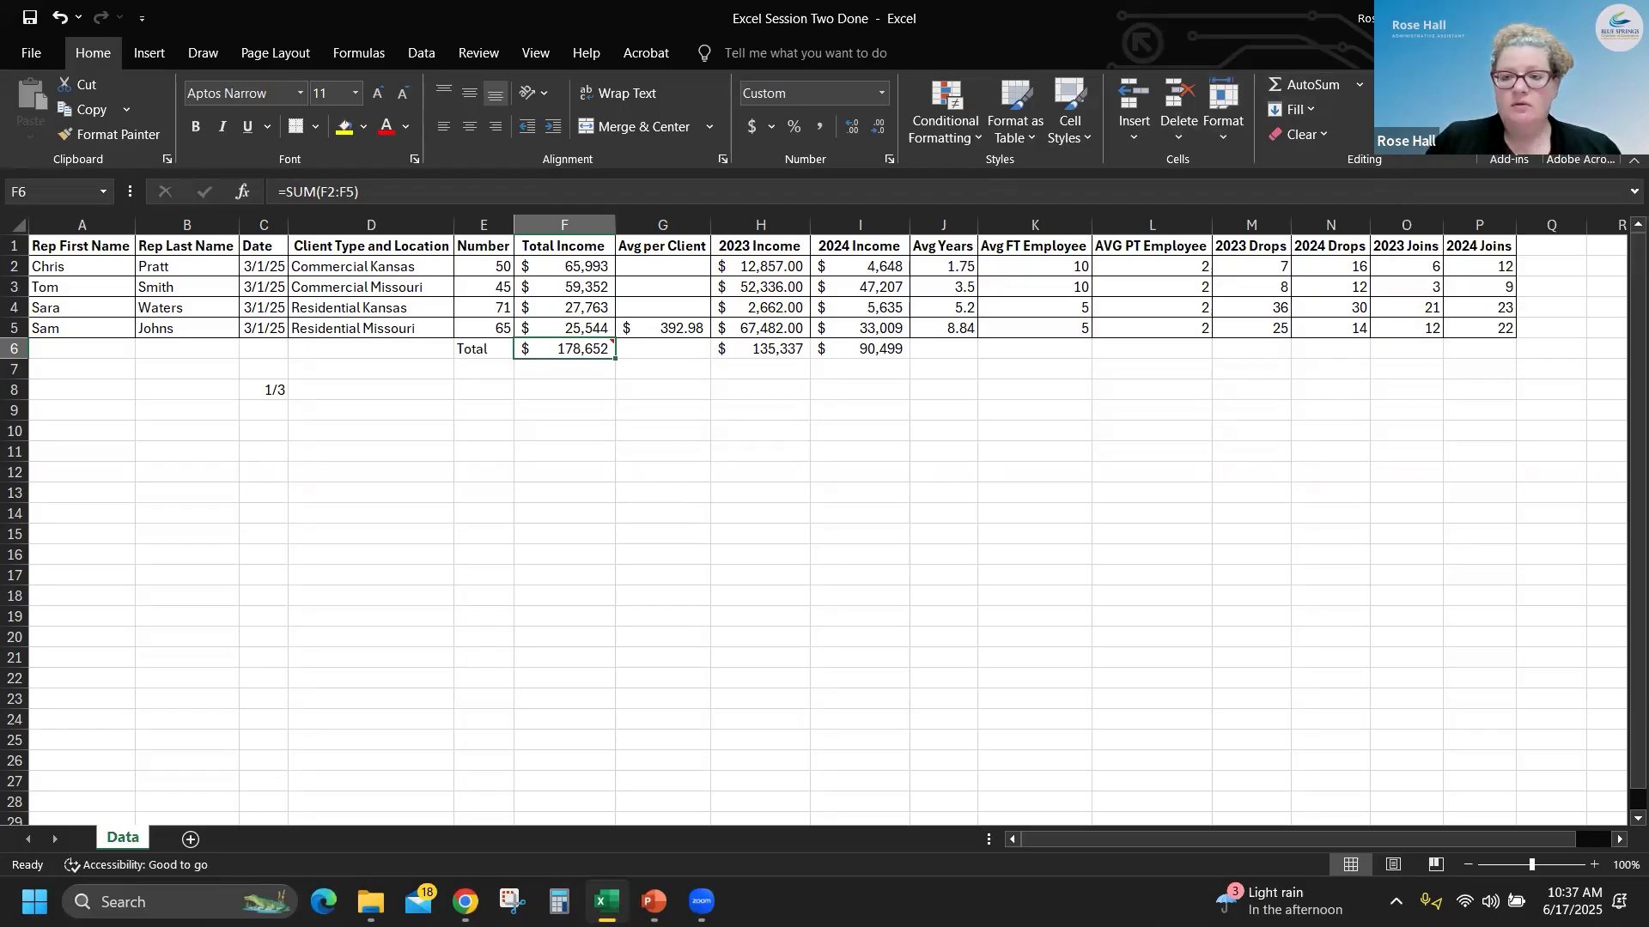
- Switch to the Excel Session TWO presentation in PowerPoint and start the slide show from the Keyboard Shortcuts slide
{"action": "key", "text": "alt+Tab"}
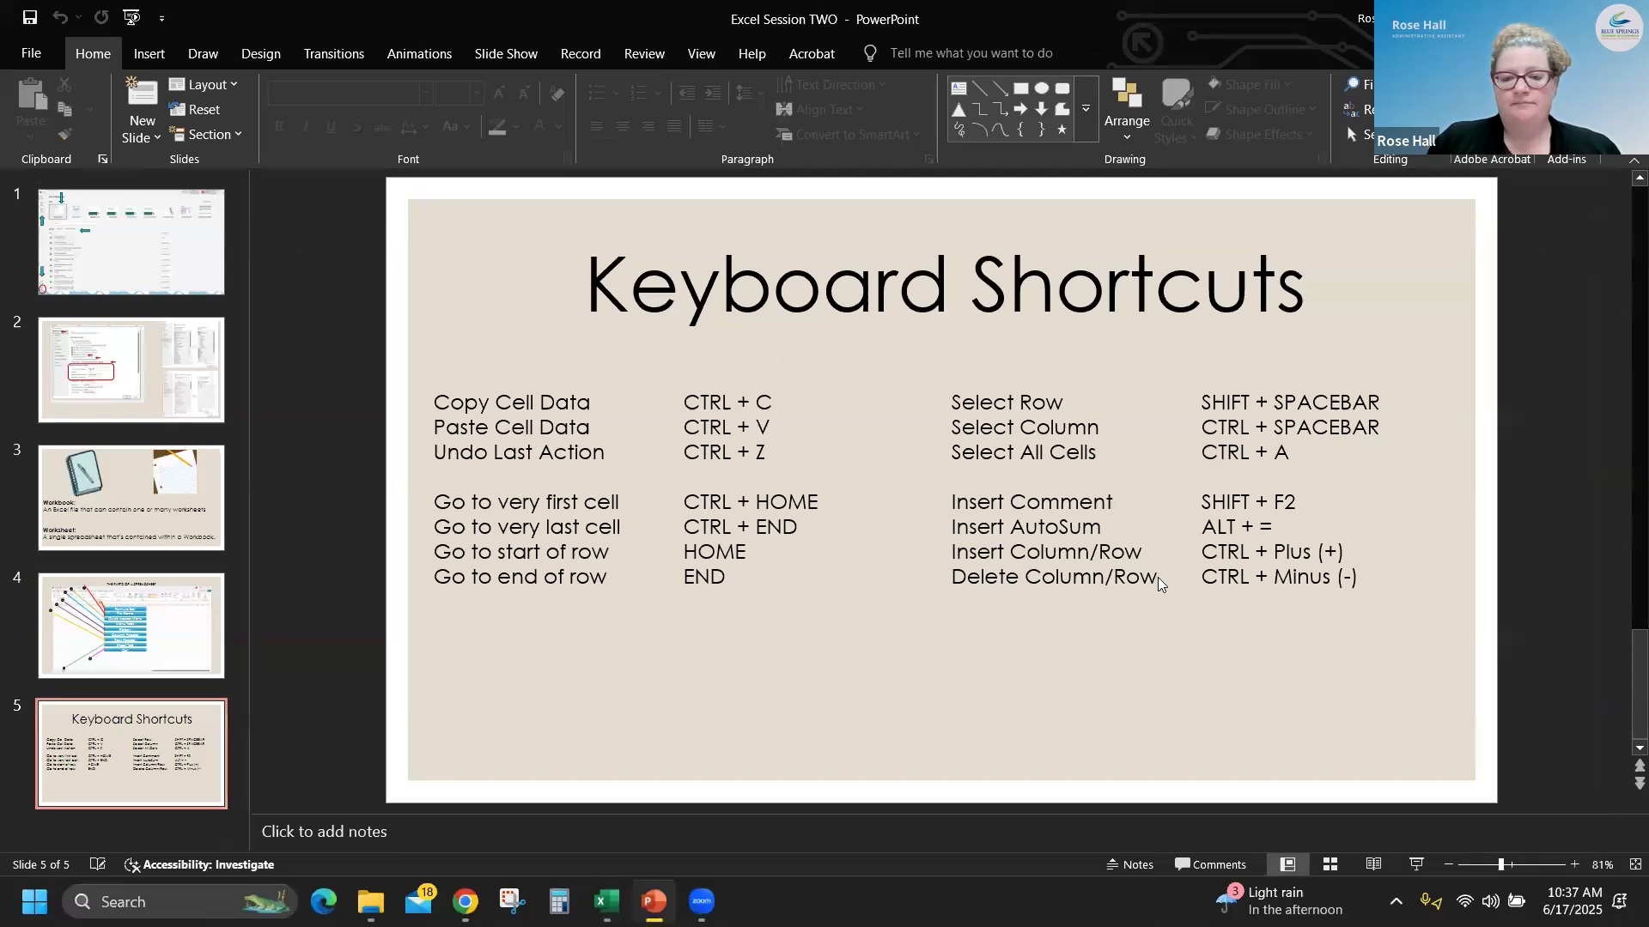
{"action": "key", "text": "shift+F5"}
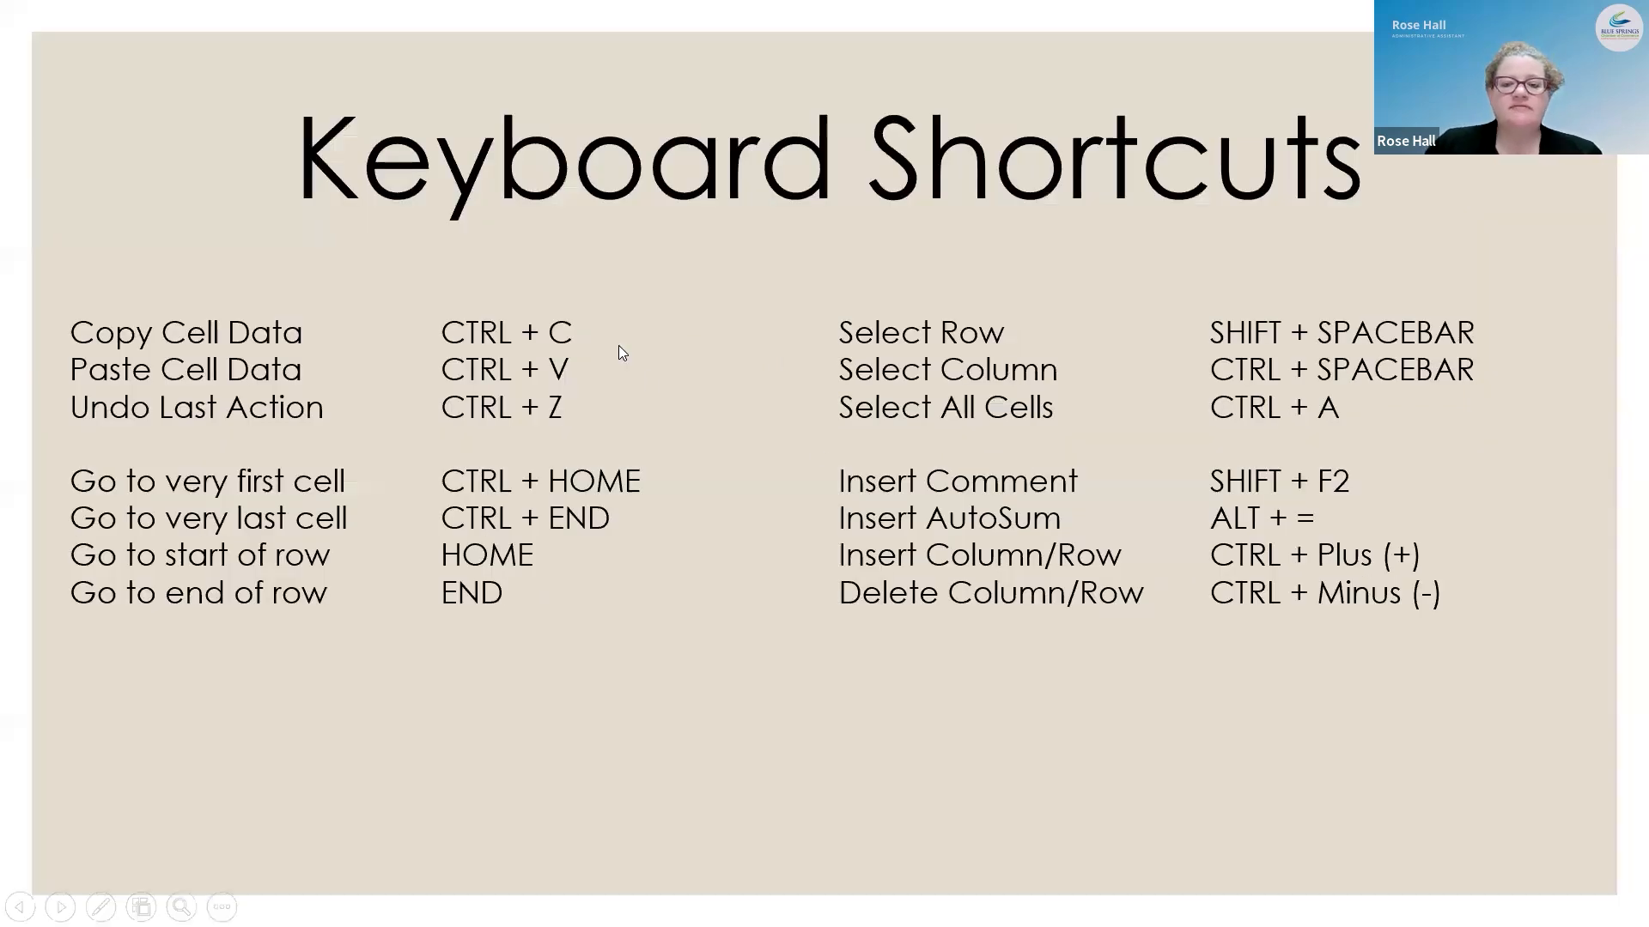